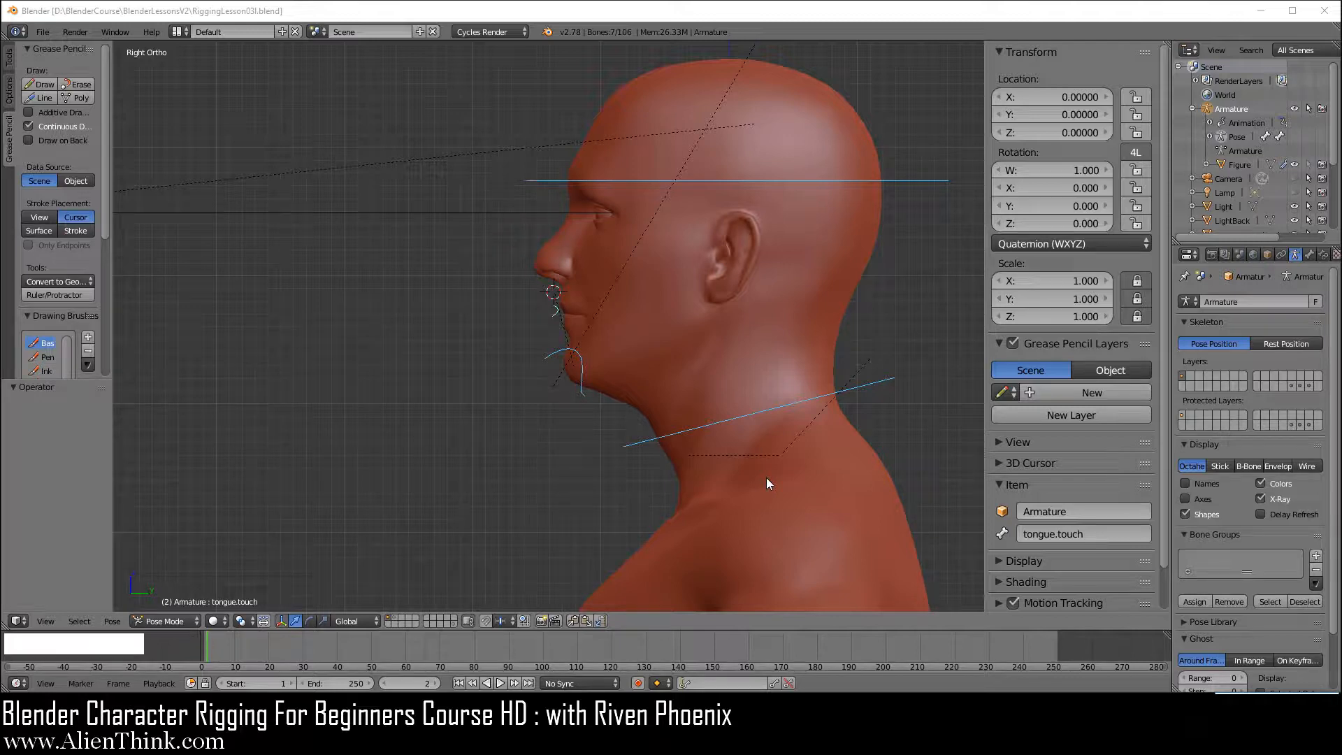
Step: Show the armature's mechanism and deform bone layers and switch the armature to Edit Mode in front view
left_click(1310, 387, "shift")
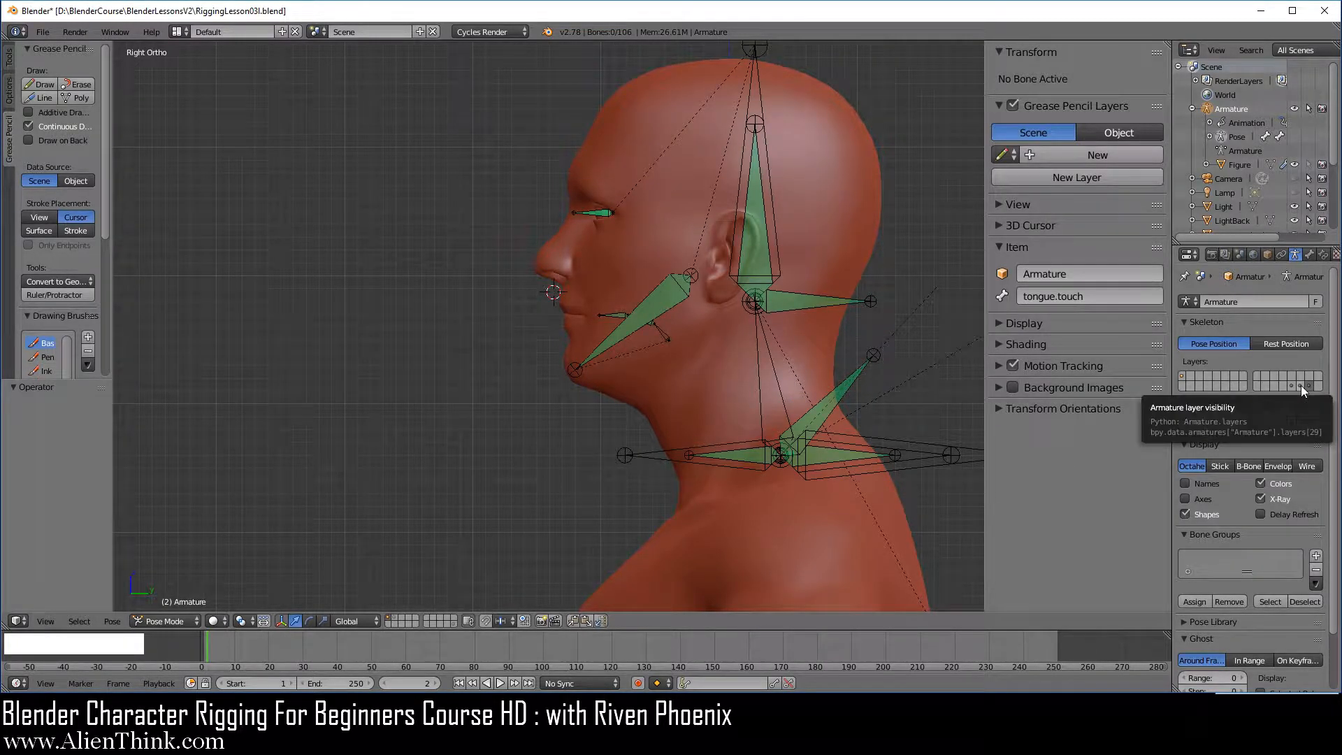
left_click(1302, 385, "shift")
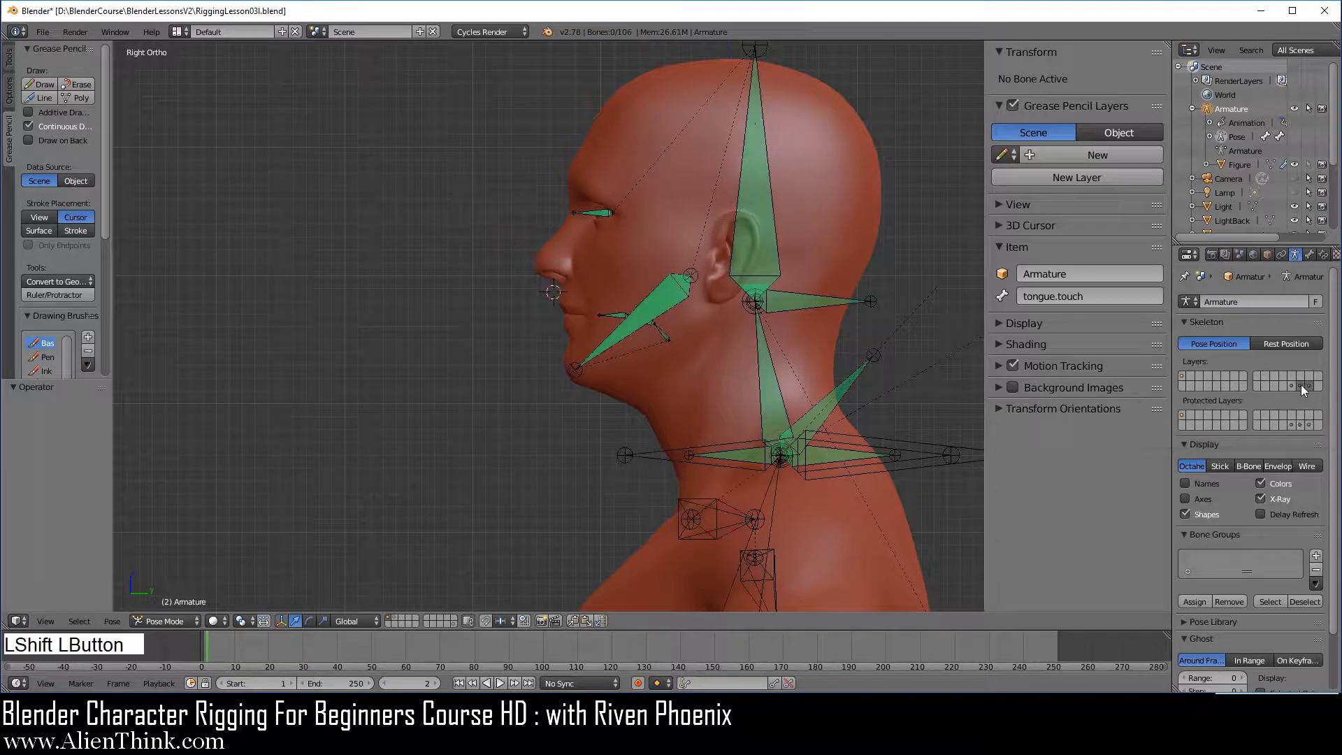
left_click(748, 15)
key("1")
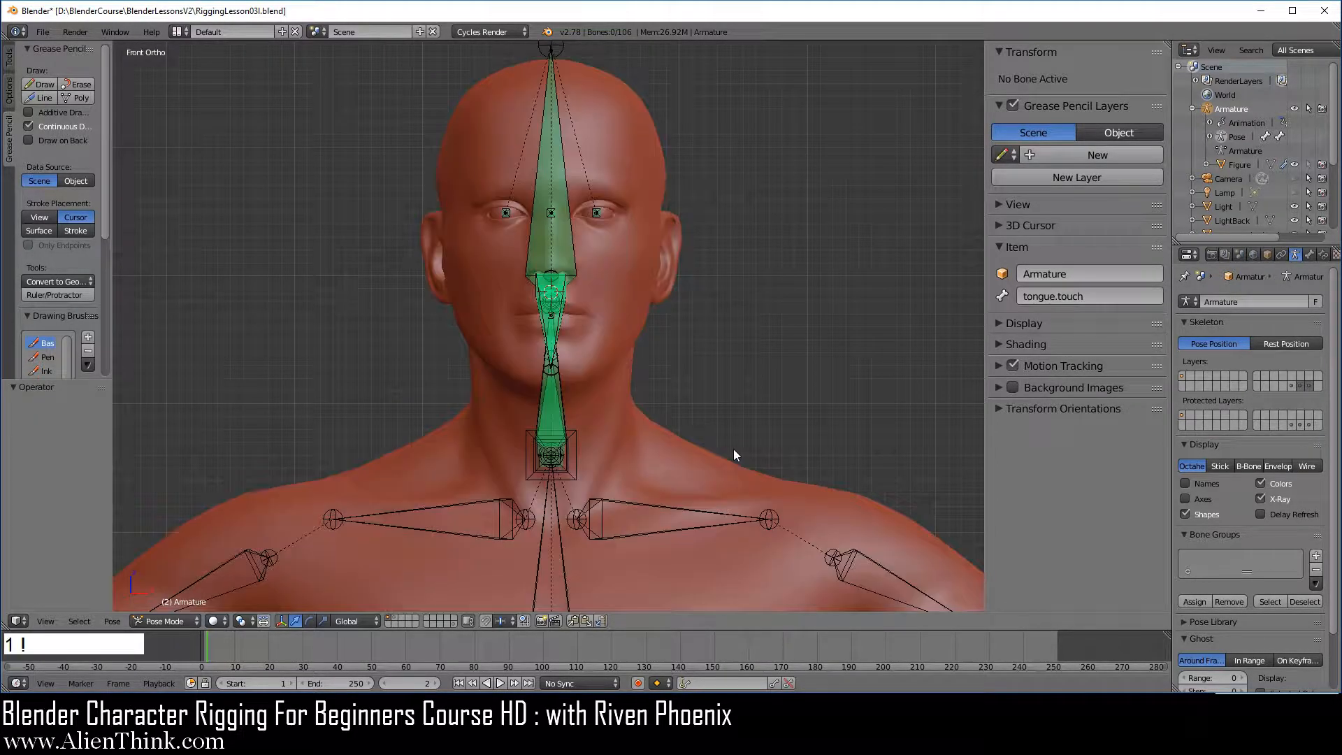
left_click(165, 621)
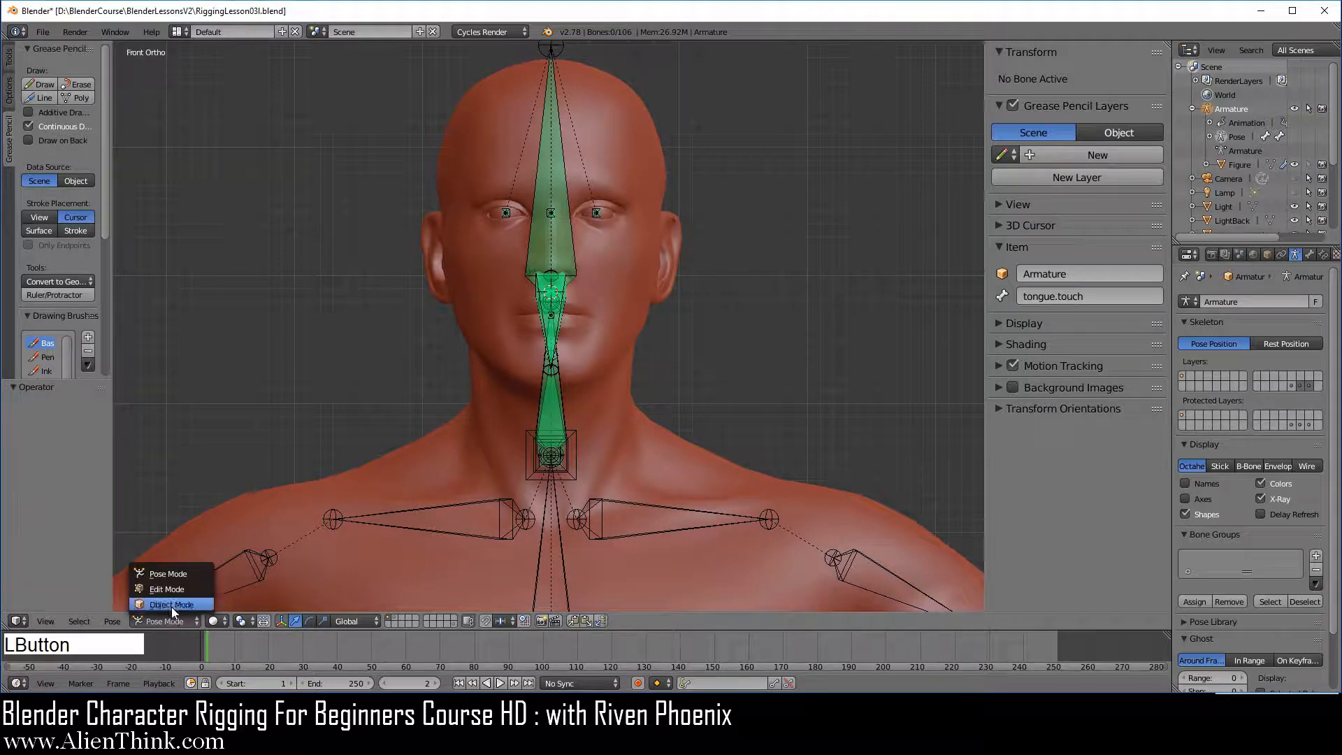
left_click(168, 589)
Step: Select the def.chest.upper, def.chest.lower, def.spine and def.hips bones and turn on bone name display
scroll(610, 450, "down", 5)
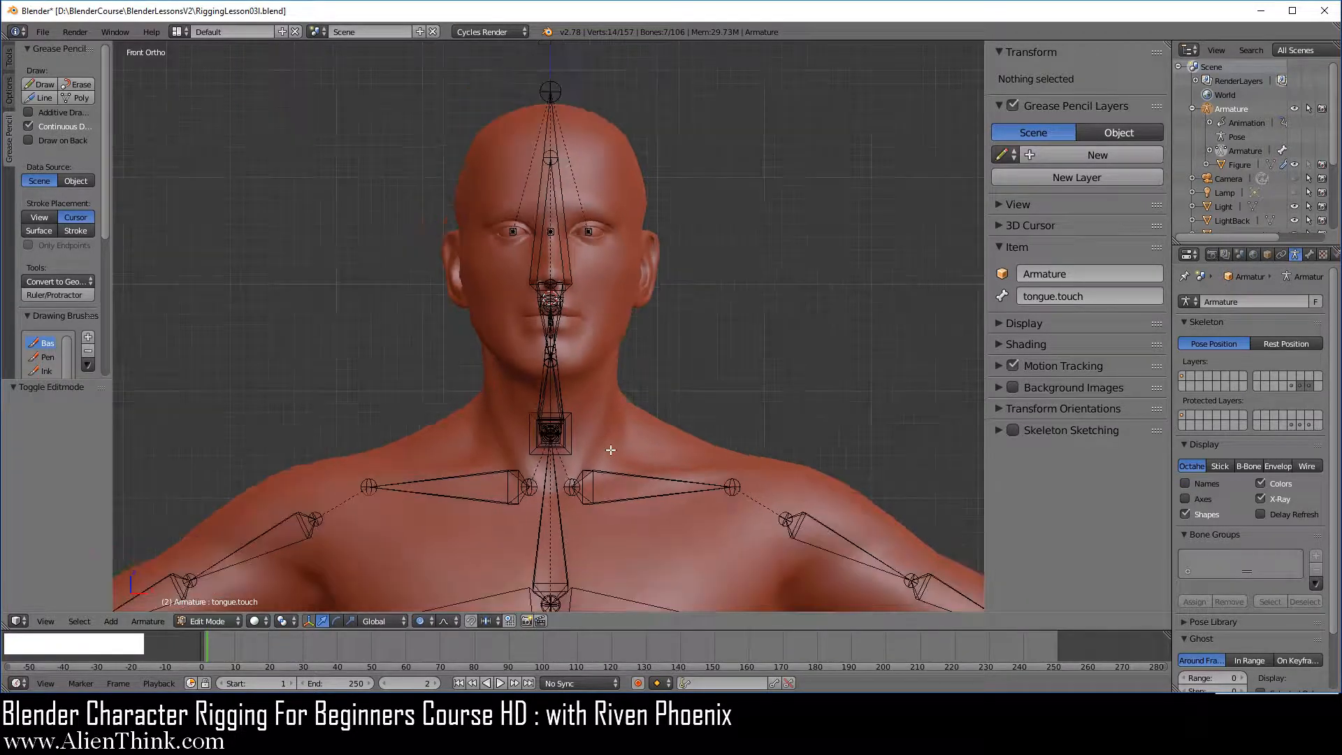
middle_click_drag(604, 451, 635, 214, "shift")
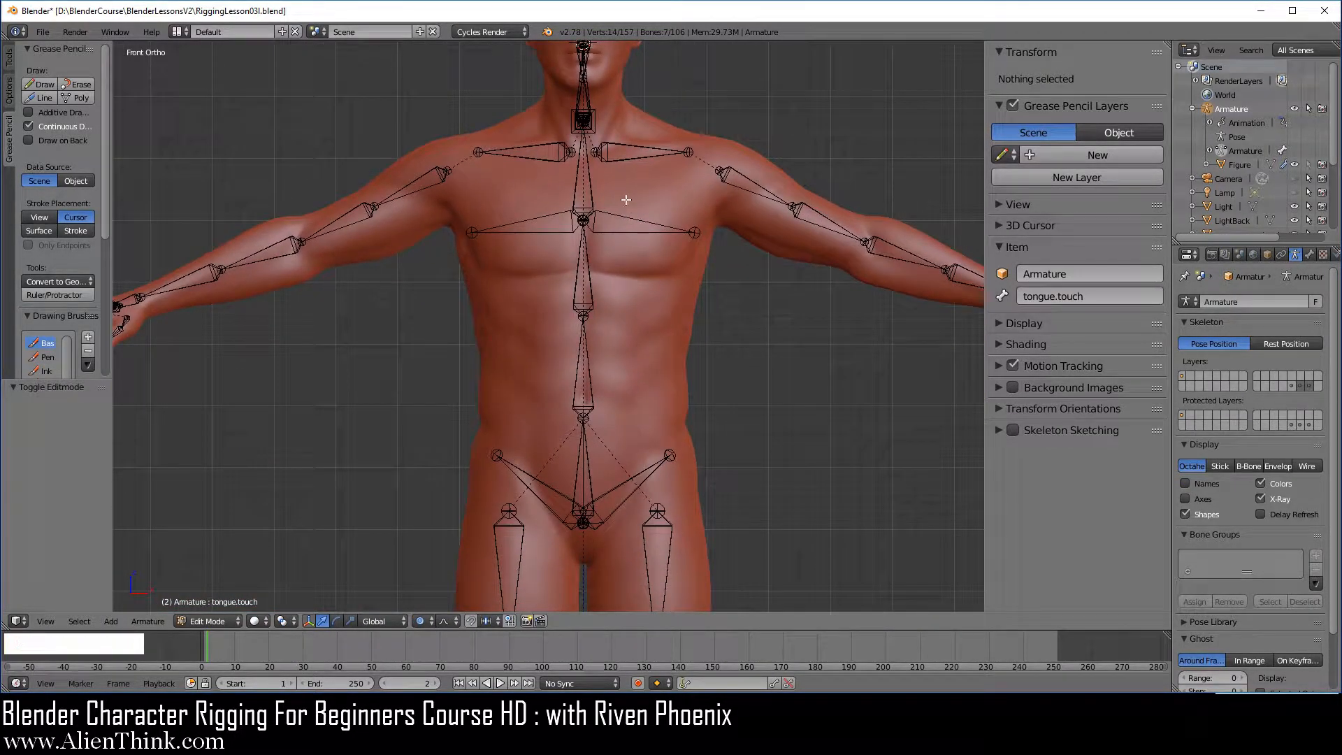
right_click(590, 181)
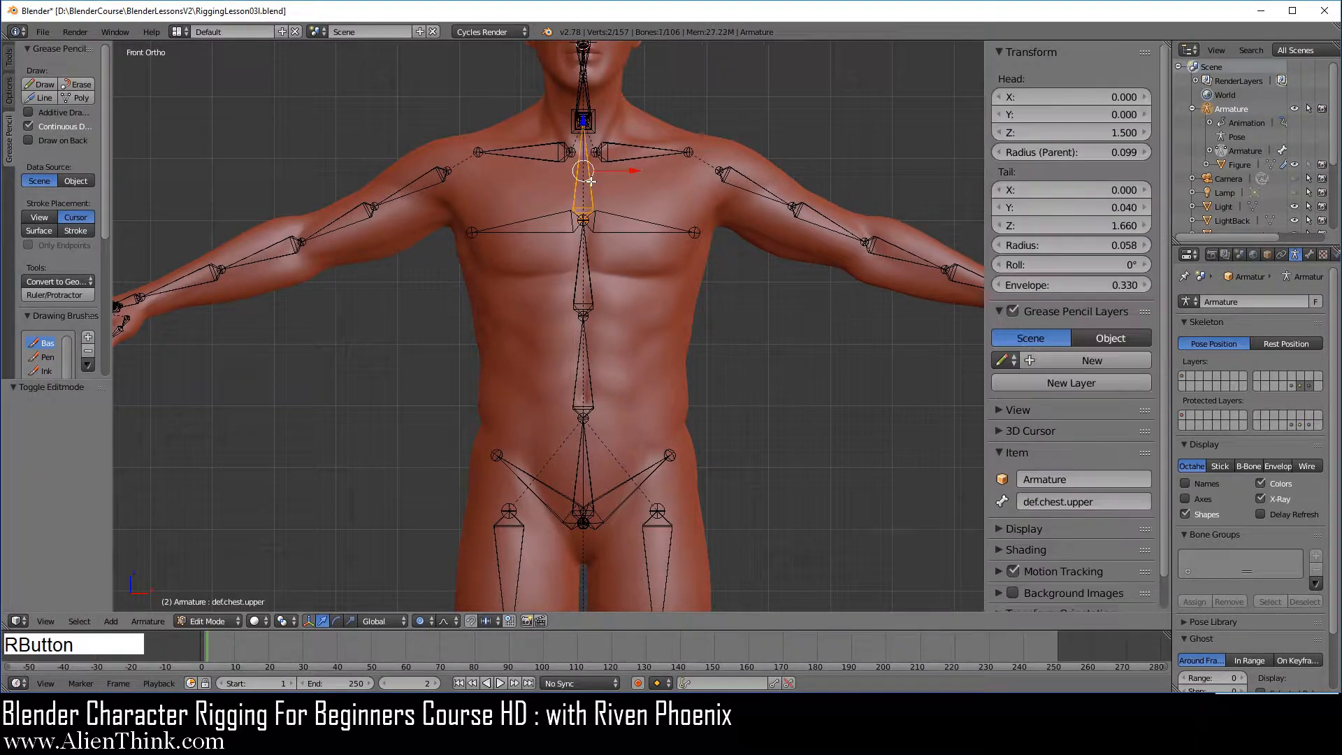
right_click(591, 276, "shift")
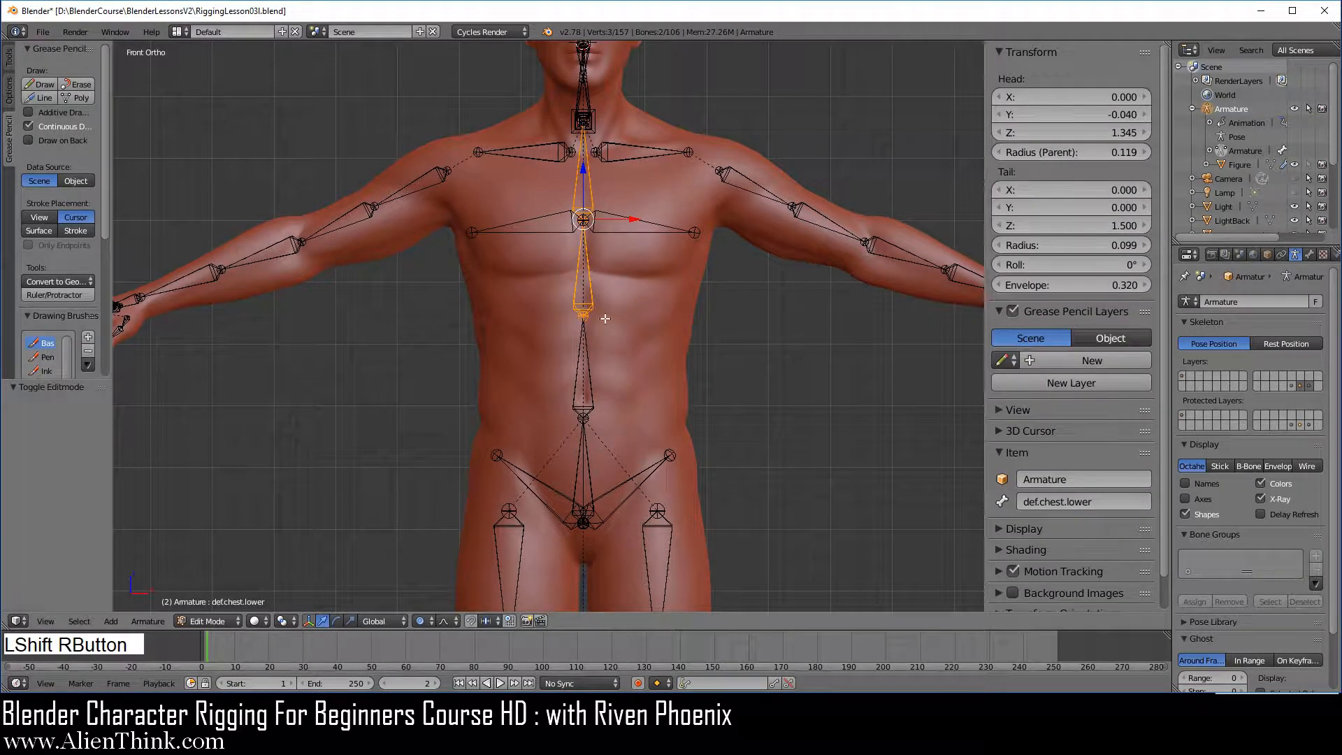
right_click(592, 362, "shift")
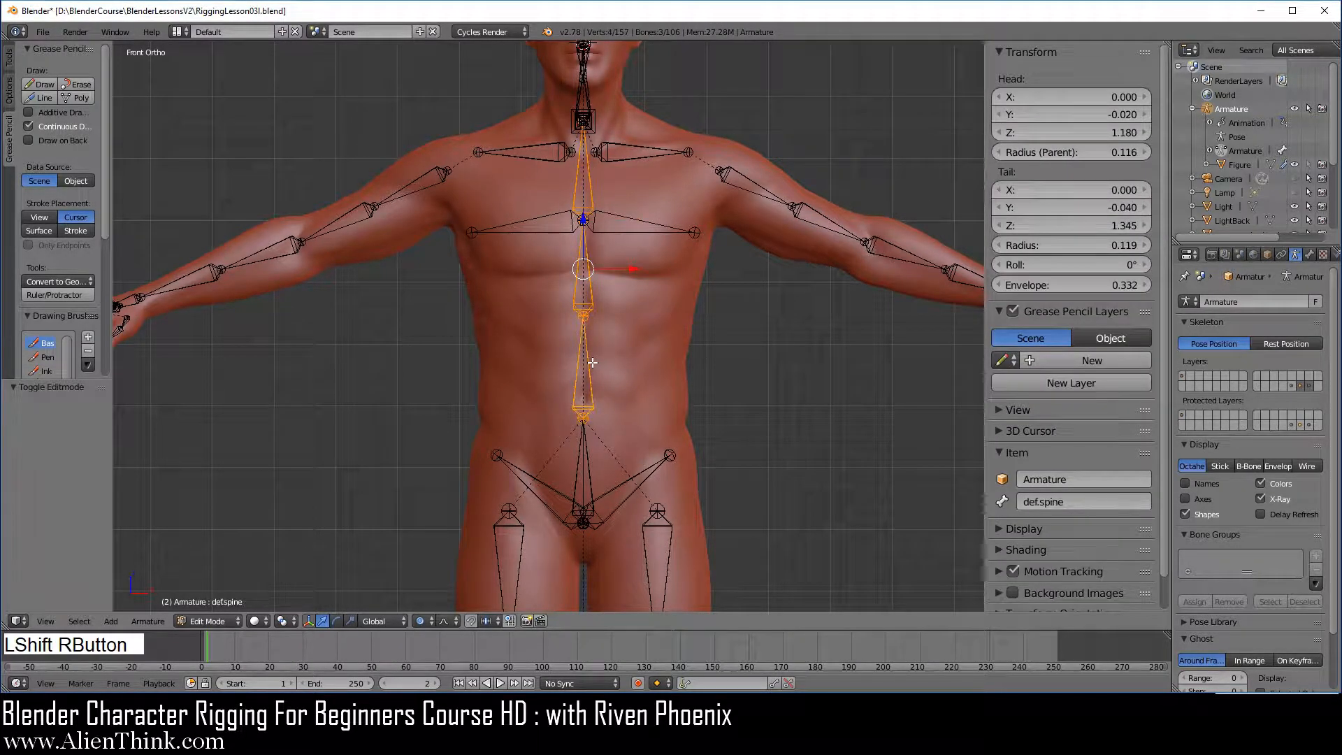
right_click(587, 463, "shift")
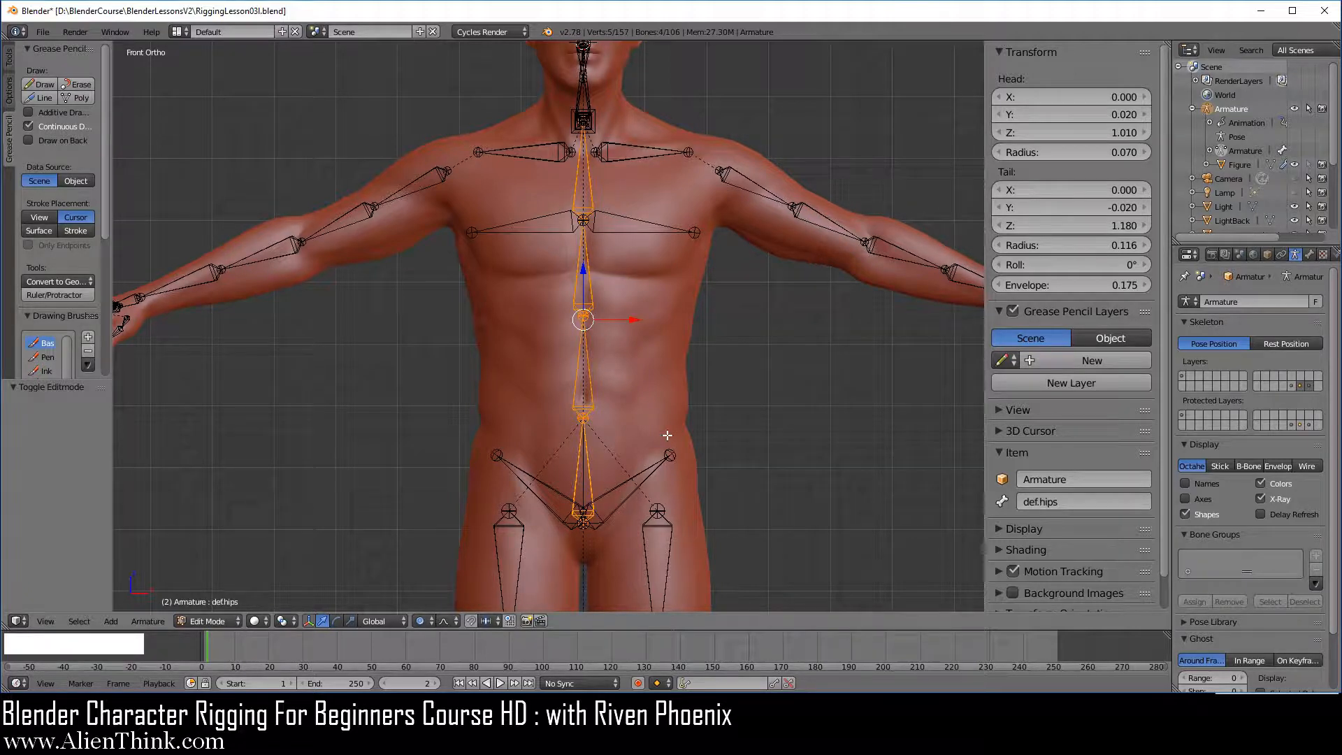
key("KP_3")
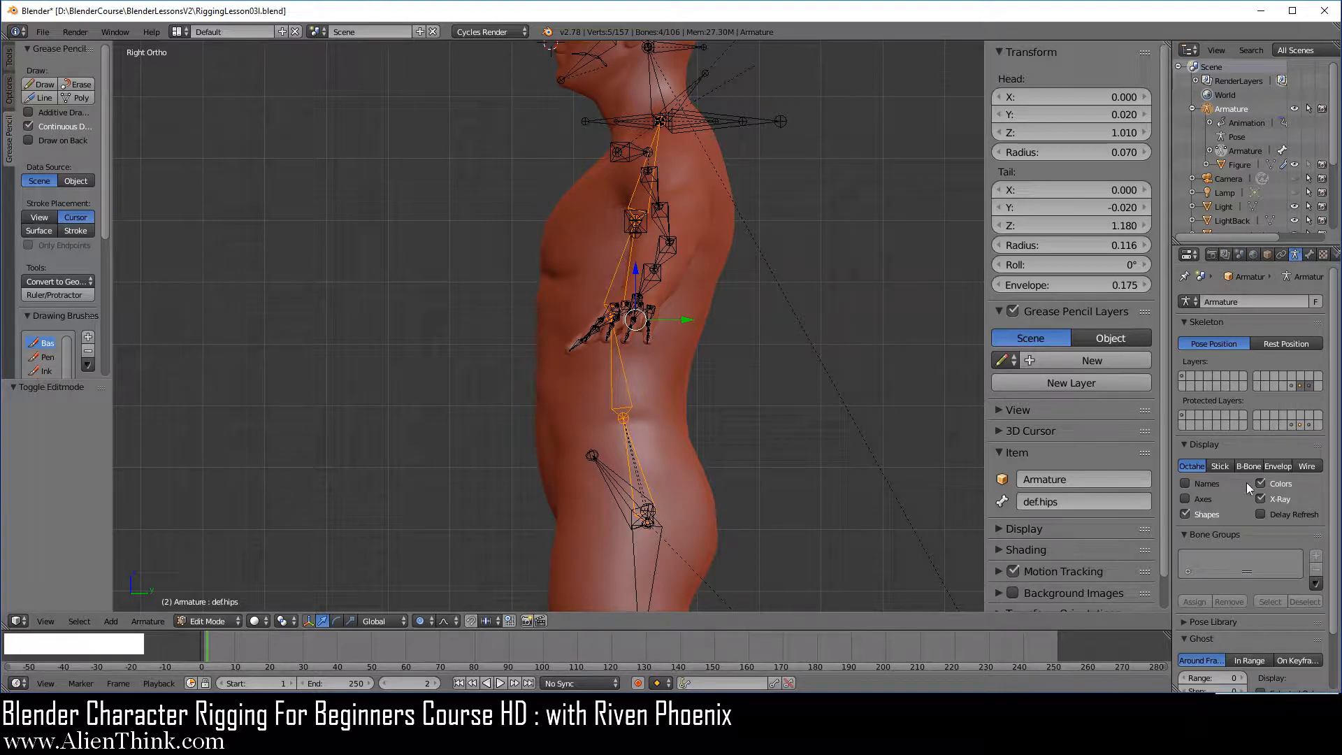
left_click(1186, 482)
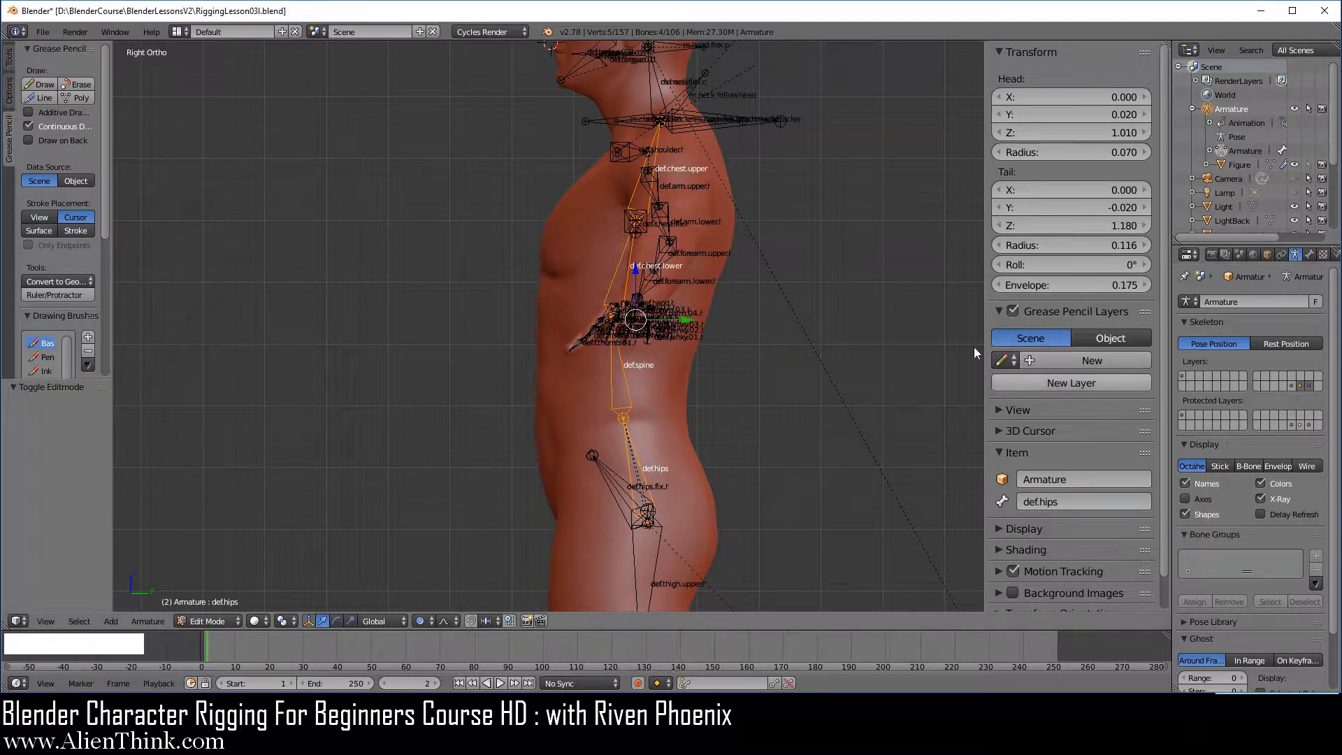
Step: Duplicate the four selected torso bones and move the copies 0.05 along the Y axis behind the originals
scroll(681, 412, "up", 1)
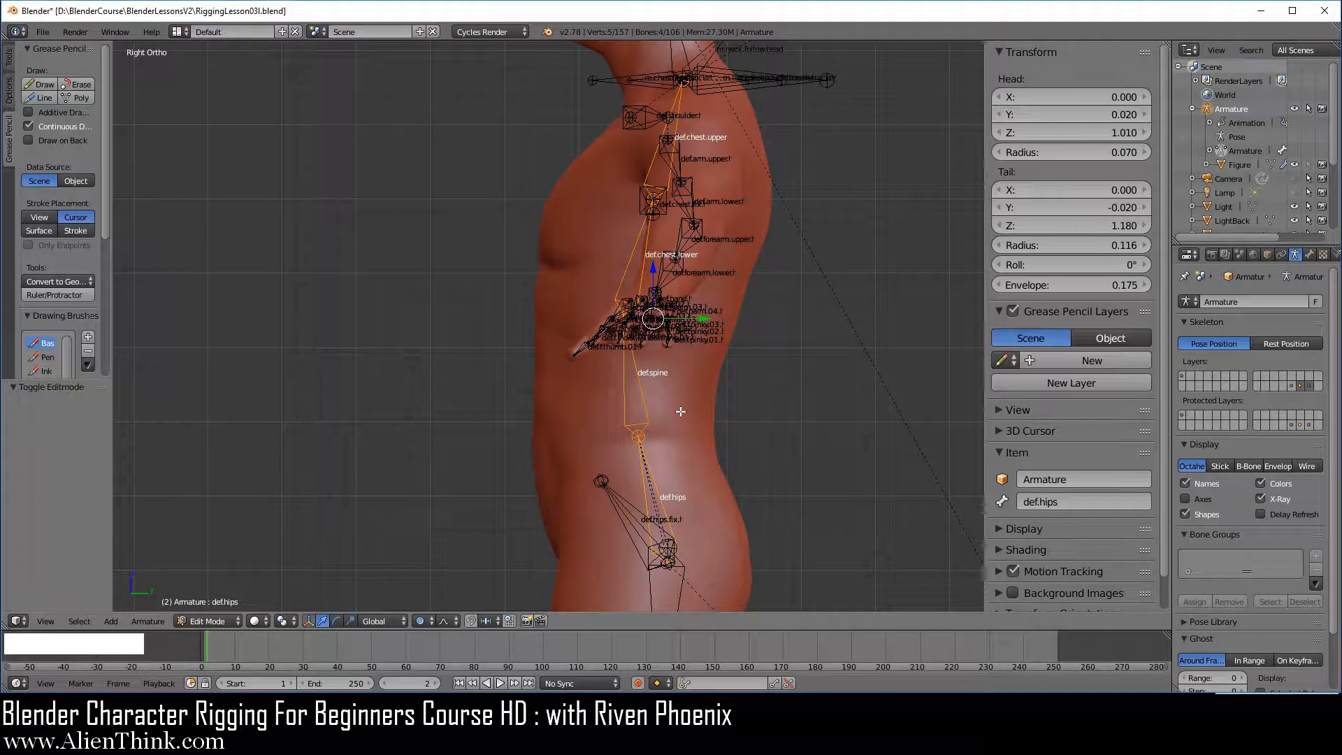
key("shift+d")
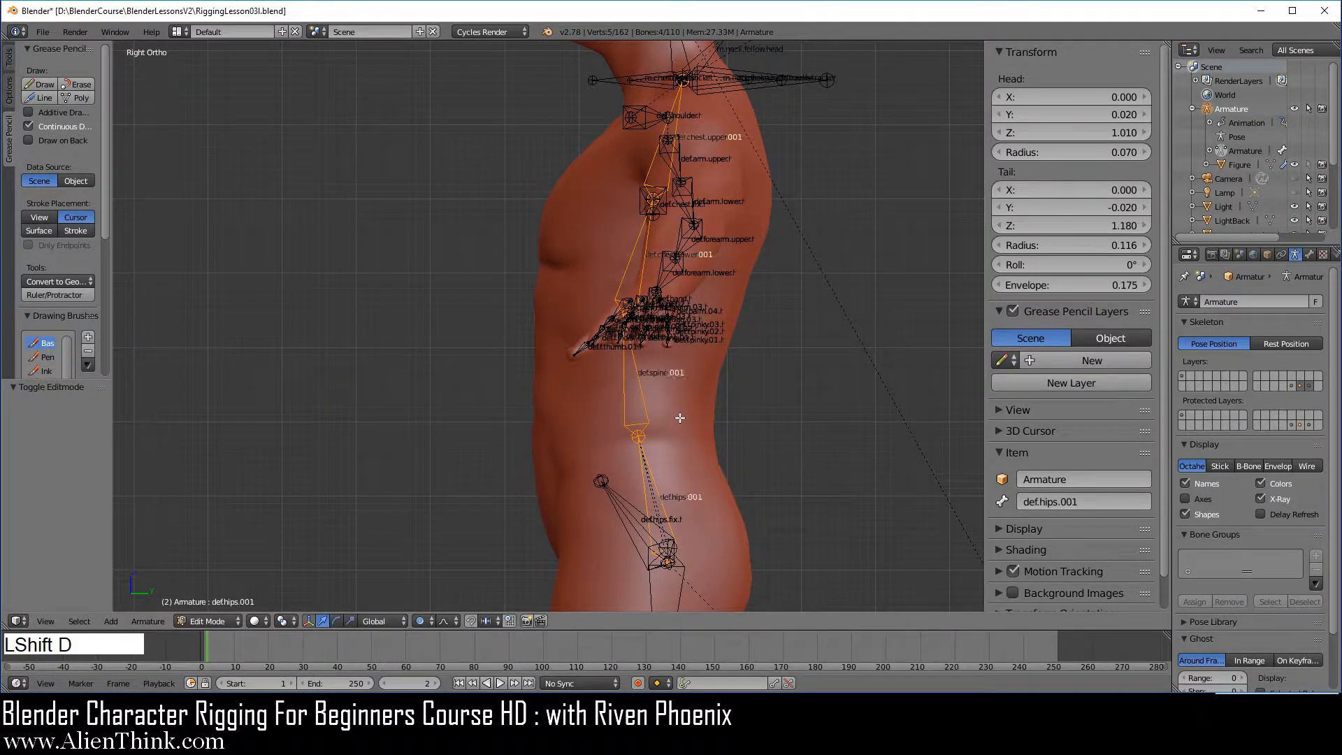
right_click(823, 397)
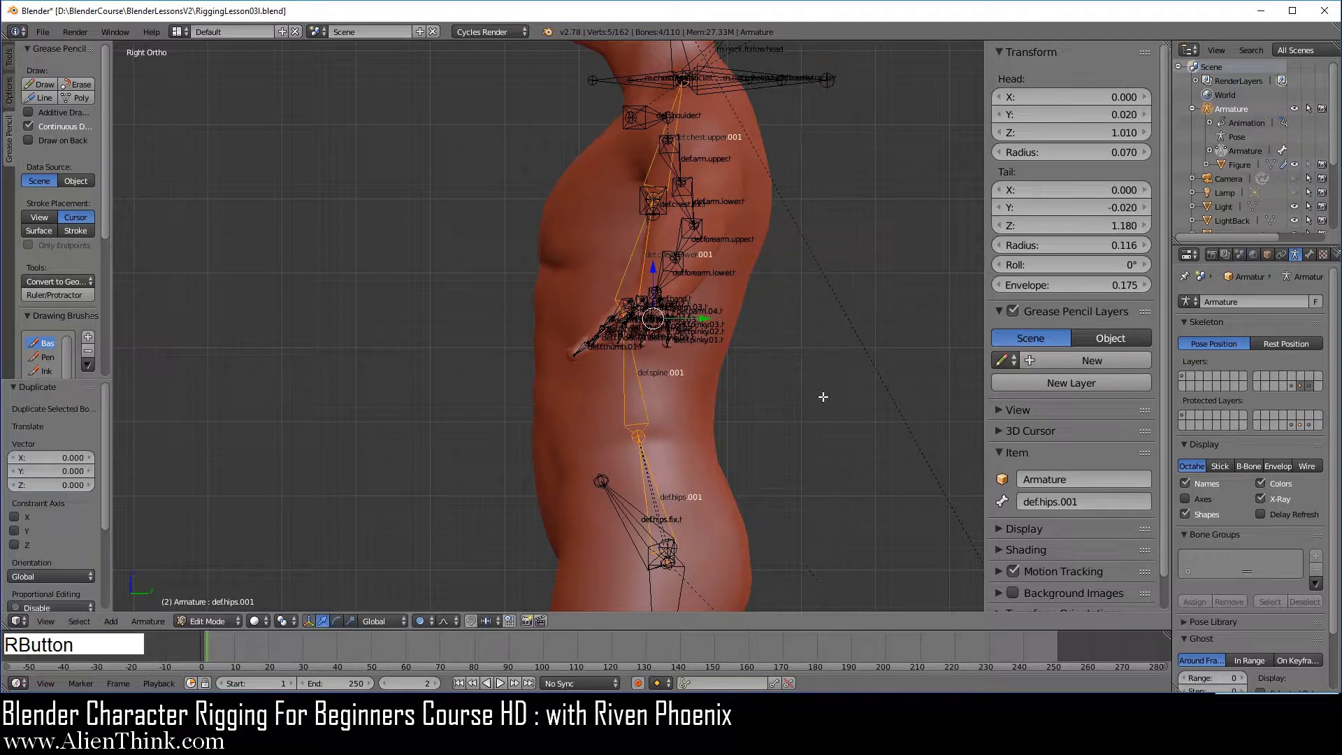
left_click(703, 318, "ctrl")
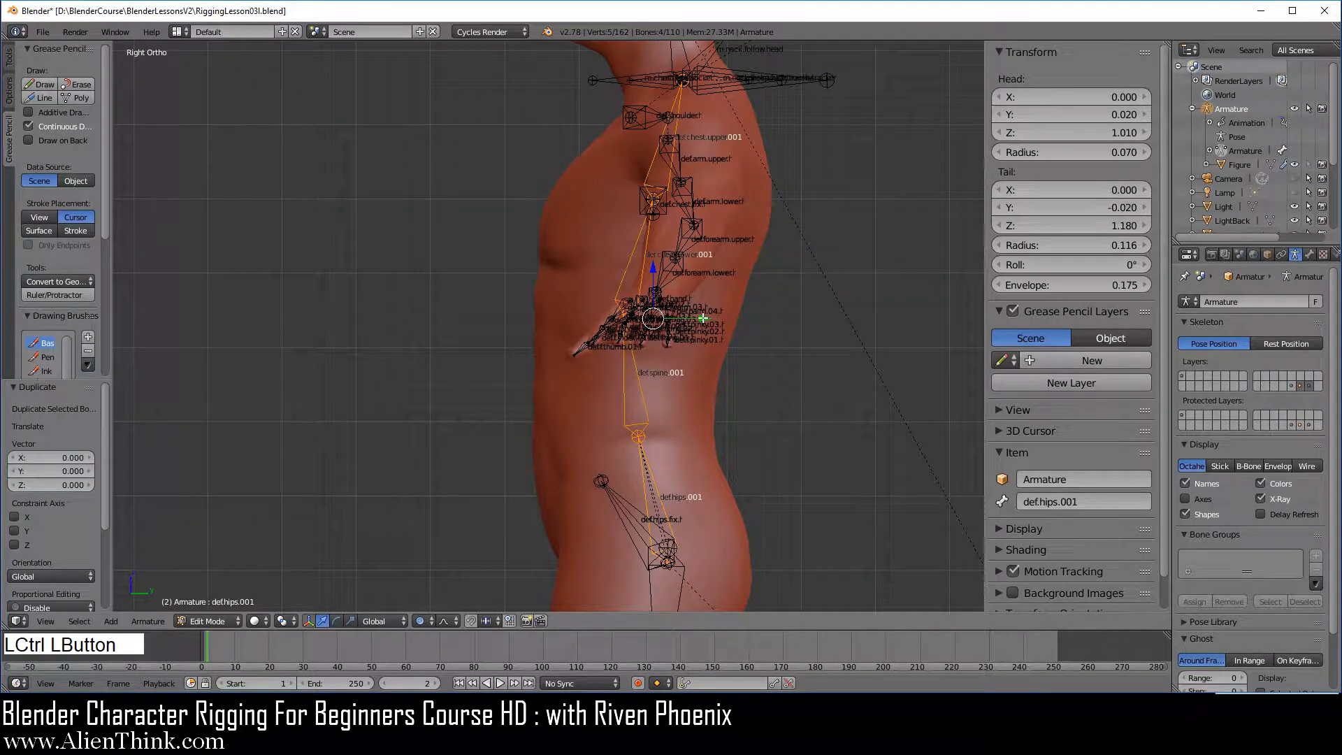
key("g")
key("y")
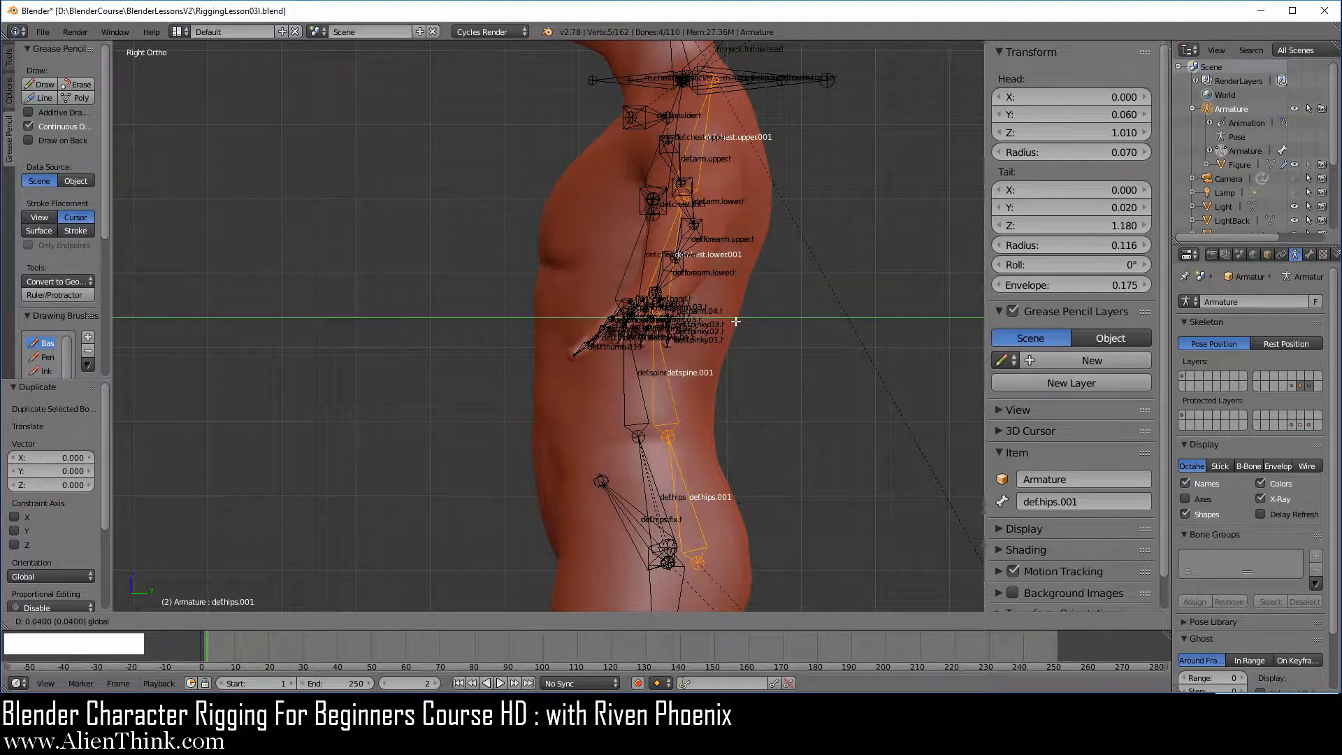
left_click(739, 321)
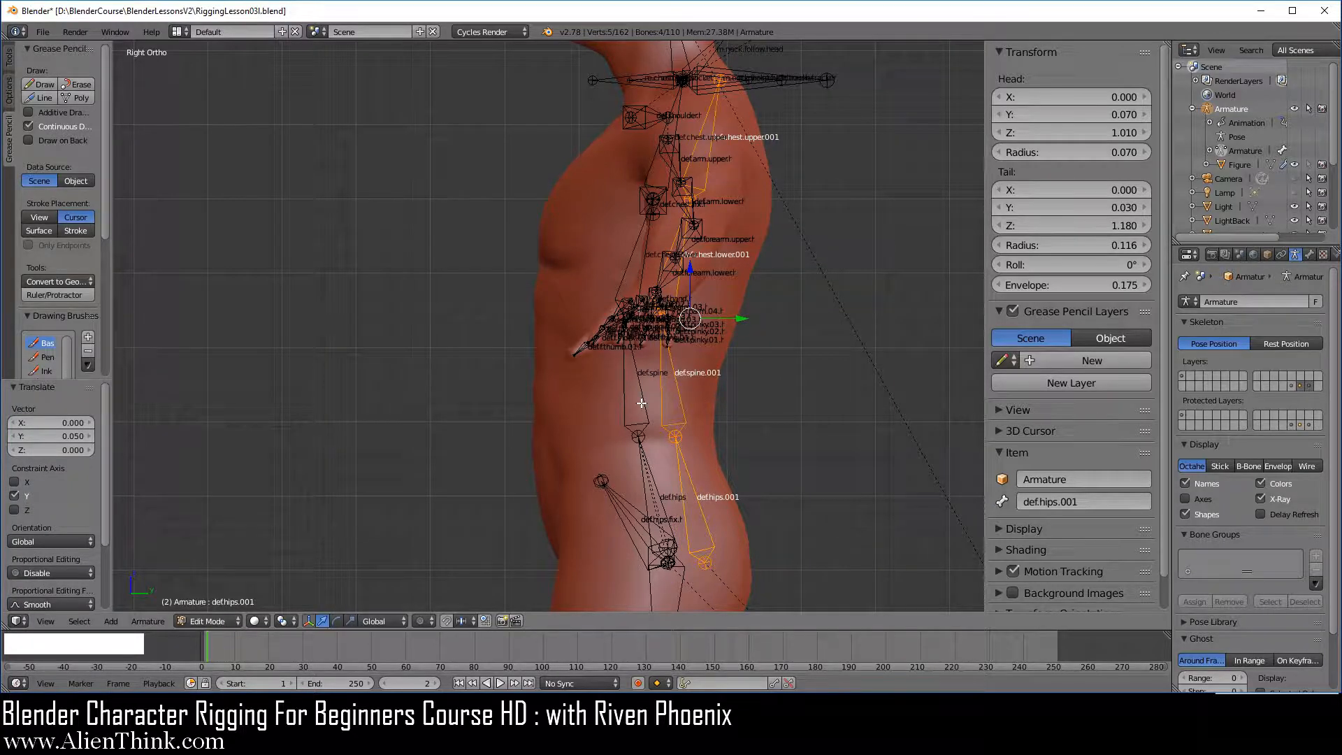
Step: In Pose Mode, add a Copy Transforms constraint to def.chest.upper with its duplicate def.chest.upper.001 as target
middle_click_drag(593, 357, 670, 383)
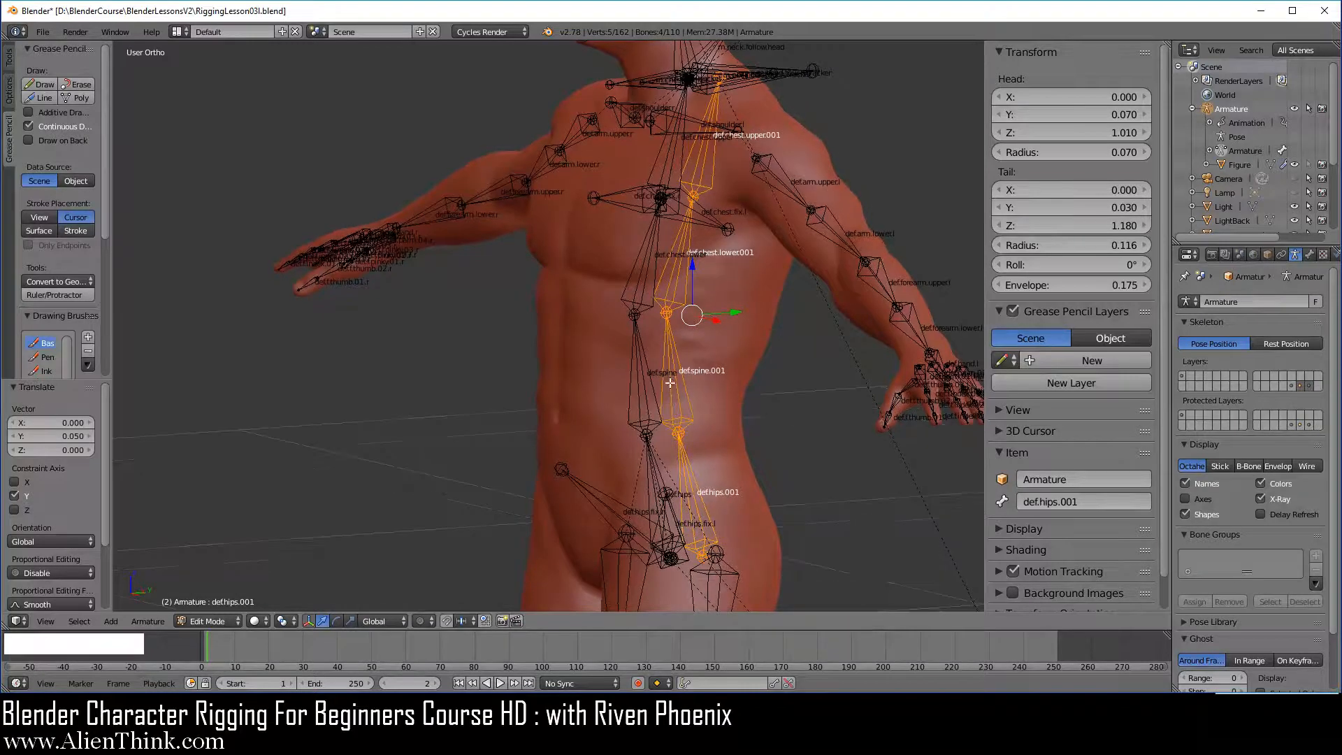
left_click(208, 621)
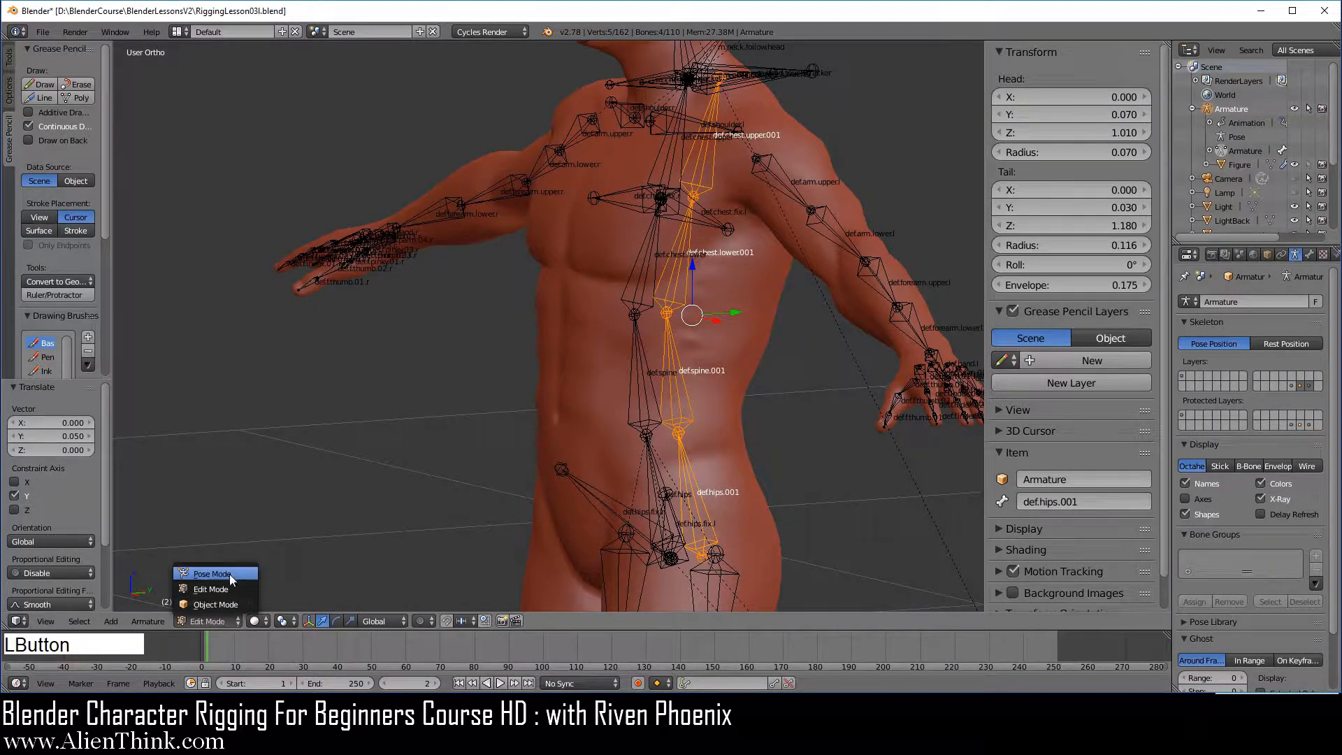
left_click(229, 572)
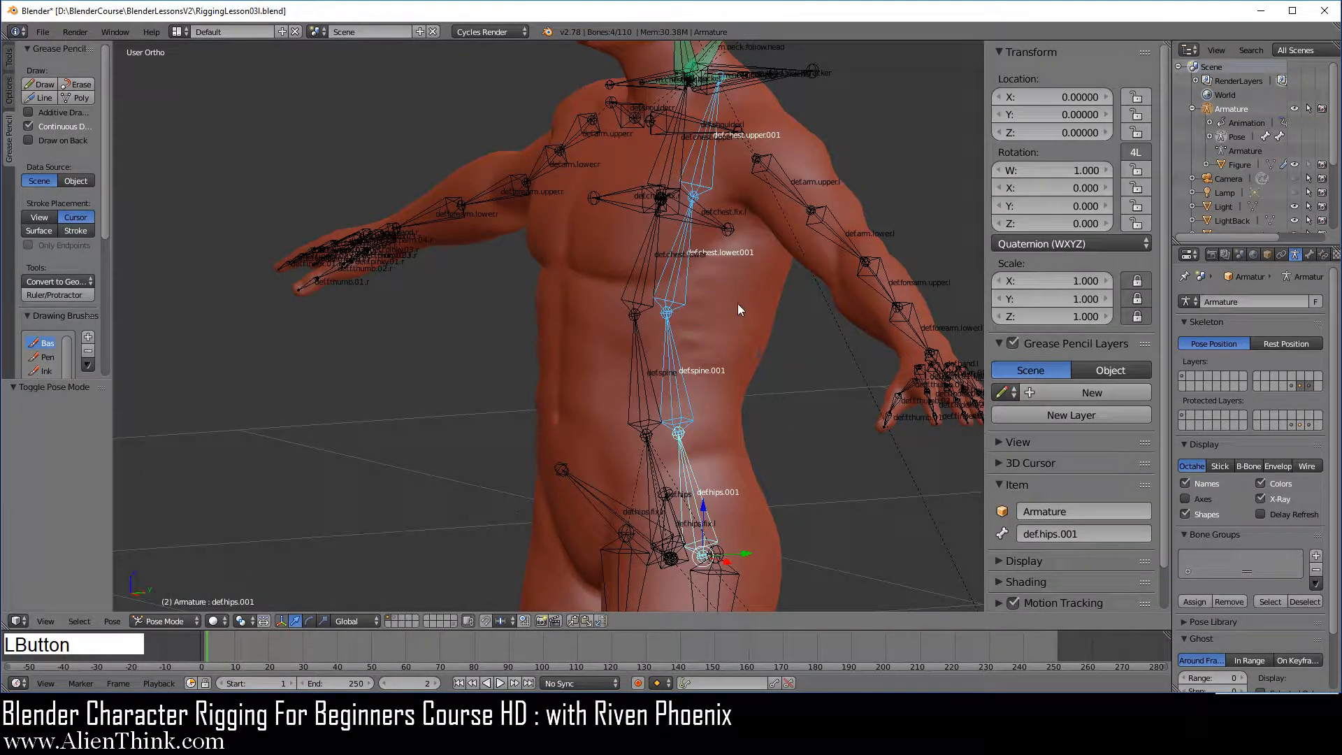
right_click(702, 158)
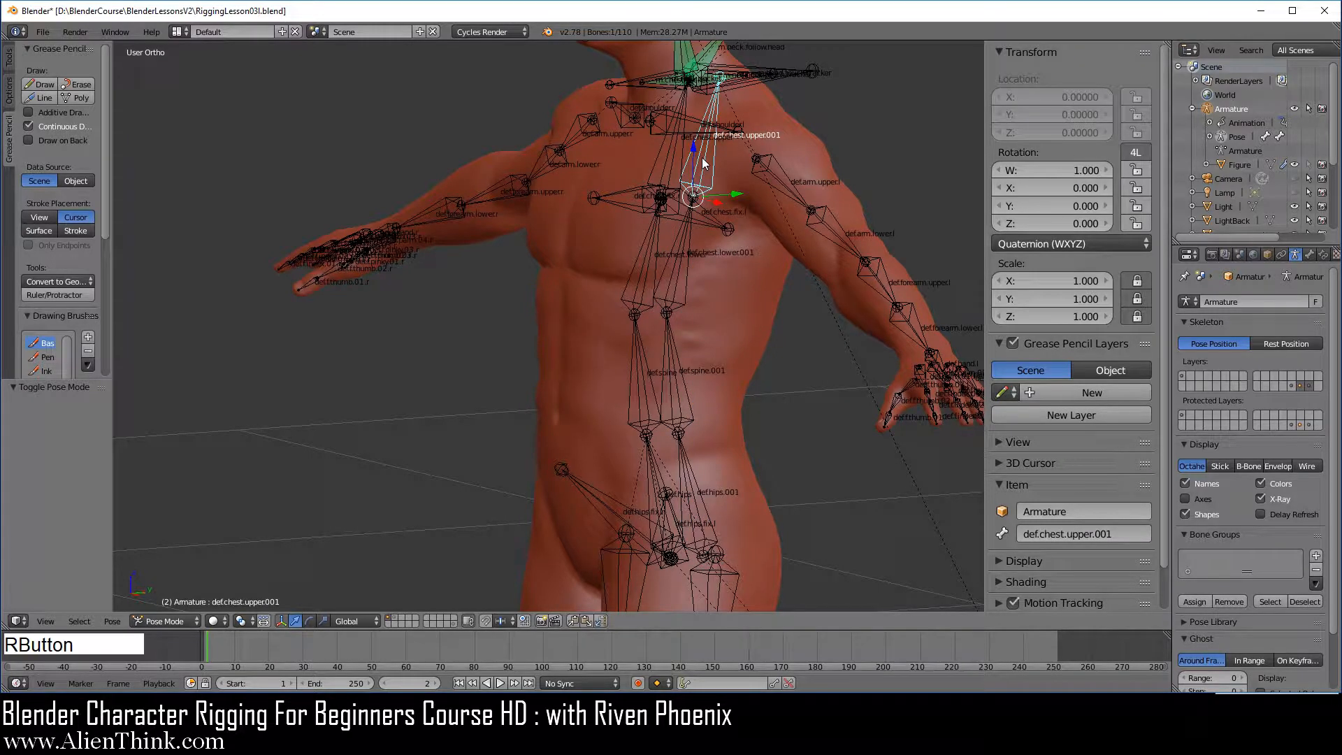
key("shift")
right_click(670, 152, "shift")
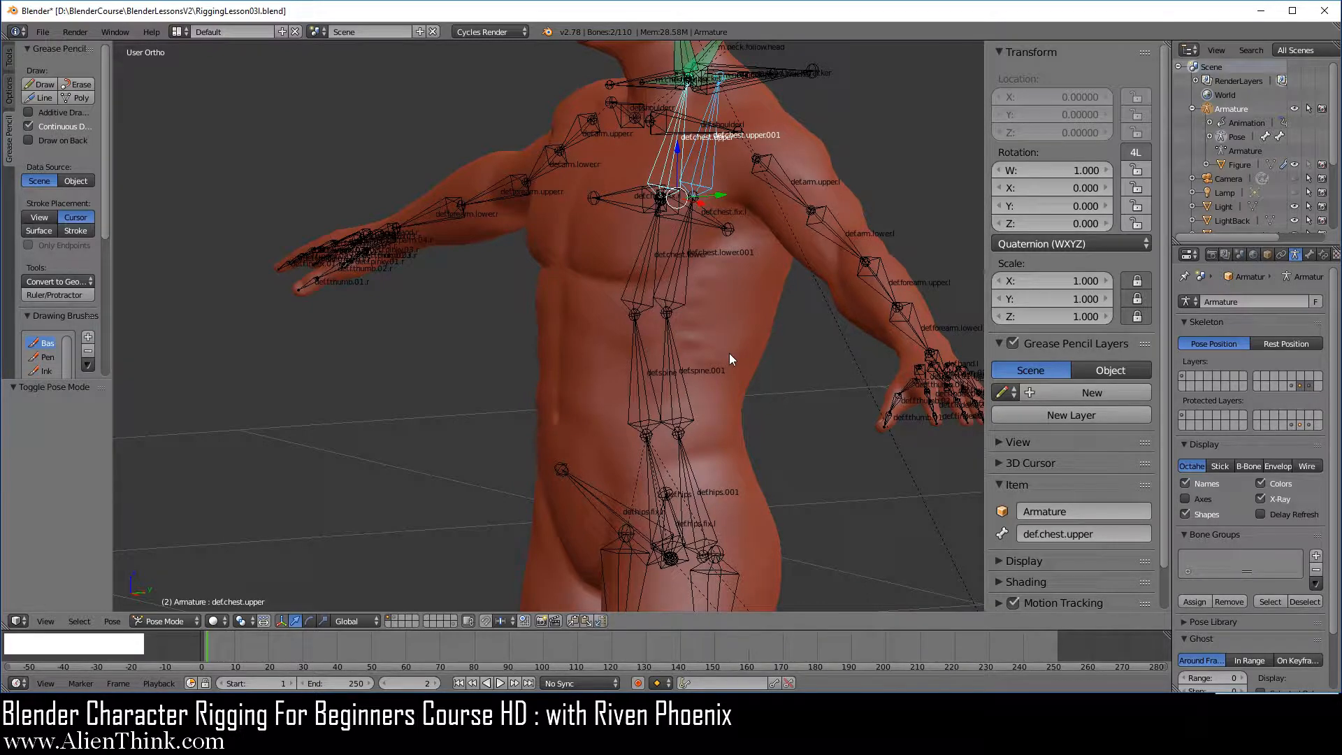
key("ctrl+shift+c")
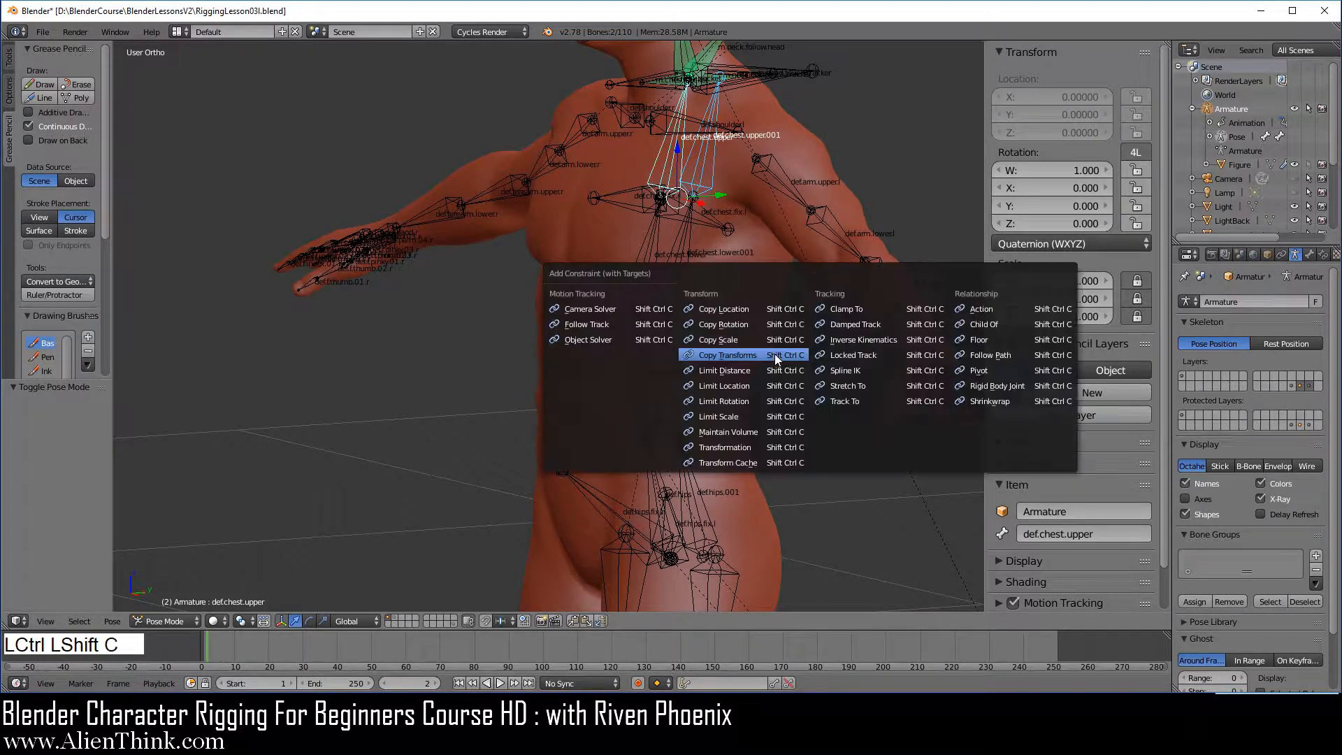
left_click(754, 354)
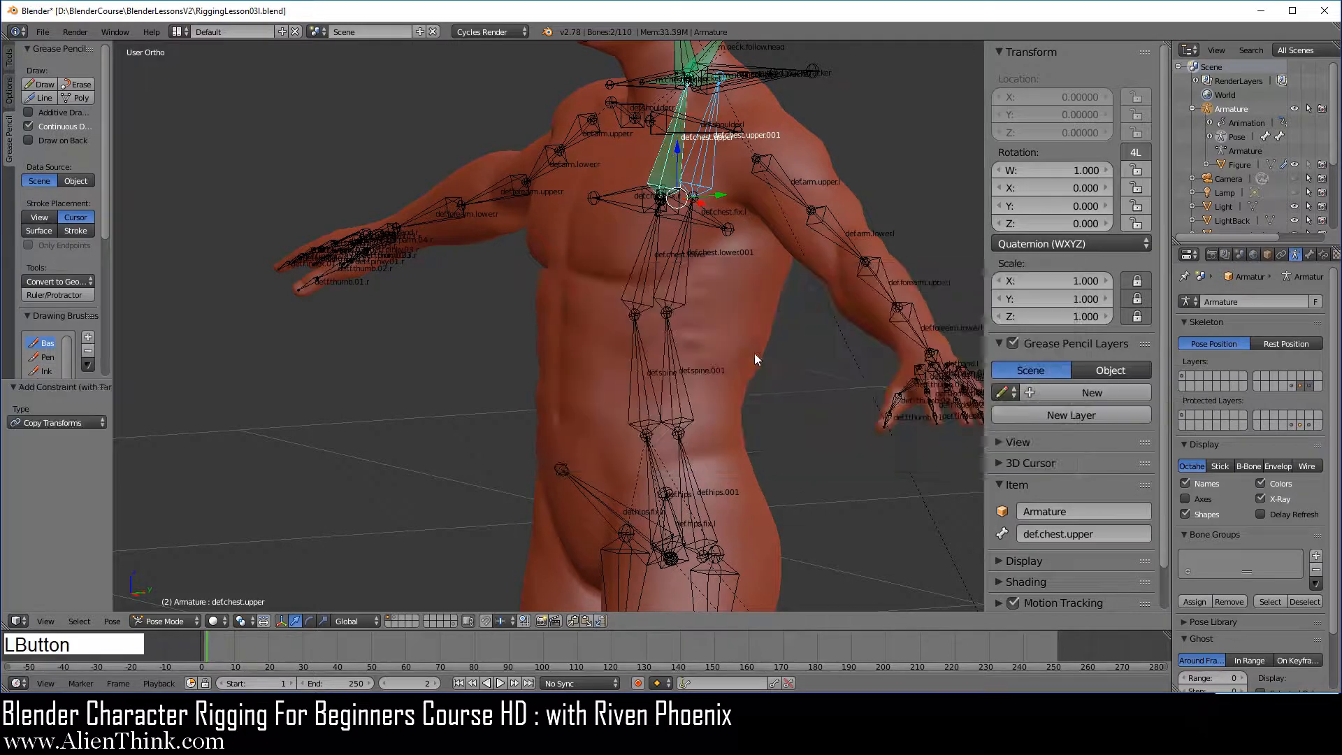
Step: Add a Copy Transforms constraint to def.chest.lower with its duplicate bone as target
right_click(682, 252)
right_click(649, 251, "shift")
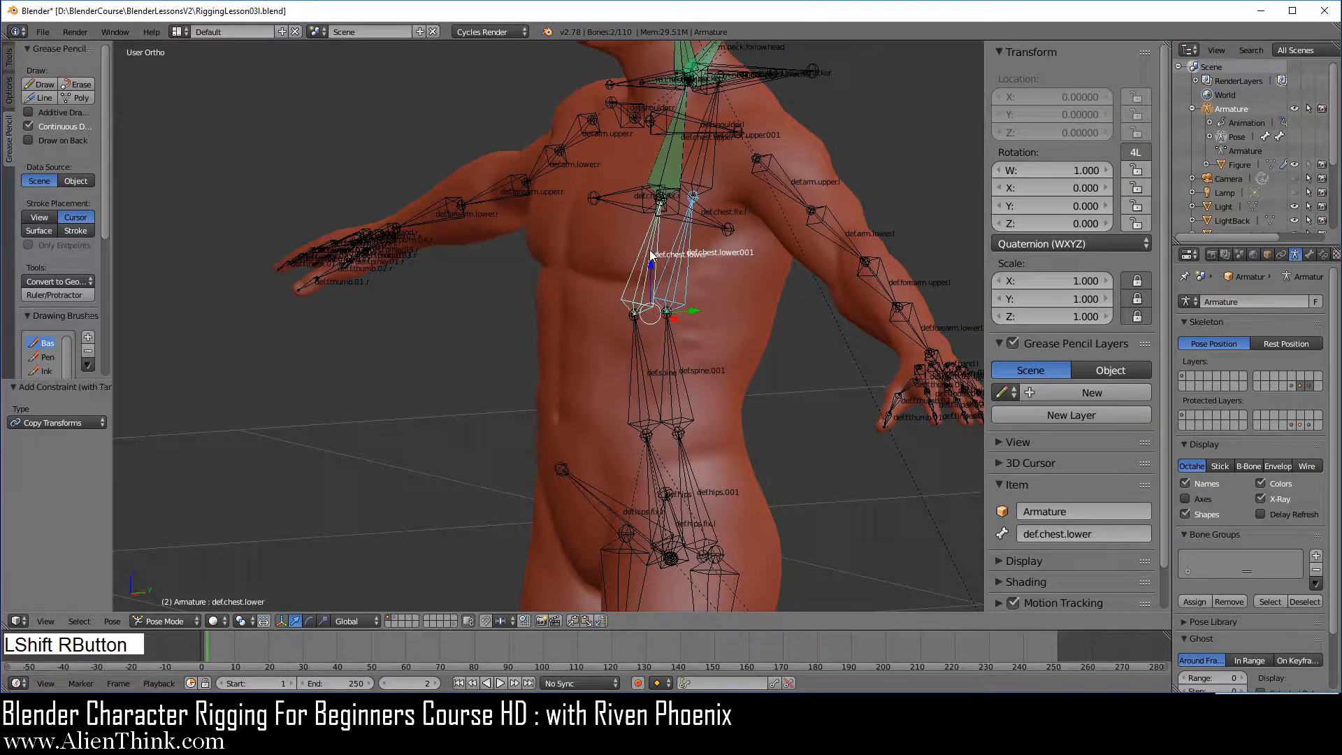
key("ctrl+shift+c")
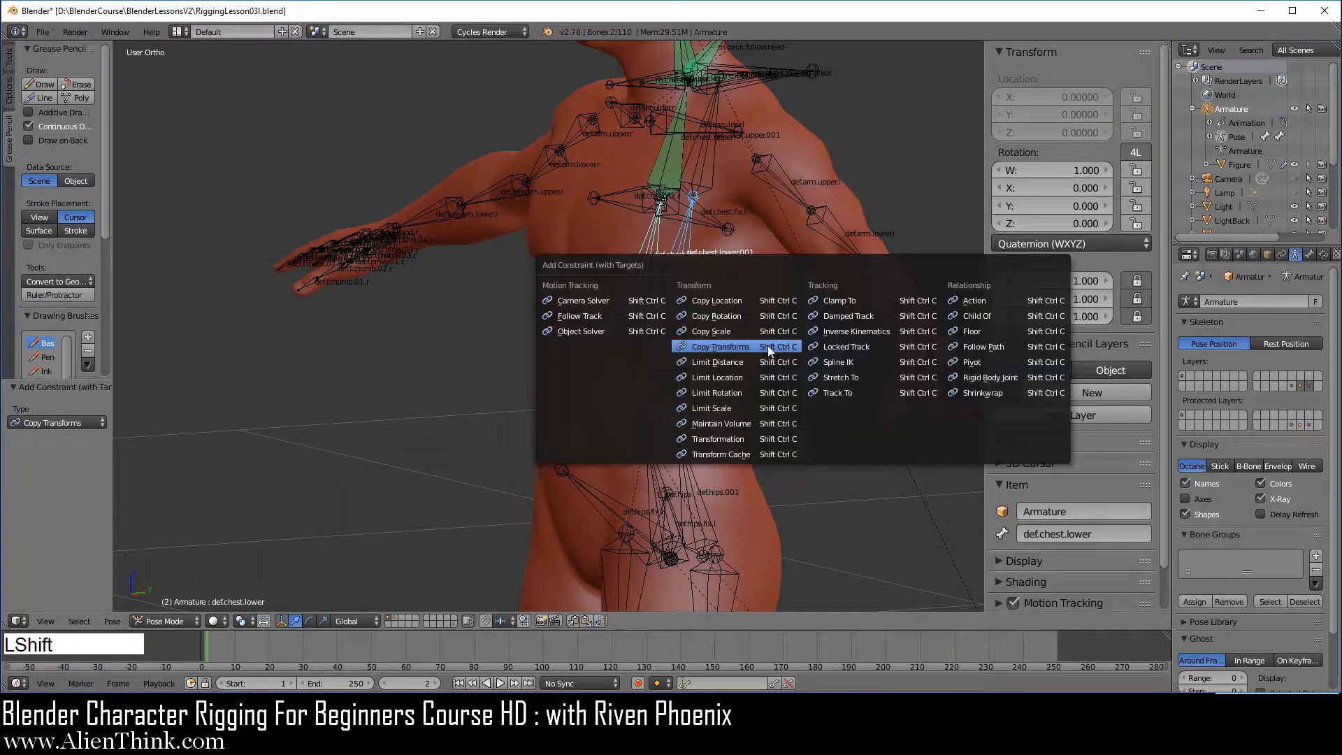
left_click(768, 345)
Step: Add a Copy Transforms constraint to def.spine with def.spine.001 as target
right_click(679, 381)
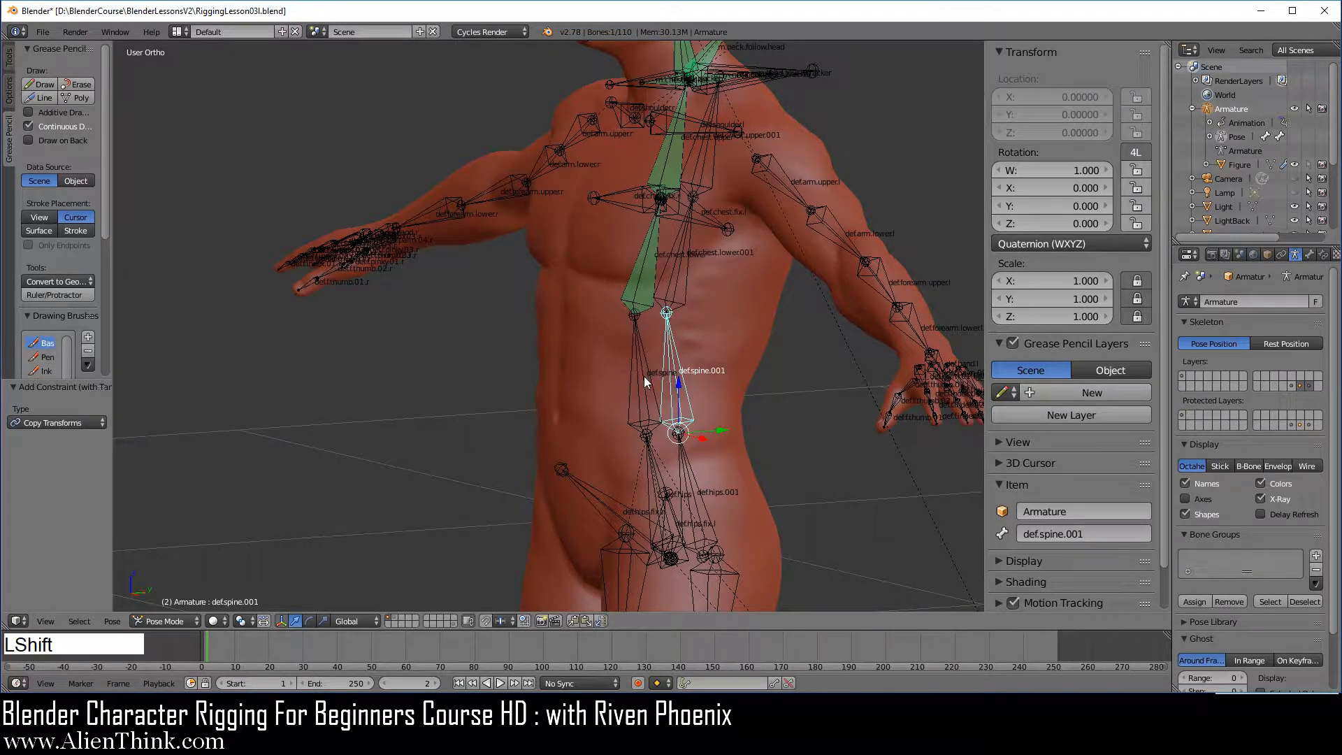
right_click(644, 376, "shift")
key("ctrl+shift+c")
left_click(796, 375)
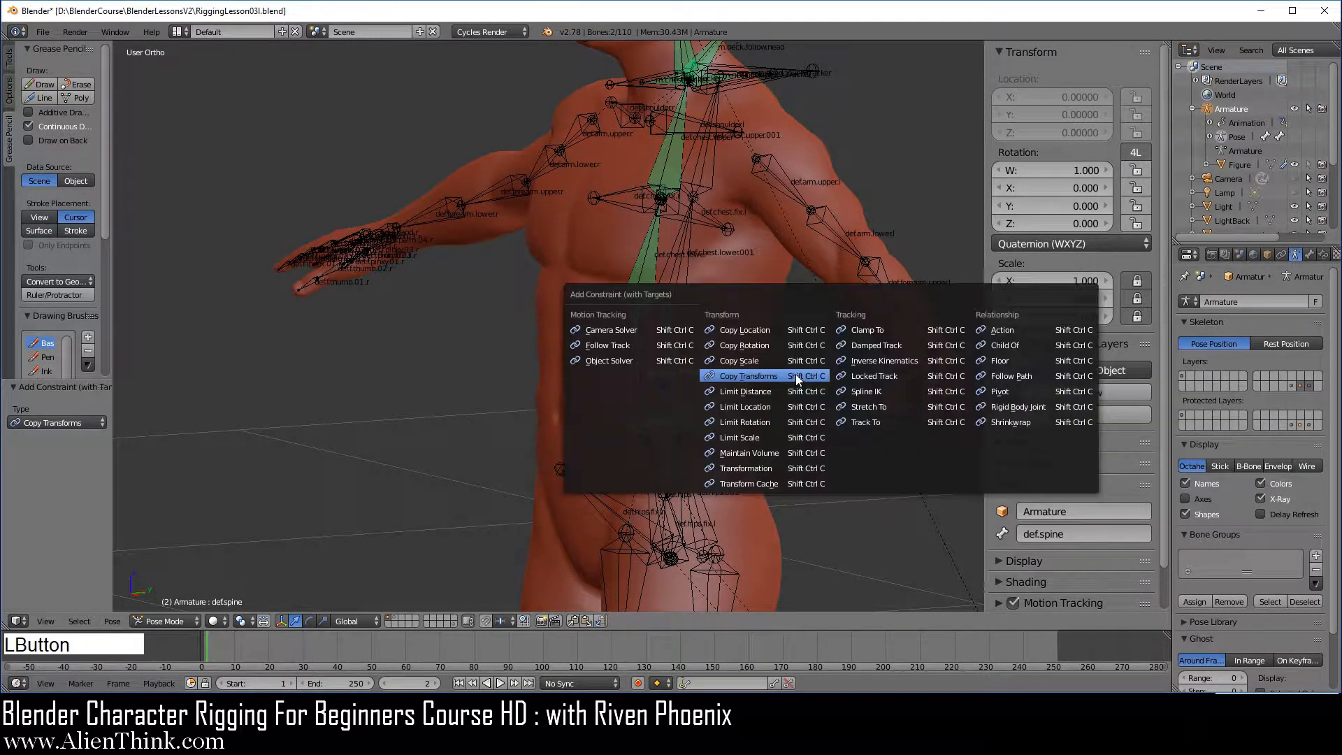
Step: Add a Copy Transforms constraint to def.hips with def.hips.001 as target
right_click(689, 476)
middle_click_drag(689, 513, 678, 390, "shift")
scroll(678, 390, "up", 2)
right_click(678, 353, "shift")
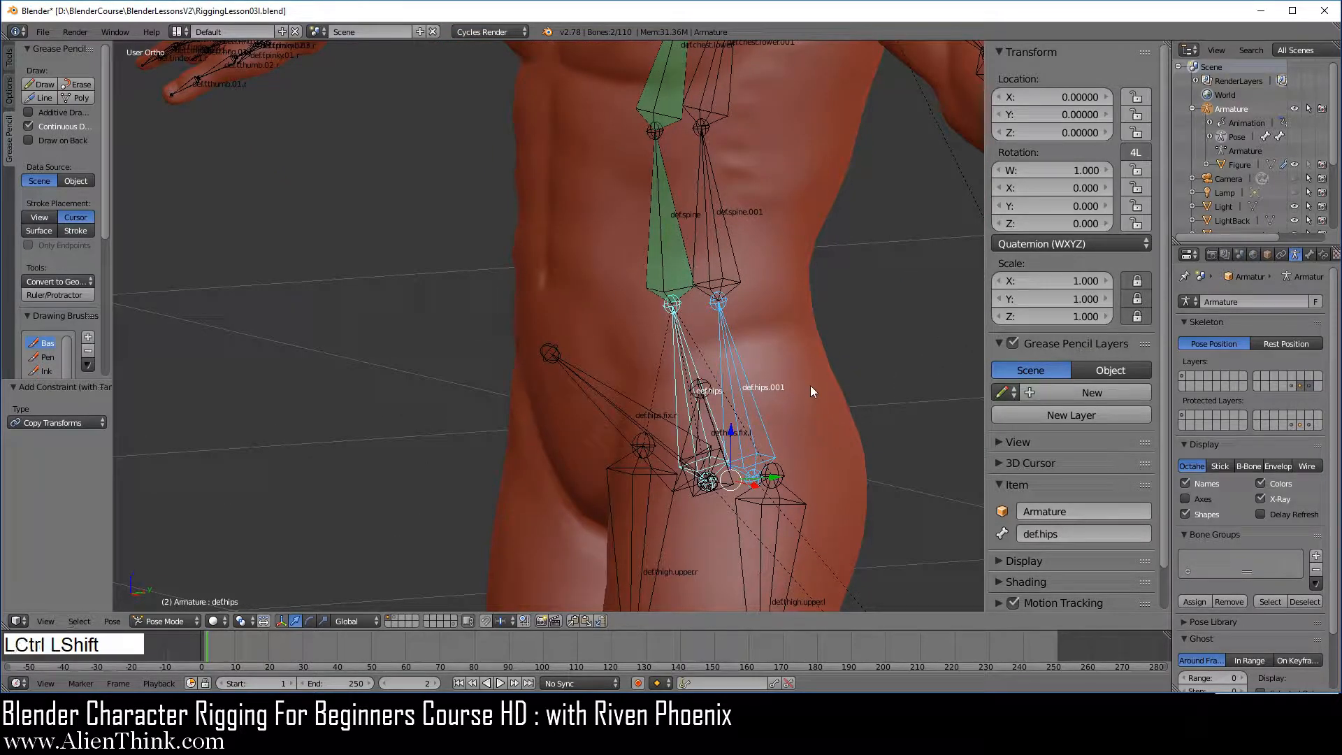
key("ctrl+shift+c")
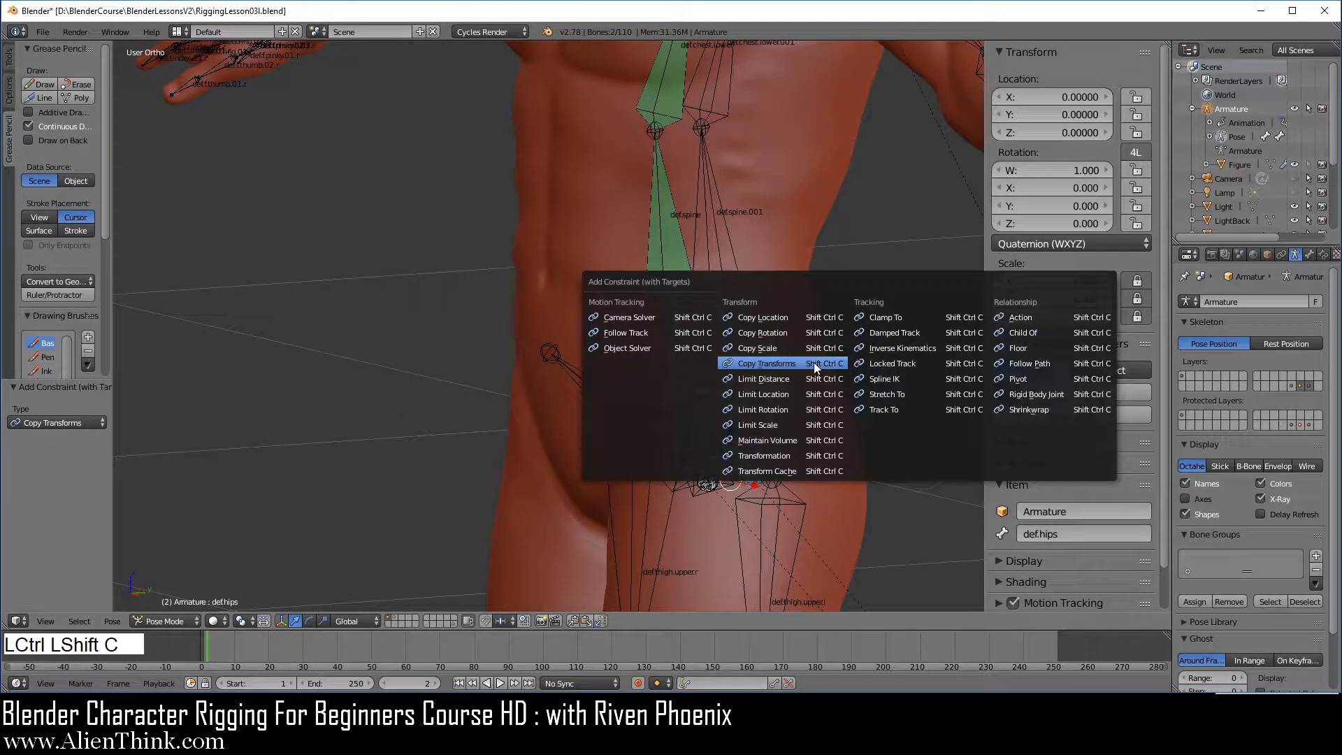
left_click(807, 357)
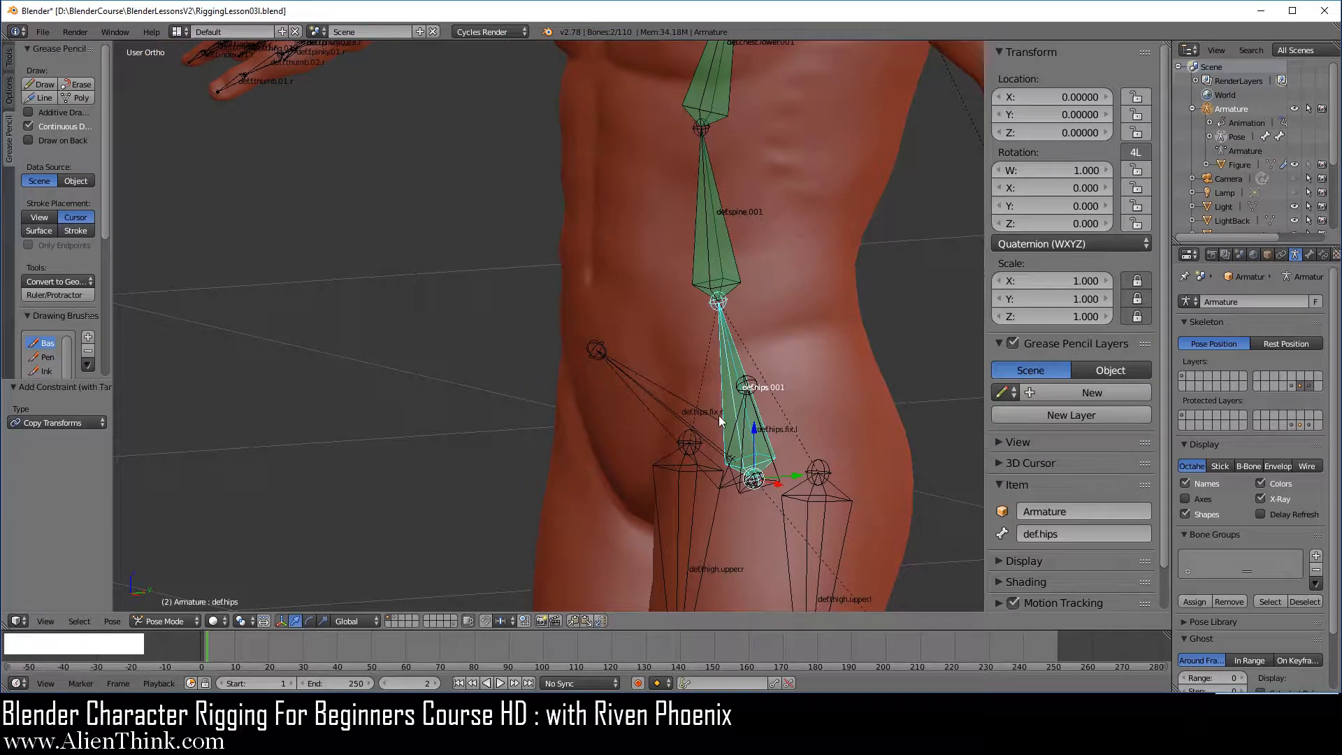
Step: In Edit Mode, select the four duplicate torso bones from def.hips.001 to def.chest.upper.001 and move them -0.050 along Y onto the deform chain
key("KP_3")
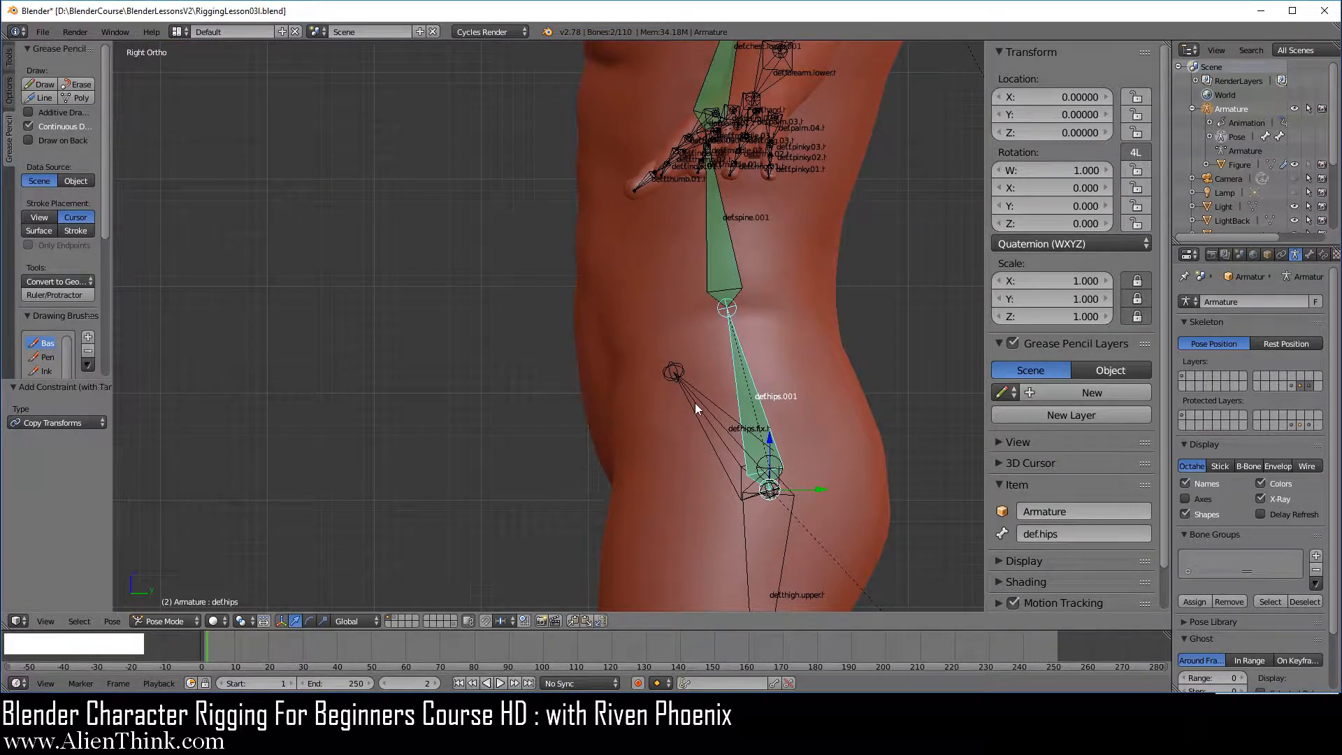
key("Tab")
middle_click_drag(695, 402, 612, 424, "shift")
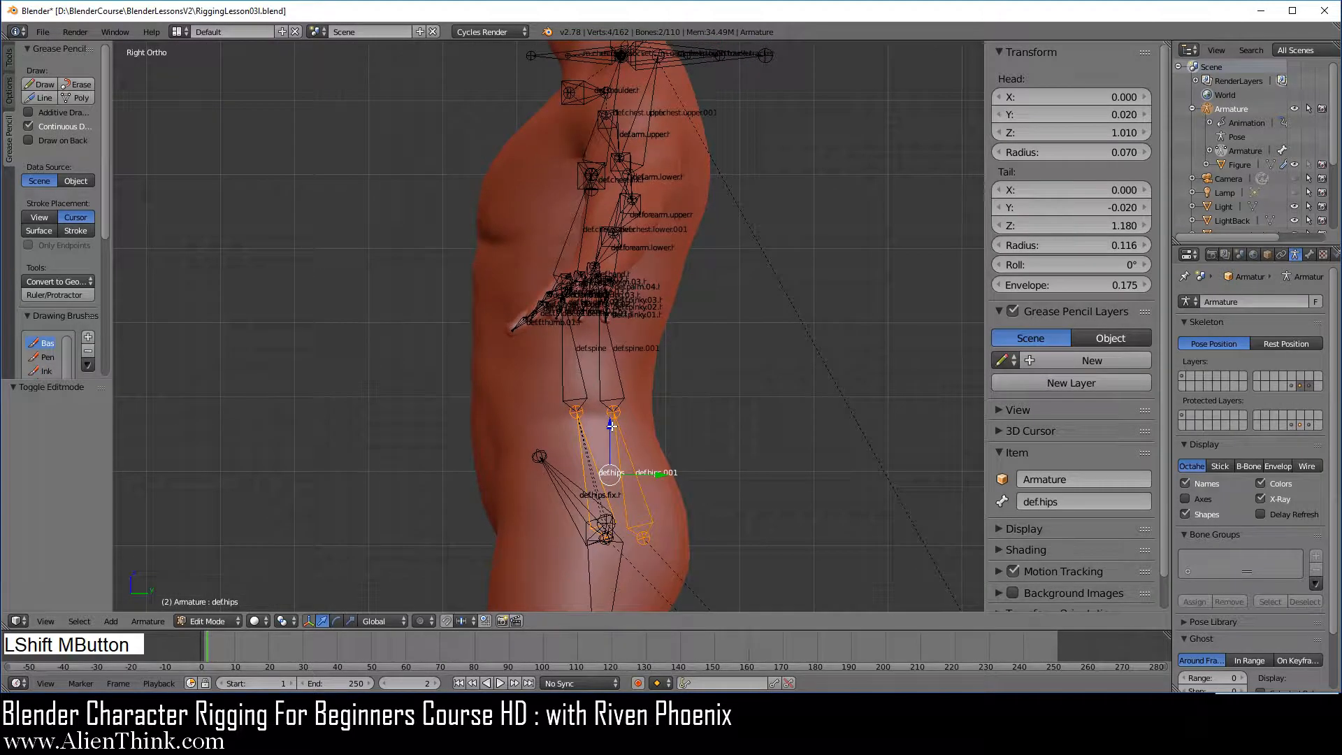
right_click(632, 462)
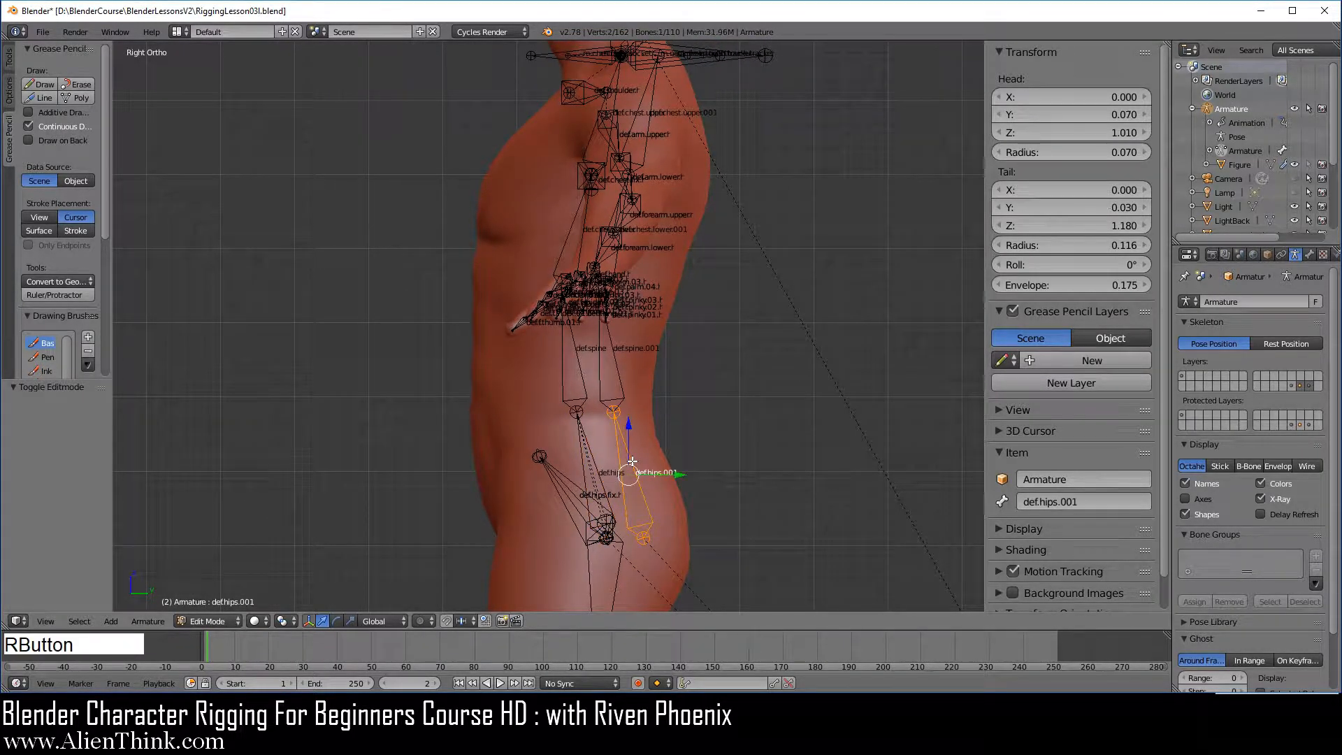
right_click(618, 355, "shift")
middle_click_drag(683, 347, 612, 293)
right_click(605, 230, "shift")
right_click(626, 148, "shift")
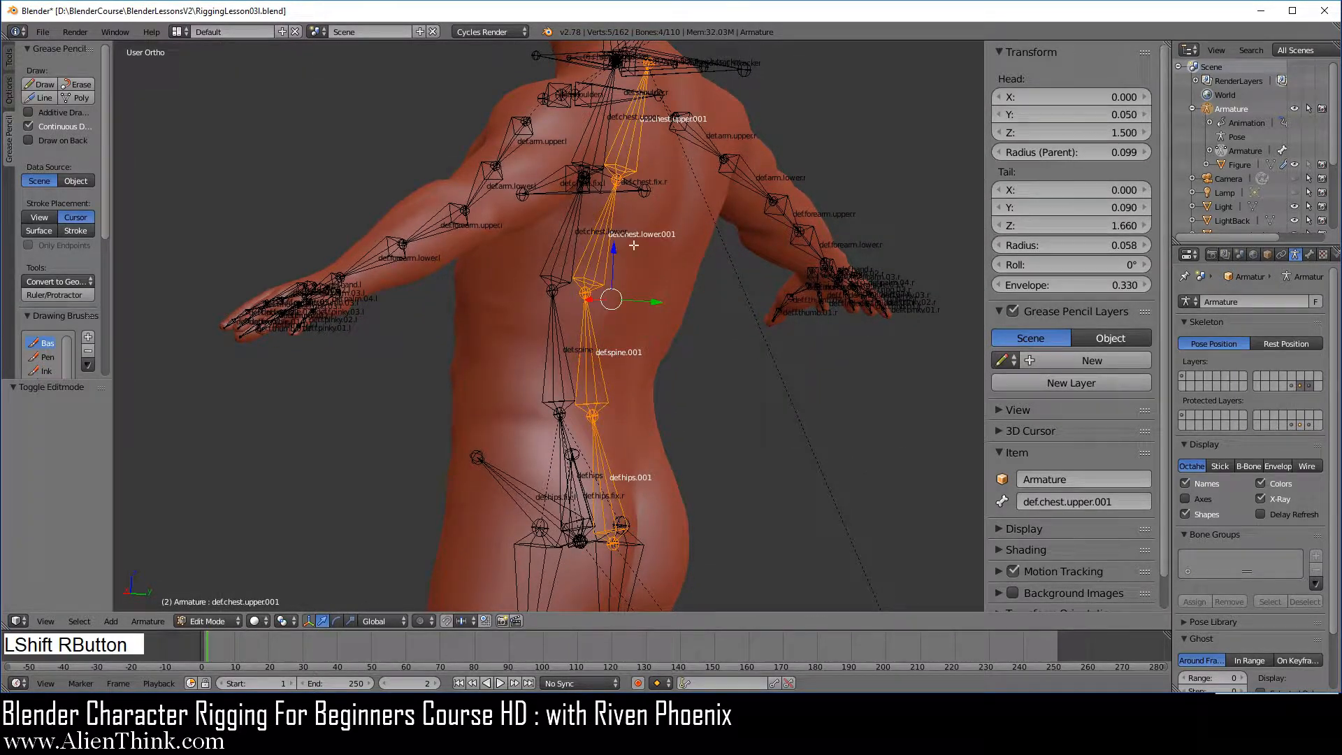
key("KP_3")
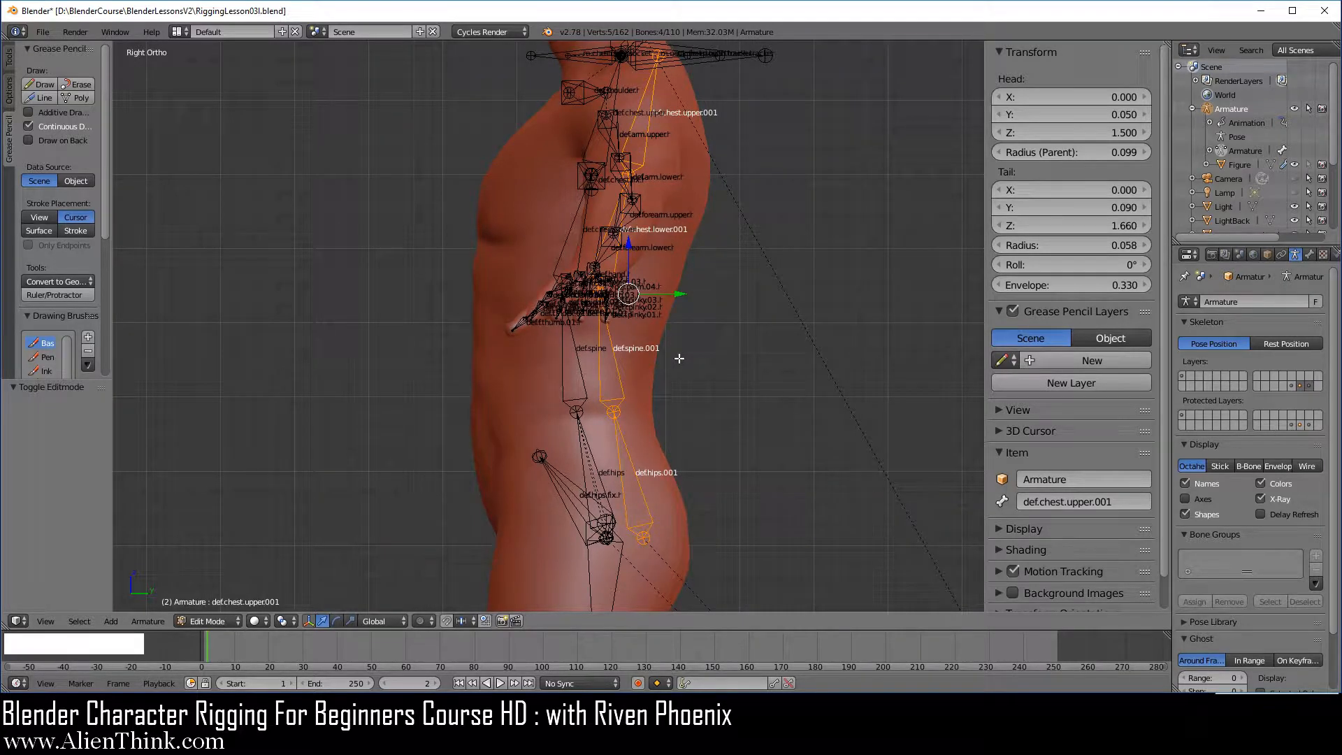
key("ctrl")
left_click(680, 293, "ctrl")
left_click_drag(680, 293, 646, 293)
Step: Assign the selected duplicate bones to the second-to-last bone layer of the lower row and display only that layer
key("m")
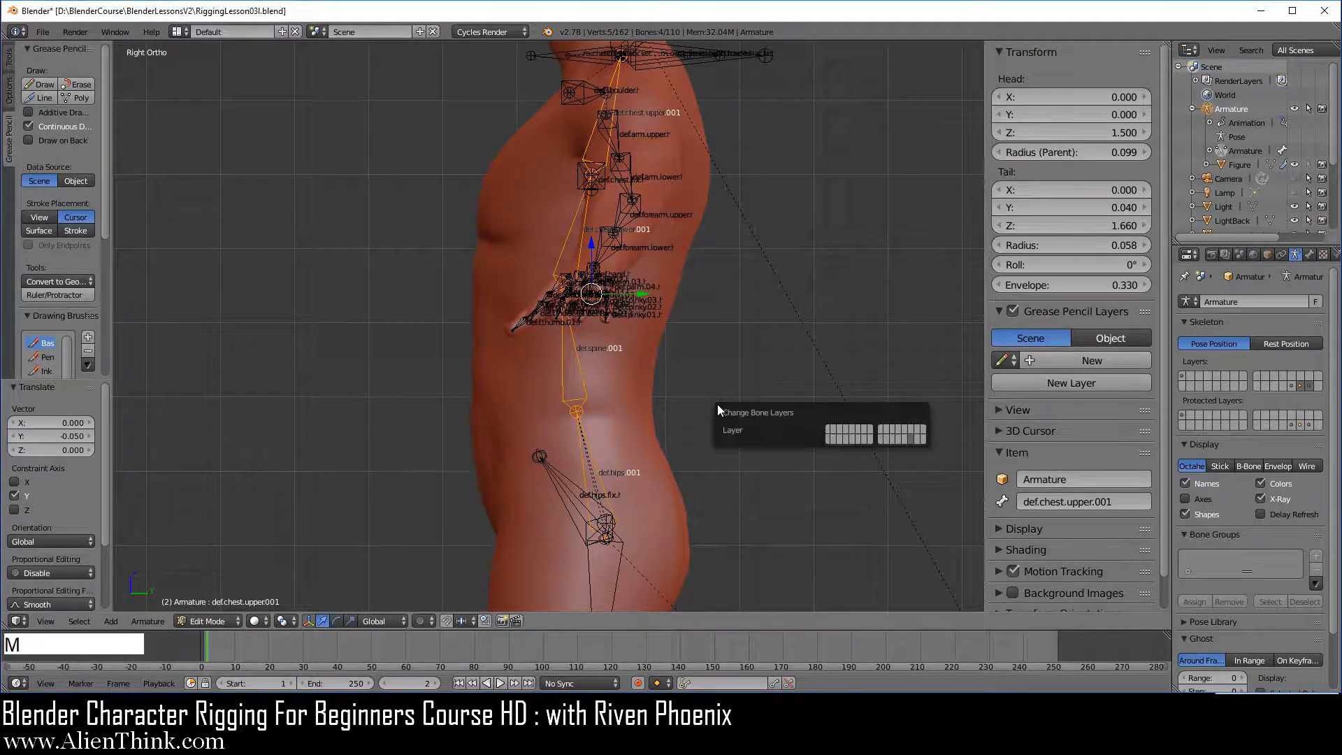
left_click(917, 438)
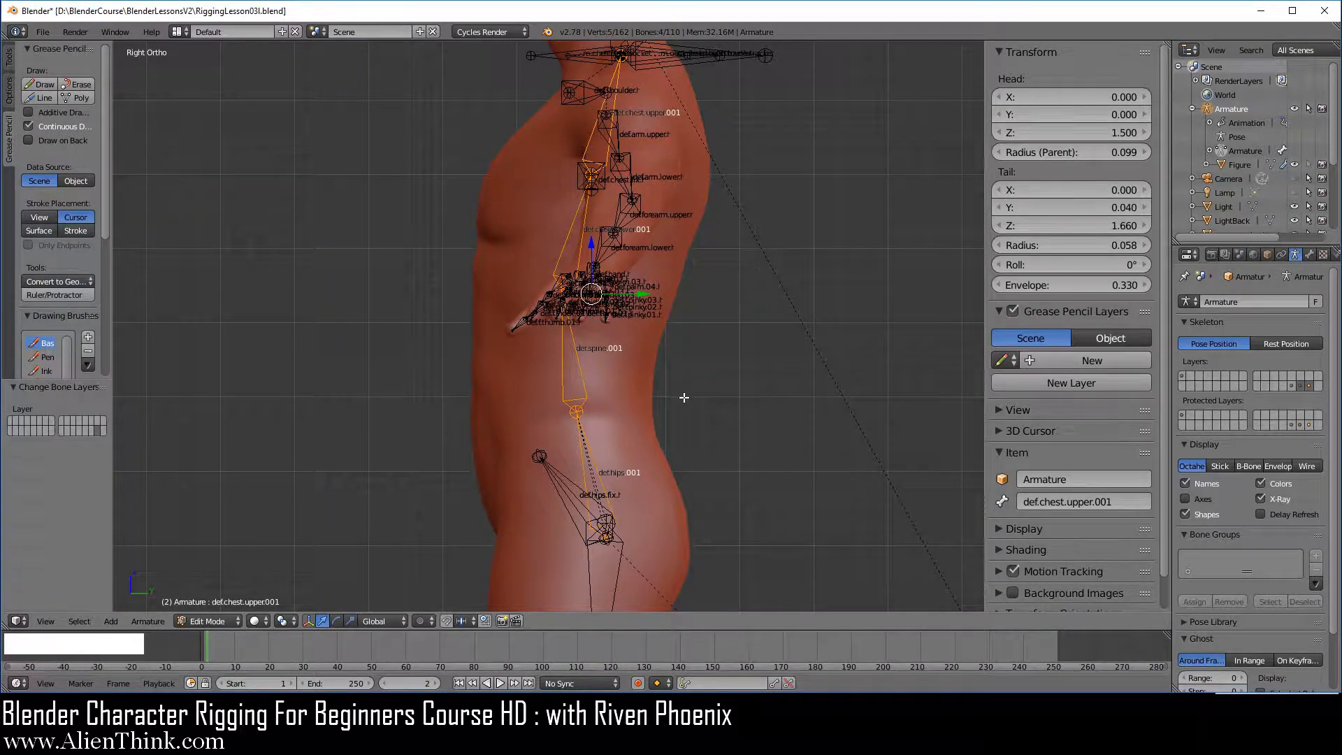
left_click(1307, 387)
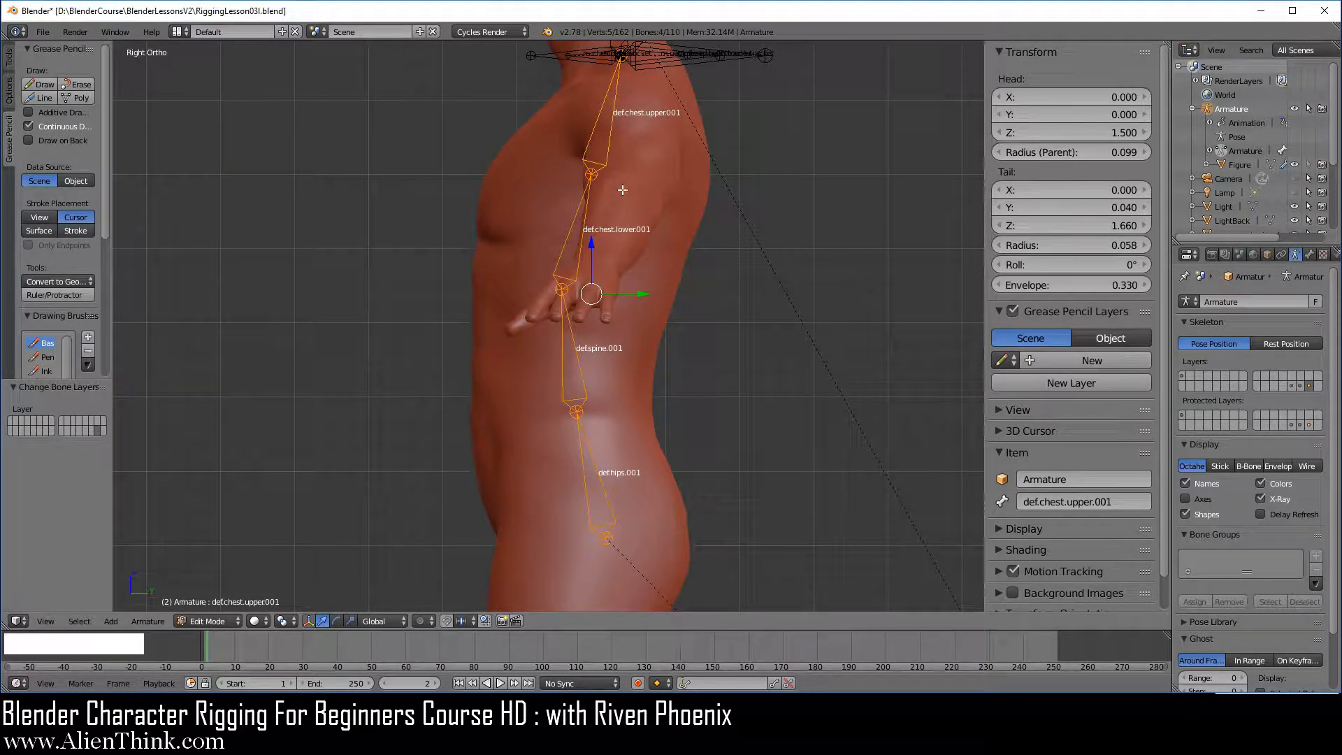
Step: Split def.chest.upper.001, def.chest.lower.001, def.spine.001 and def.hips.001 into separate bones, one at a time
right_click(611, 146)
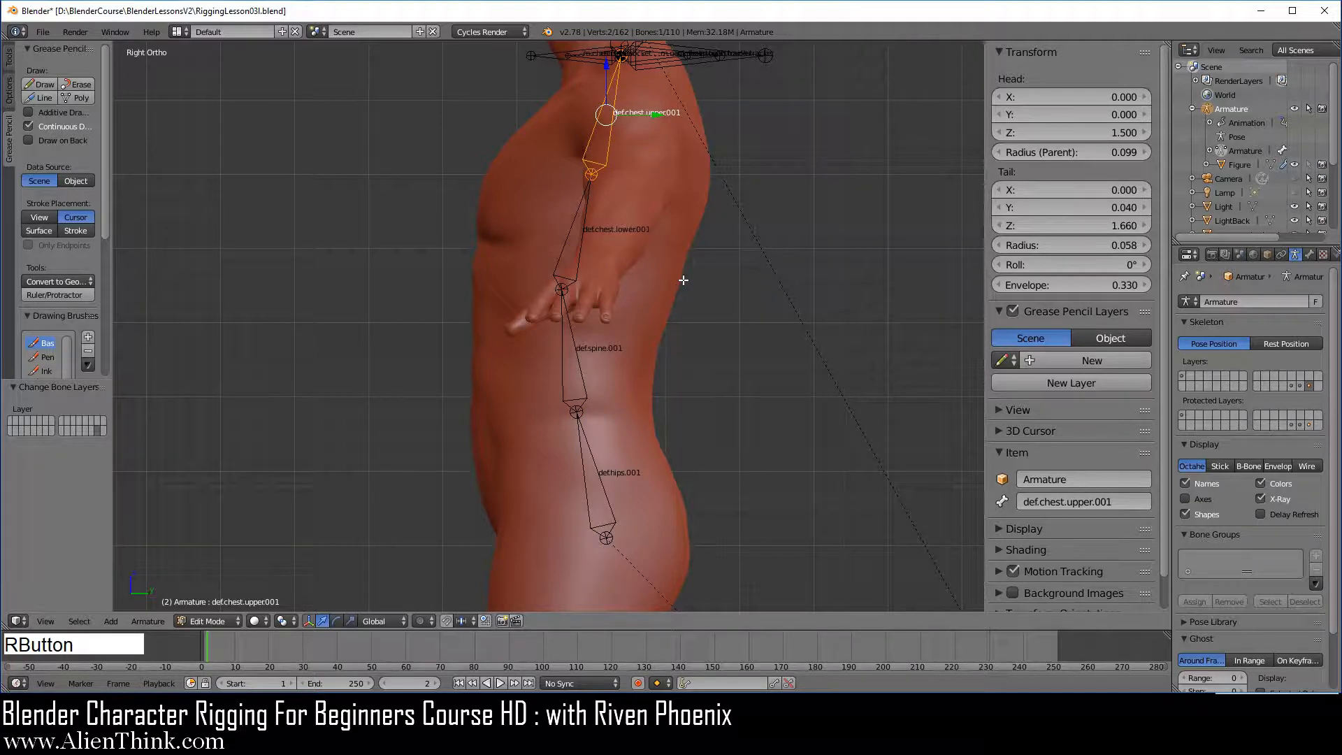
key("y")
right_click(586, 244)
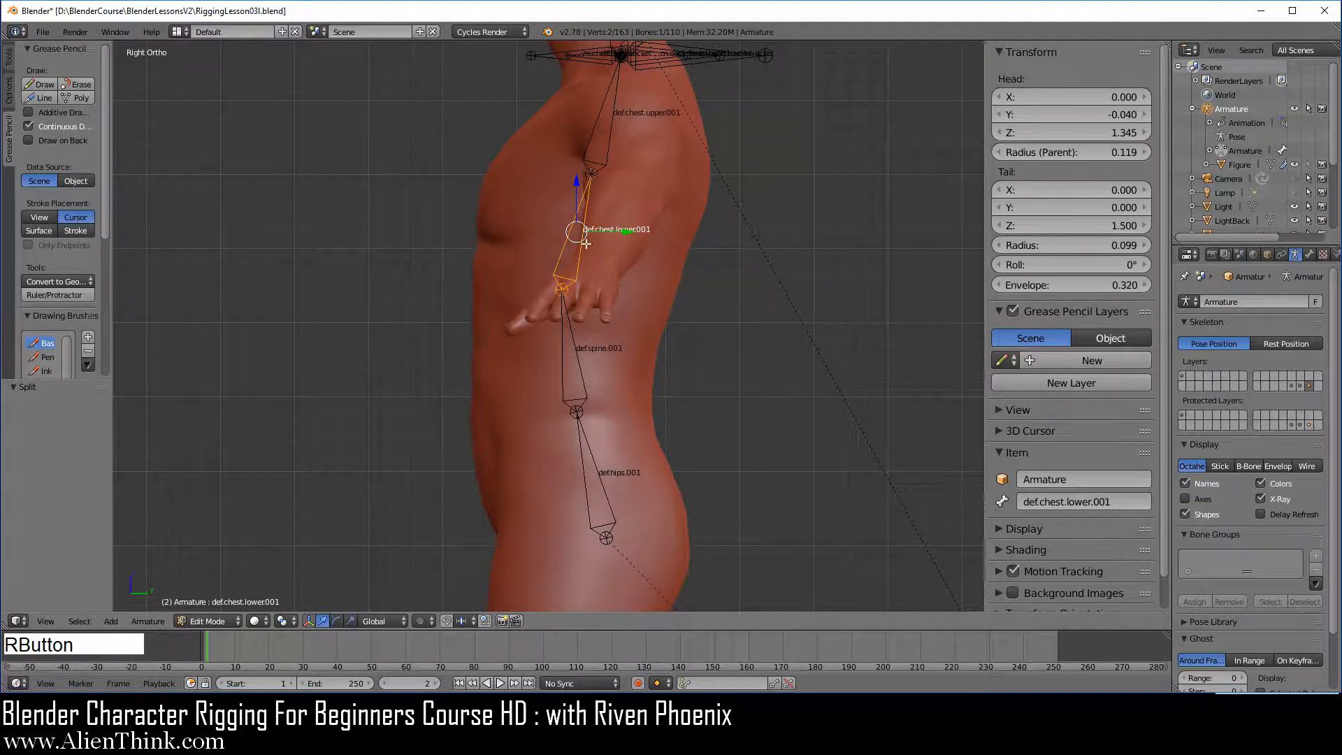
key("y")
right_click(573, 337)
key("y")
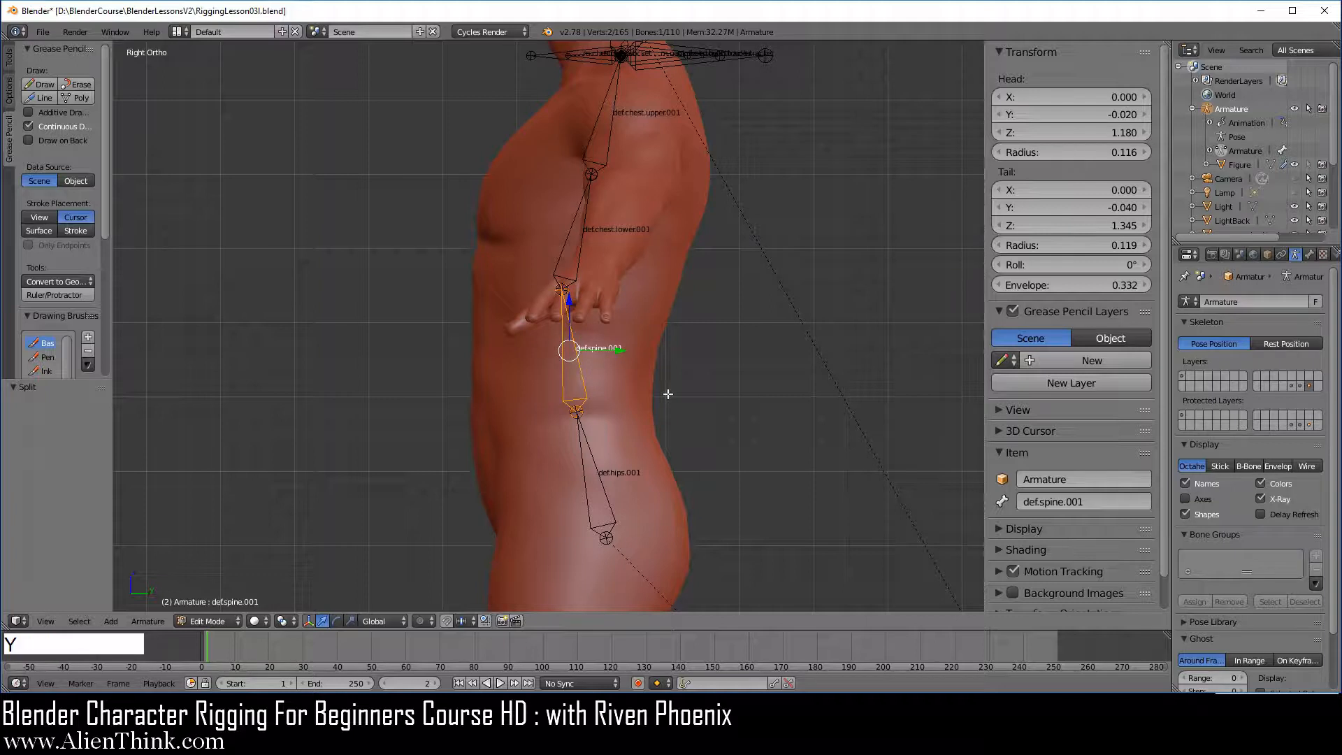
right_click(596, 456)
key("y")
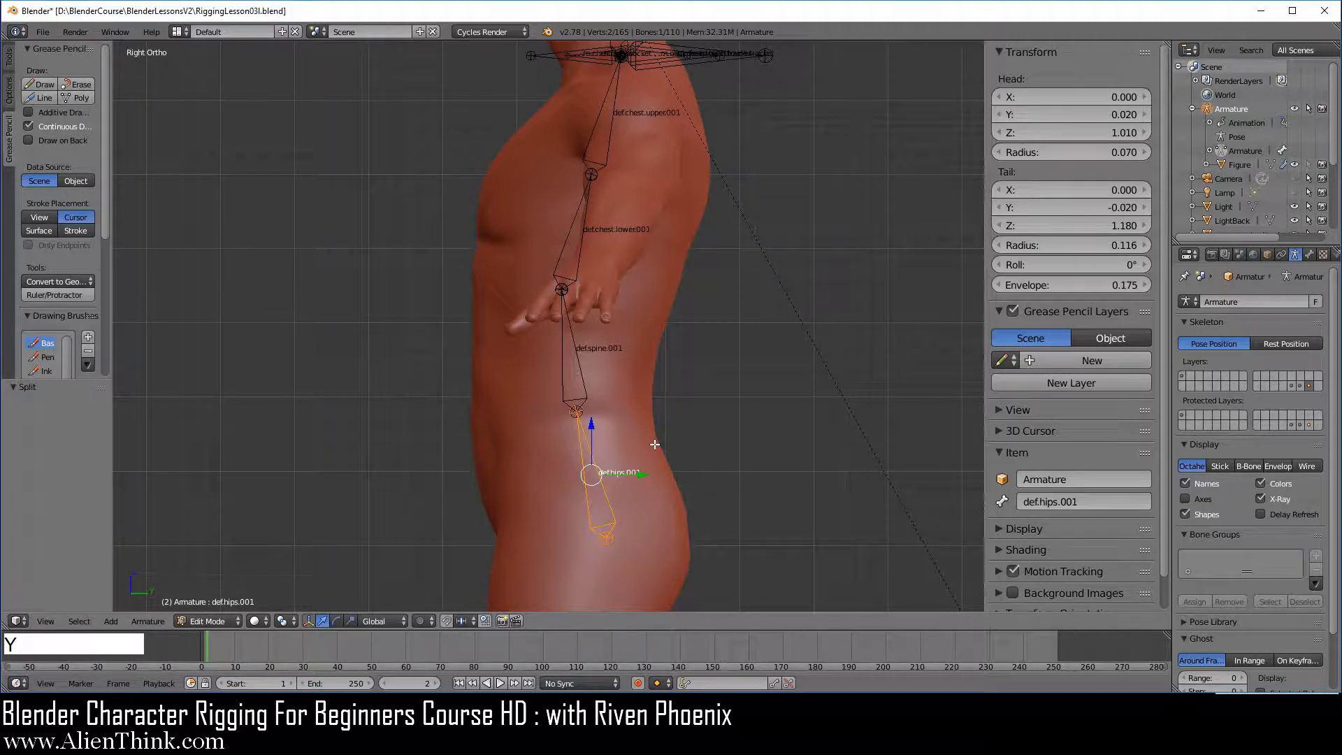
Step: Turn off Deform in the bone properties of each of the four duplicate torso bones
middle_click_drag(642, 401, 630, 416, "shift")
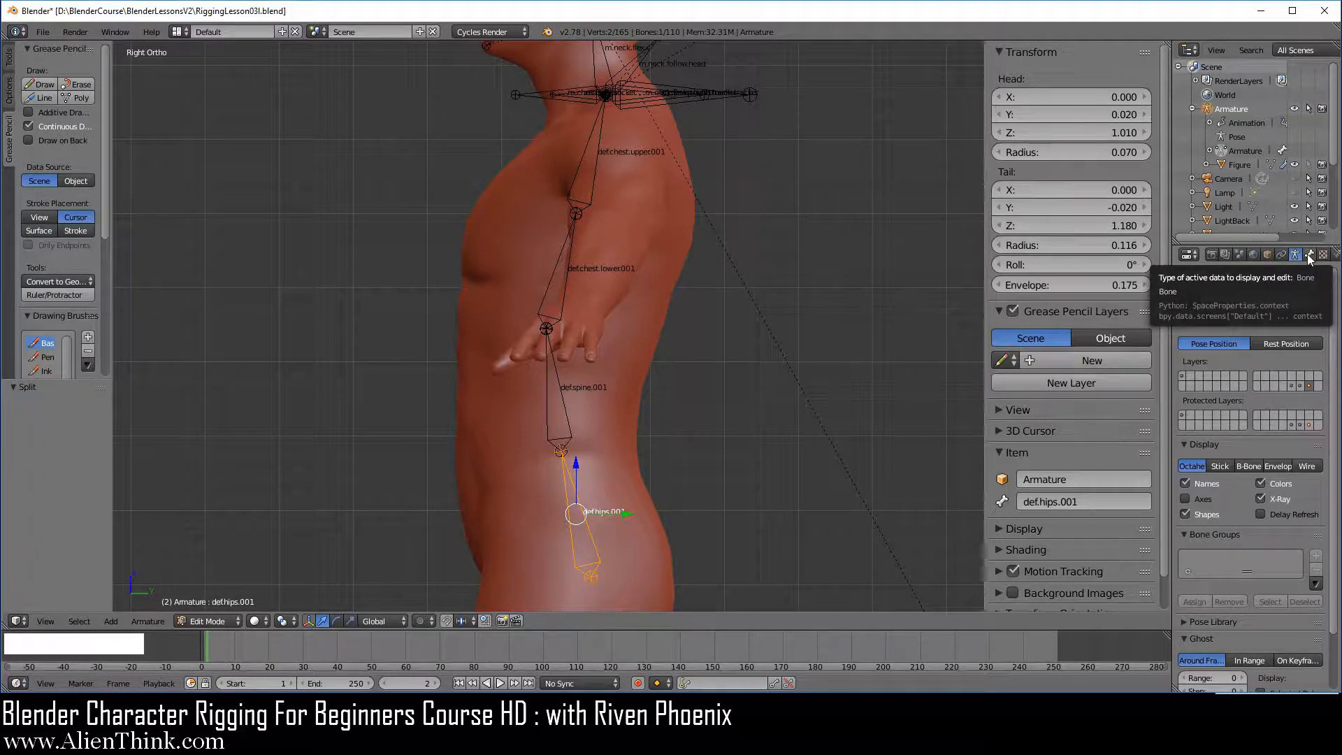
left_click(1310, 256)
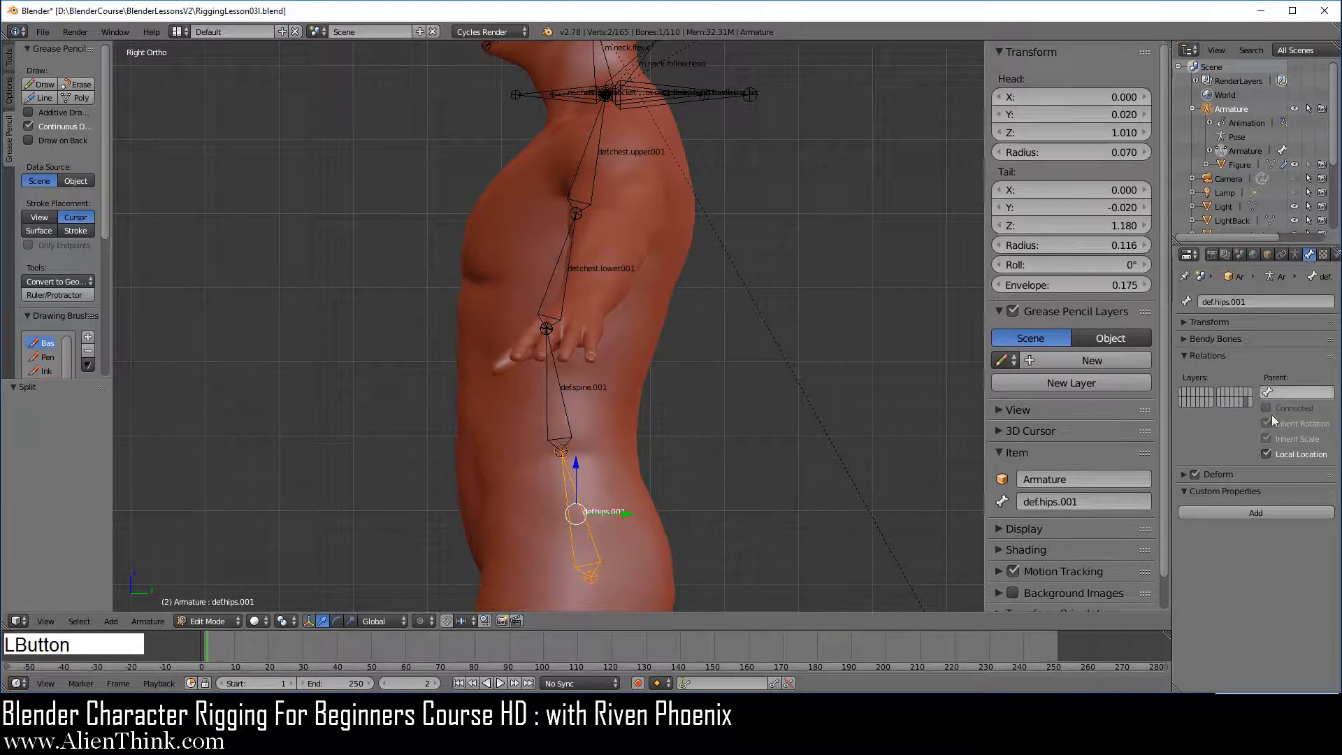
right_click(568, 413)
left_click(1198, 472)
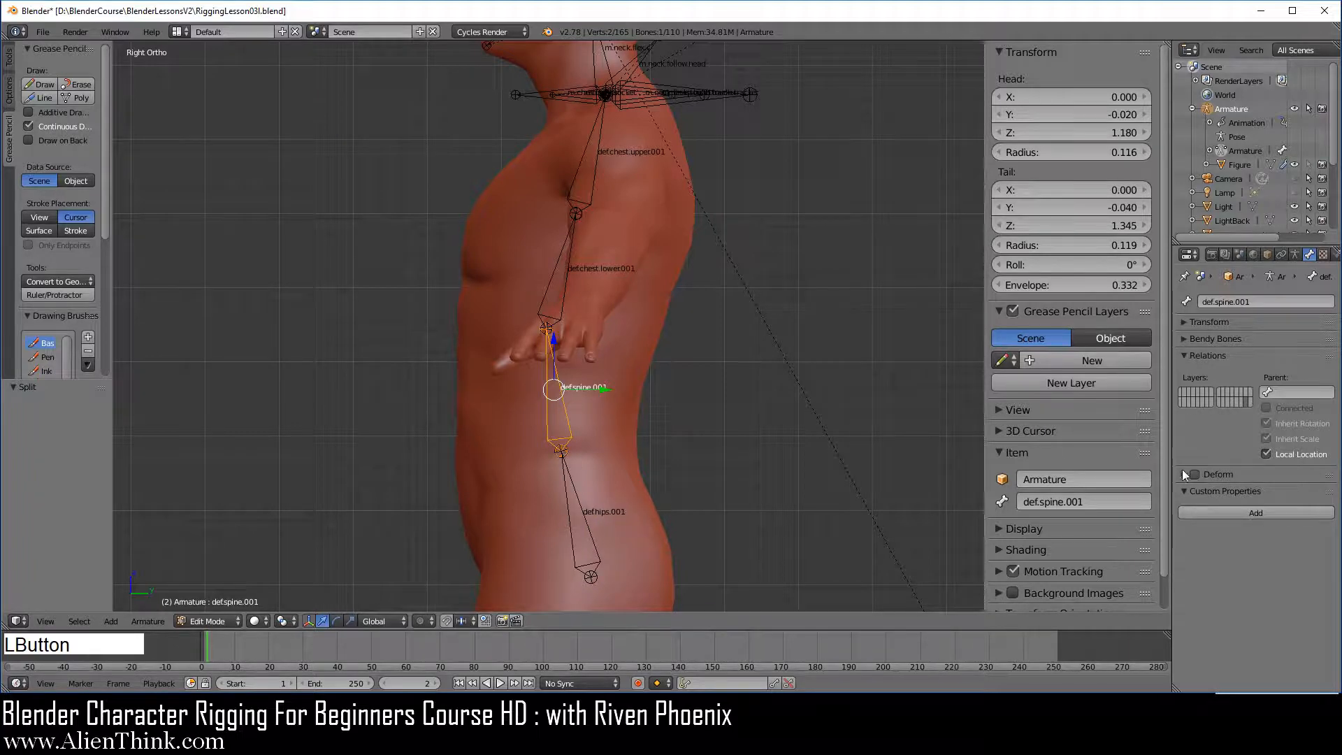
right_click(574, 290)
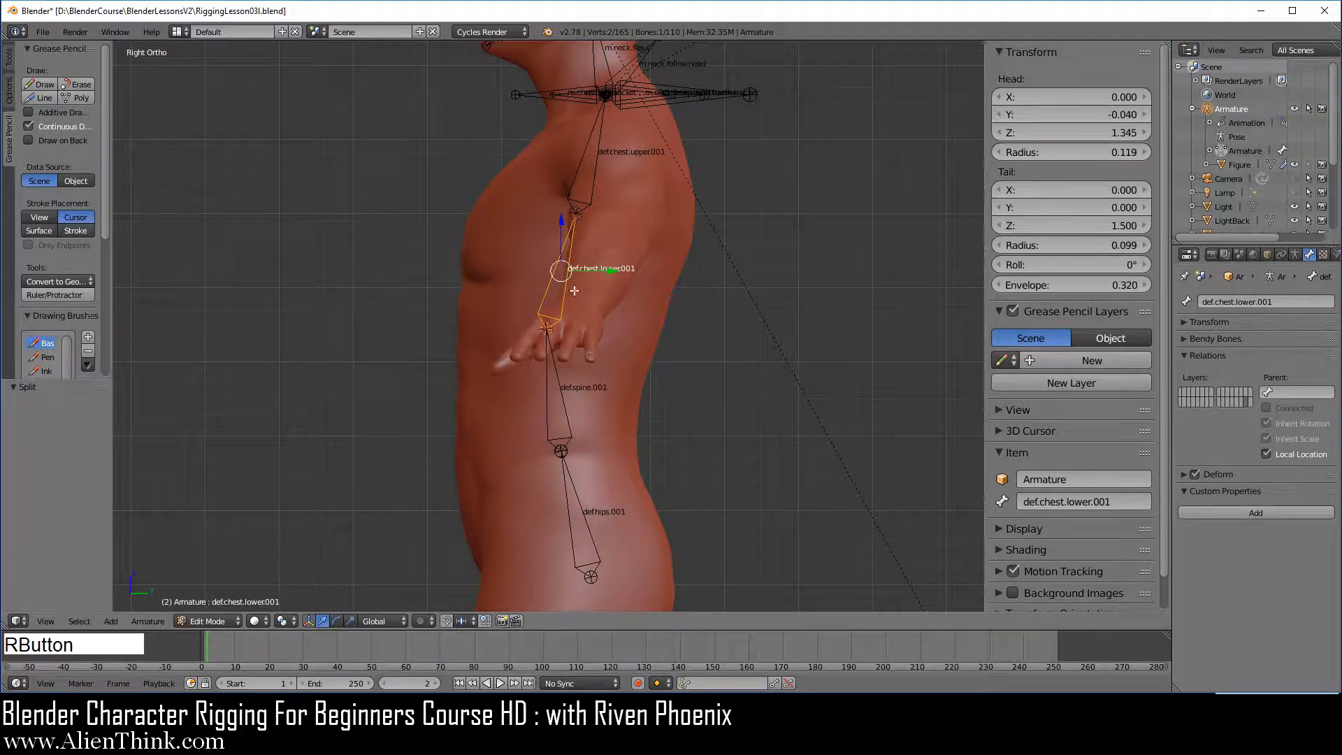
left_click(1197, 473)
right_click(598, 180)
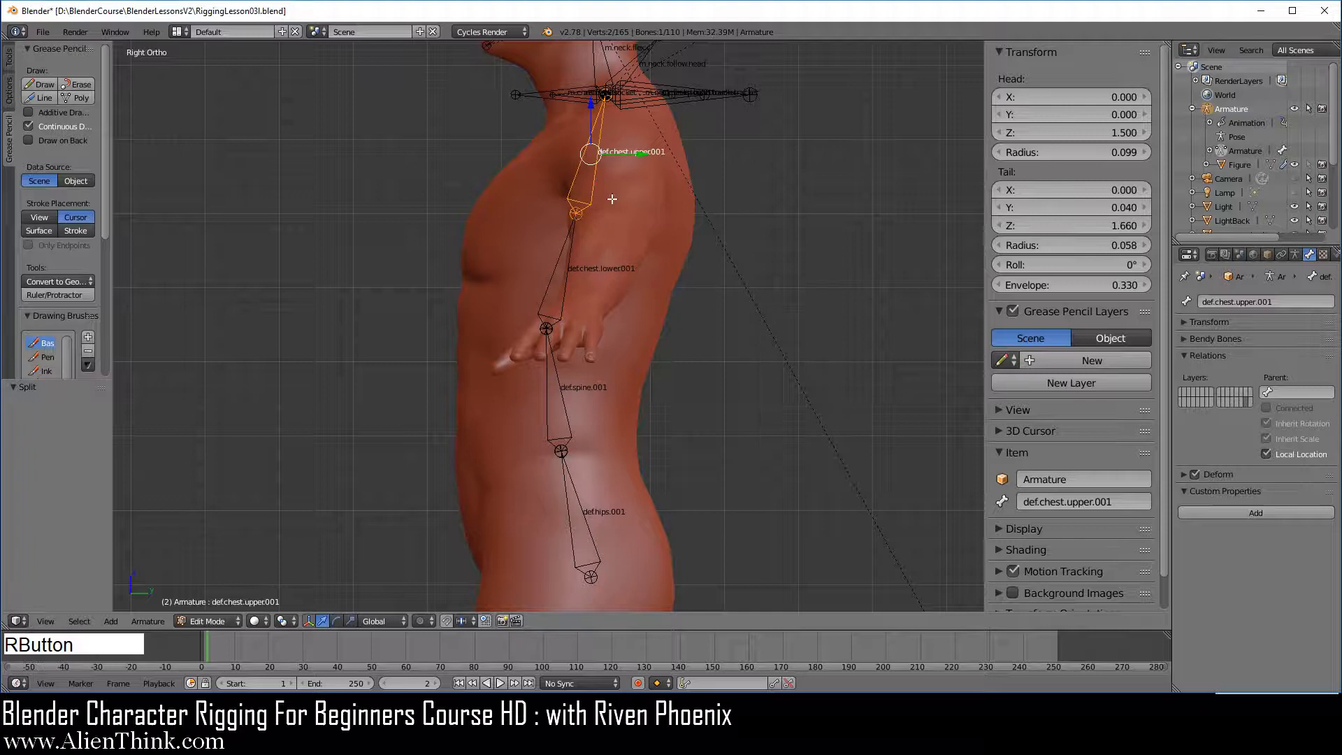
left_click(1196, 474)
left_click(1196, 475)
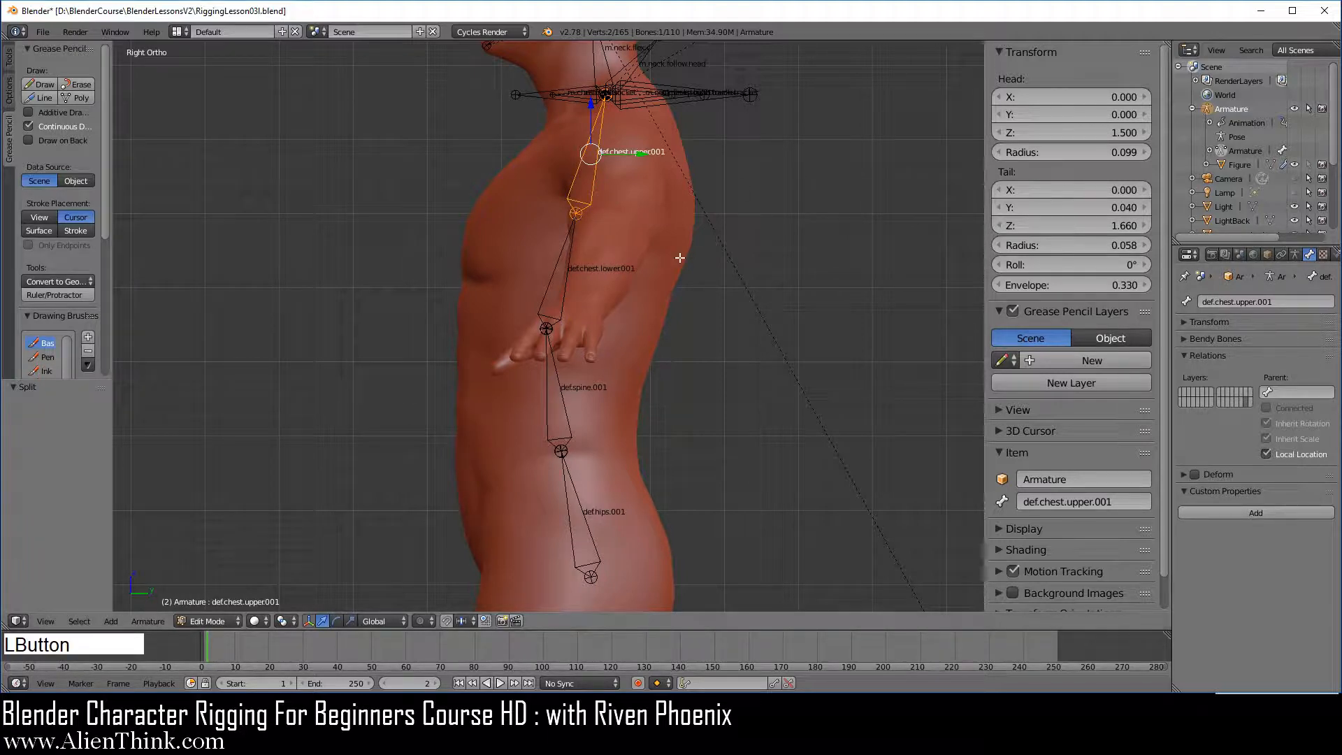
Step: Rename the duplicate upper chest bone to m.chest.upper.c
left_click(1035, 502)
double_click(1031, 502)
type("m")
double_click(1103, 502)
type("c")
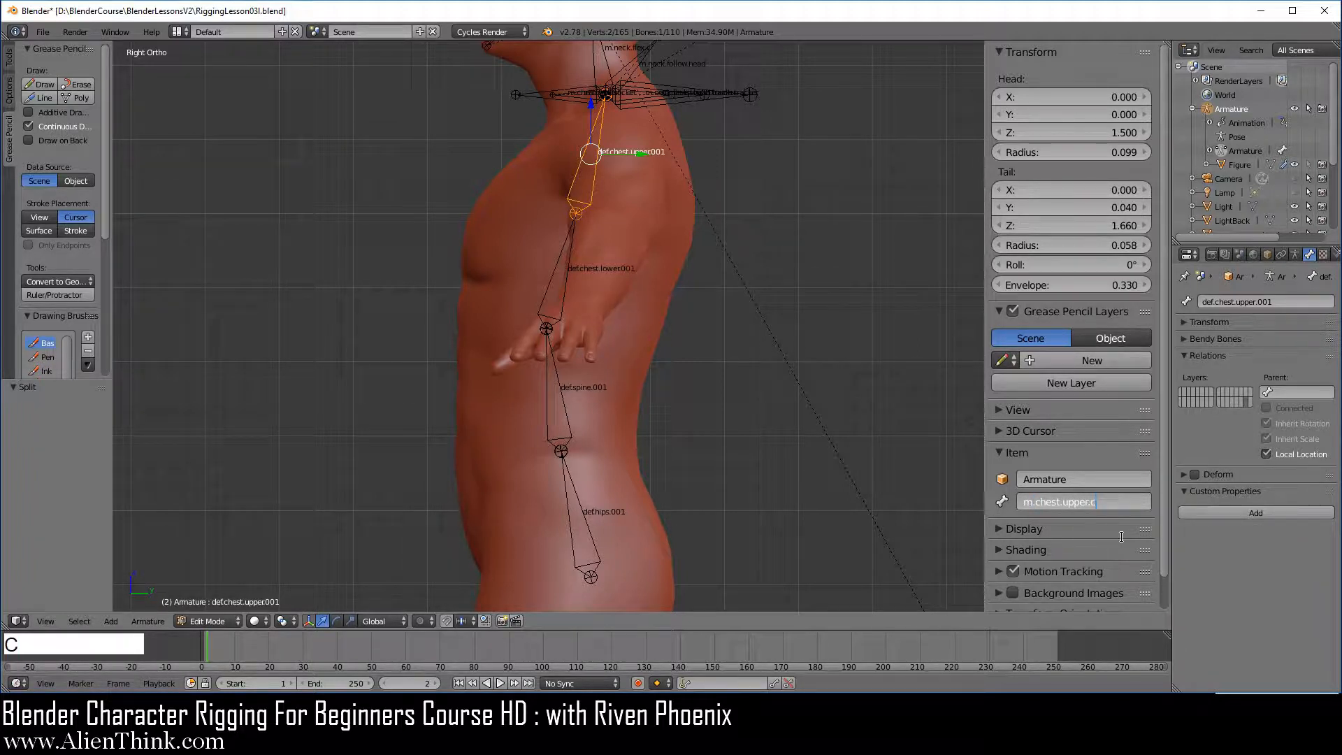
key("Return")
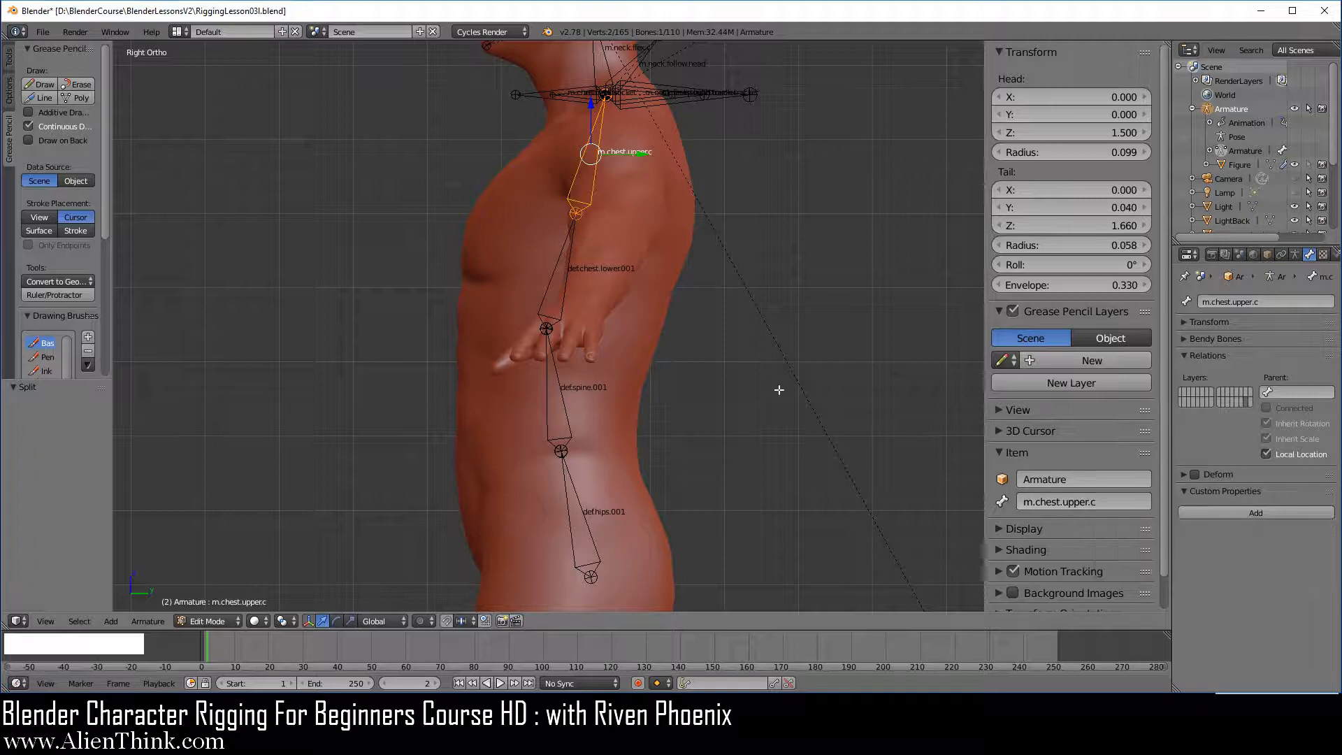
Step: Rename the duplicate lower chest bone to m.chest.lower.c
right_click(565, 265)
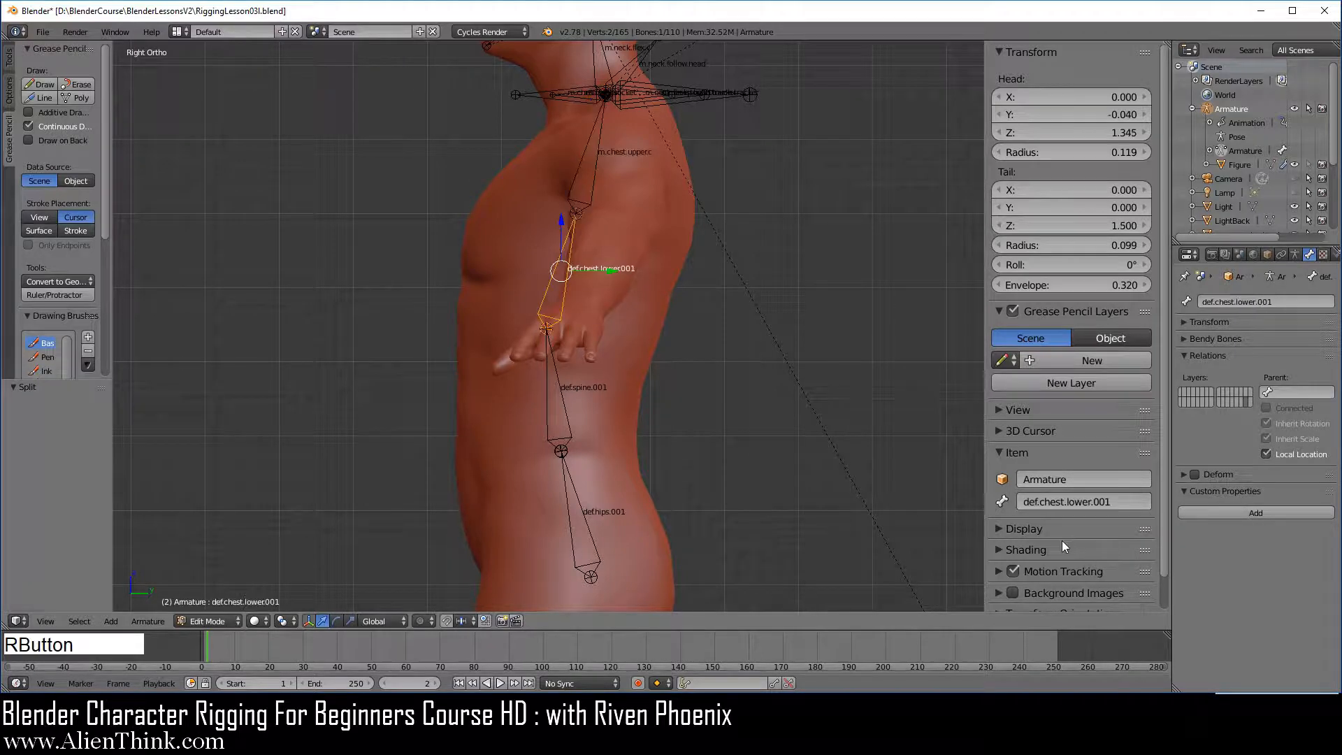
left_click(1045, 501)
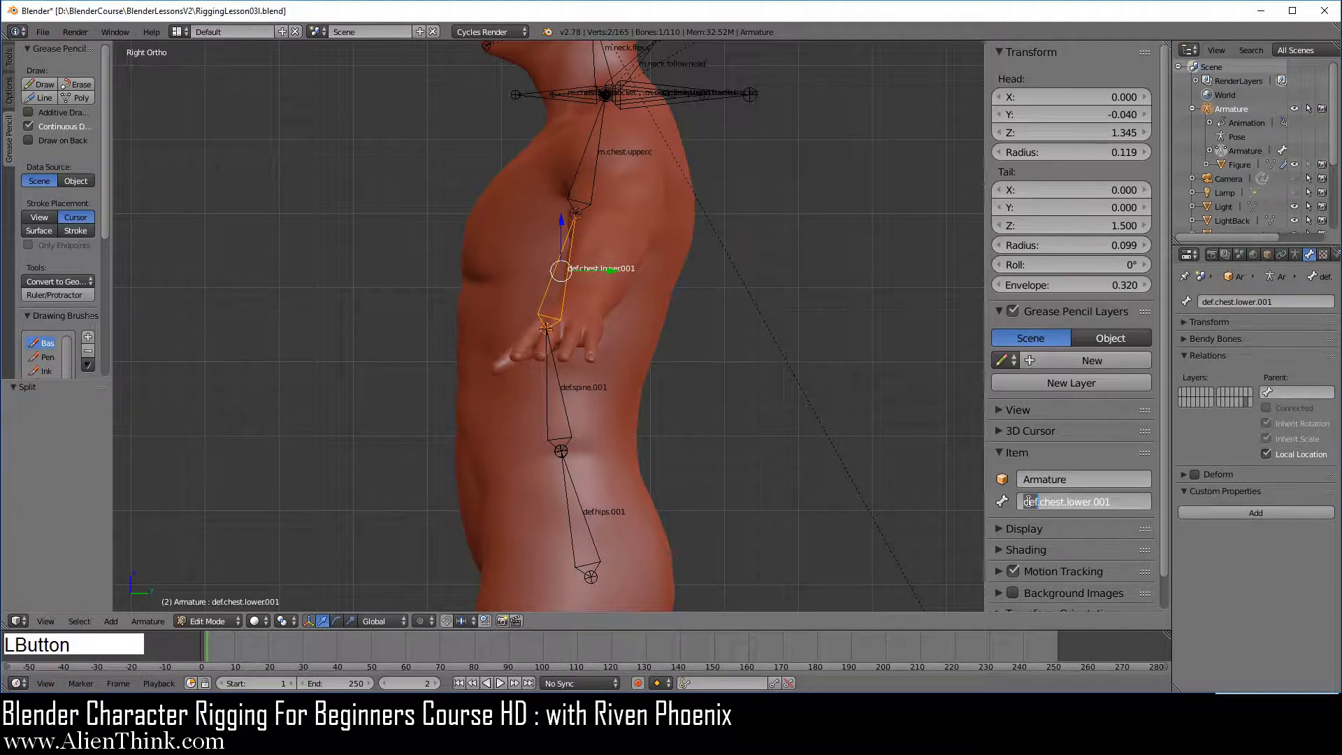
type("m")
left_click(1100, 501)
type("c")
key("Return")
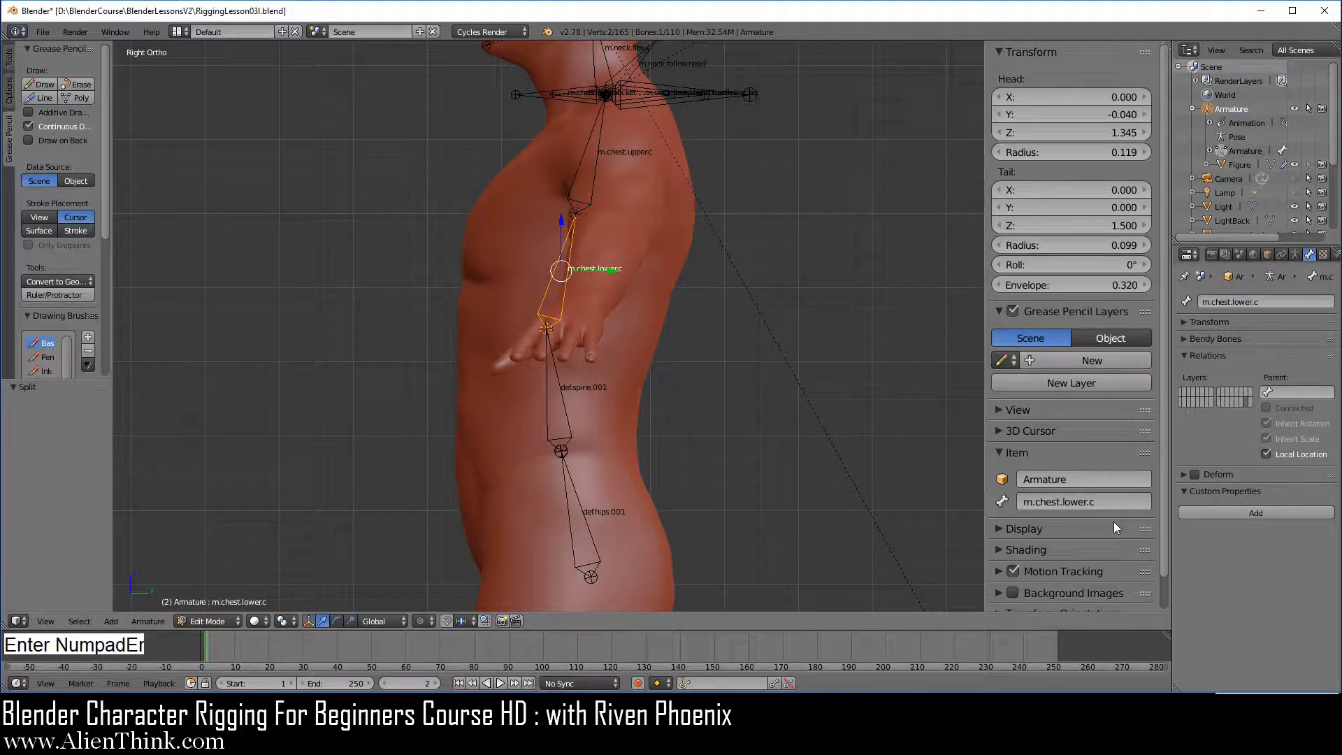
Step: Rename the duplicate spine bone to m.spine.c
right_click(573, 409)
left_click(1033, 504)
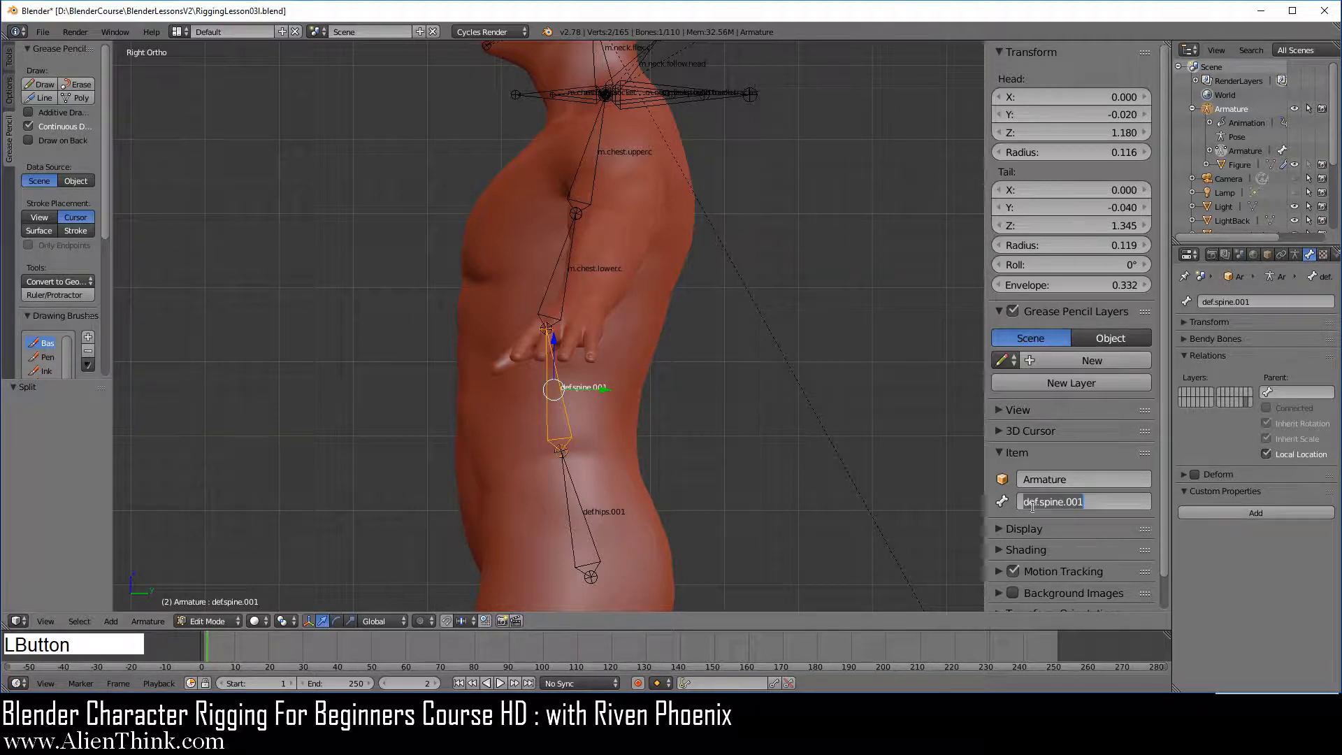
double_click(1033, 504)
type("m")
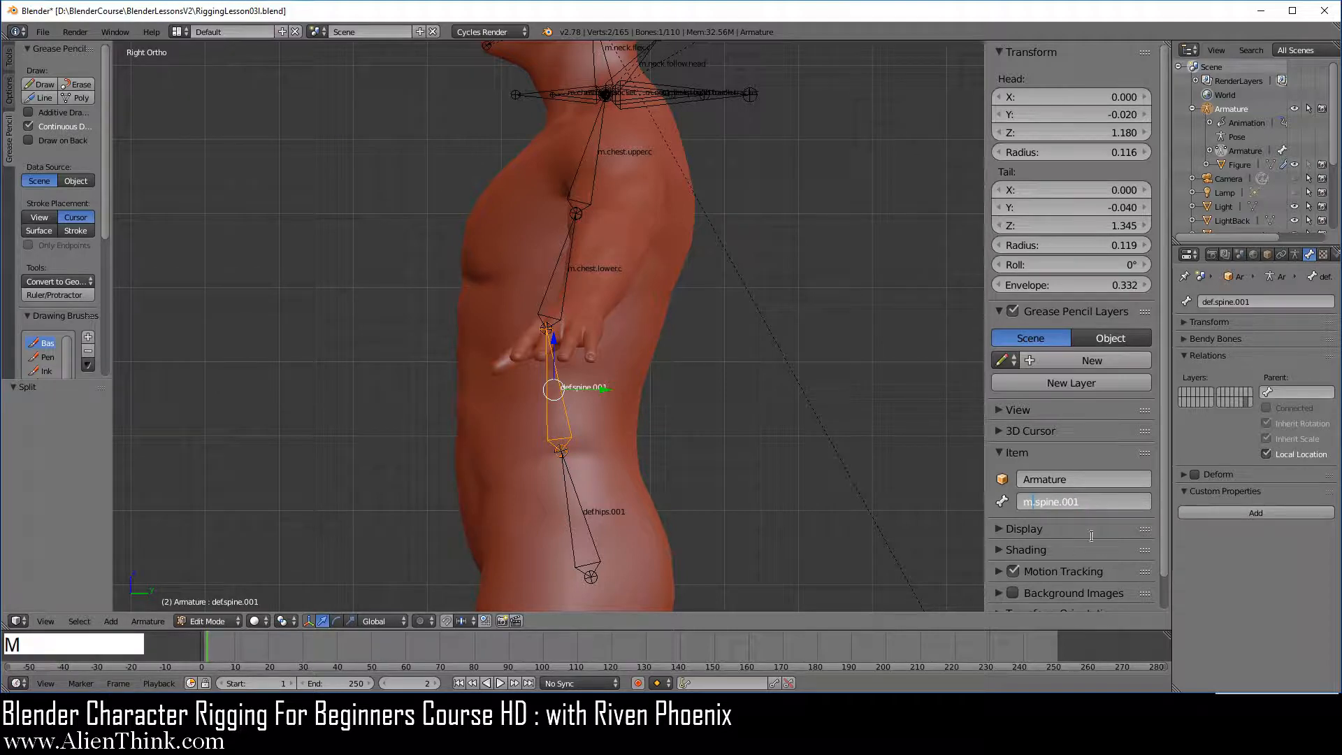
double_click(1074, 504)
type("c")
key("KP_Enter")
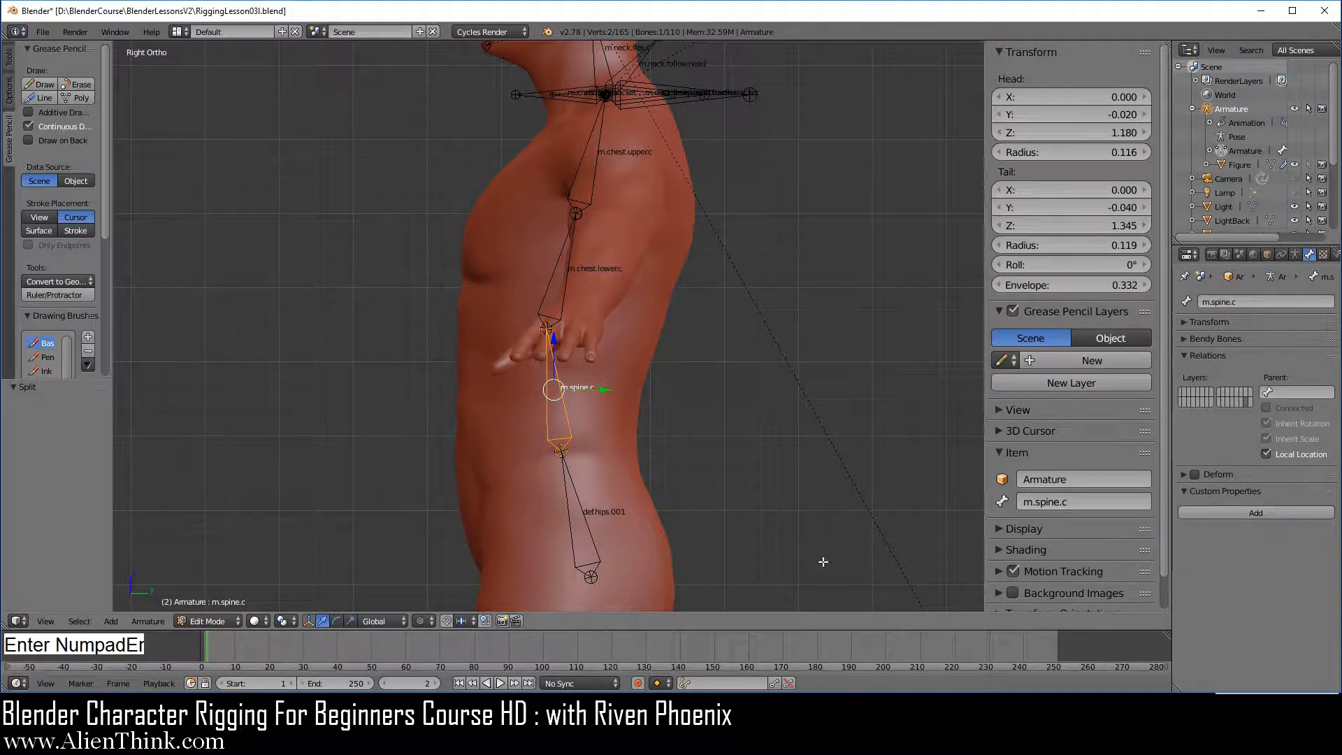
Step: Rename the duplicate hips bone to m.hips.c
right_click(587, 516)
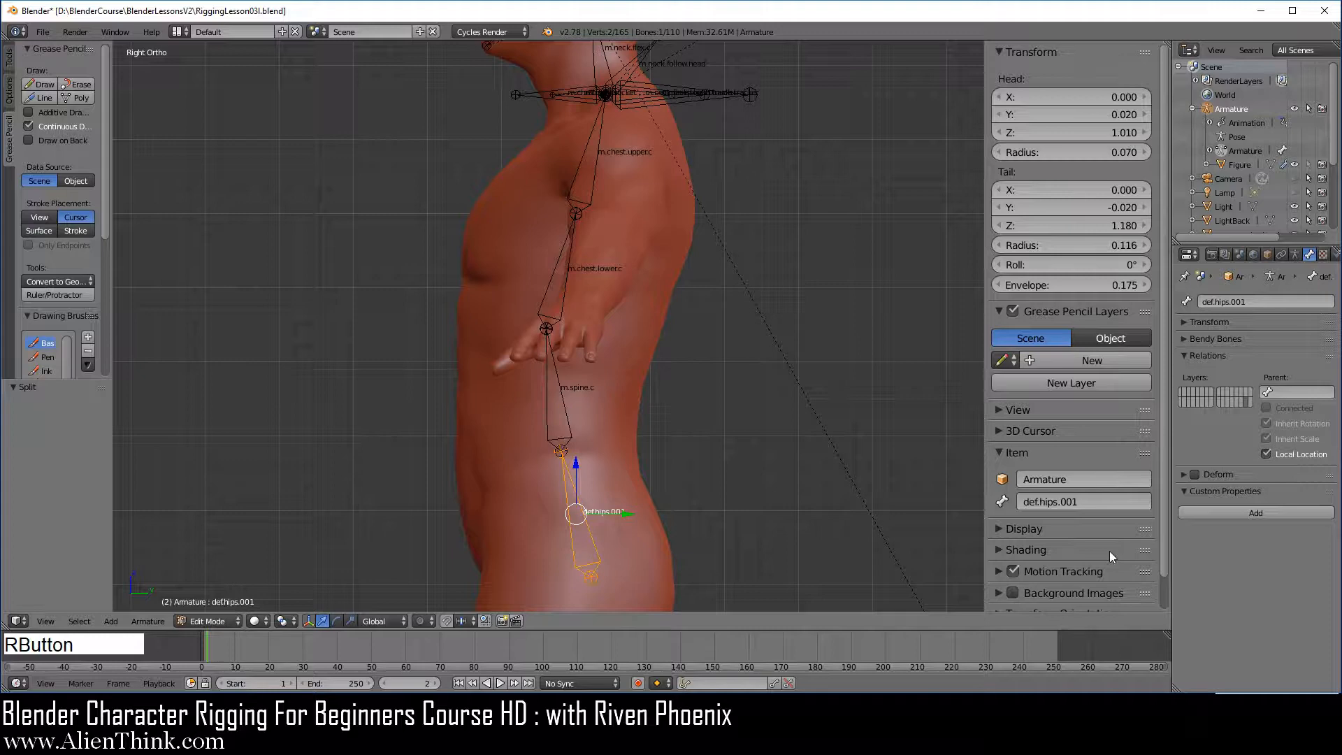
double_click(1032, 503)
type("m")
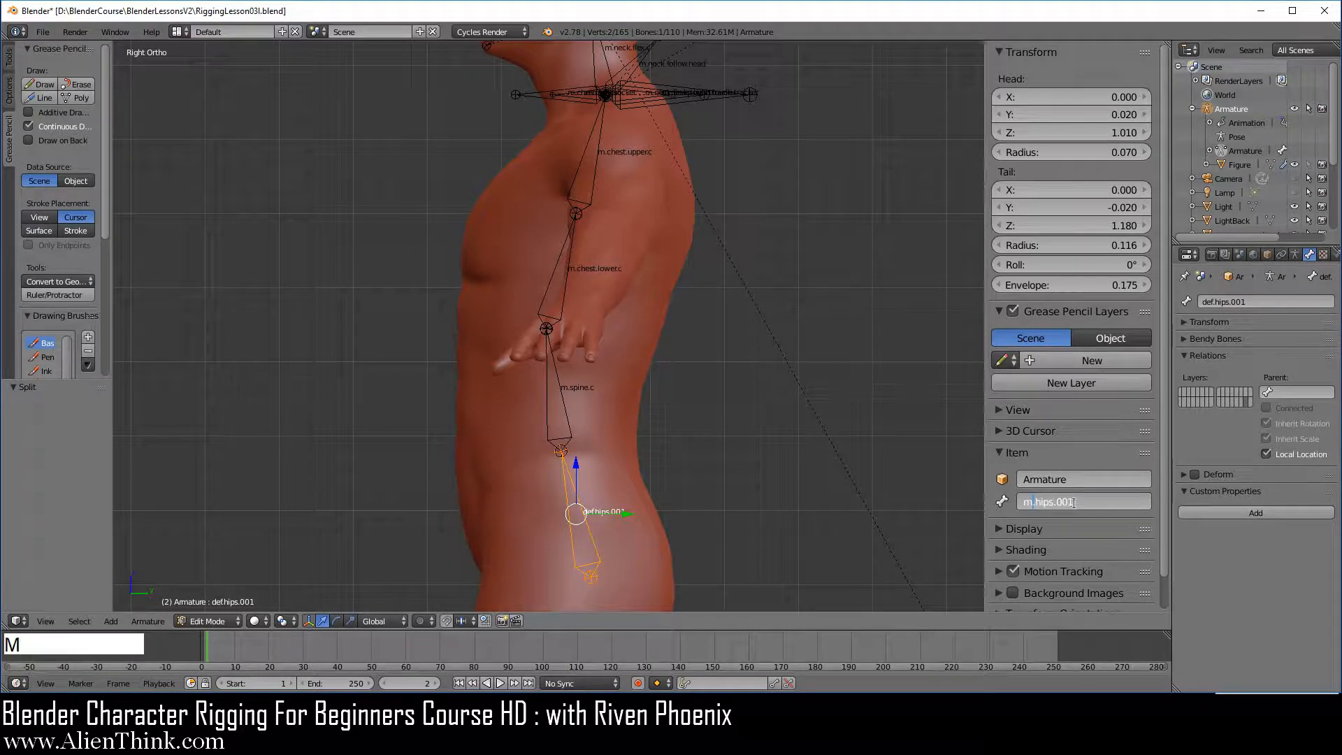
double_click(1065, 502)
type("c")
key("Return")
Step: Parent m.chest.socket to m.chest.upper.c with Keep Offset
middle_click_drag(634, 310, 624, 472, "shift")
middle_click_drag(641, 490, 631, 409, "shift")
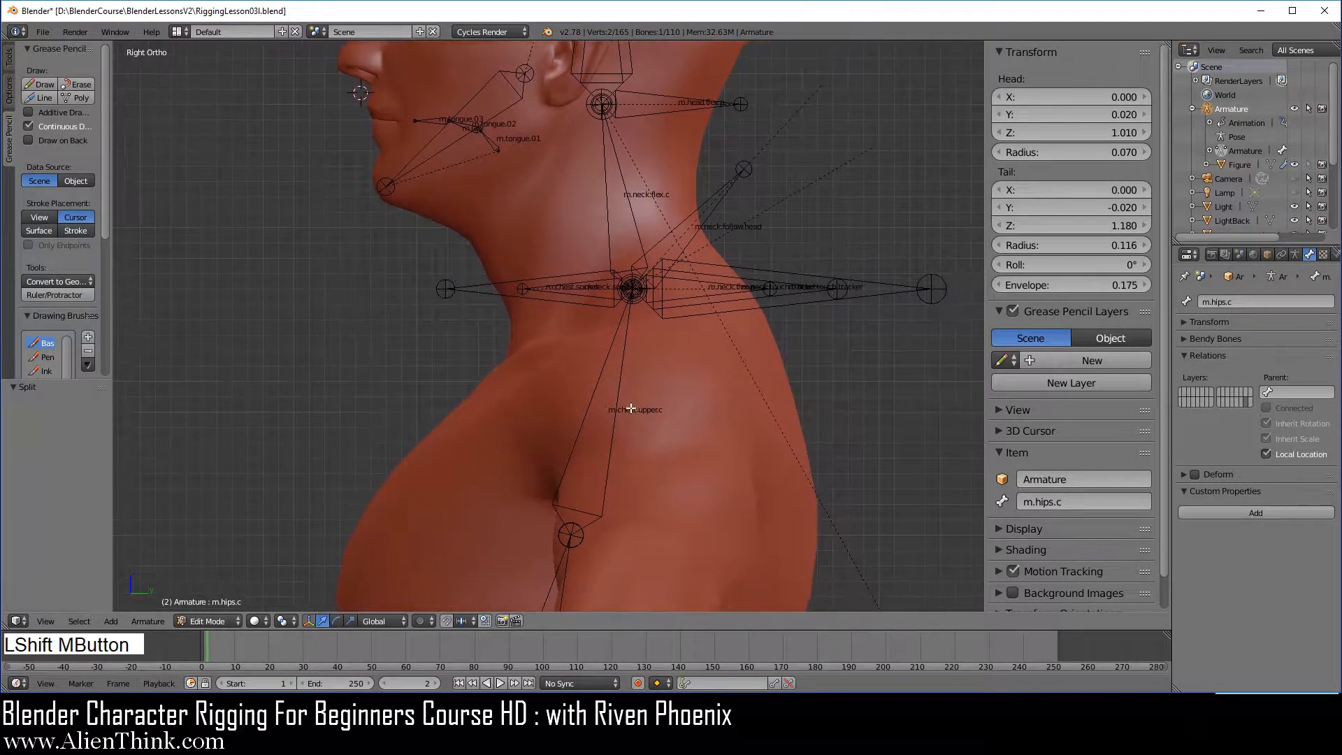
right_click(512, 296)
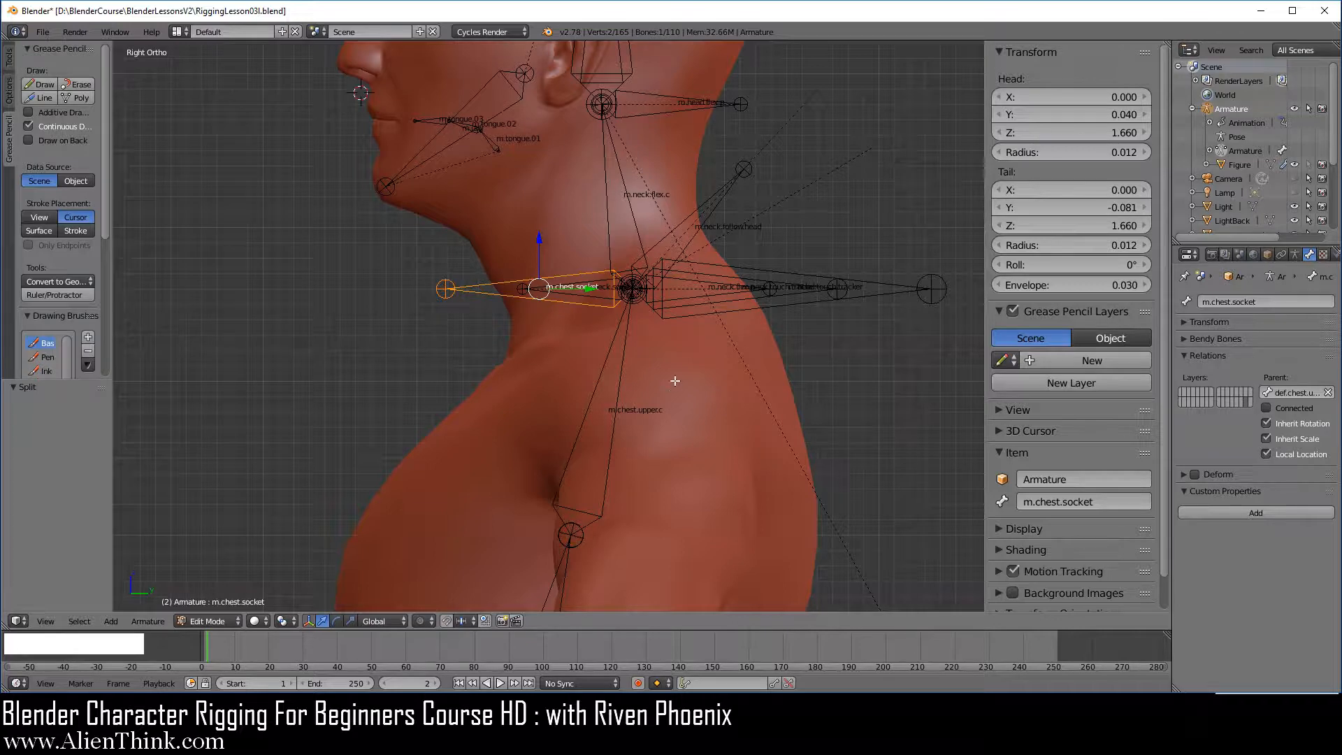
key("shift")
right_click(623, 358, "shift")
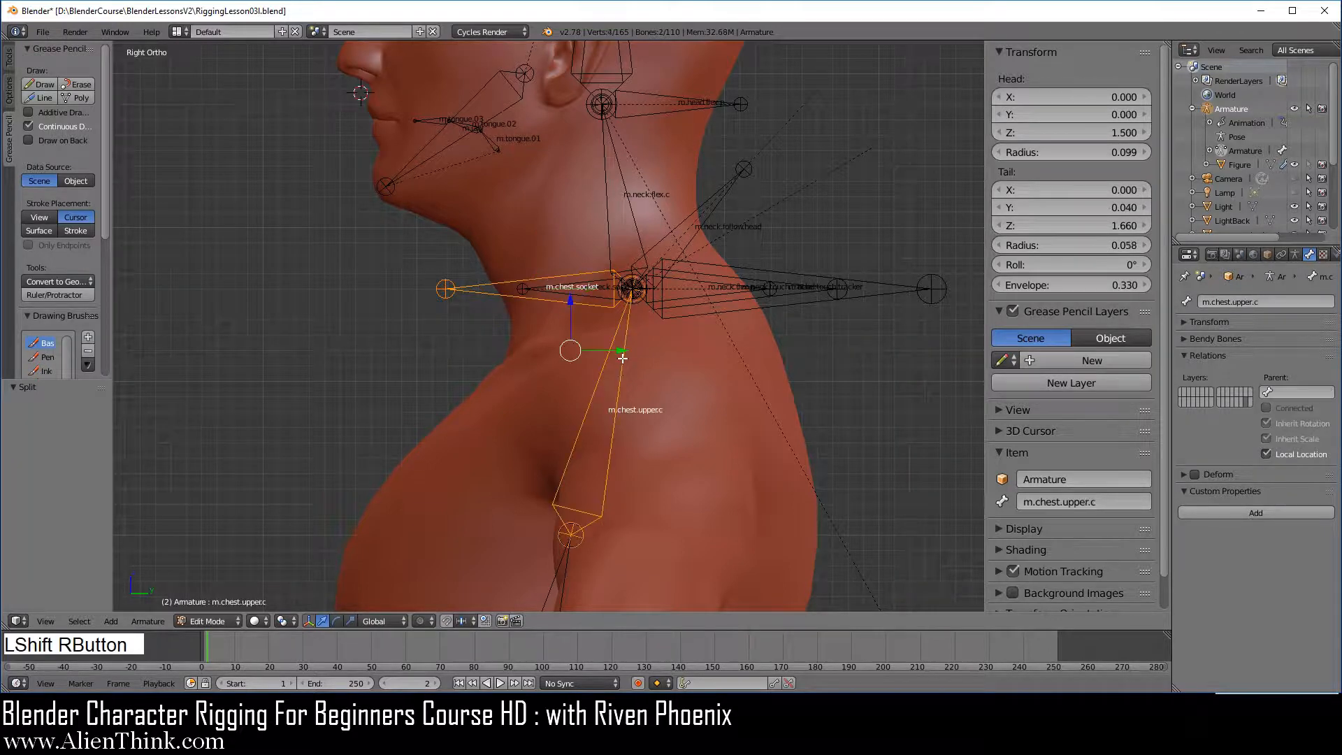
key("ctrl+p")
left_click(732, 410)
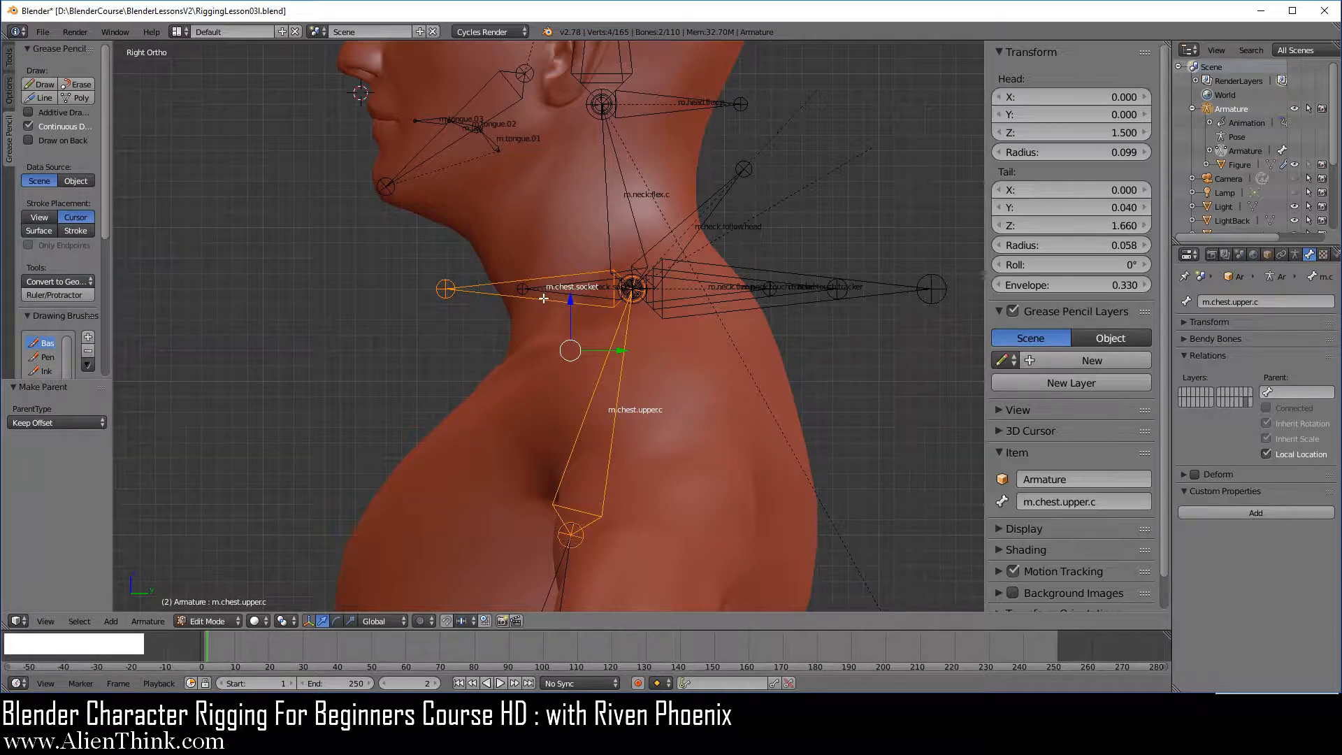
Step: Check the parent settings of m.chest.socket and m.chest.upper.c, and review the remaining chain down to m.hips.c
right_click(544, 298)
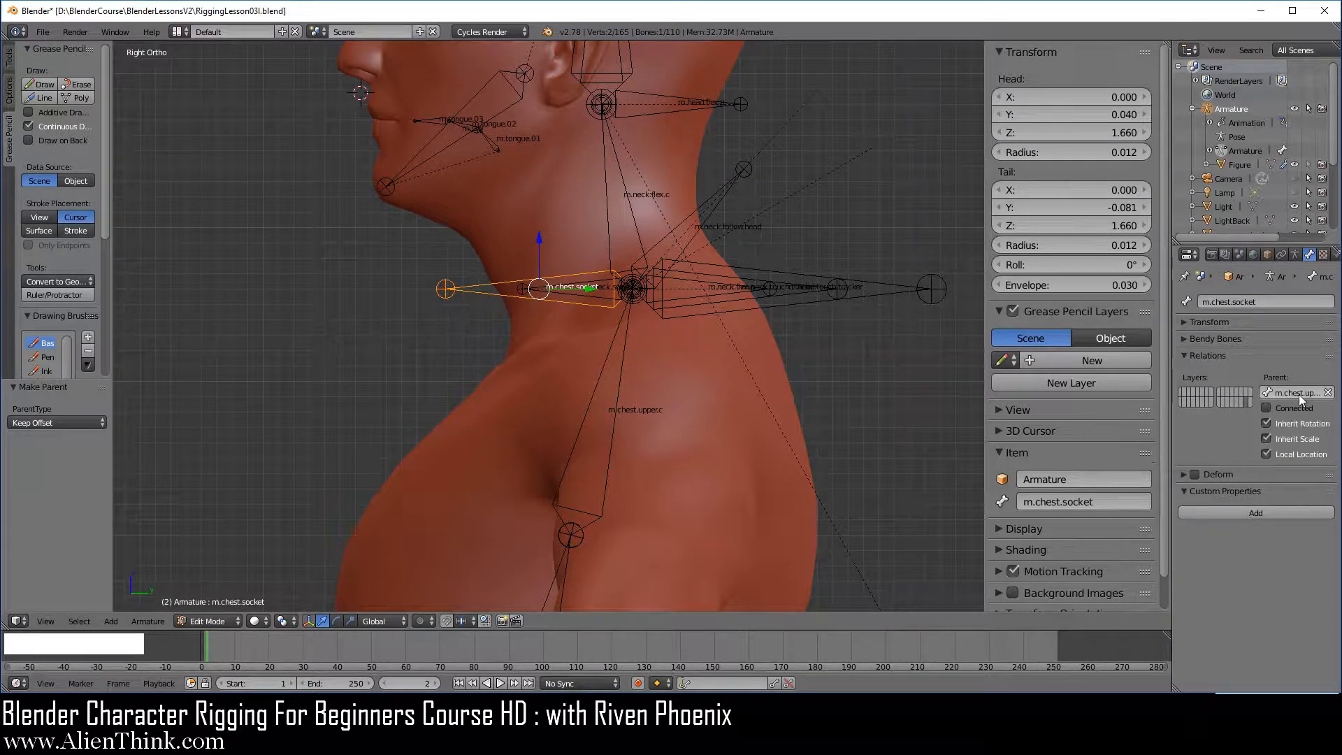
right_click(617, 391)
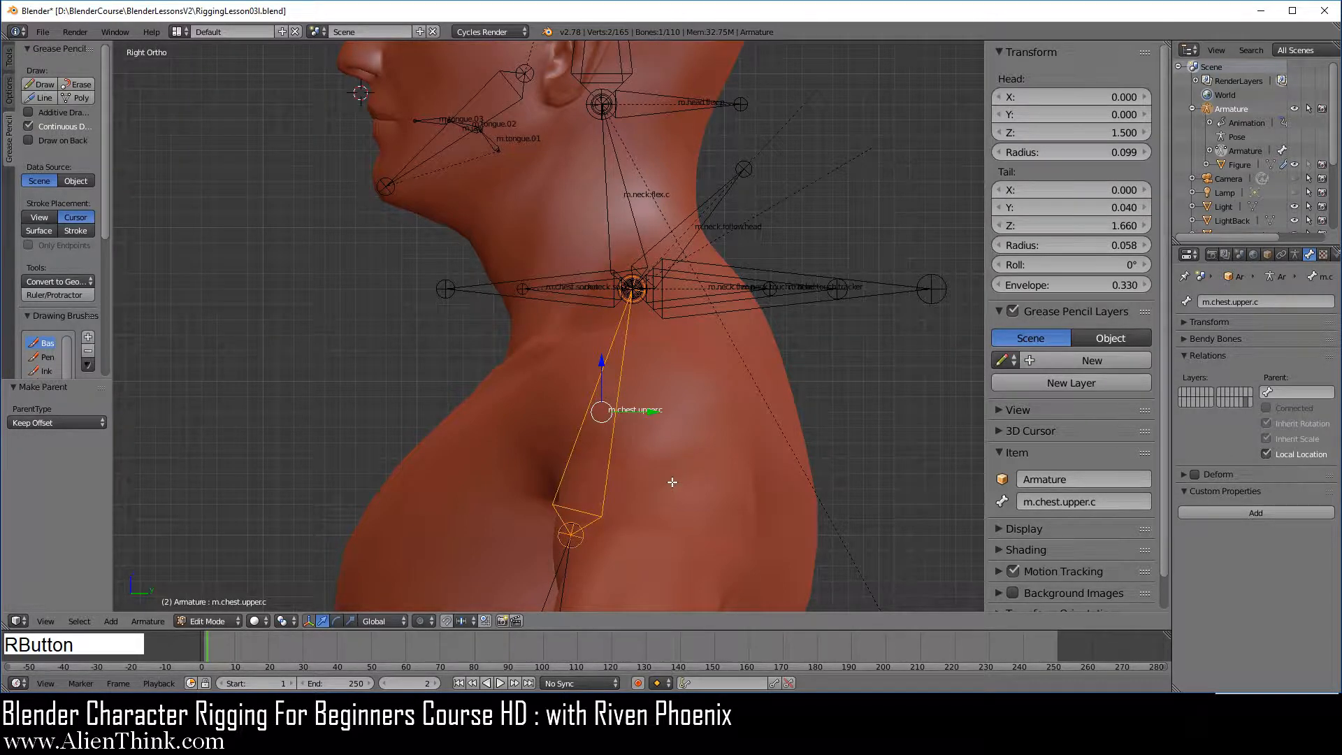
scroll(673, 482, "down", 1)
middle_click_drag(672, 482, 670, 280, "shift")
middle_click_drag(625, 457, 625, 233, "shift")
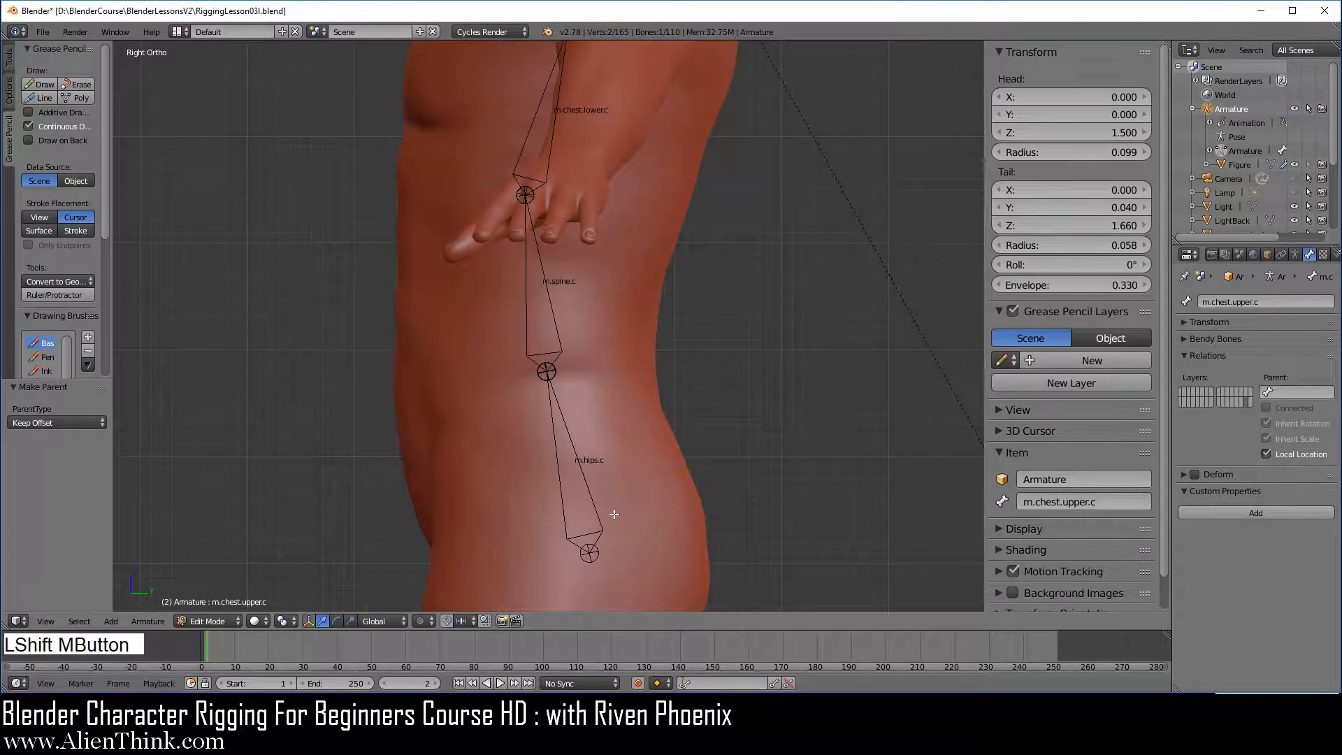
right_click(590, 554)
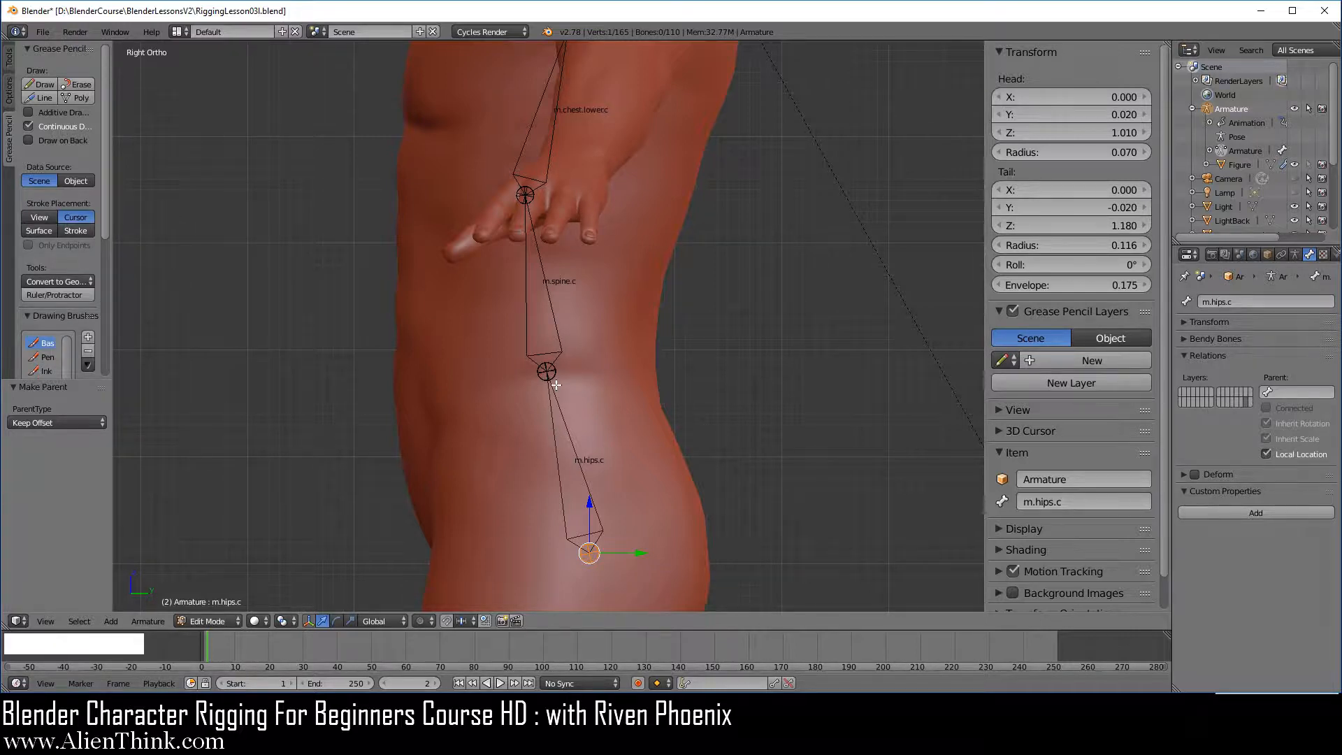
key("shift")
right_click(546, 372, "shift")
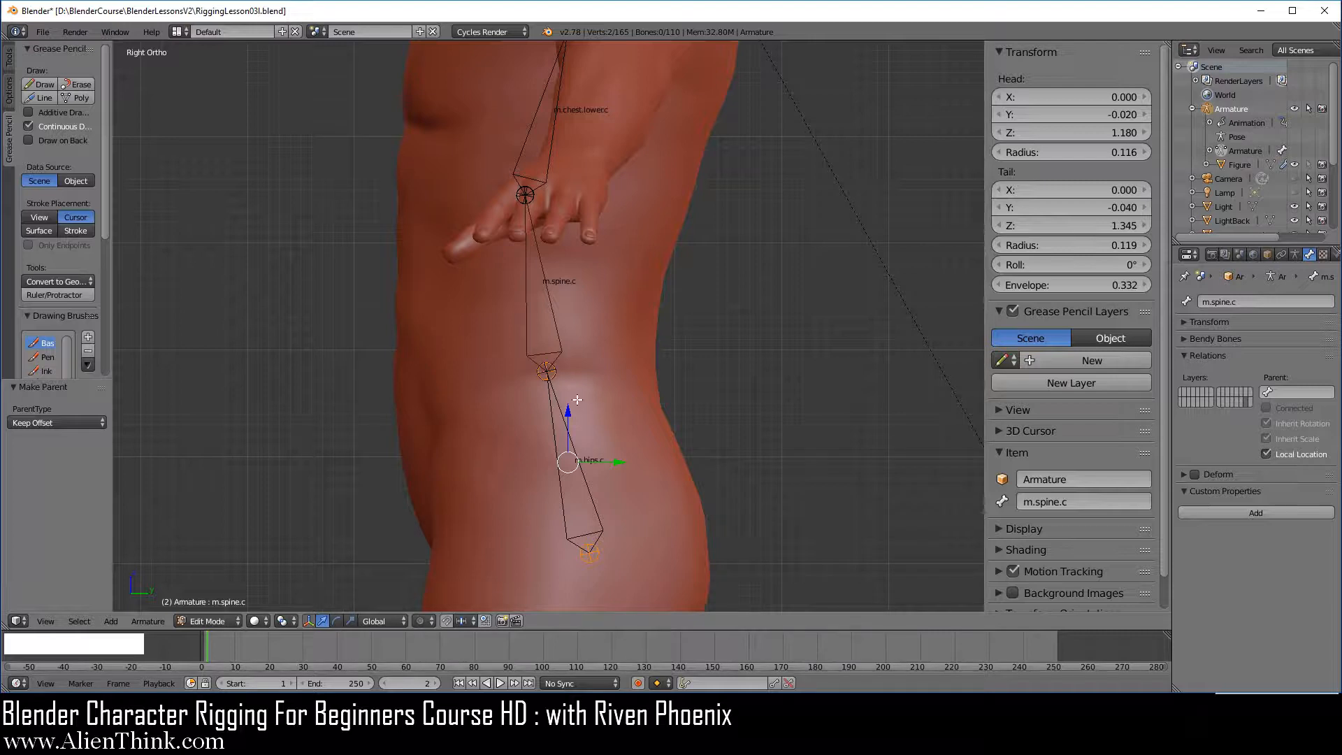
right_click(547, 369, "shift")
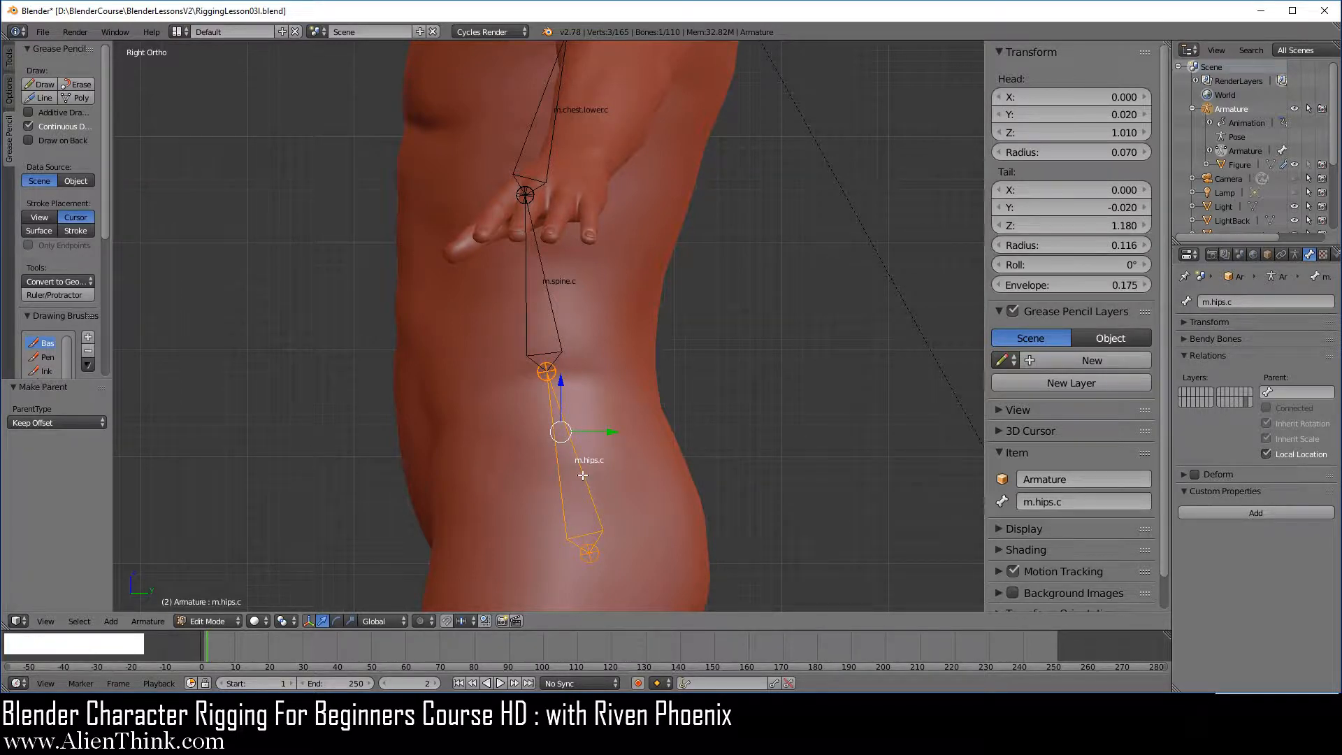
right_click(591, 553)
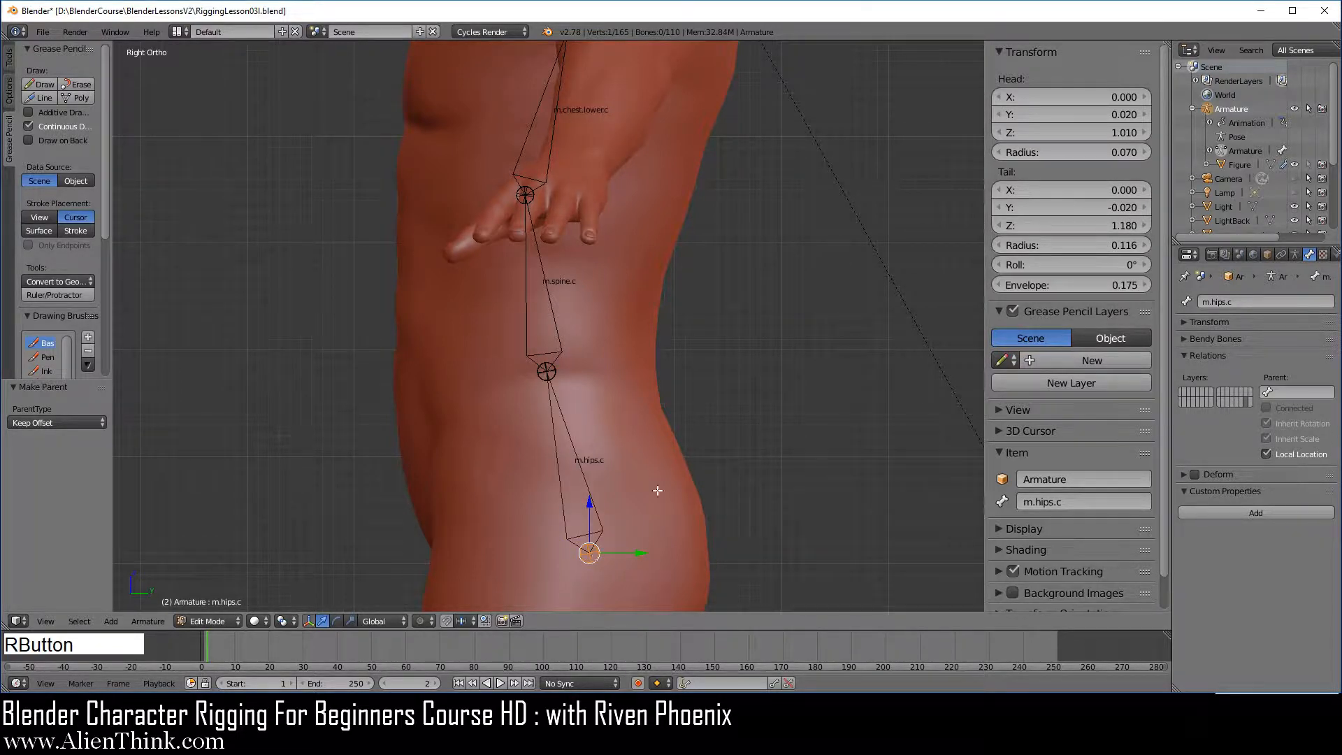
right_click(547, 371)
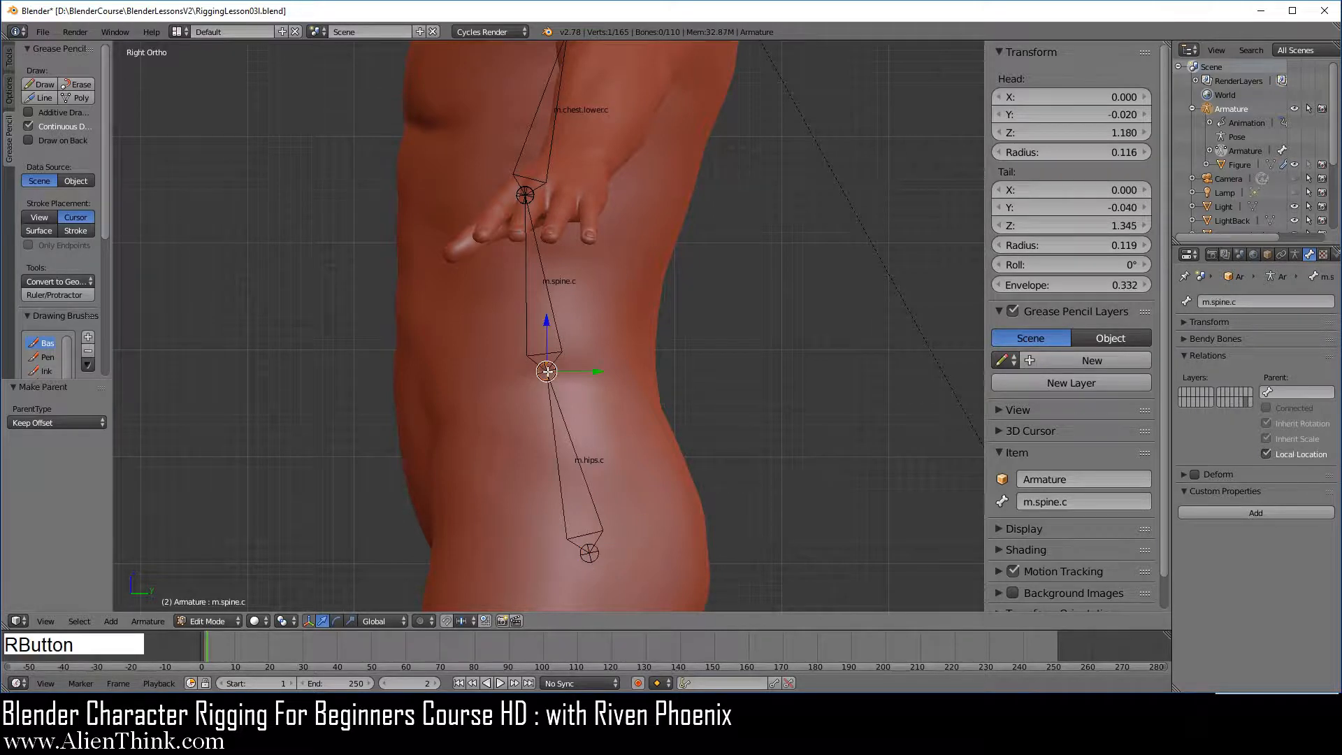
Step: Extrude new bones from the base joints of m.hips.c, m.spine.c, m.chest.lower.c and m.chest.upper.c, about 0.071 along global Y
right_click(593, 556)
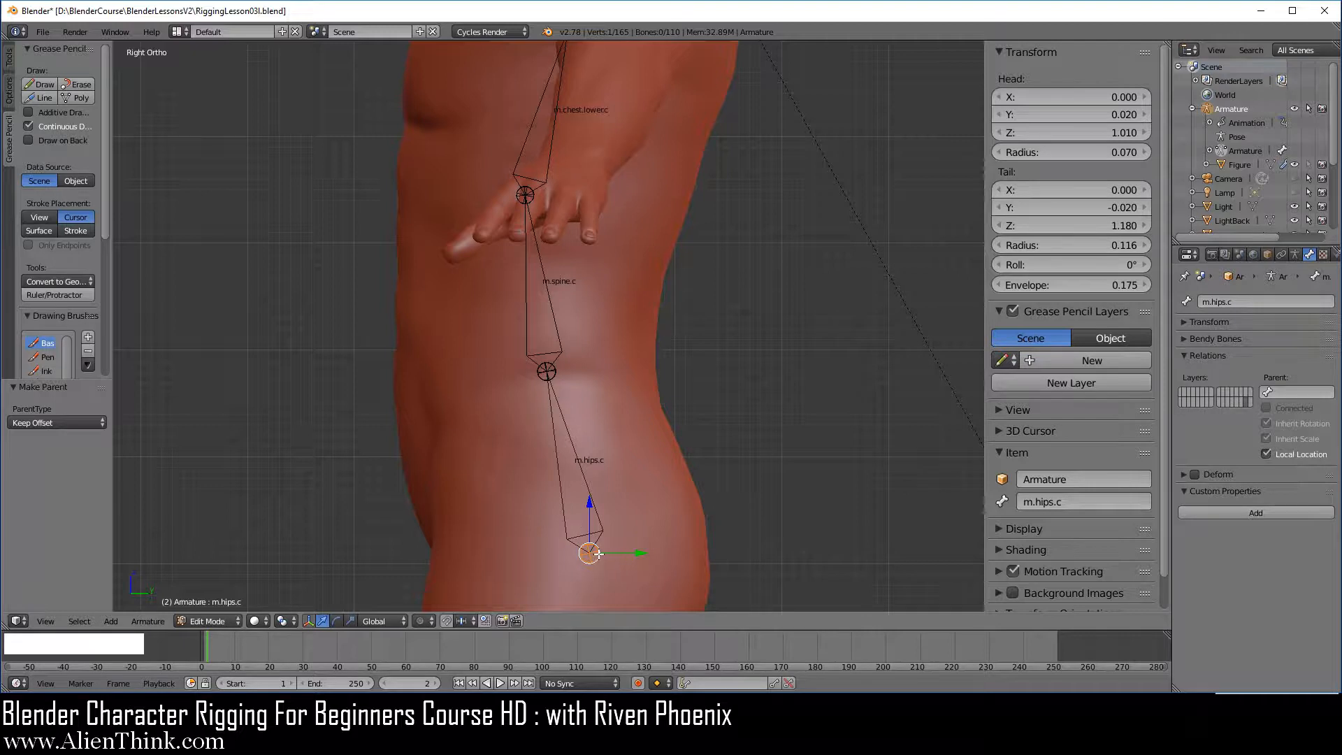
right_click(548, 373, "shift")
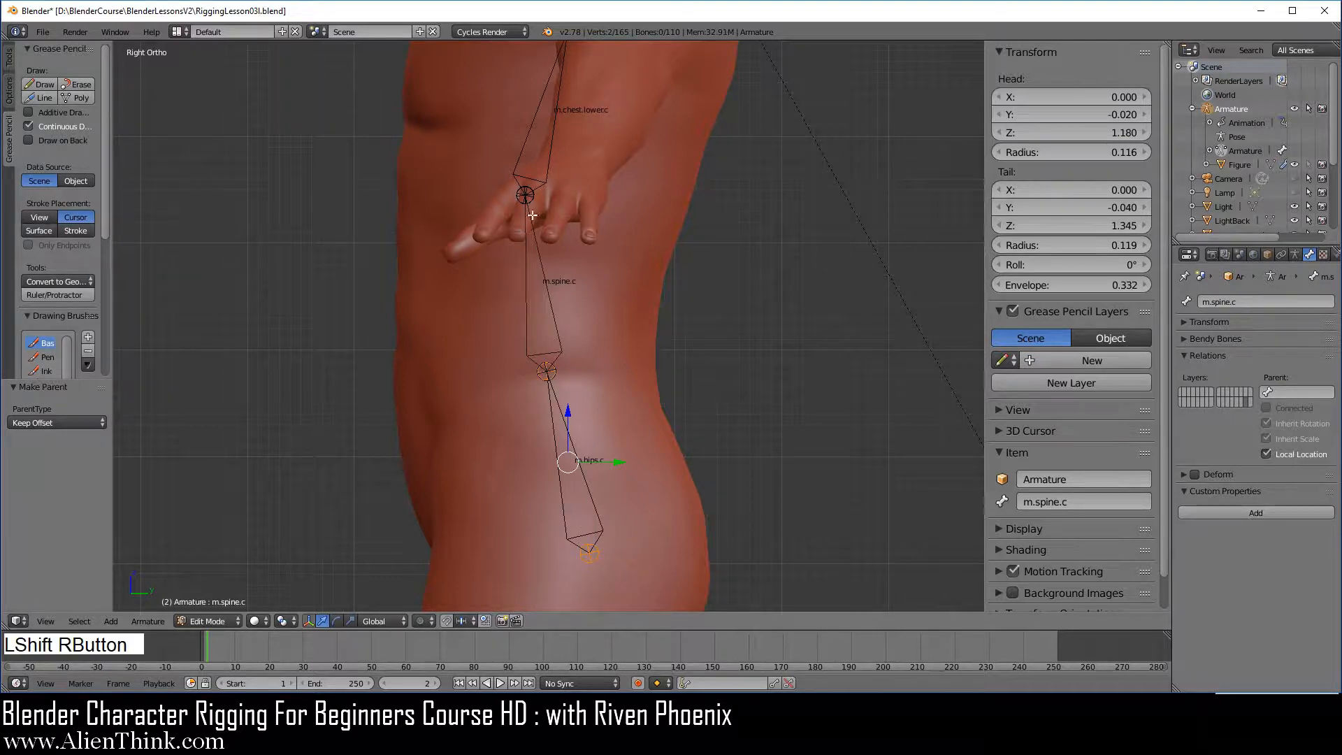
right_click(526, 195, "shift")
middle_click_drag(636, 174, 555, 221, "shift")
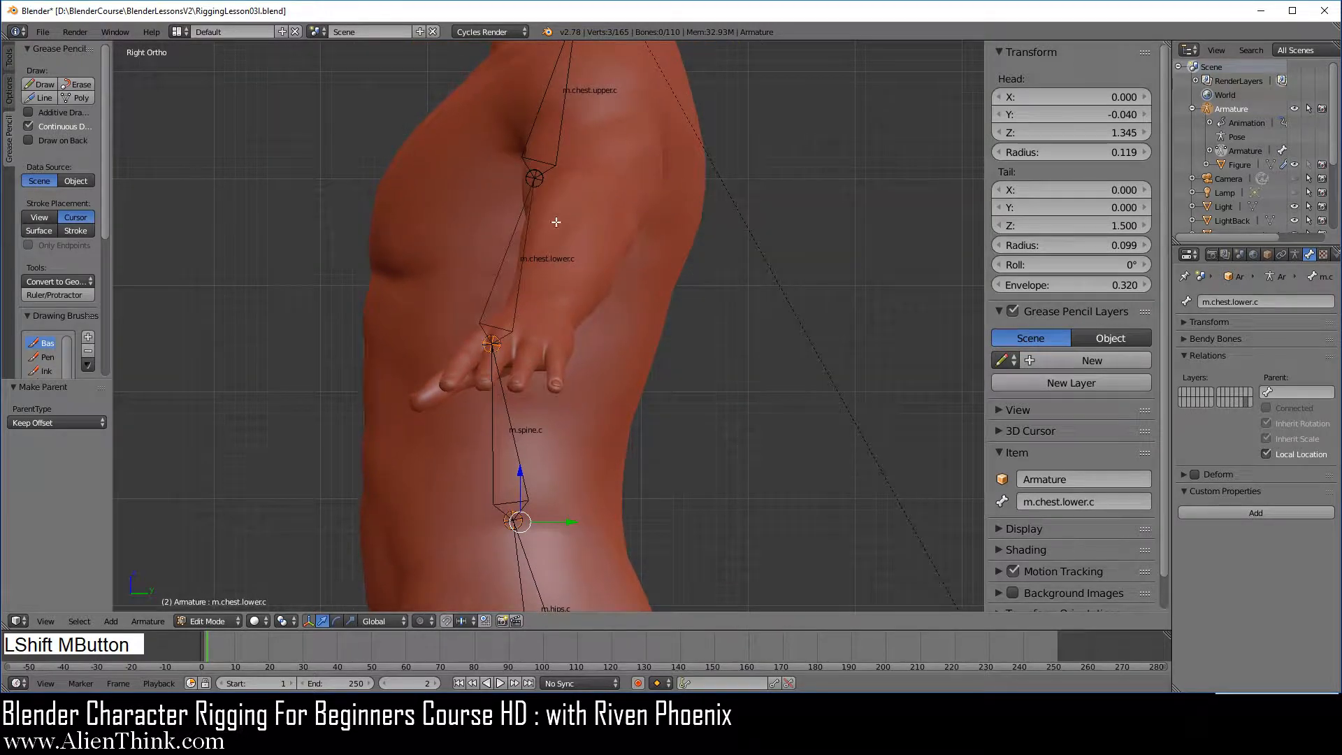
right_click(535, 179, "shift")
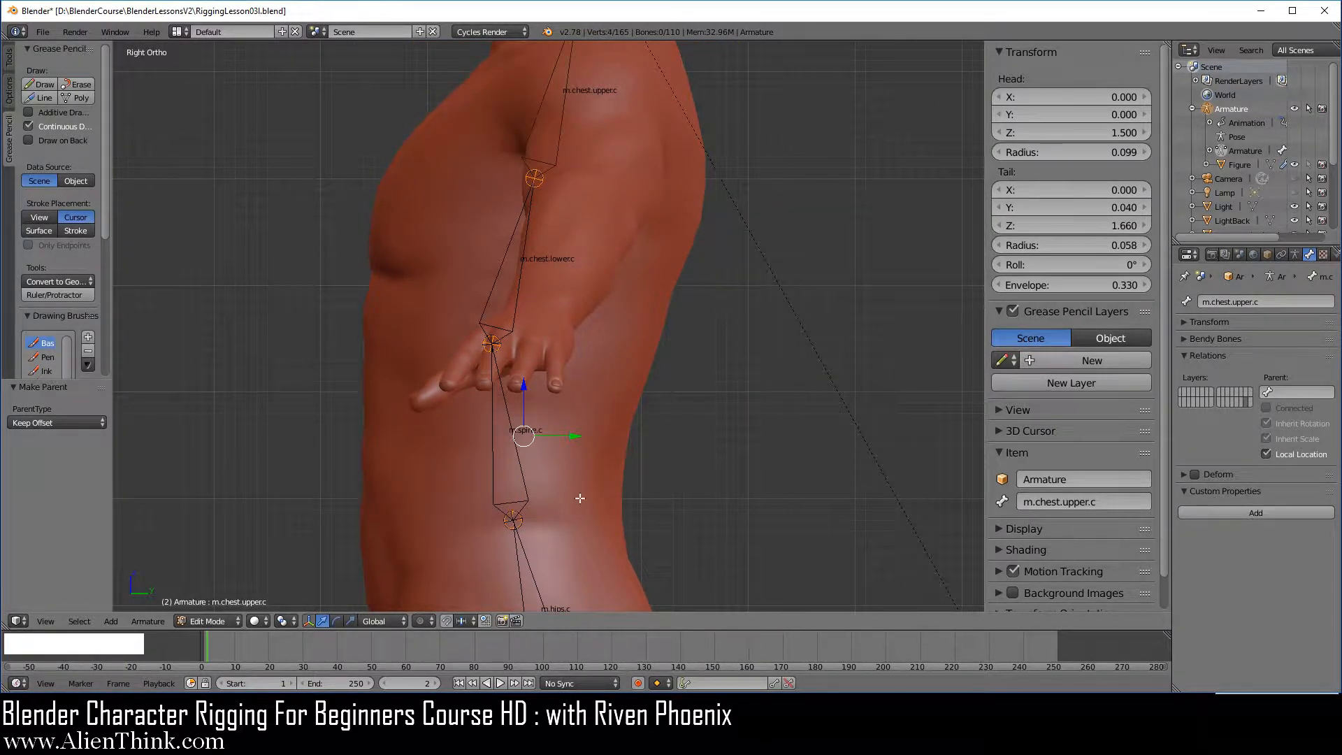
middle_click_drag(584, 488, 572, 409, "shift")
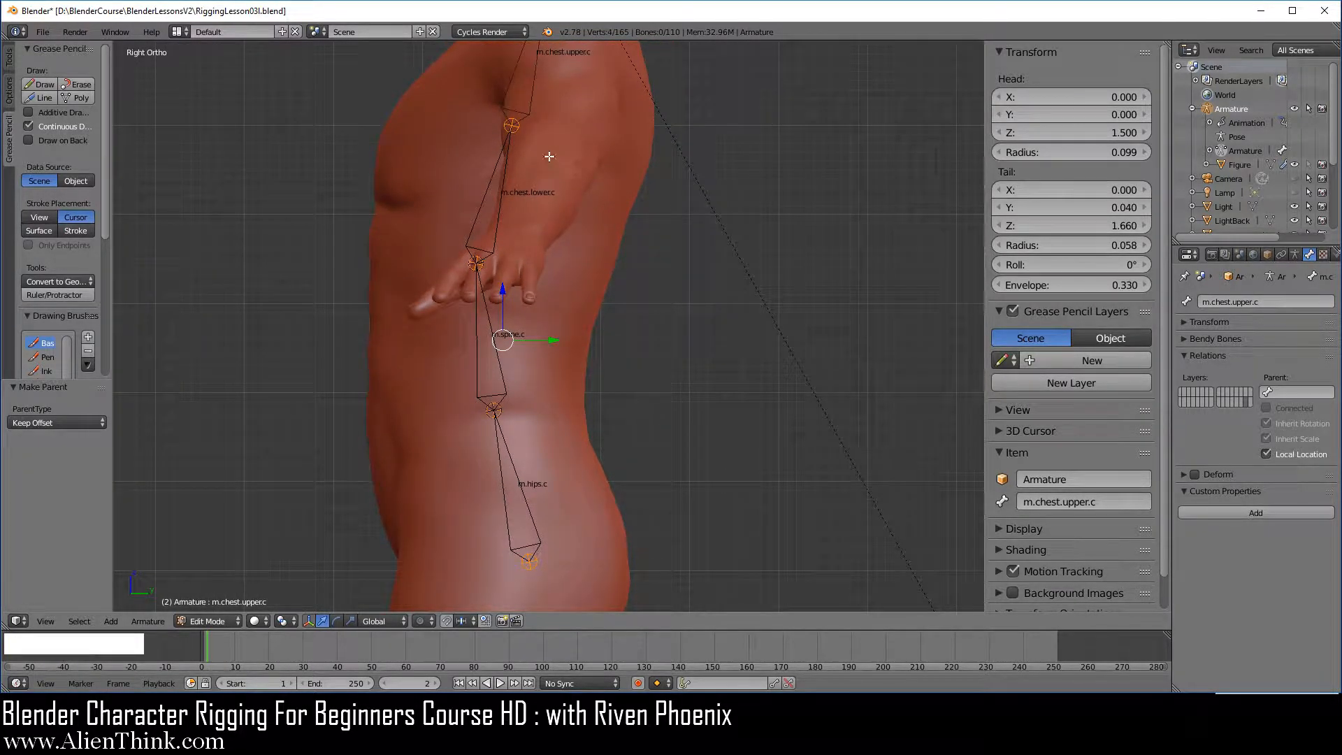
key("e")
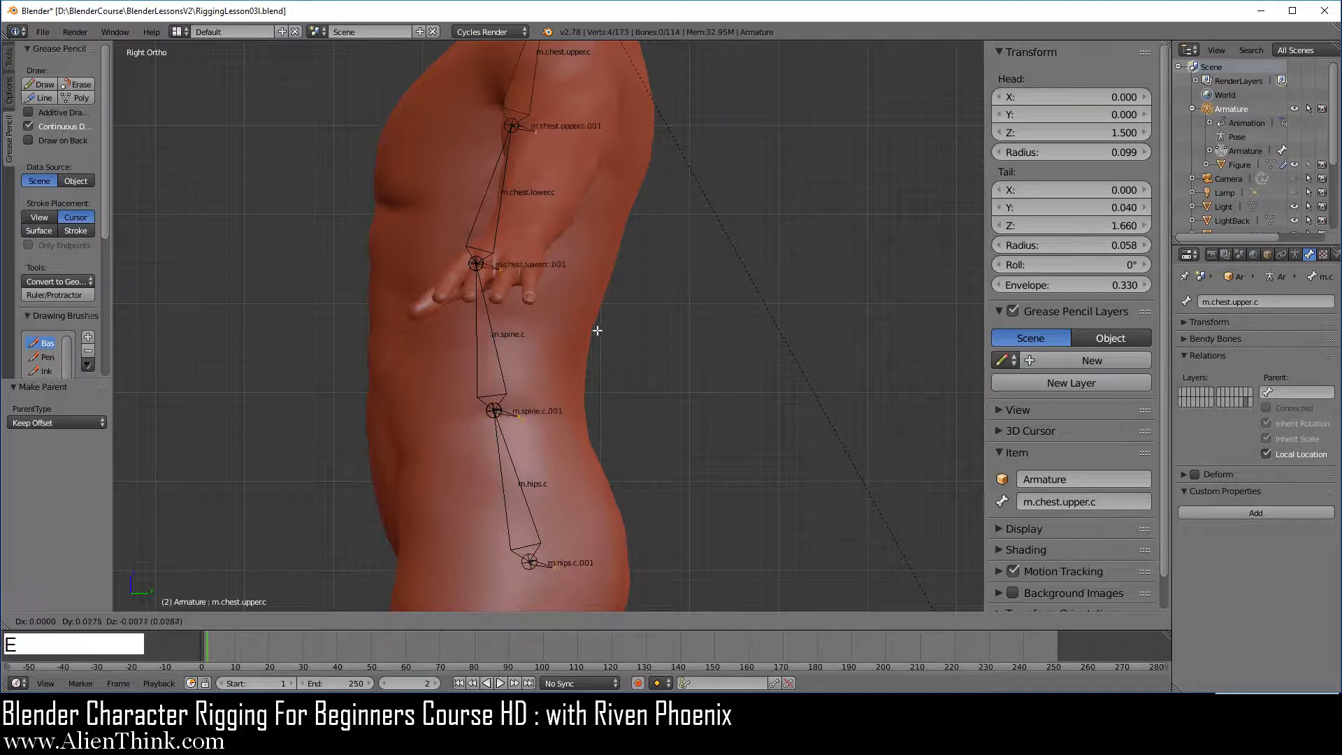
key("y")
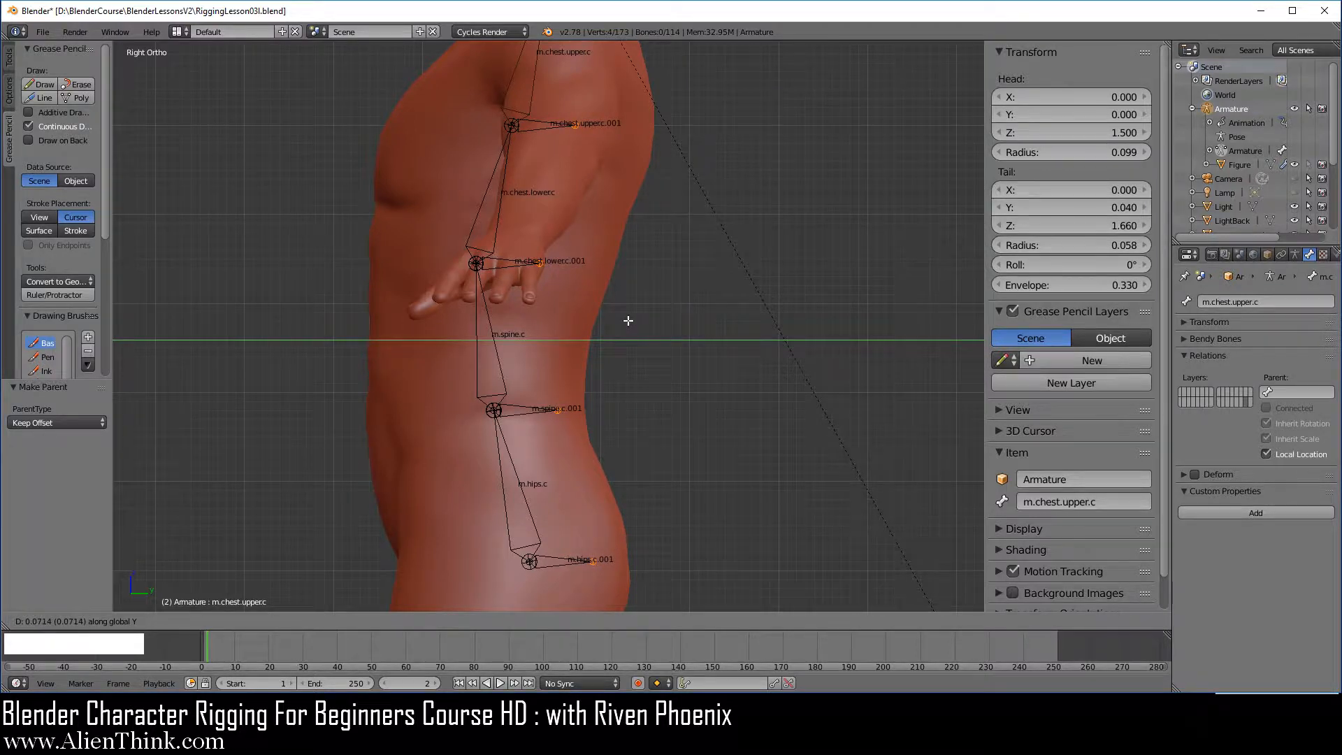
left_click(628, 321)
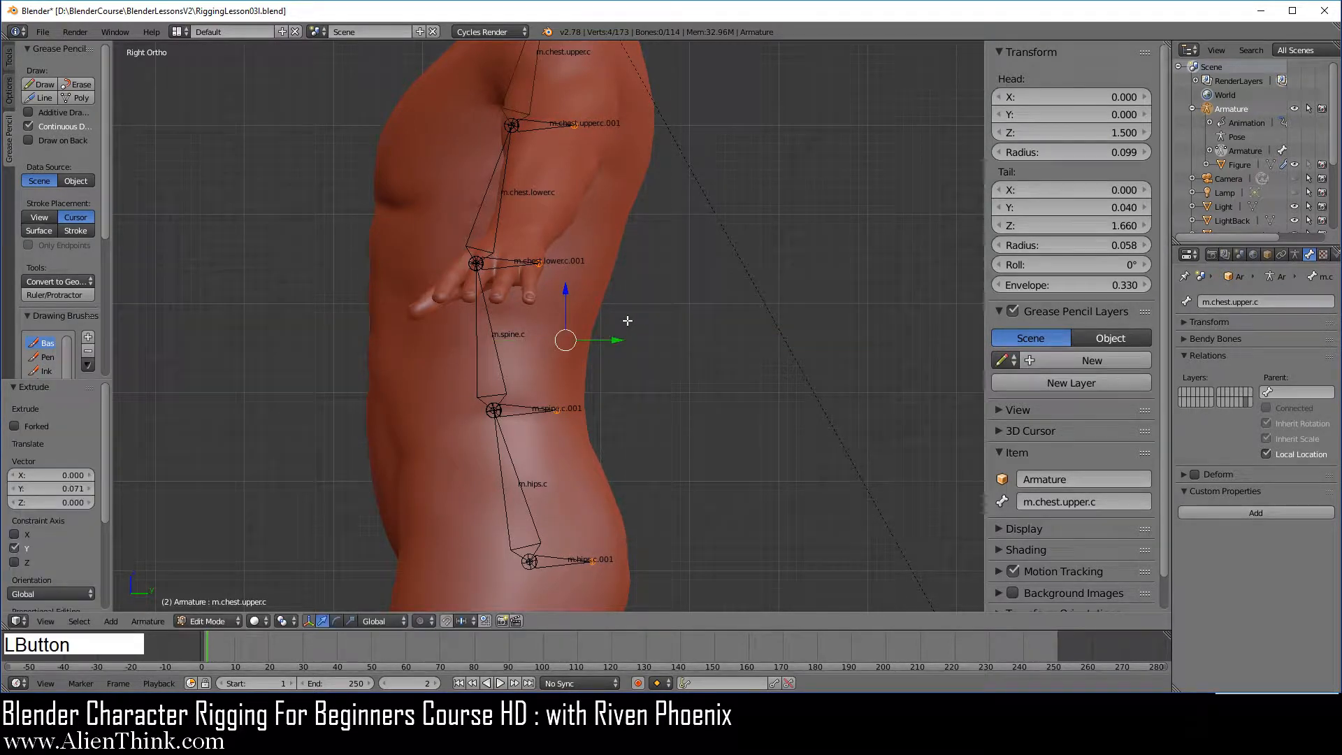
Step: Turn off Deform on the four newly extruded bones and check the same setting on the four torso chain bones
right_click(559, 560)
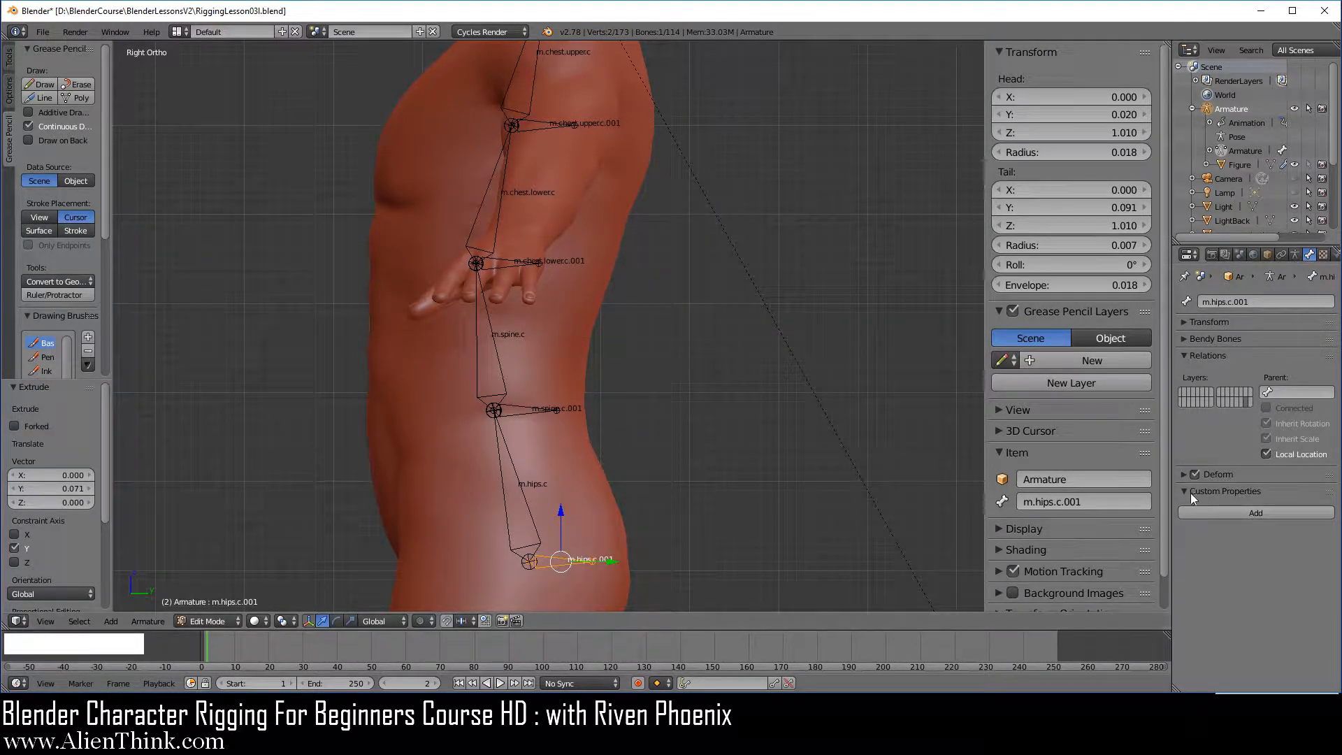
left_click(1195, 474)
right_click(540, 406)
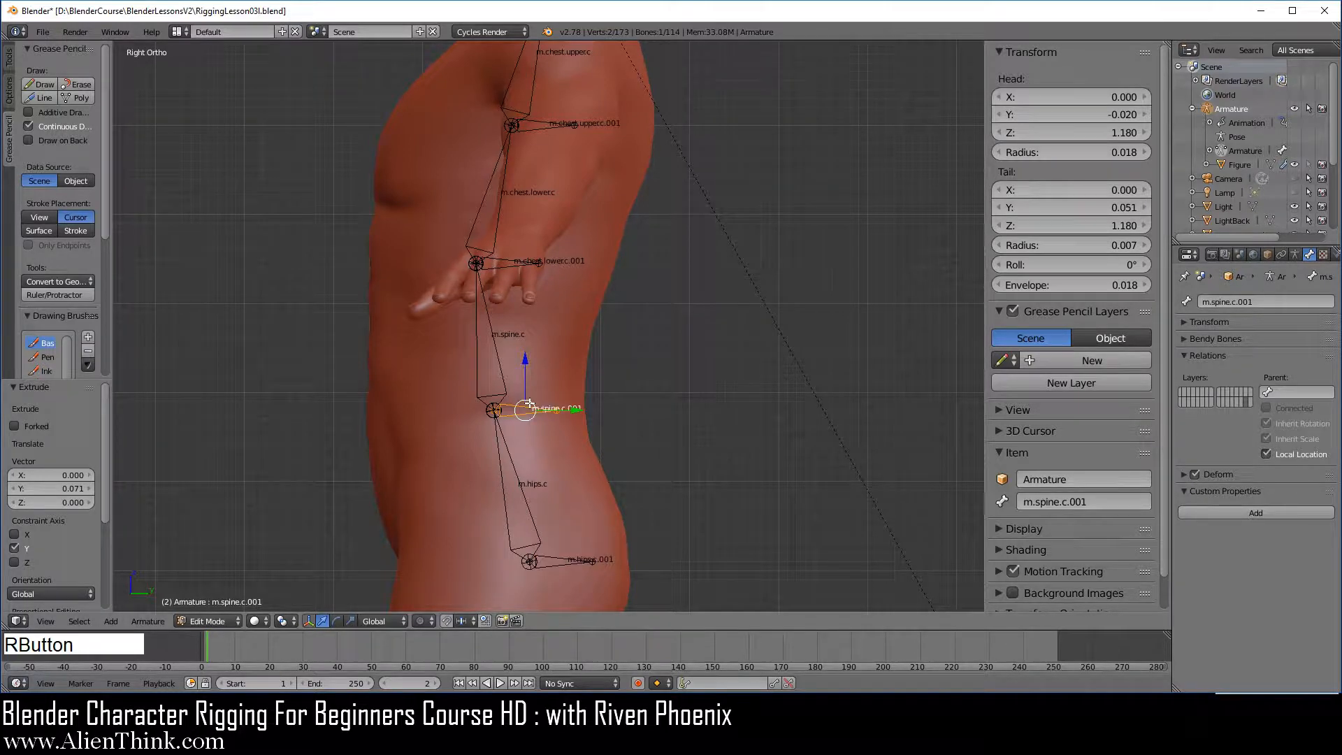
left_click(1195, 473)
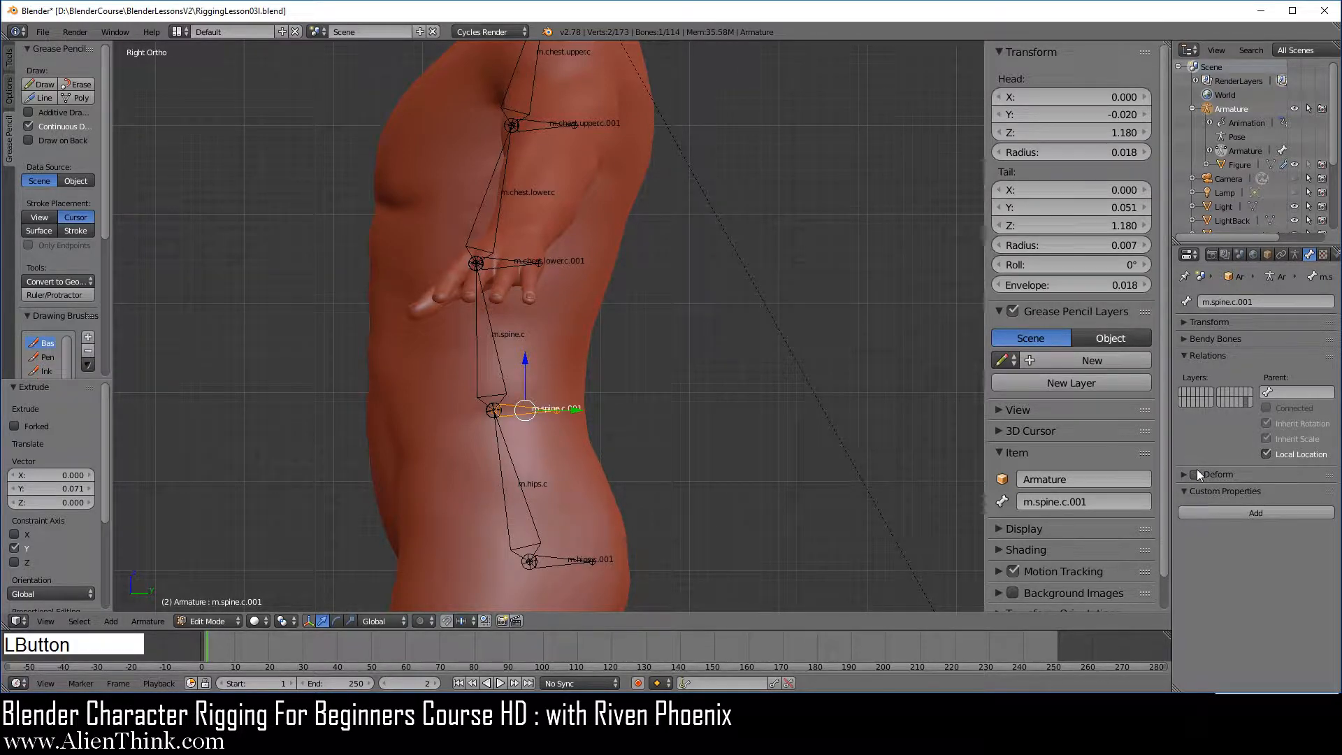
right_click(538, 263)
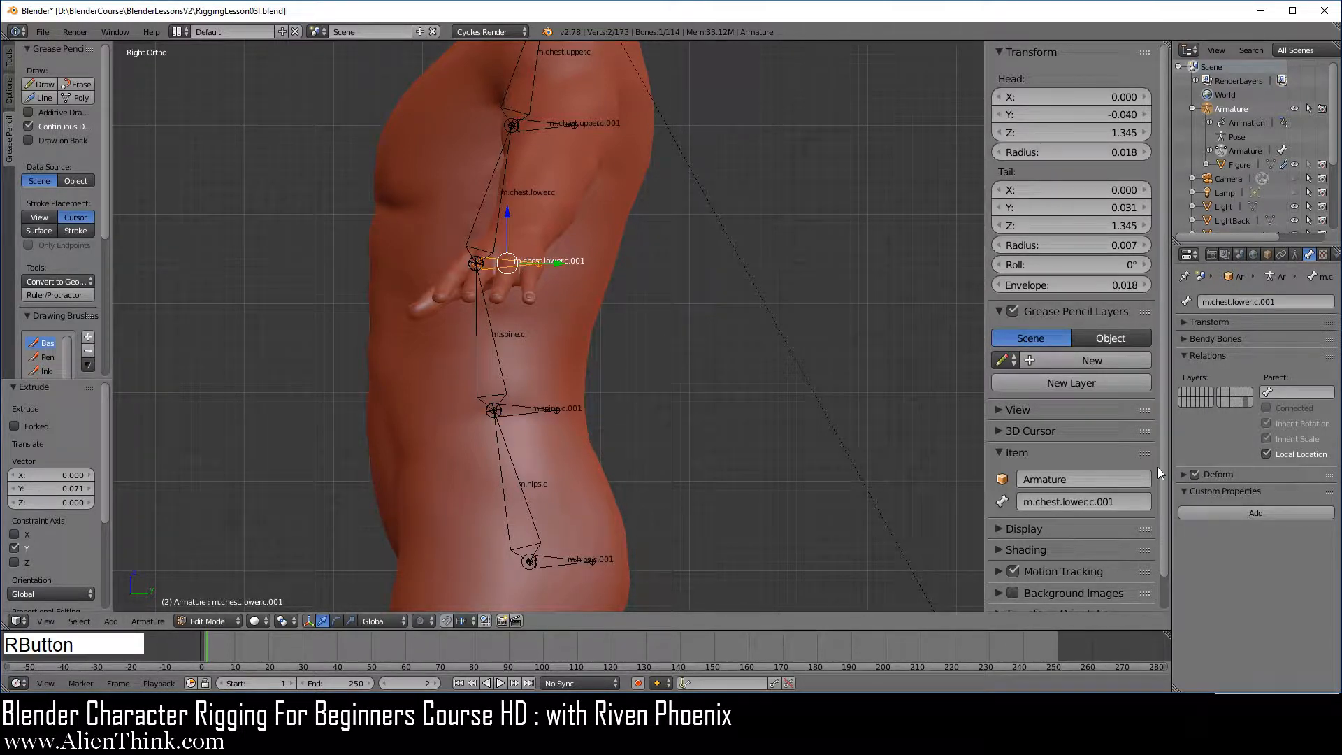
left_click(1195, 475)
right_click(552, 124)
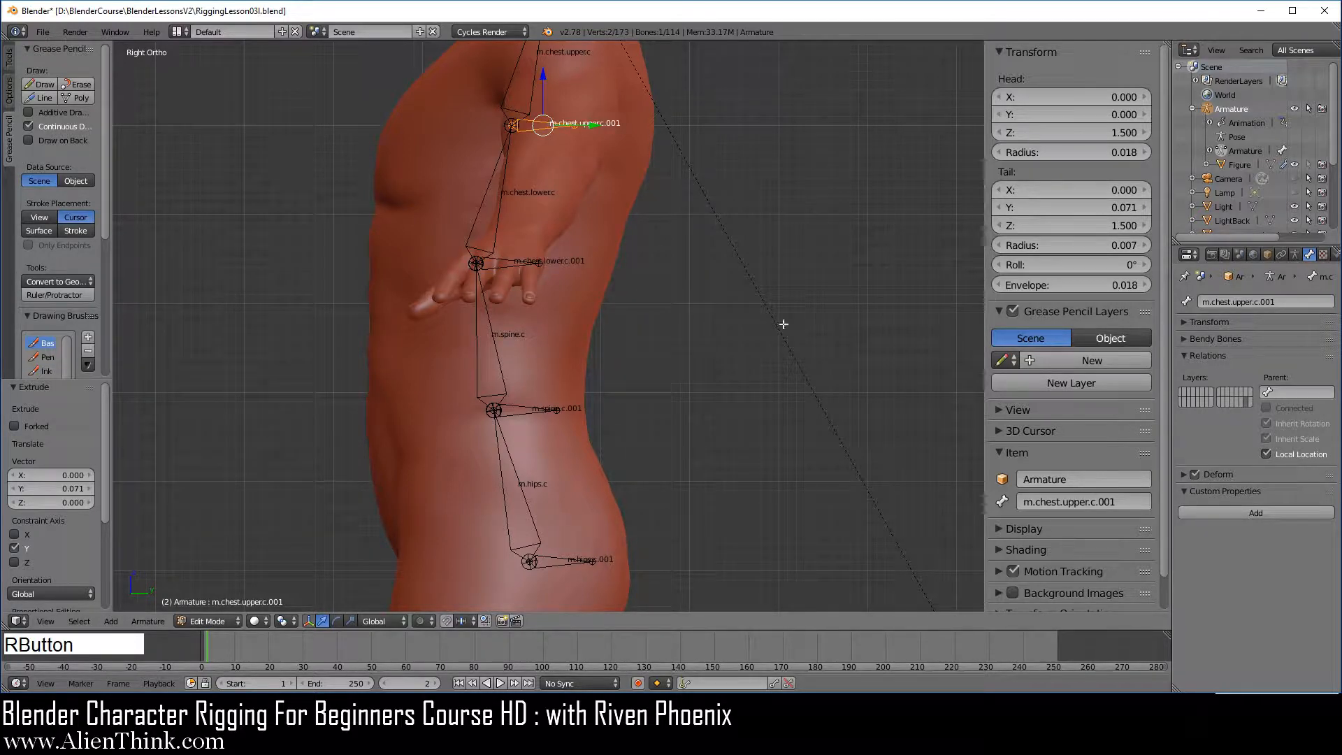
left_click(1194, 473)
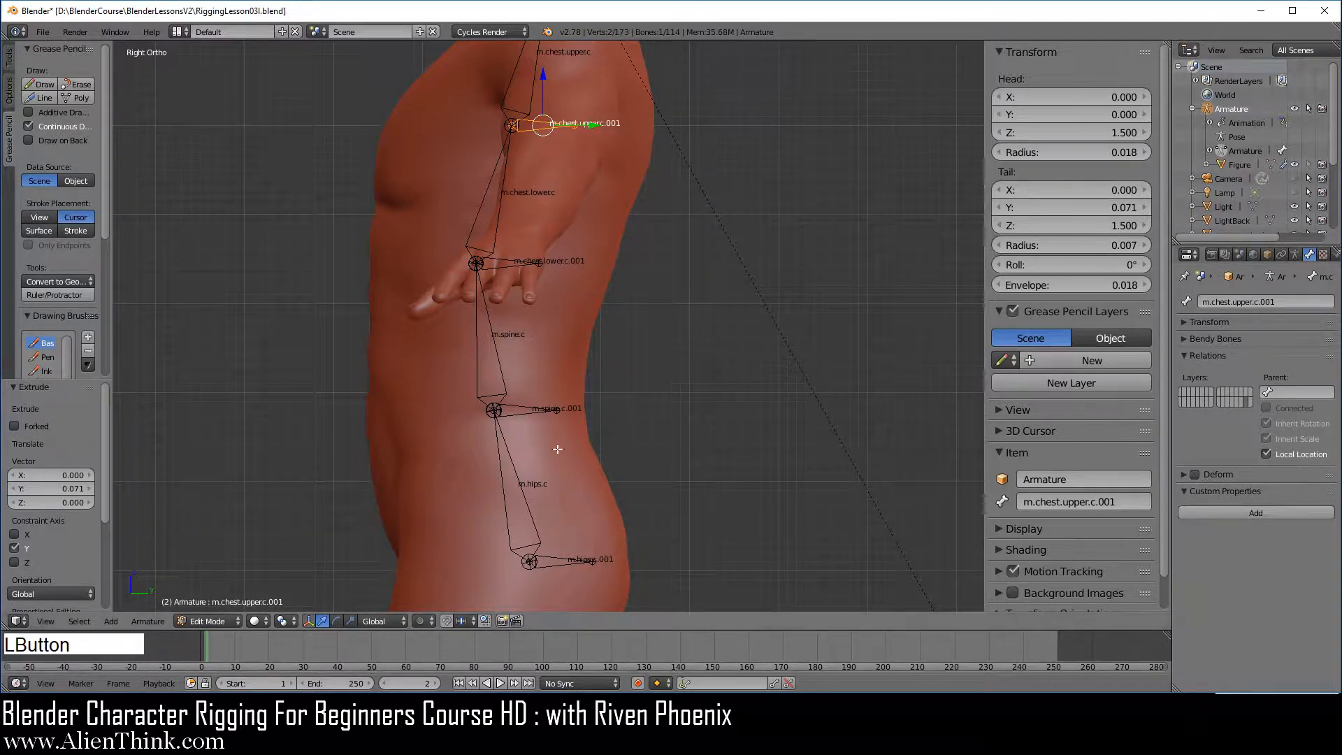
right_click(500, 356)
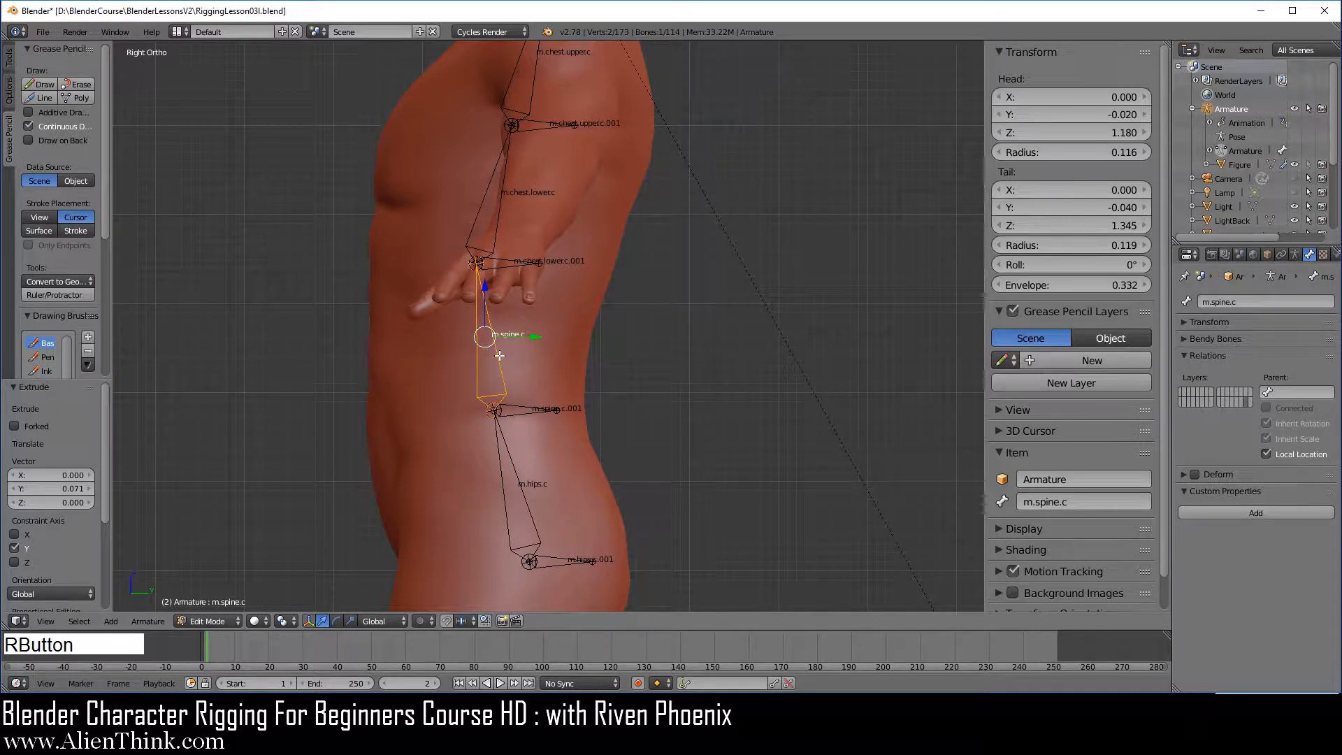
right_click(514, 479)
right_click(503, 177)
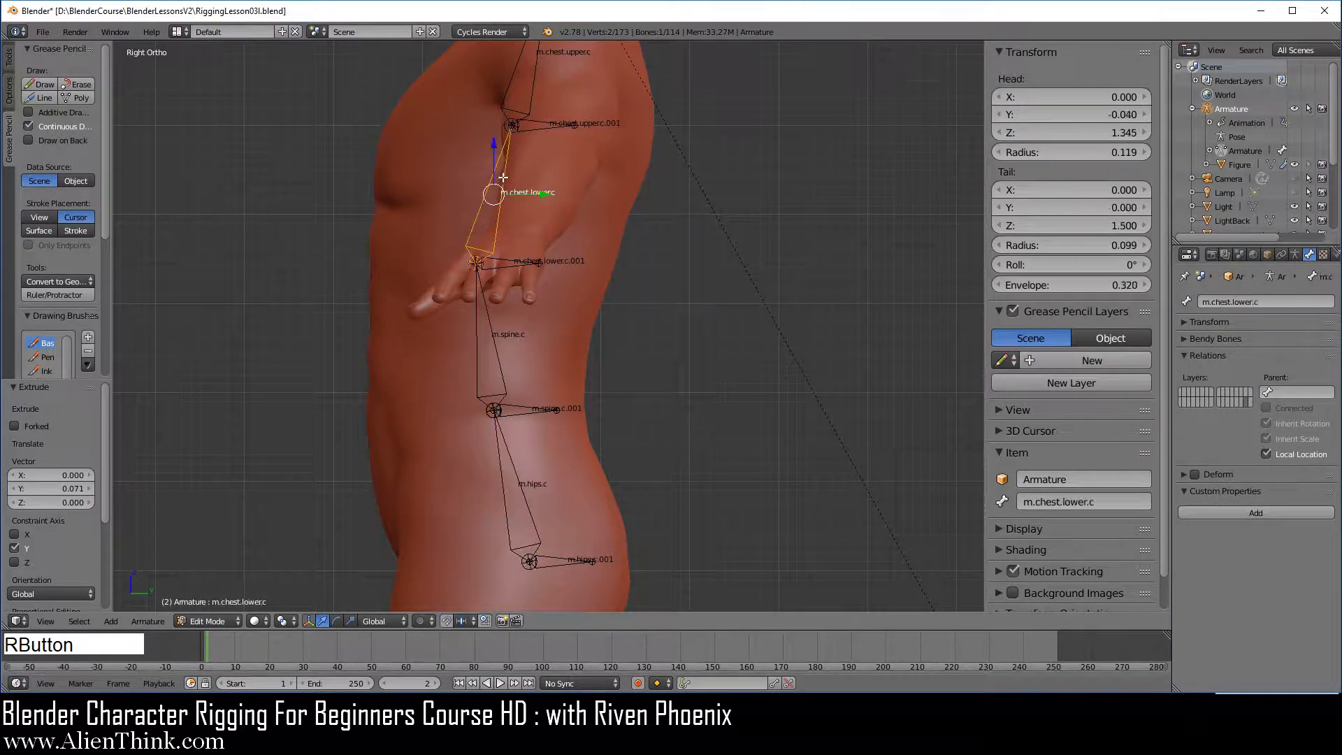
right_click(533, 97)
Step: Rename the bone extruded from the base of m.hips.c to m.hips.p
right_click(571, 560)
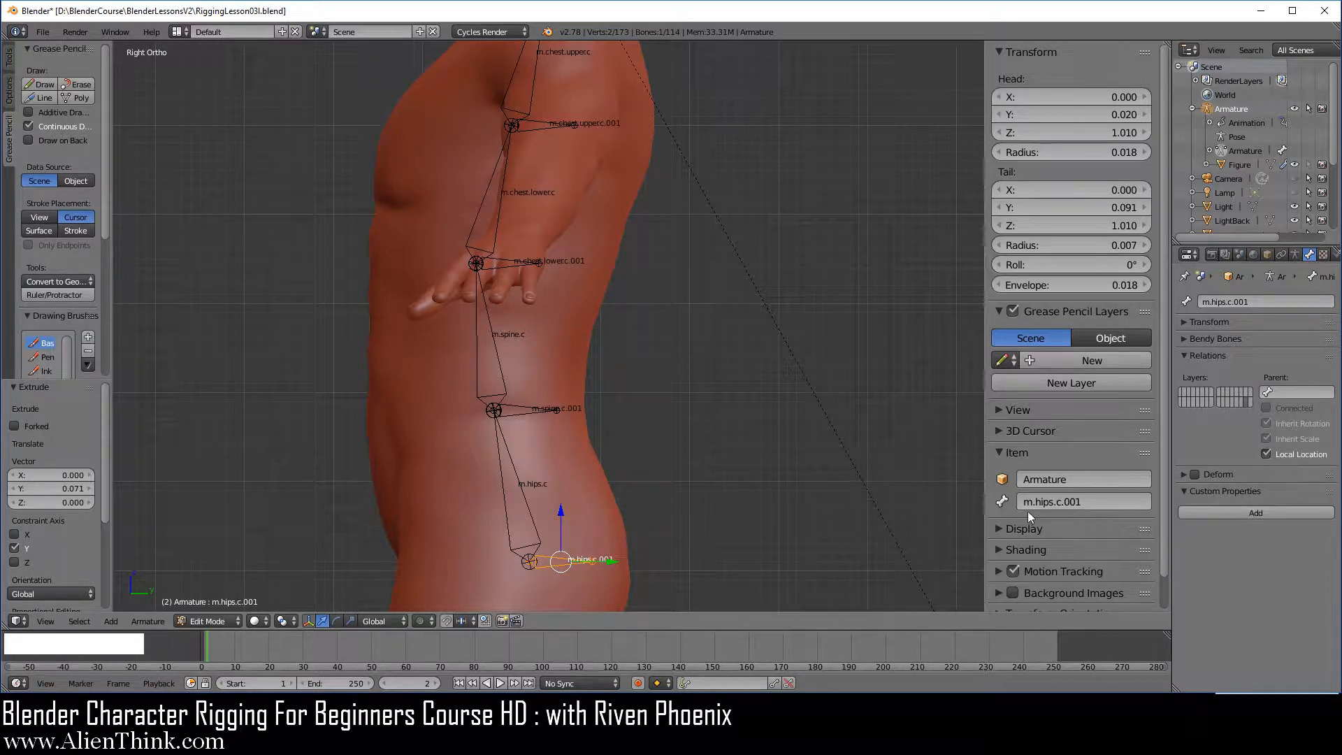
left_click(1077, 501)
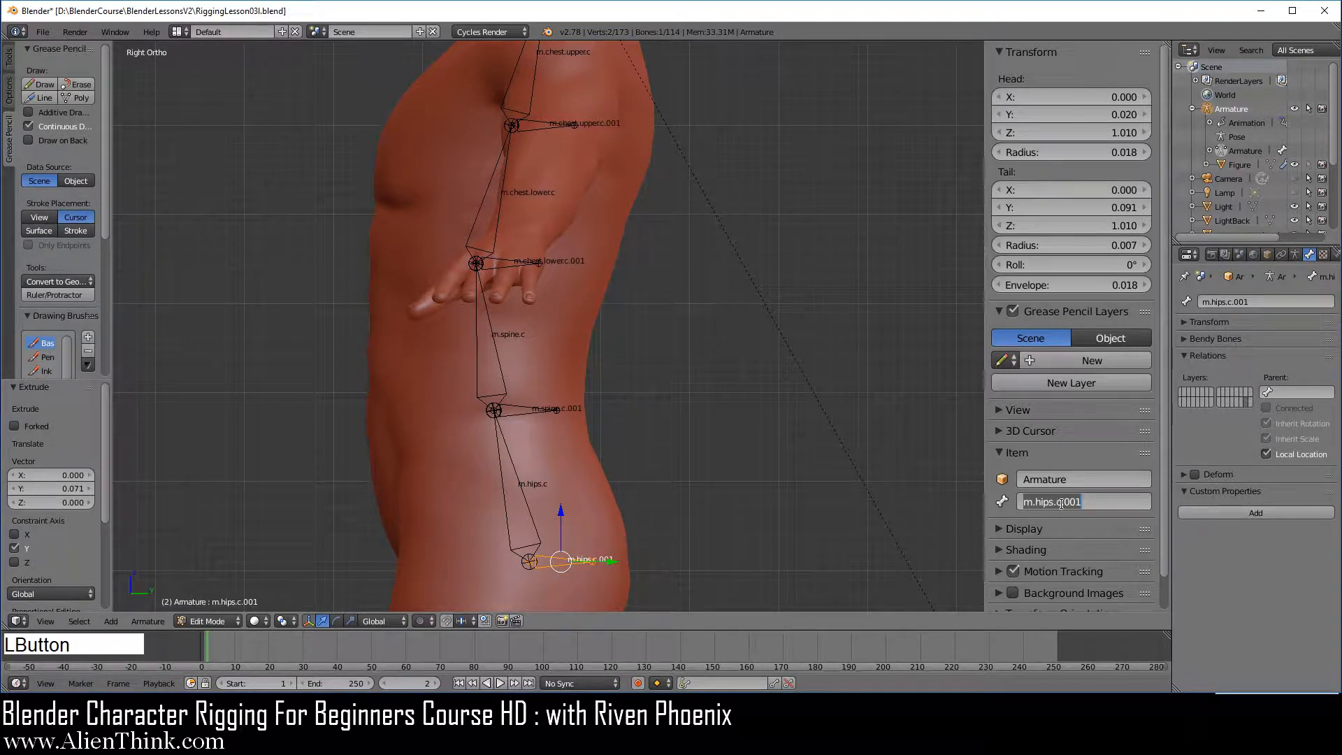
left_click(1060, 503)
left_click_drag(1060, 504, 1106, 504)
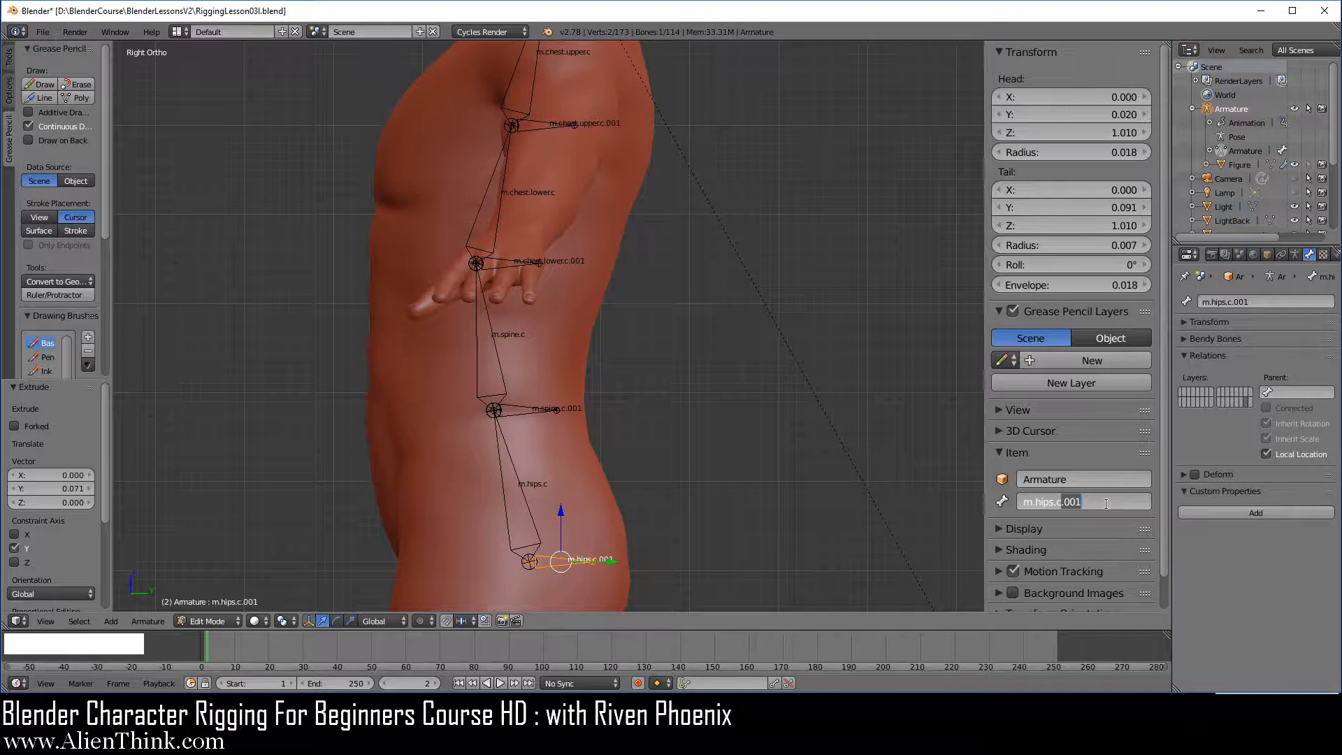
key("BackSpace")
key("BackSpace")
type("p")
key("KP_Enter")
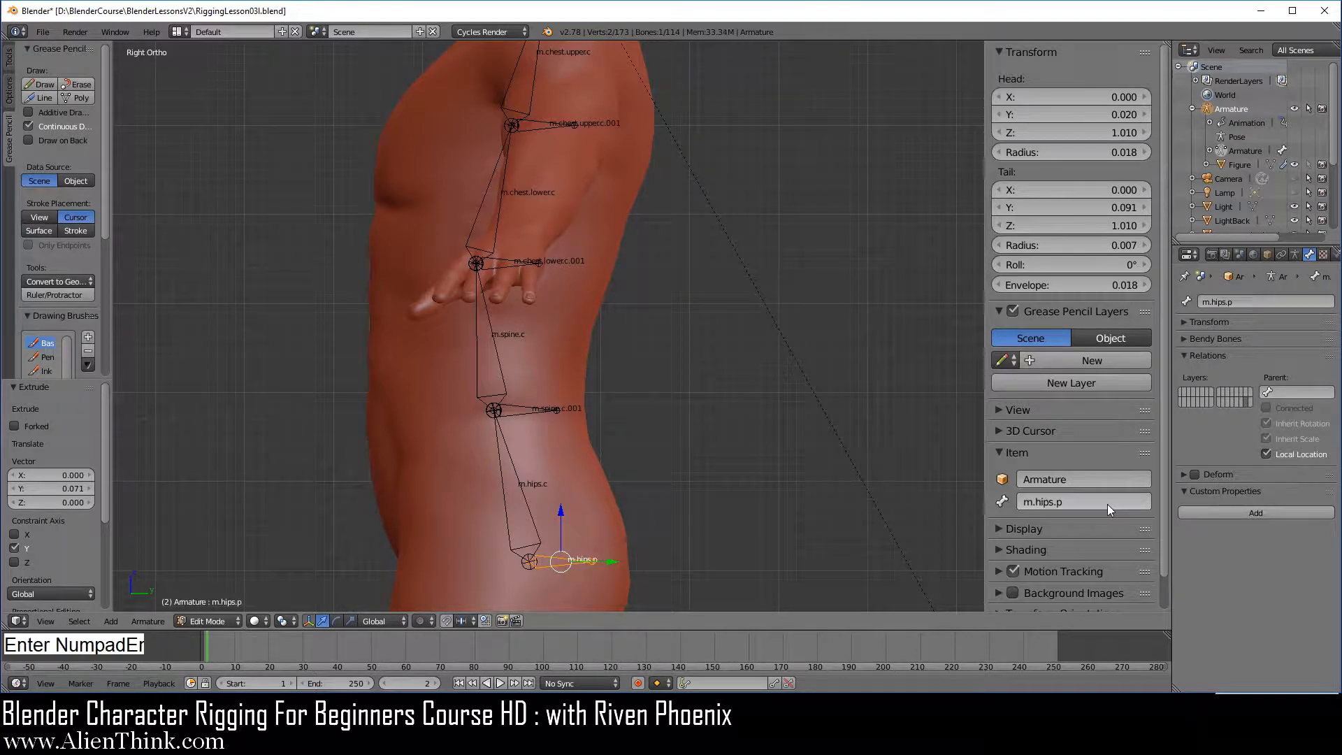
Step: Rename the bone extruded from the base of m.spine.c to m.spine.p
right_click(532, 409)
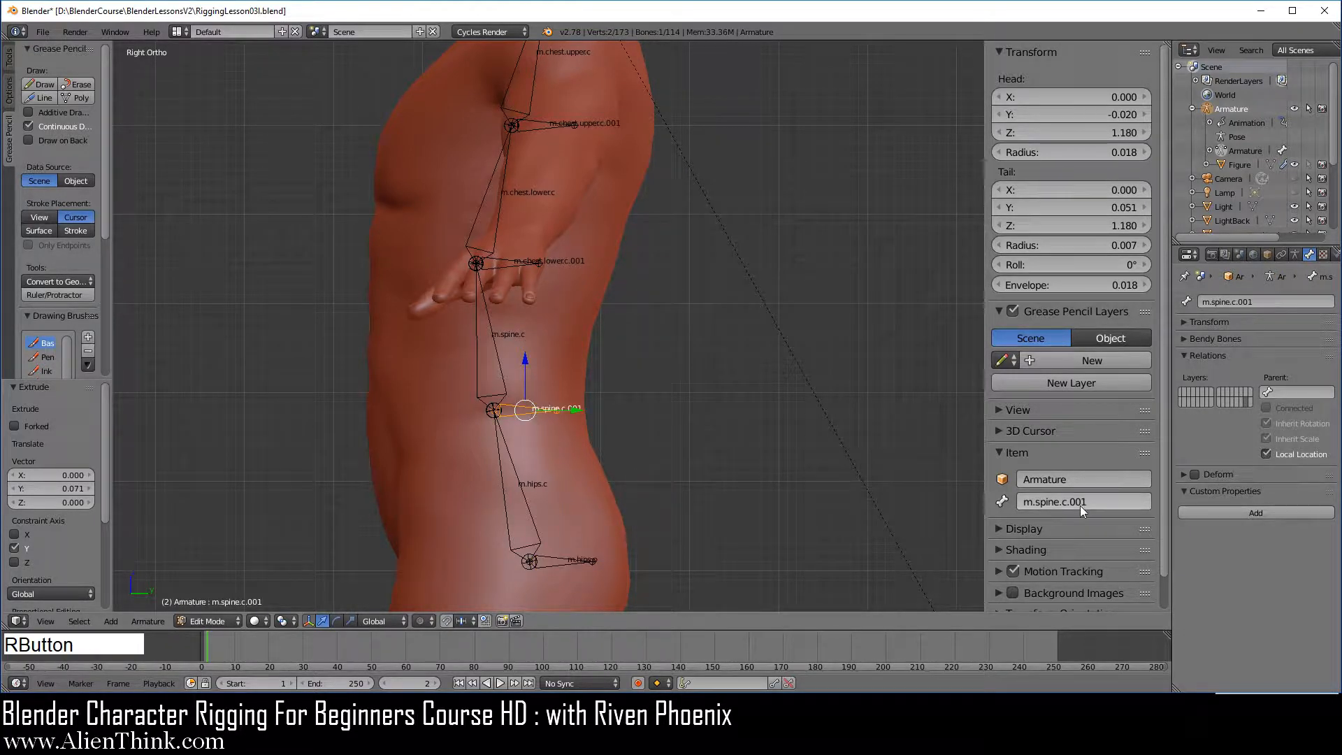
left_click(1080, 503)
left_click_drag(1067, 503, 1134, 504)
key("BackSpace")
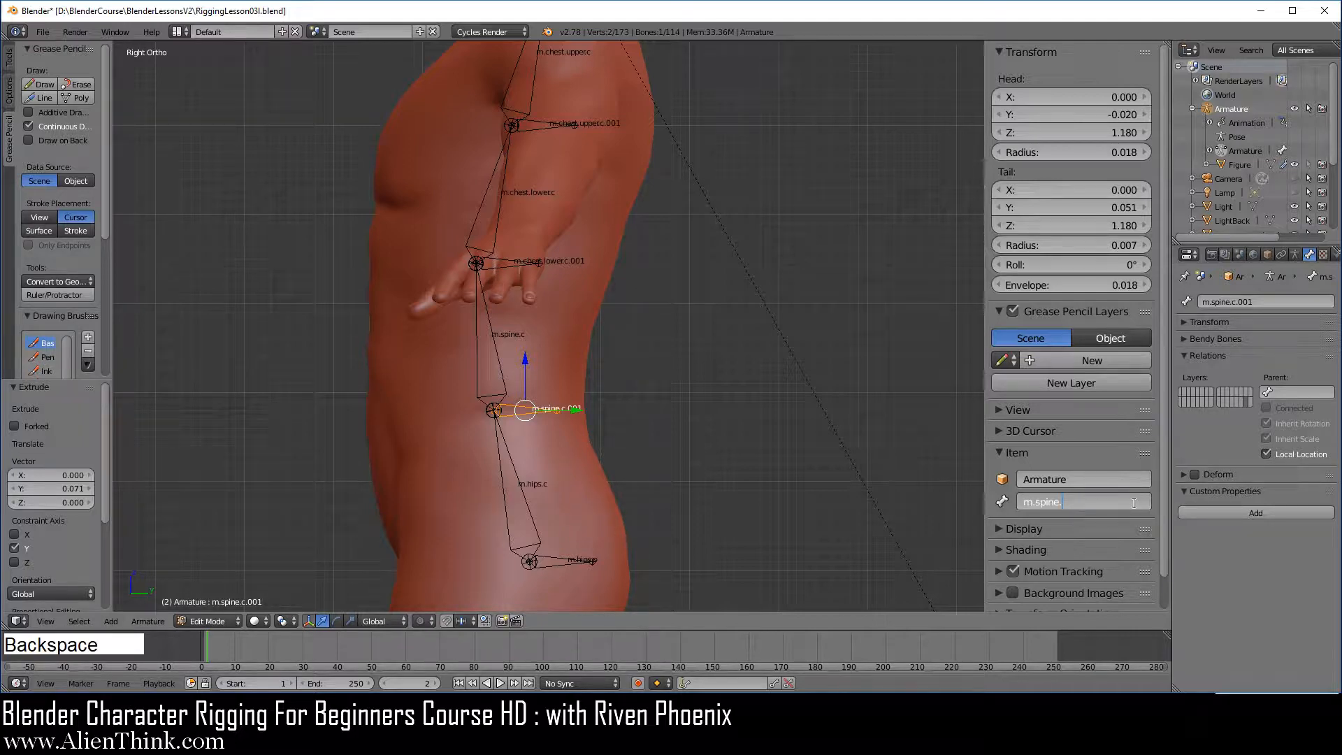
type("p")
key("KP_Enter")
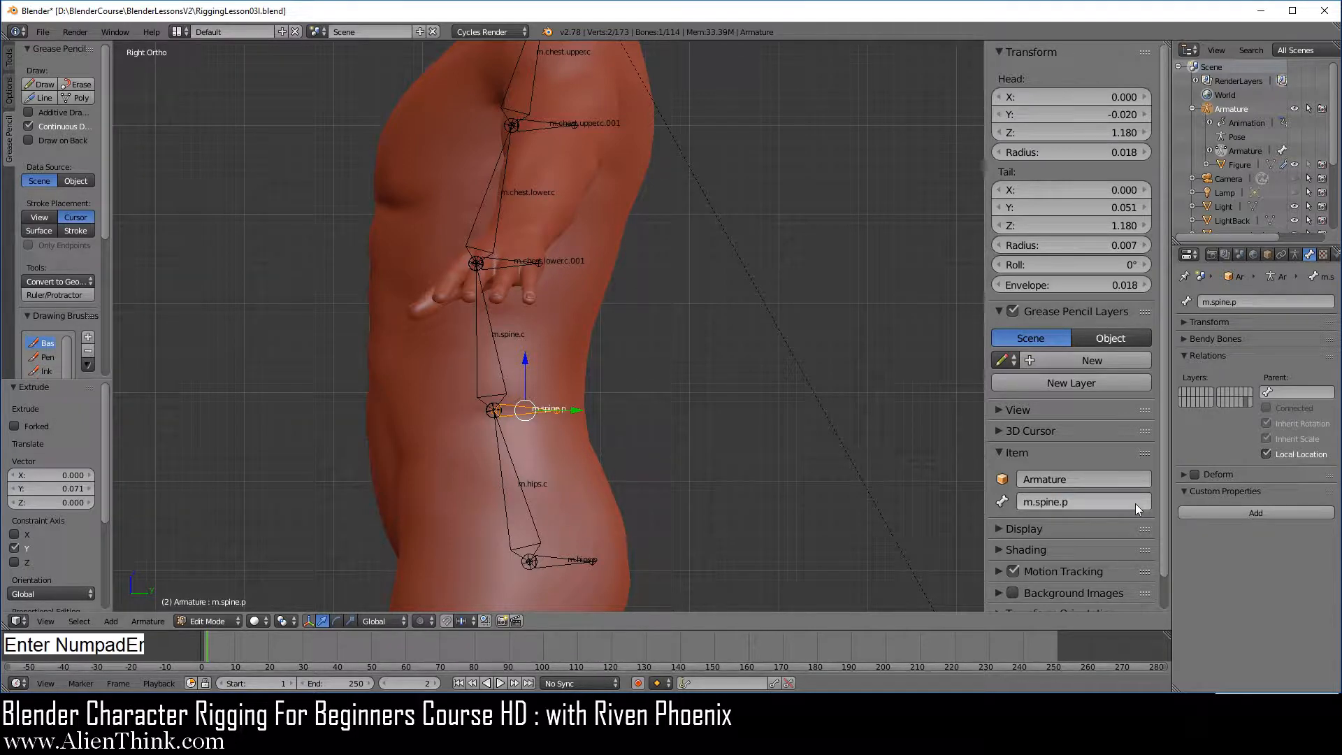
Step: Rename the bone extruded from the base of m.chest.lower.c to m.chest.lower.p
right_click(521, 267)
left_click(1098, 502)
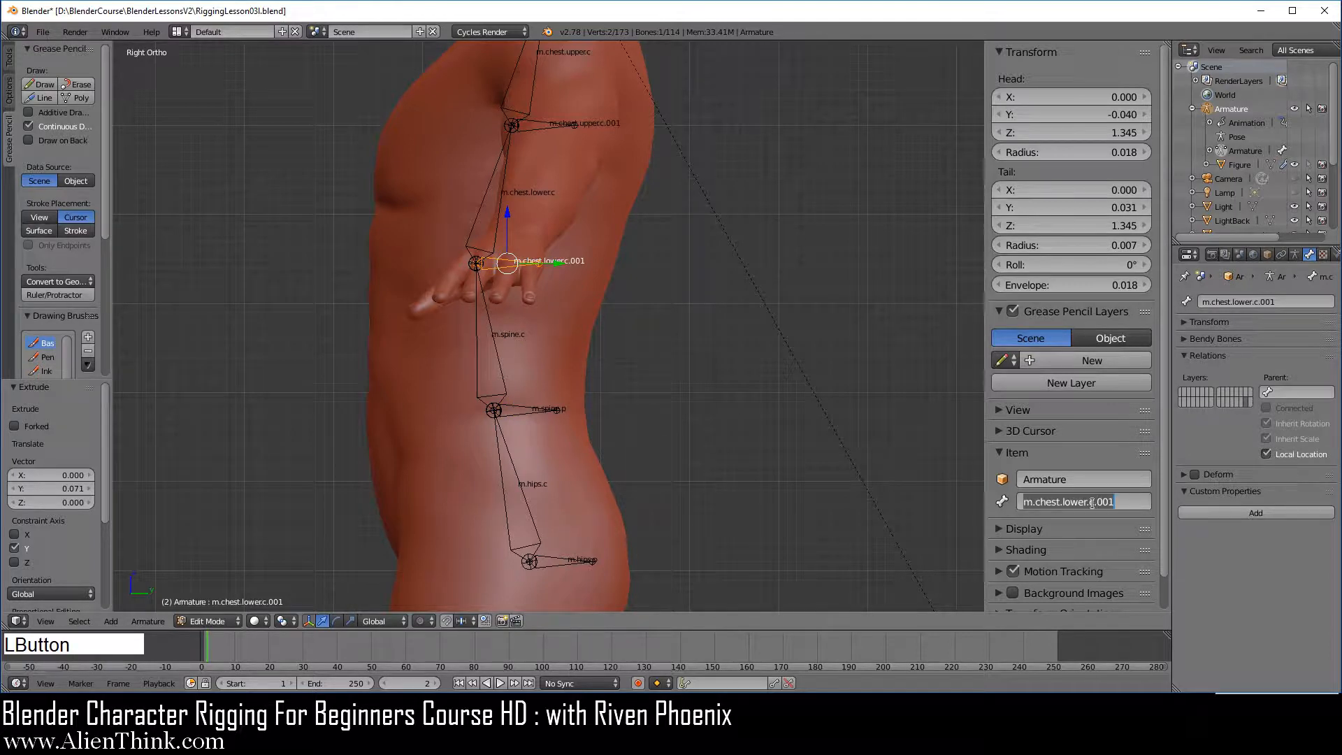
left_click_drag(1088, 502, 1128, 505)
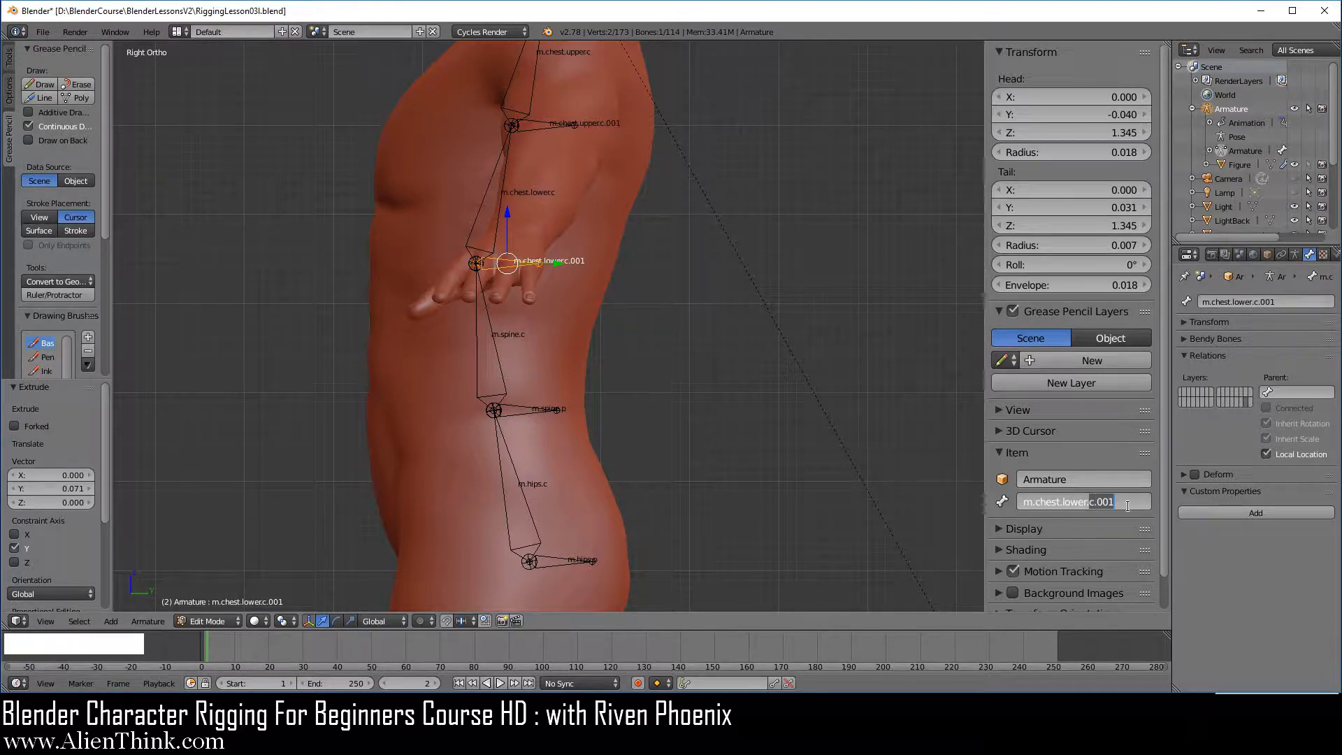
type("p")
key("Return")
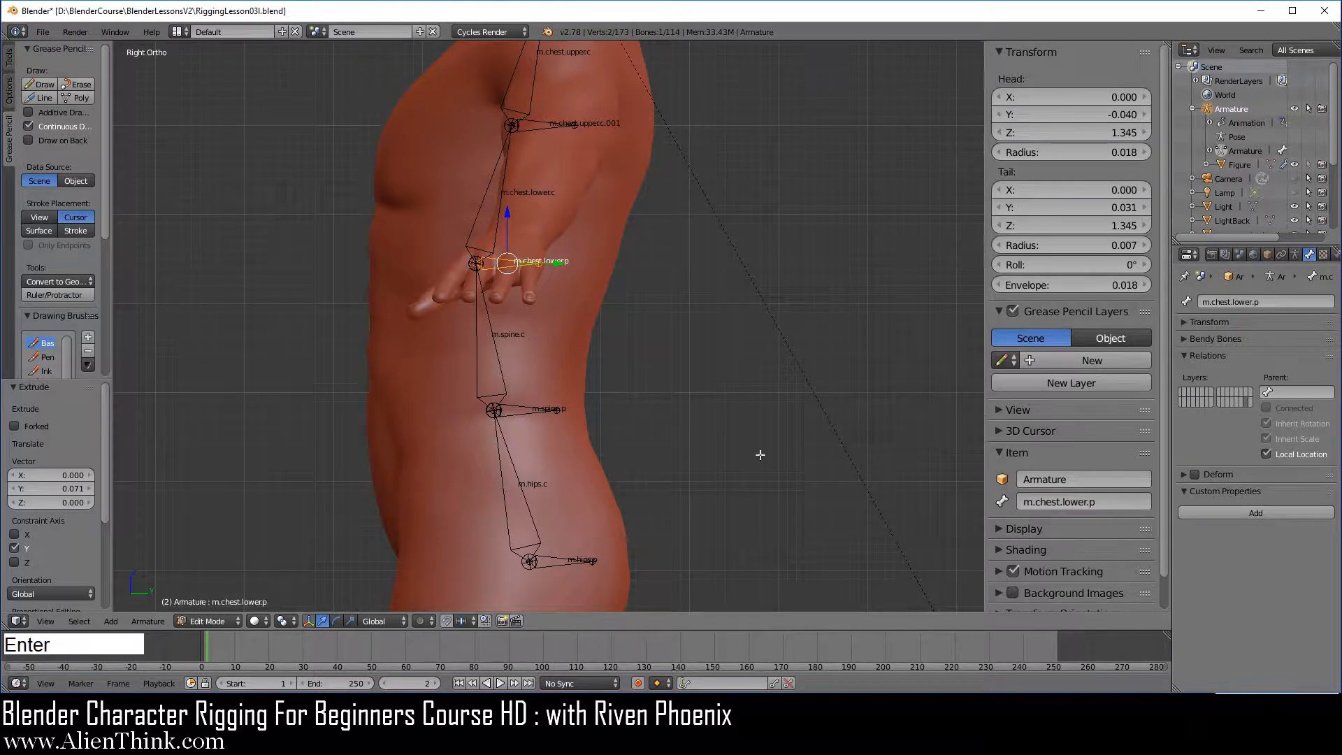
Step: Rename the bone extruded from the base of m.chest.upper.c to m.chest.upper.p
right_click(551, 129)
left_click(1099, 503)
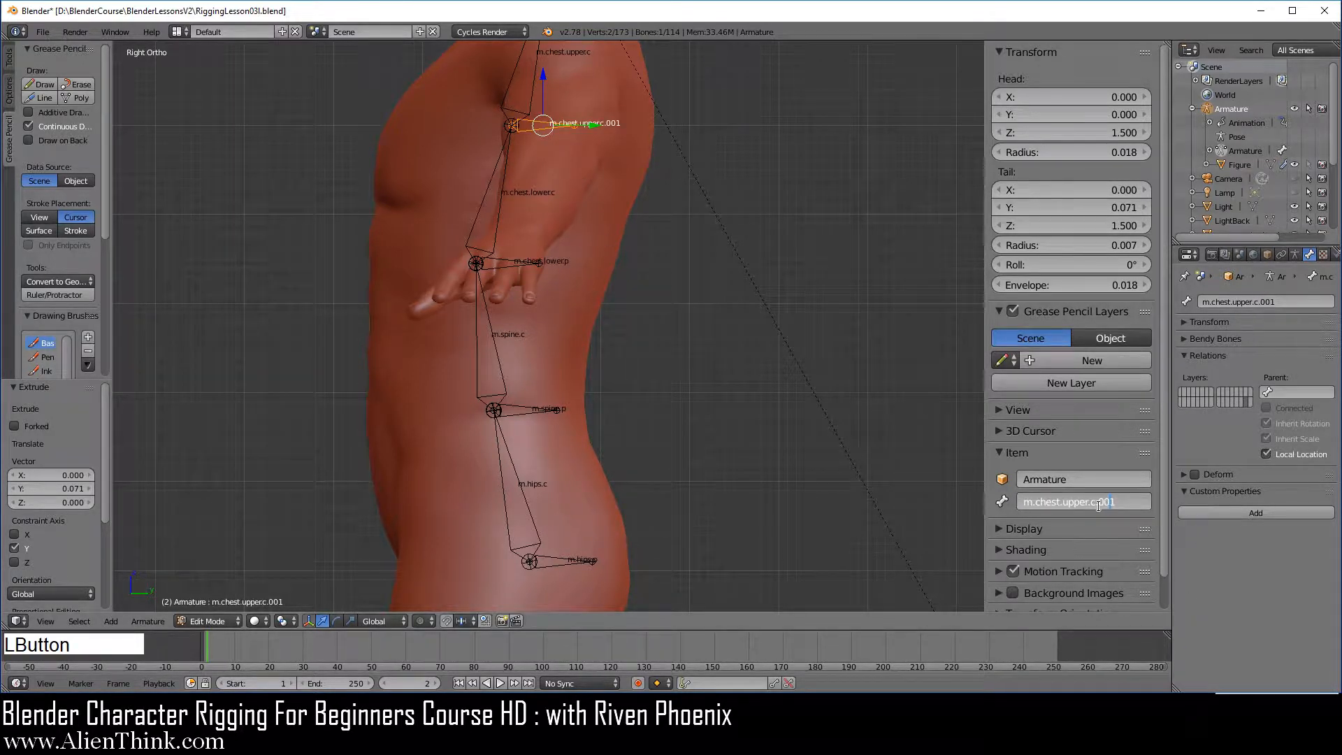
left_click_drag(1093, 505, 1133, 505)
type(".p")
key("KP_Enter")
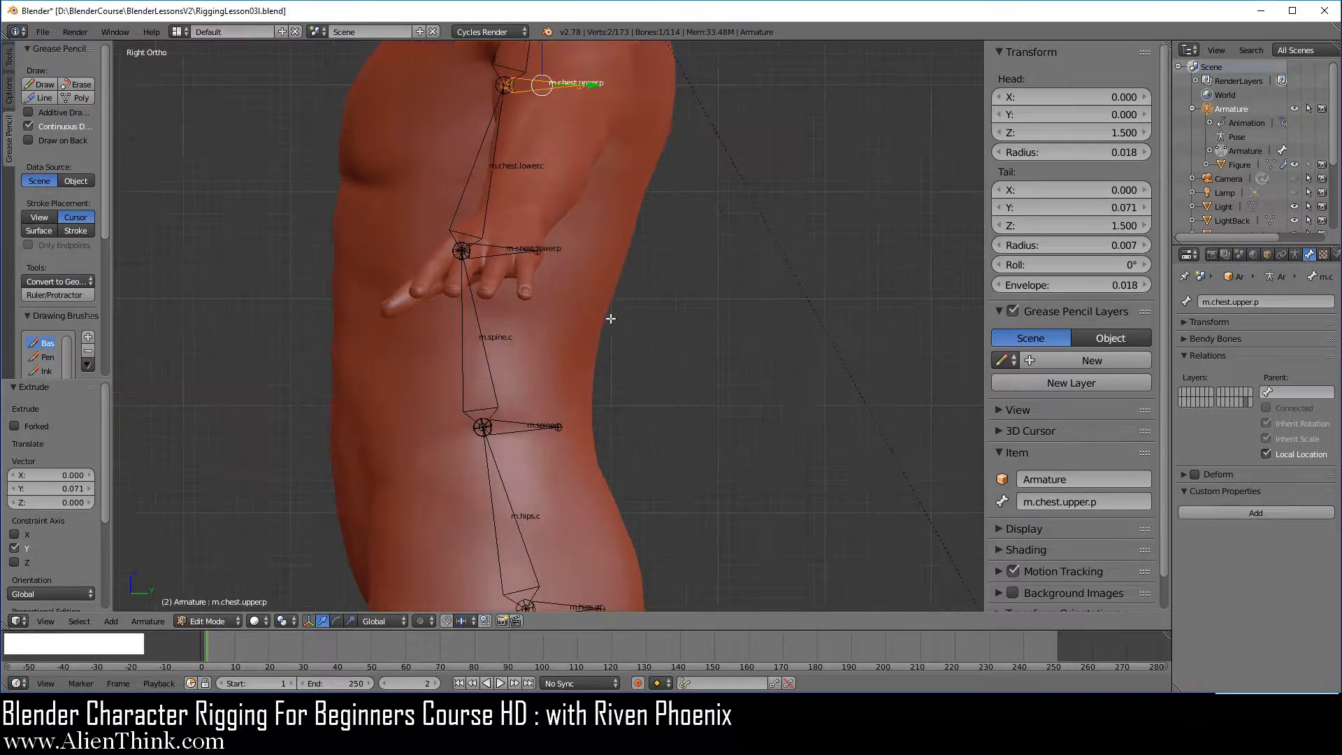
middle_click_drag(609, 315, 628, 230, "shift")
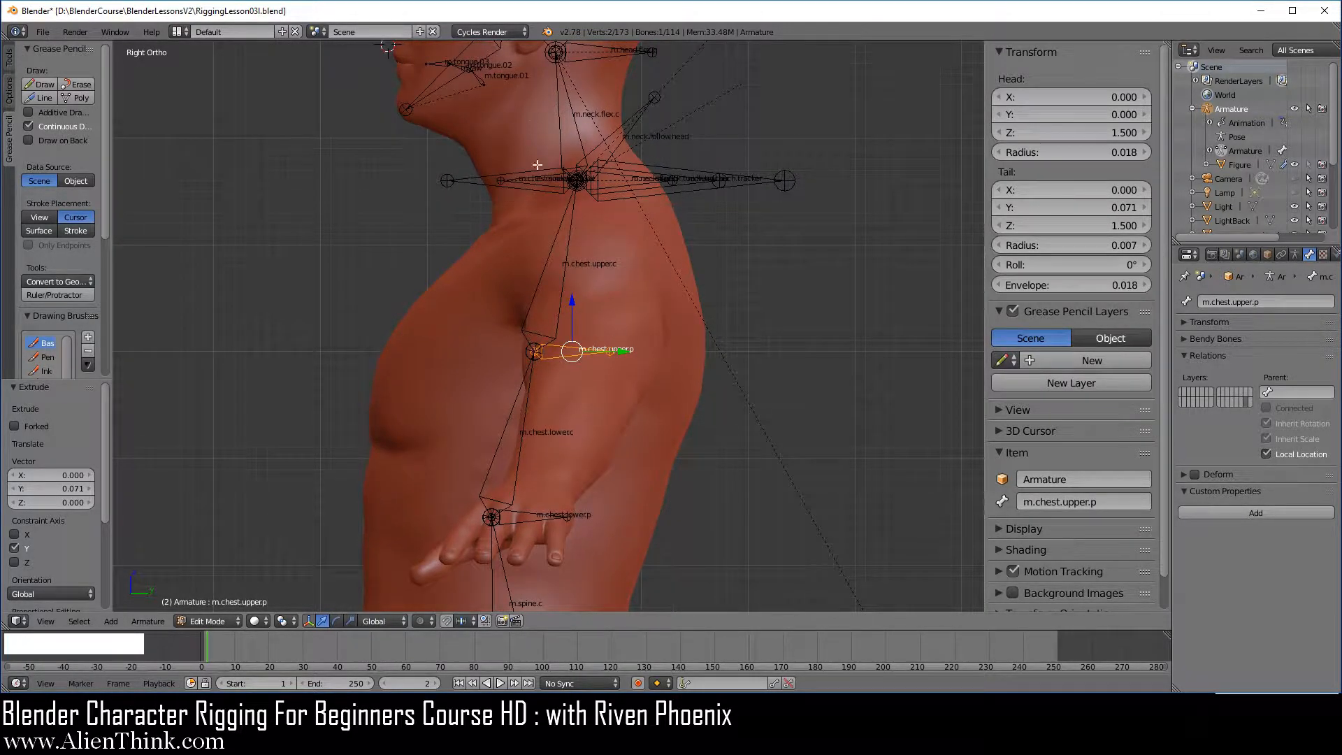
scroll(683, 420, "up", 1)
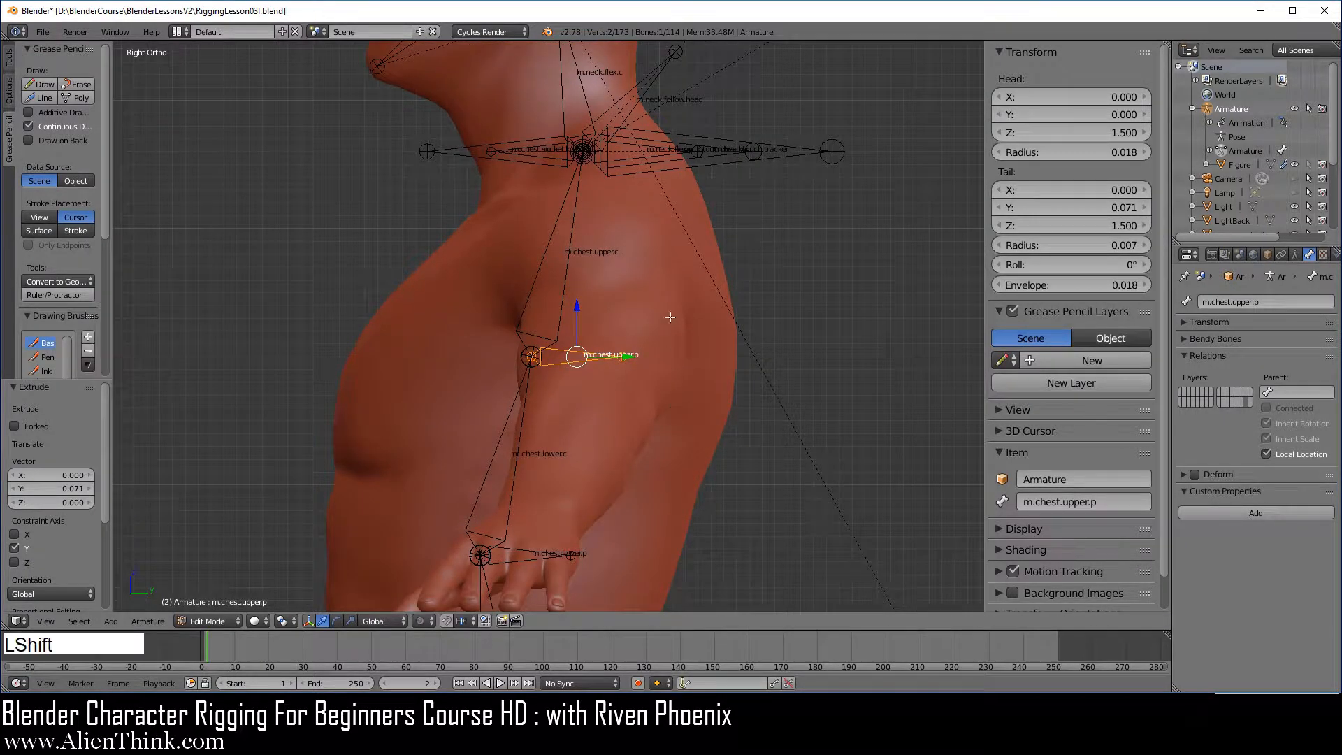
Step: Parent the m.chest.upper.c bone to m.chest.upper.p with Keep Offset
middle_click_drag(671, 311, 680, 277, "shift")
scroll(669, 384, "up", 1)
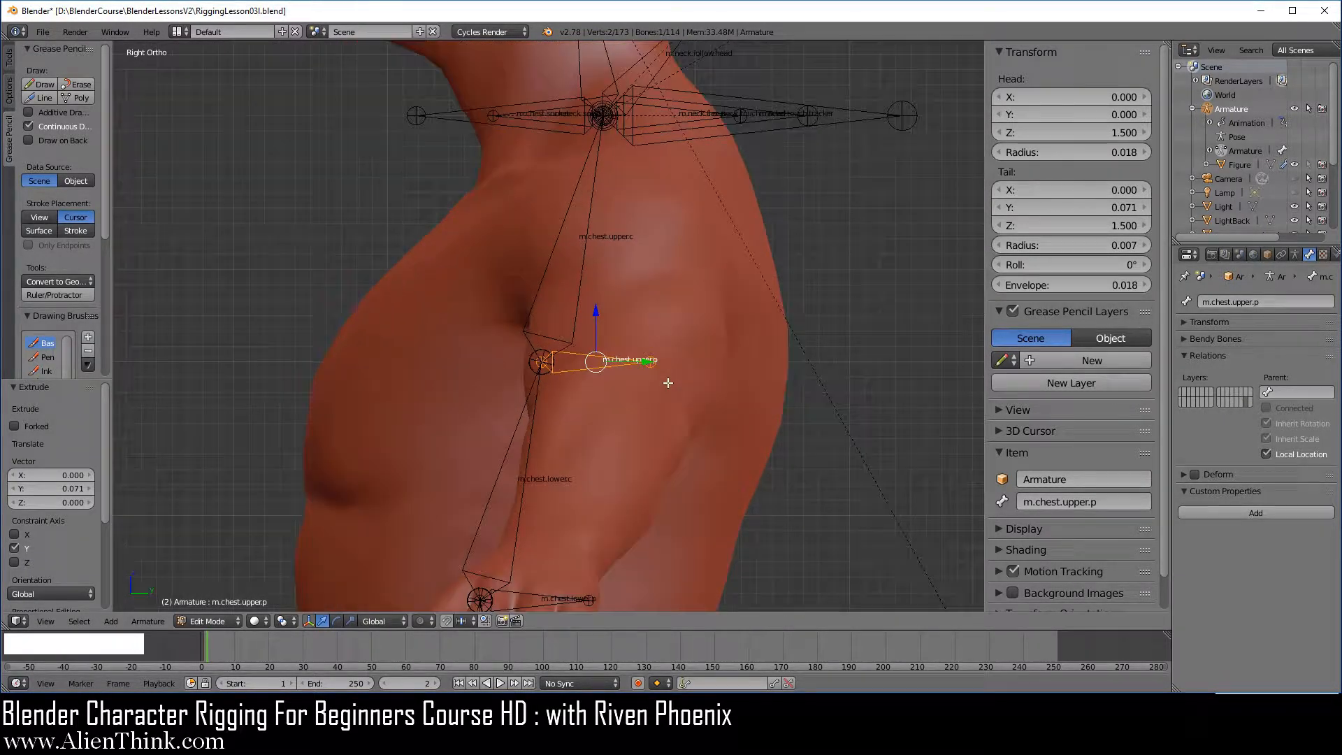
right_click(580, 286)
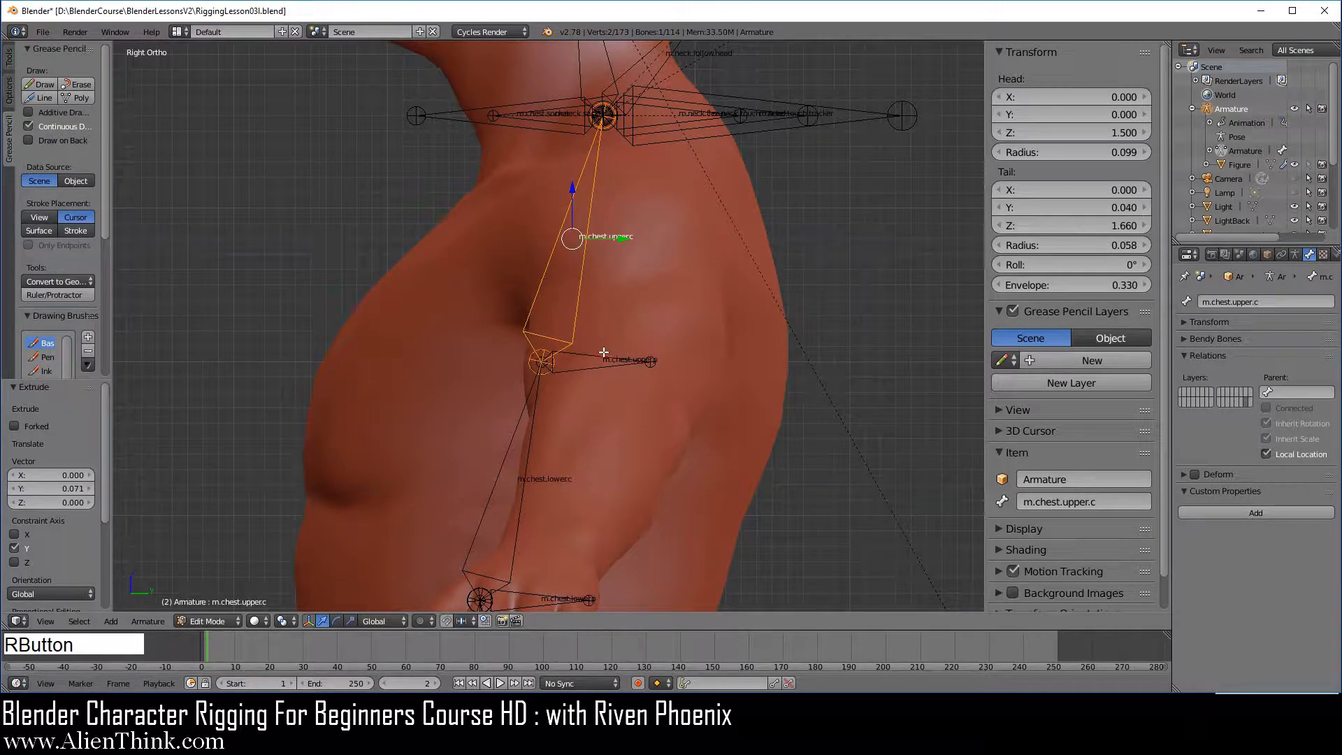
right_click(597, 357)
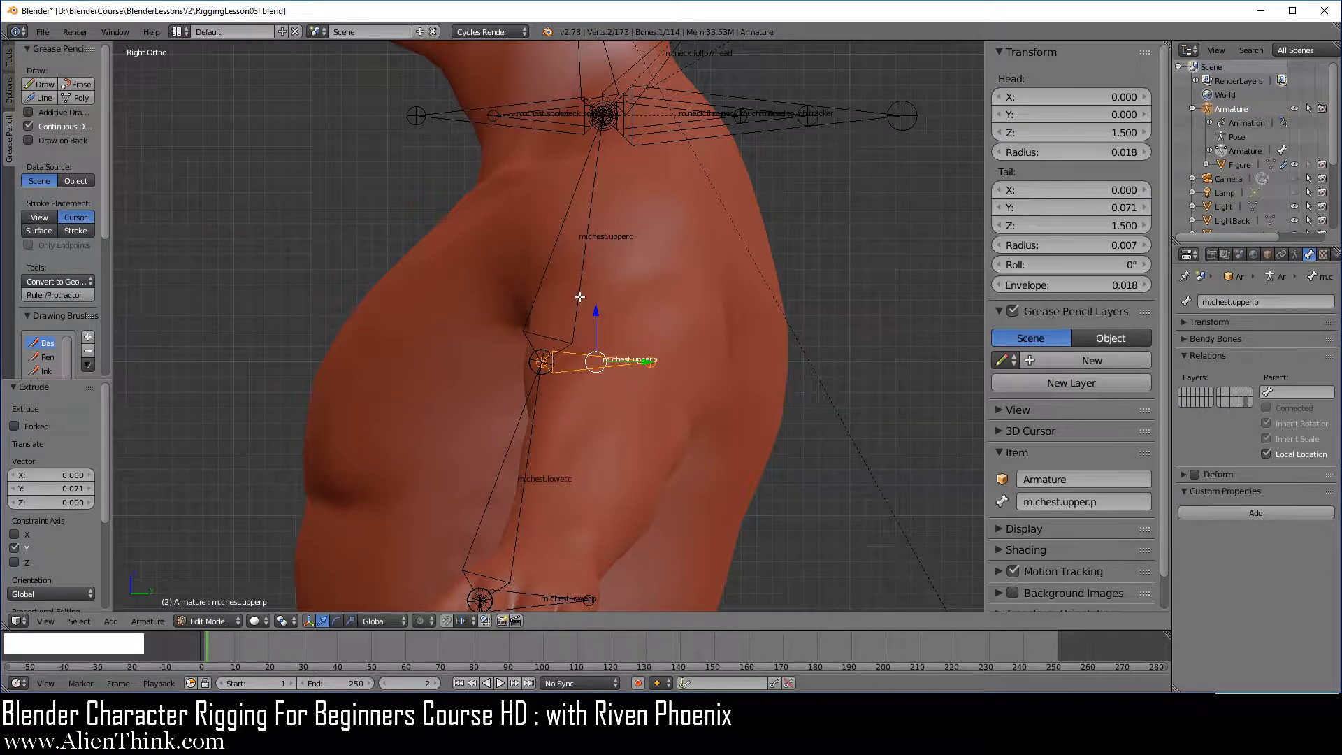
right_click(580, 297)
right_click(605, 358, "shift")
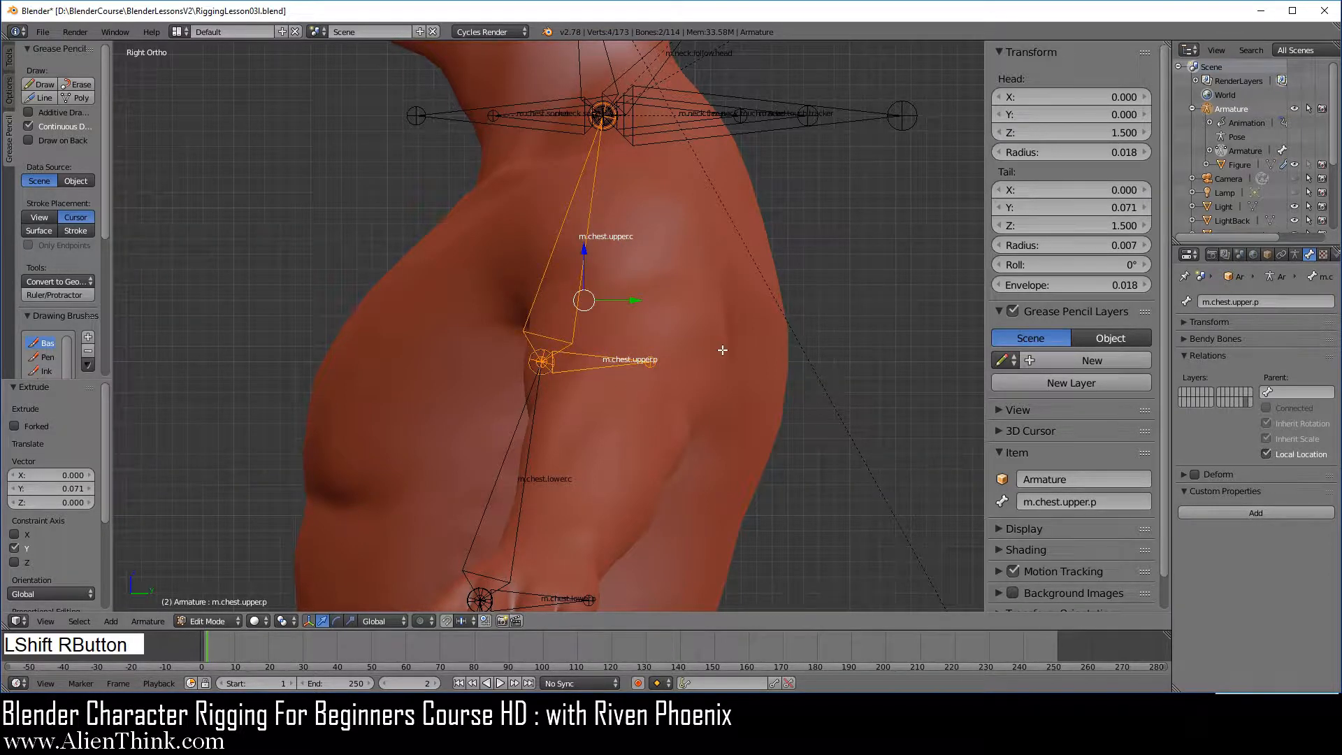
key("ctrl+p")
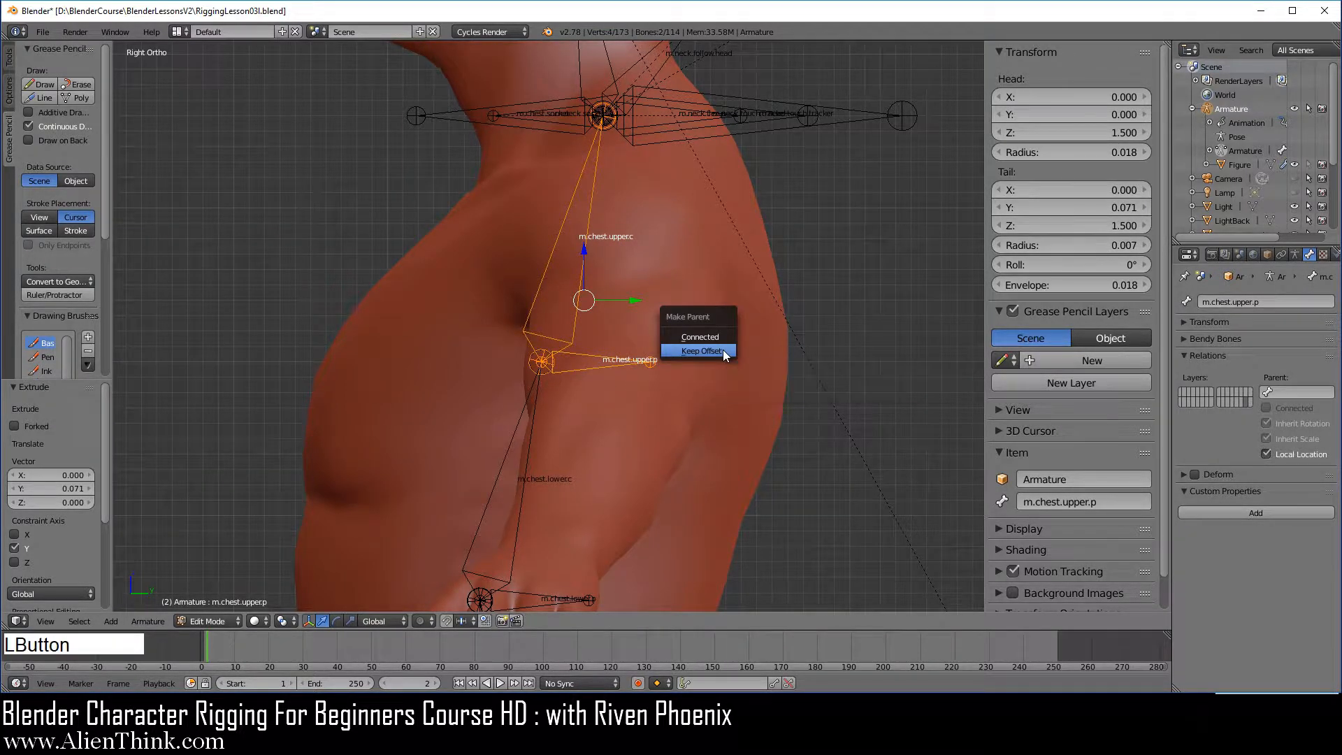
left_click(723, 350)
Step: Make m.chest.lower.p the parent of m.chest.lower.c, keeping the offset
middle_click_drag(659, 525, 695, 216, "shift")
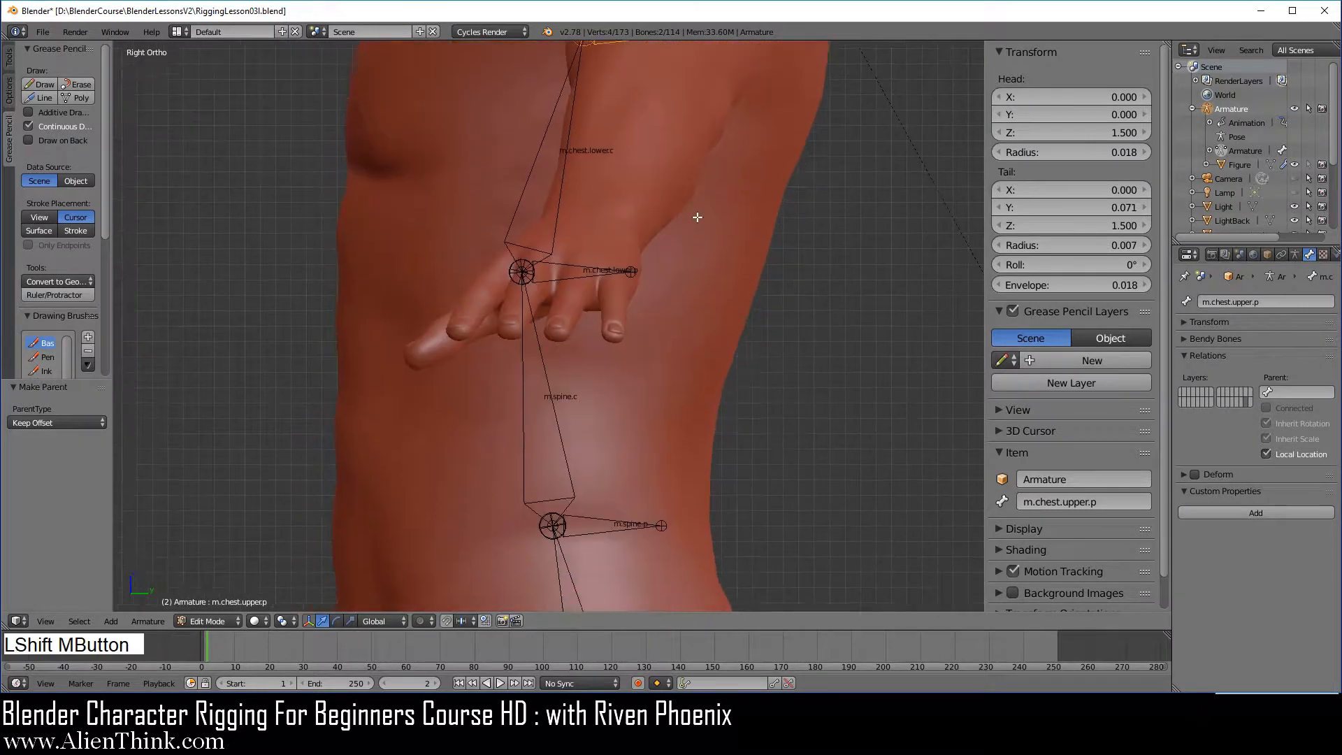
right_click(560, 191)
right_click(585, 270, "shift")
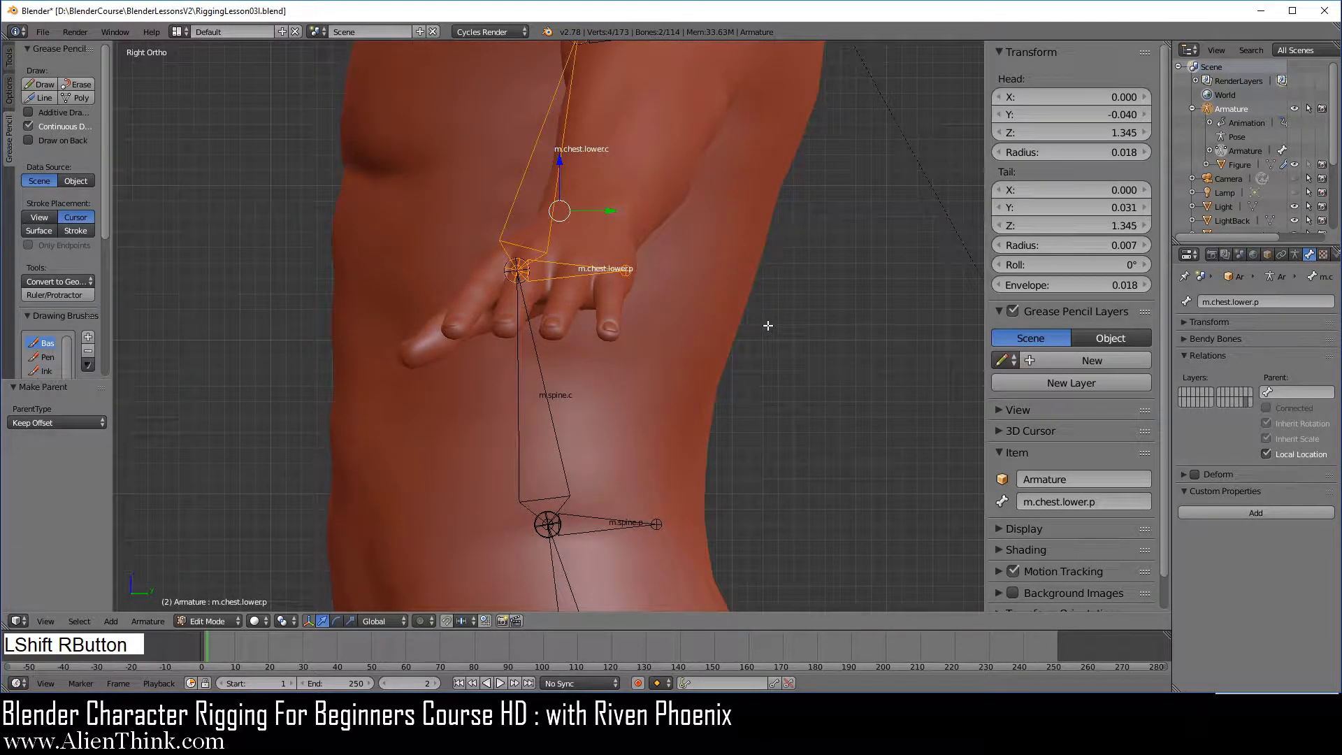
key("ctrl+p")
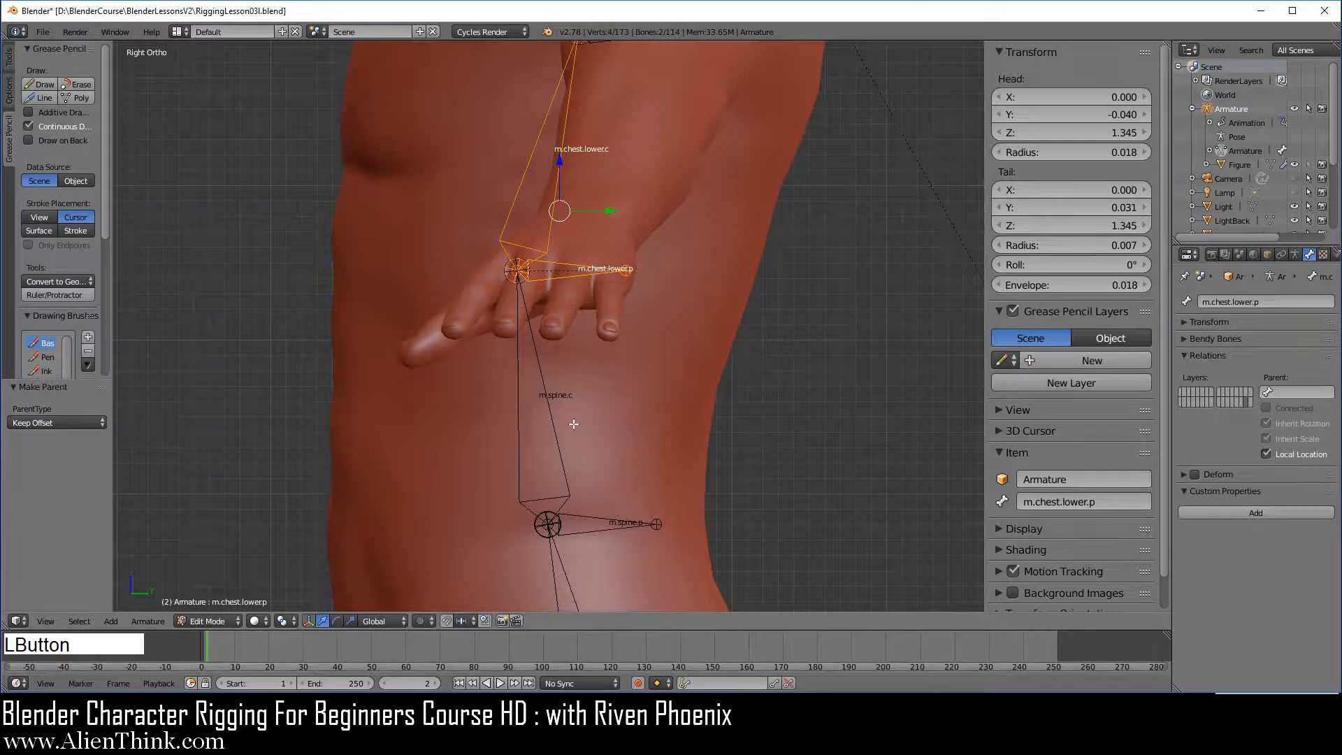
Step: Parent the m.spine.c bone to m.spine.p with Keep Offset
right_click(560, 420)
right_click(608, 519, "shift")
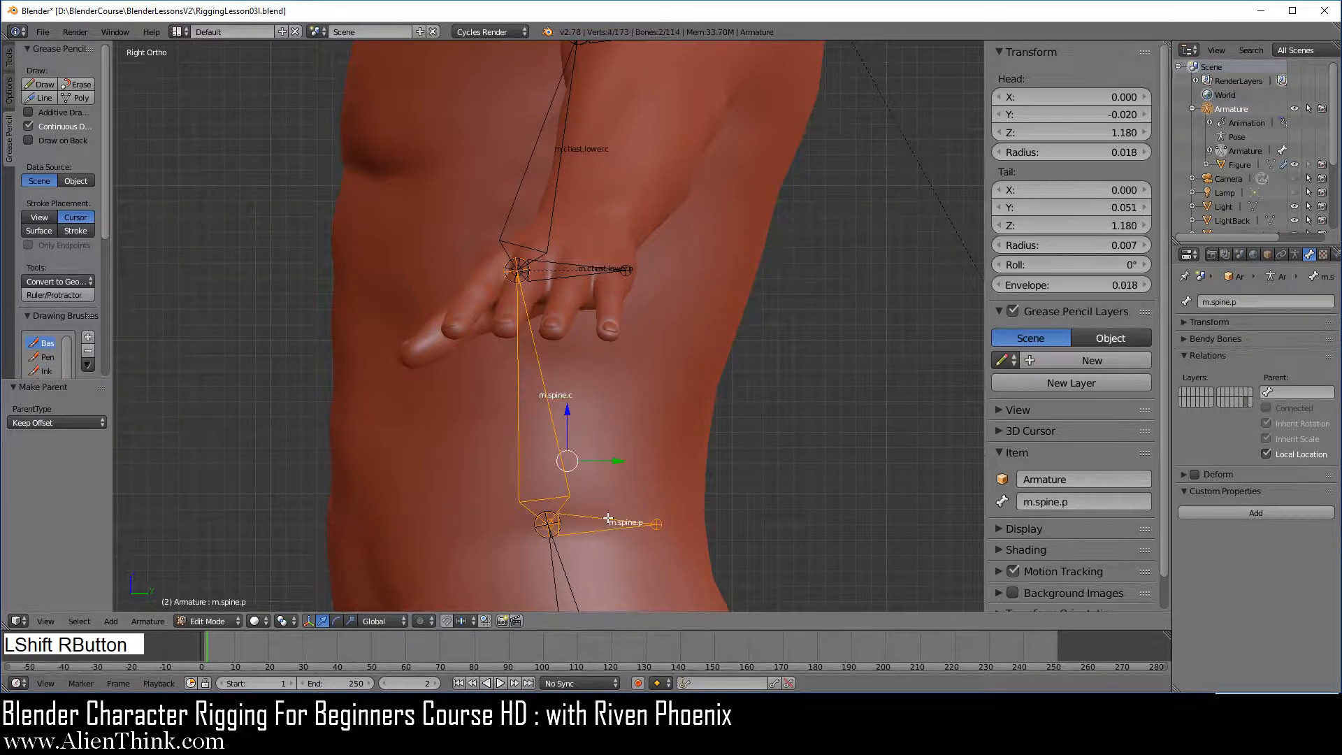
key("ctrl+p")
left_click(778, 422)
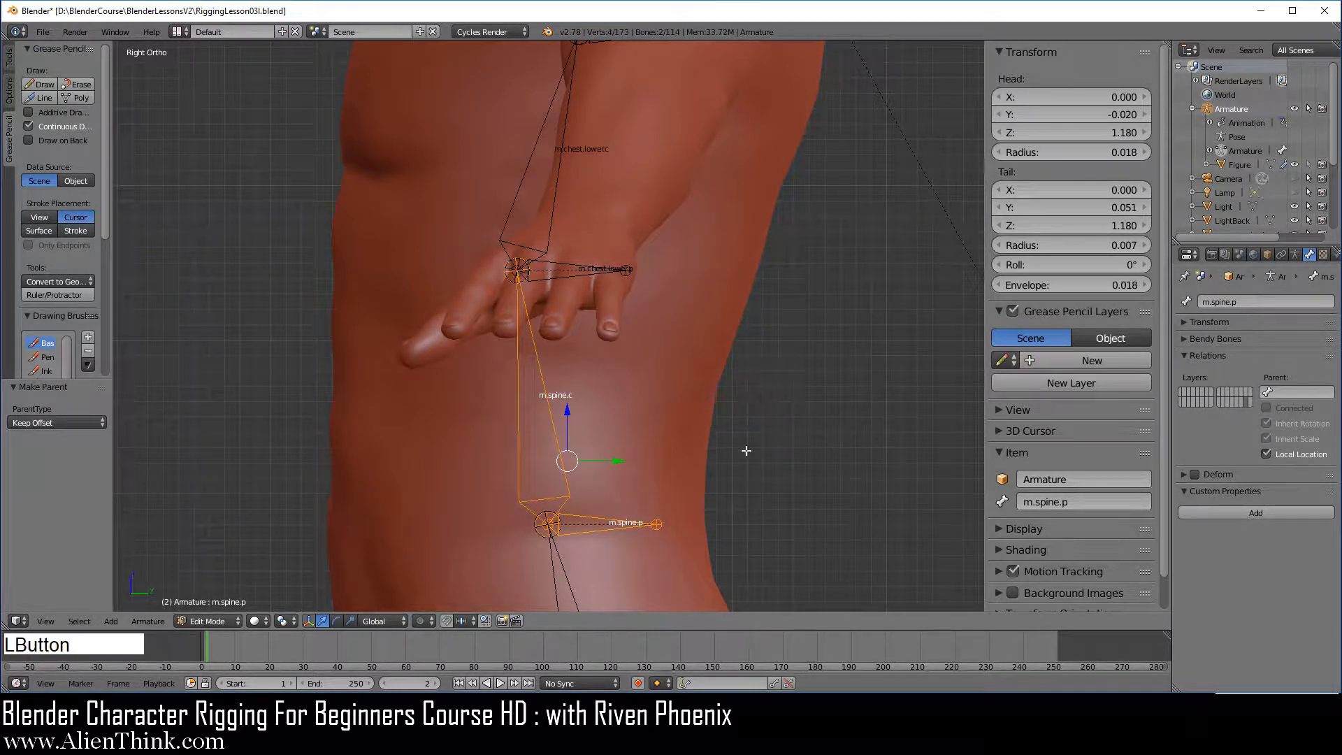
Step: Parent the m.hips.c bone to m.hips.p with Keep Offset
middle_click_drag(747, 451, 688, 216, "shift")
right_click(658, 496)
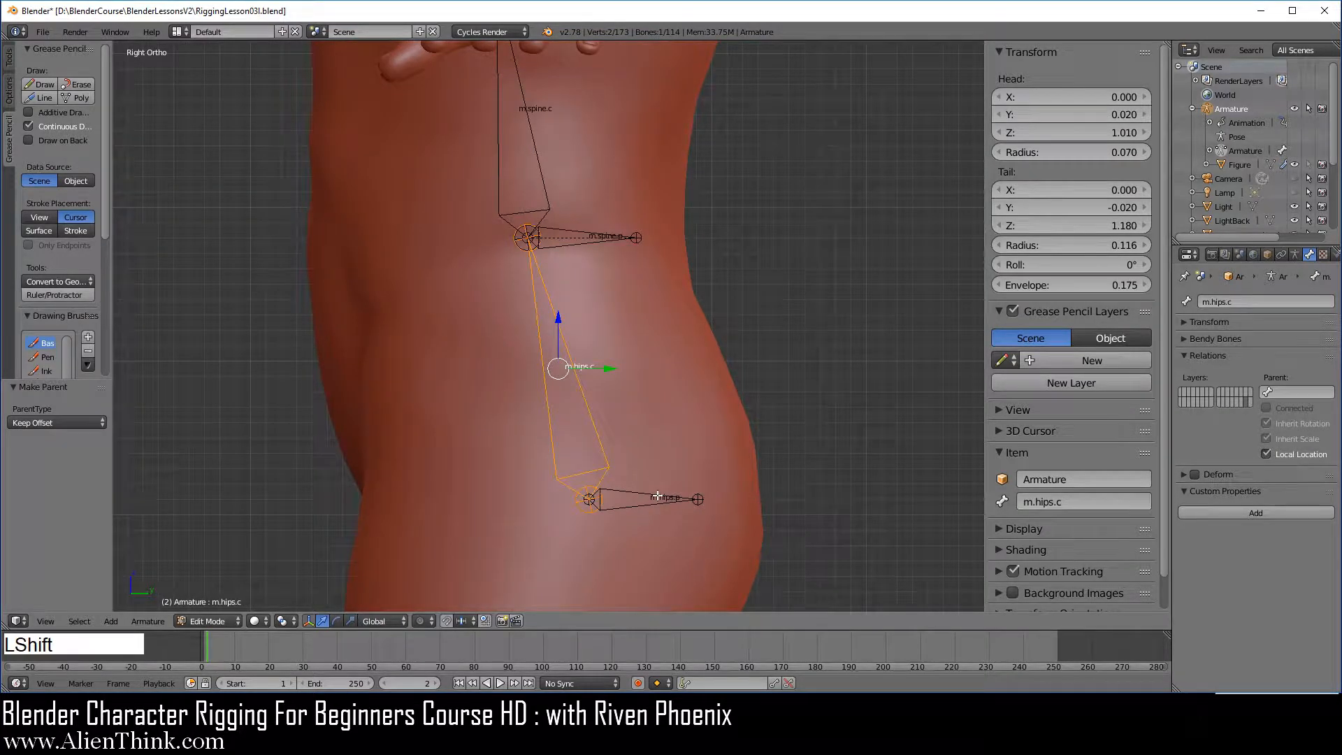
right_click(660, 494, "shift")
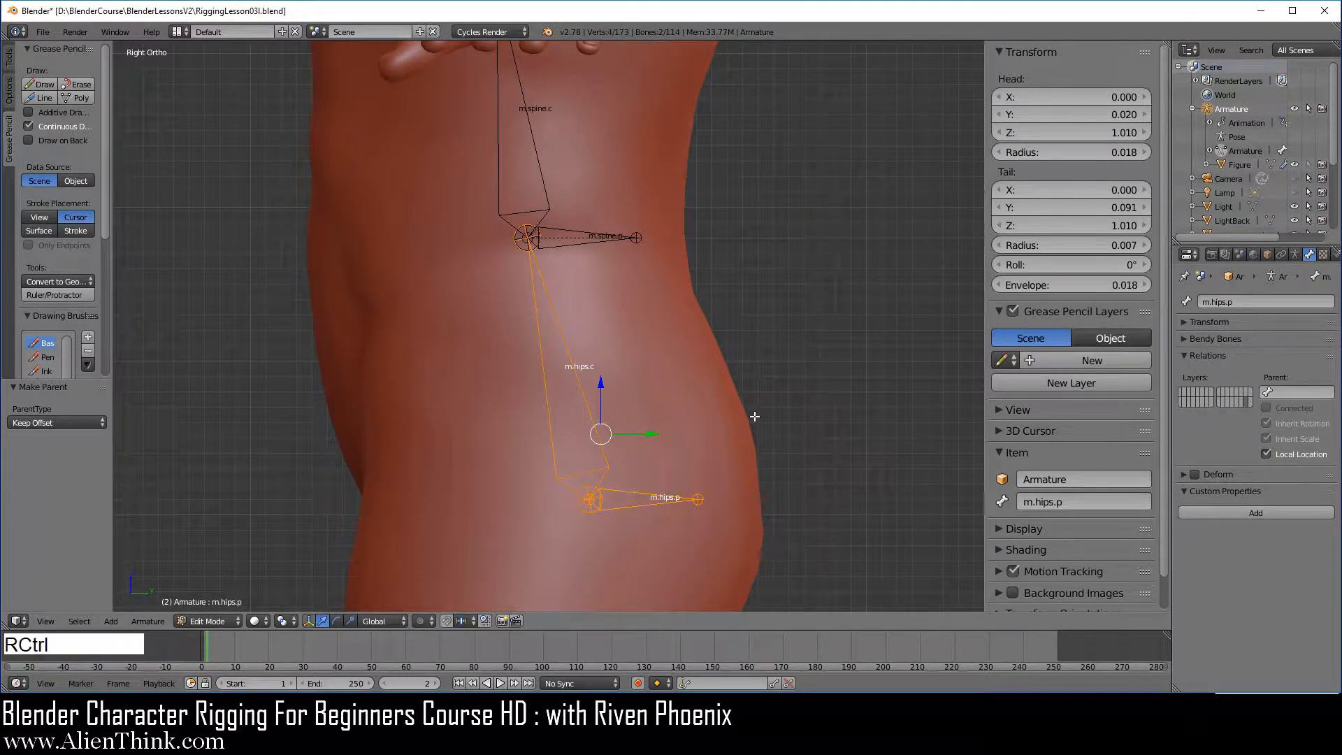
key("ctrl+p")
left_click(754, 417)
Step: Switch the armature to Pose Mode and test-rotate m.hips.p and m.spine.p, cancelling each rotation
left_click(193, 620)
left_click(221, 574)
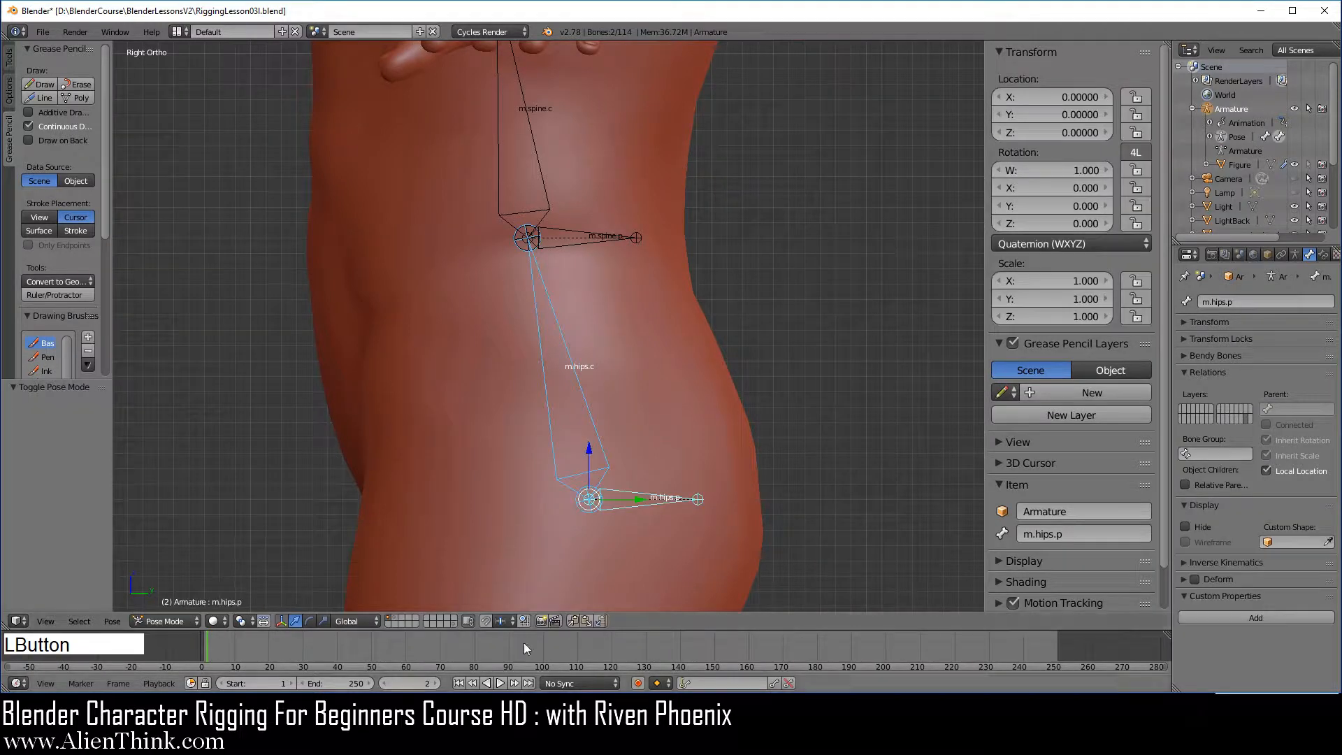
right_click(656, 499)
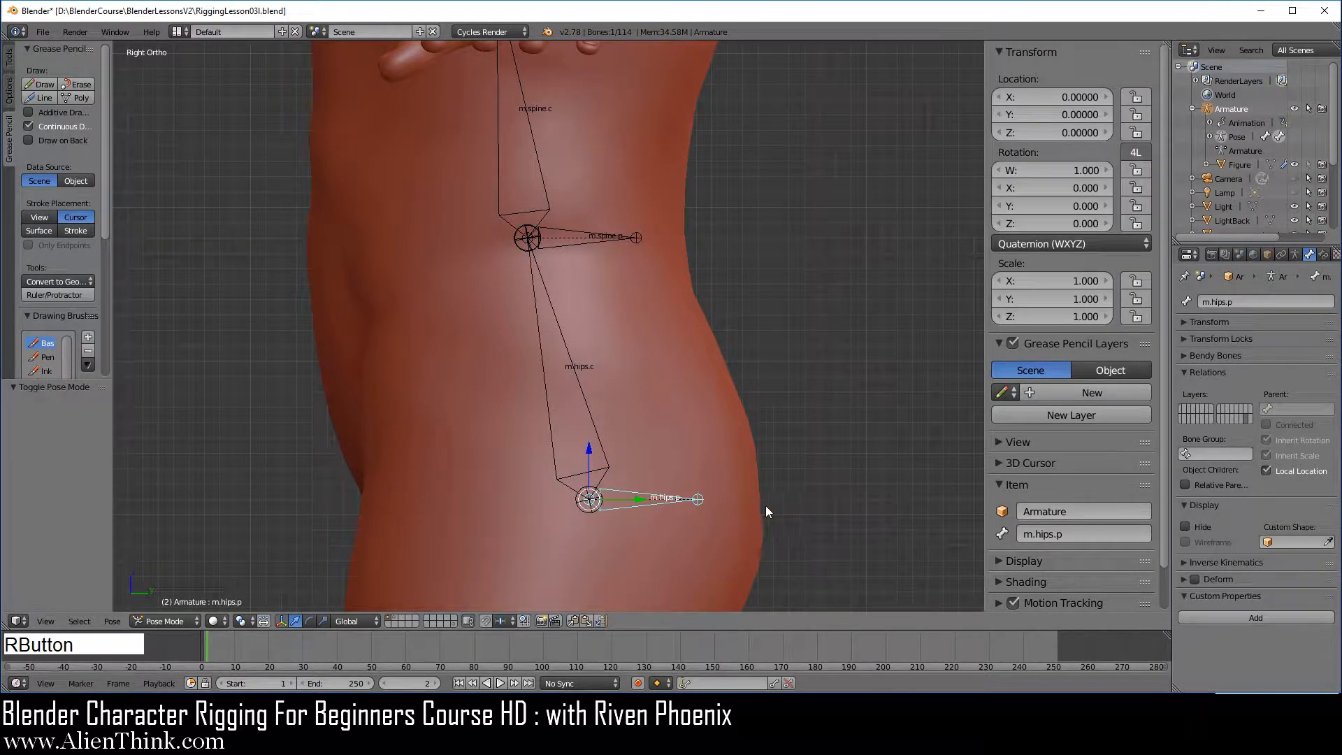
key("r")
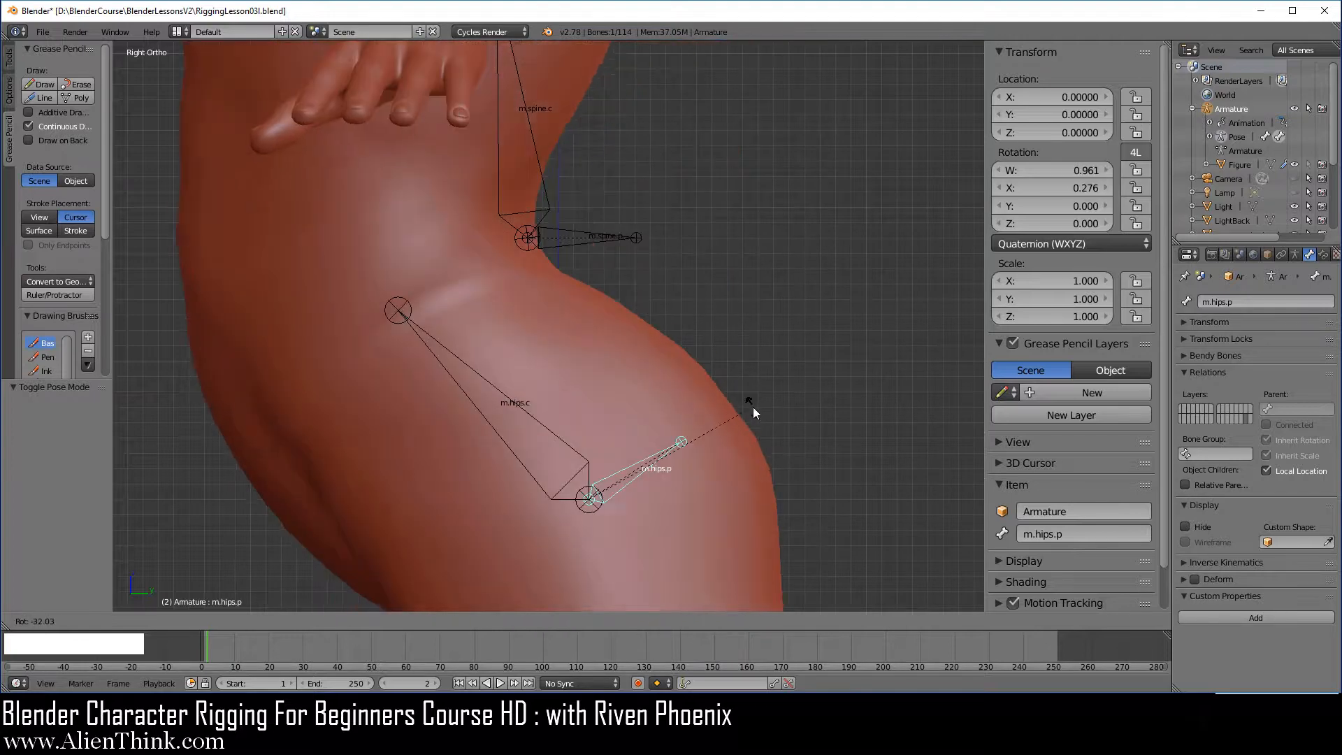
right_click(756, 455)
middle_click_drag(737, 435, 582, 470, "shift")
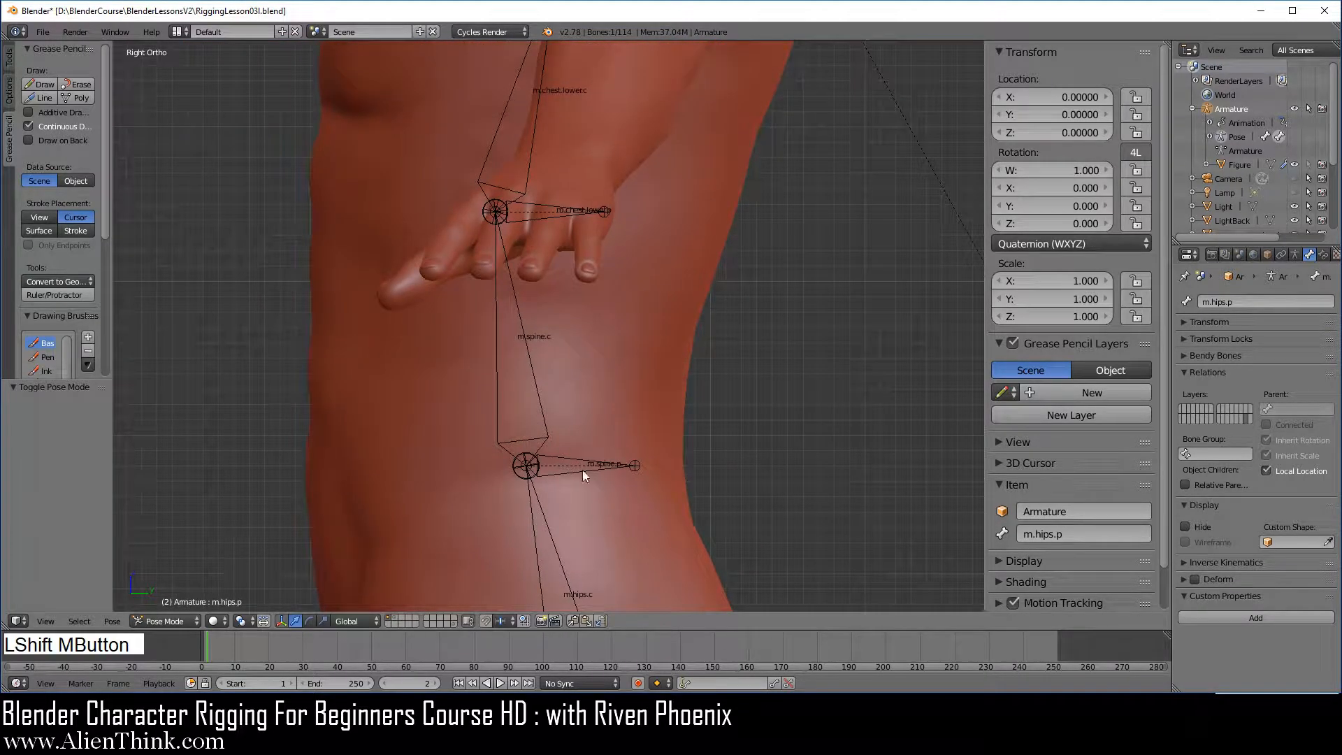
right_click(584, 476)
key("r")
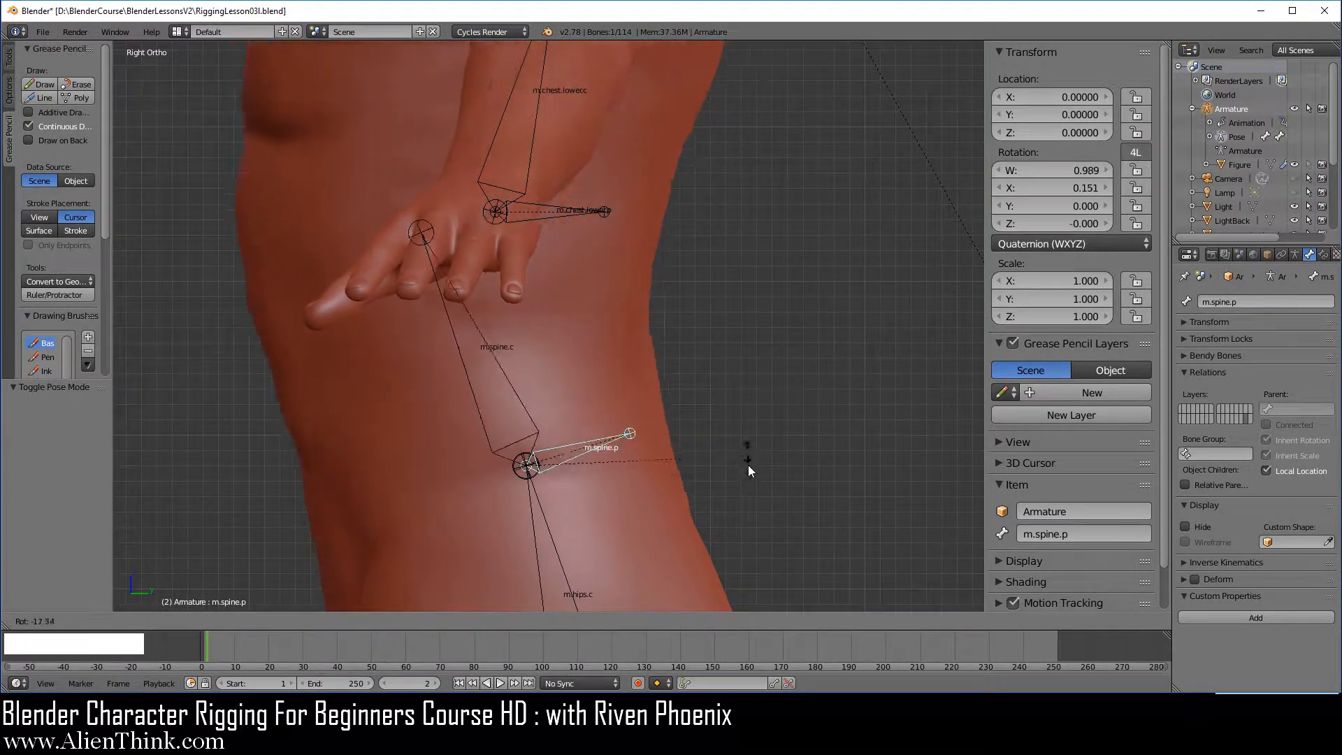
right_click(722, 437)
Step: Test-rotate m.chest.lower.p and m.chest.upper.p in Pose Mode, cancelling each rotation
middle_click_drag(720, 435, 605, 475, "shift")
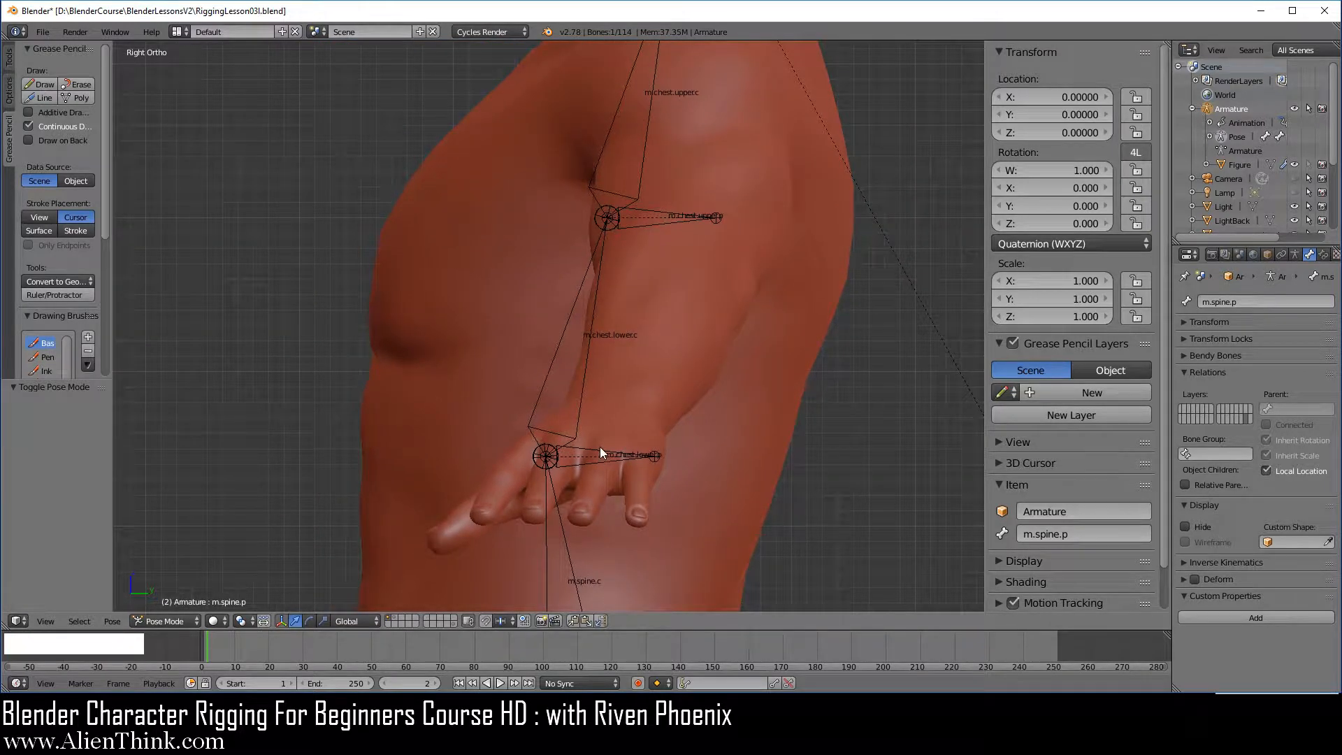
right_click(600, 451)
key("r")
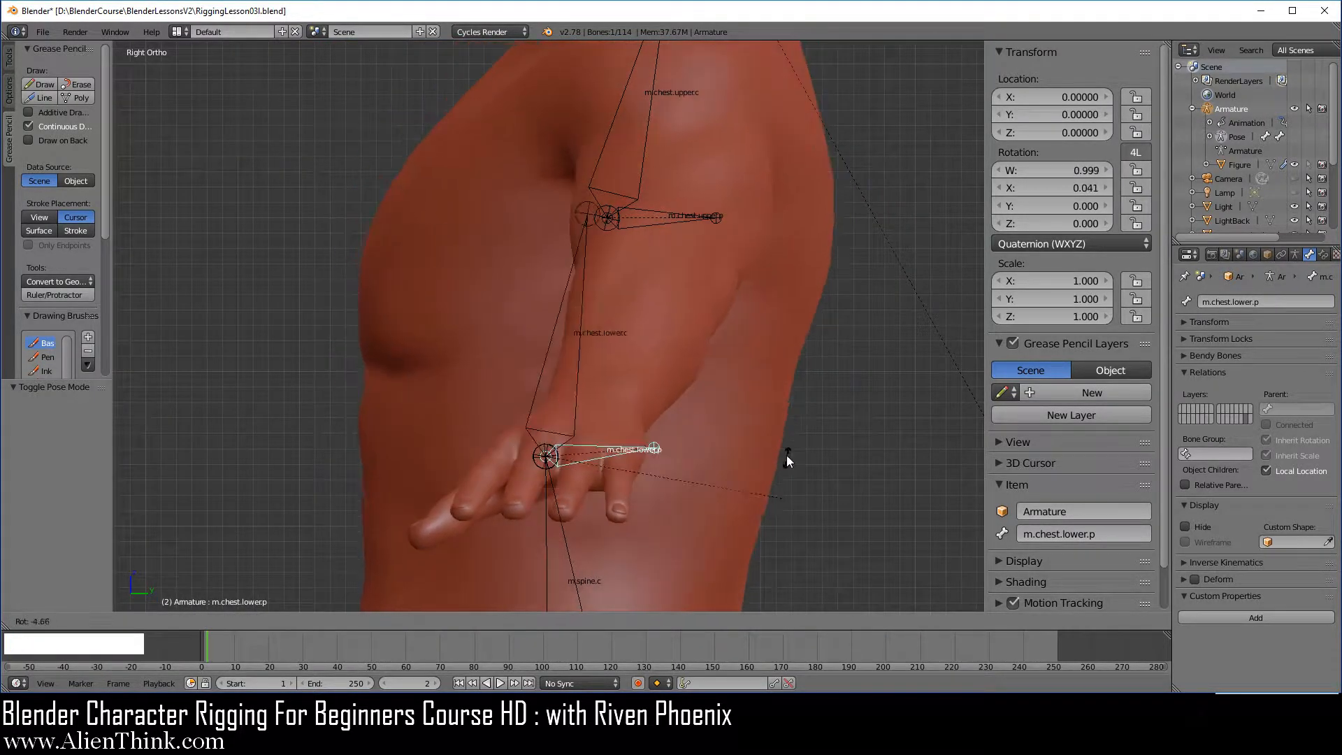
right_click(786, 476)
middle_click_drag(785, 475, 664, 350, "shift")
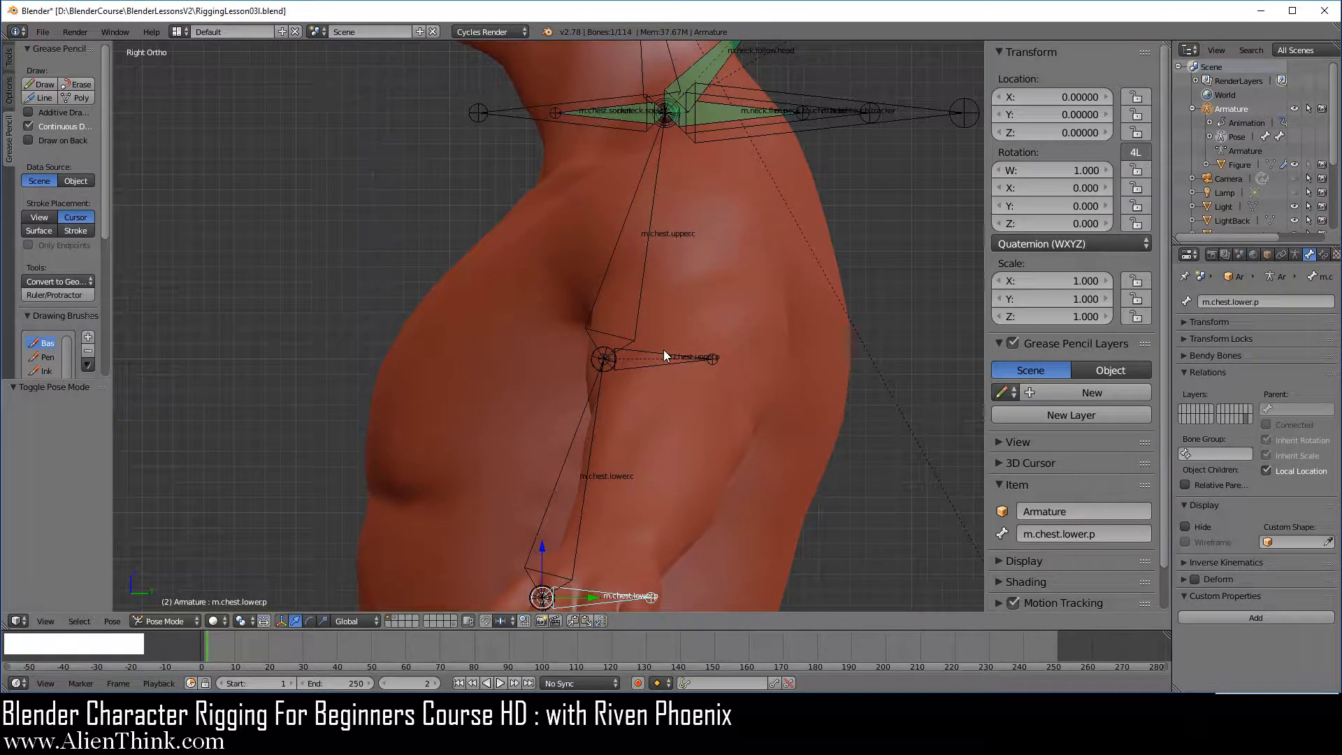
right_click(661, 352)
key("r")
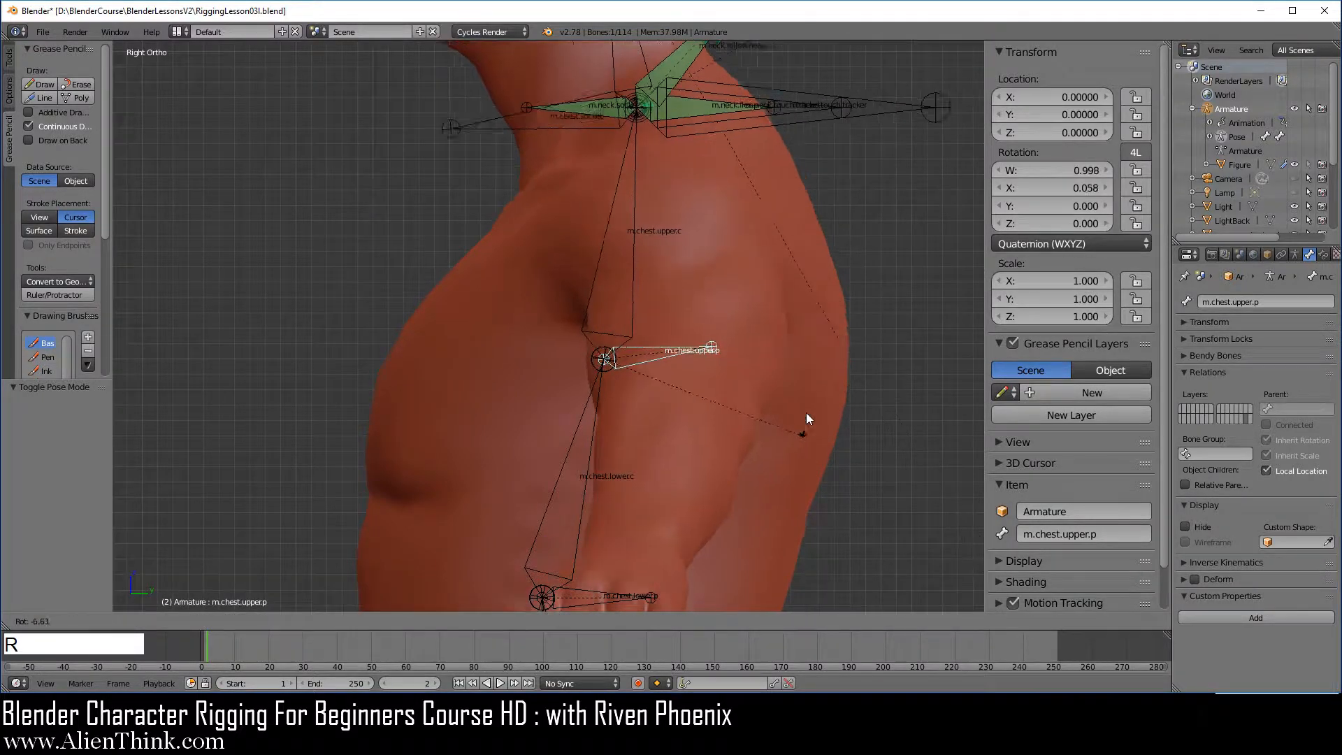
right_click(783, 456)
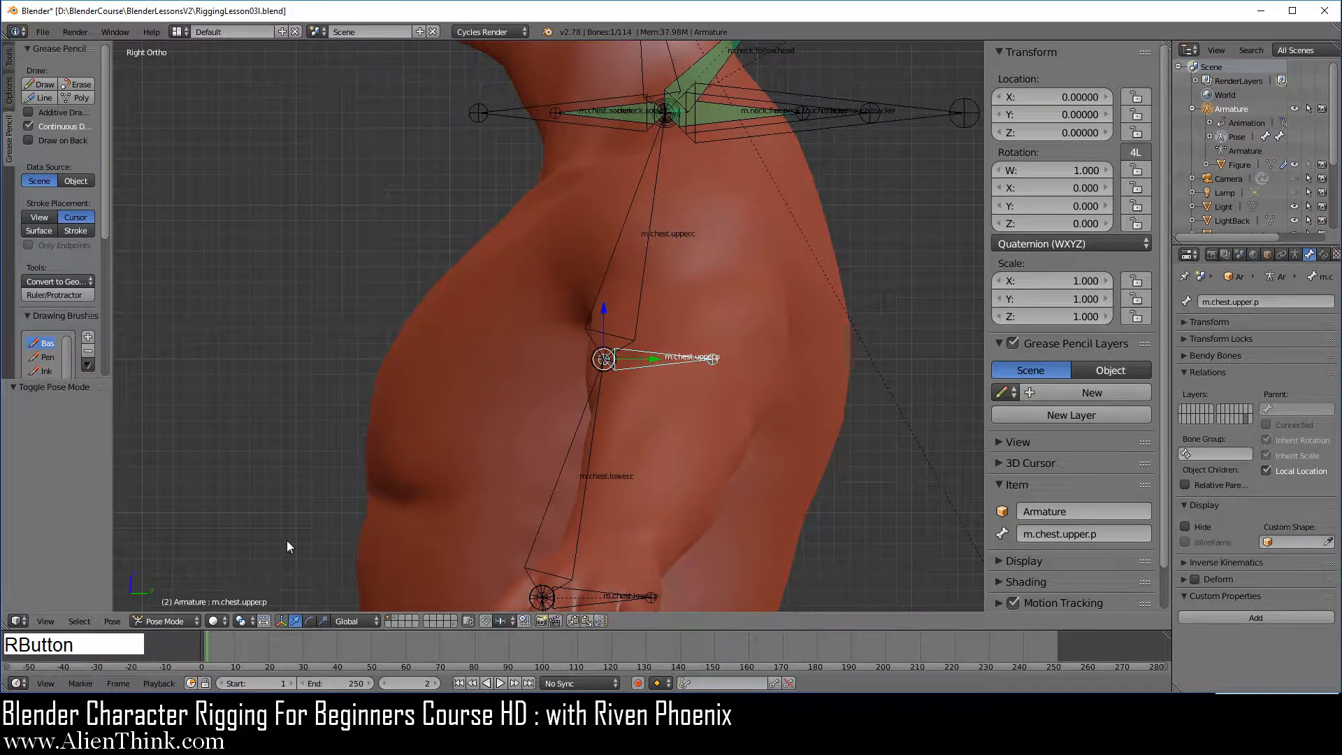
Step: Return the armature to Edit Mode and examine the parent relations of the upper and lower chest bones
left_click(195, 620)
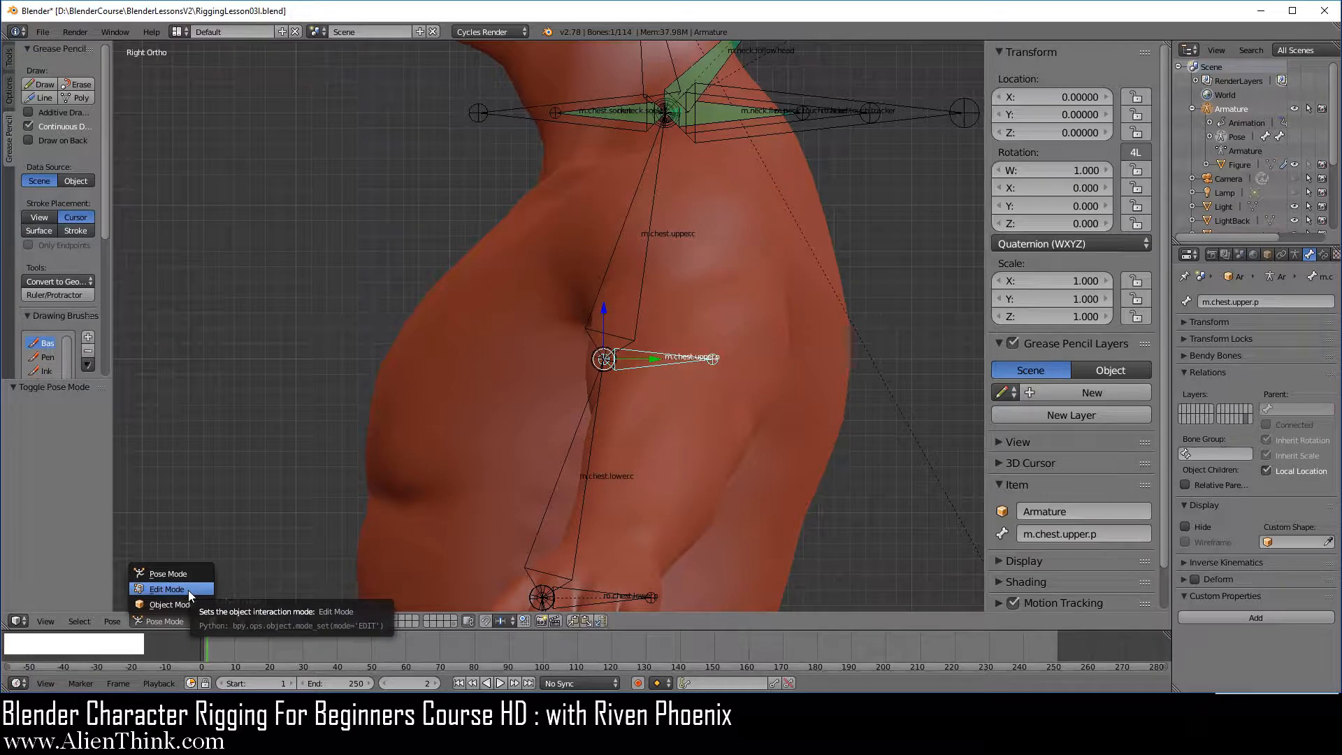
left_click(187, 590)
middle_click_drag(672, 453, 657, 372, "shift")
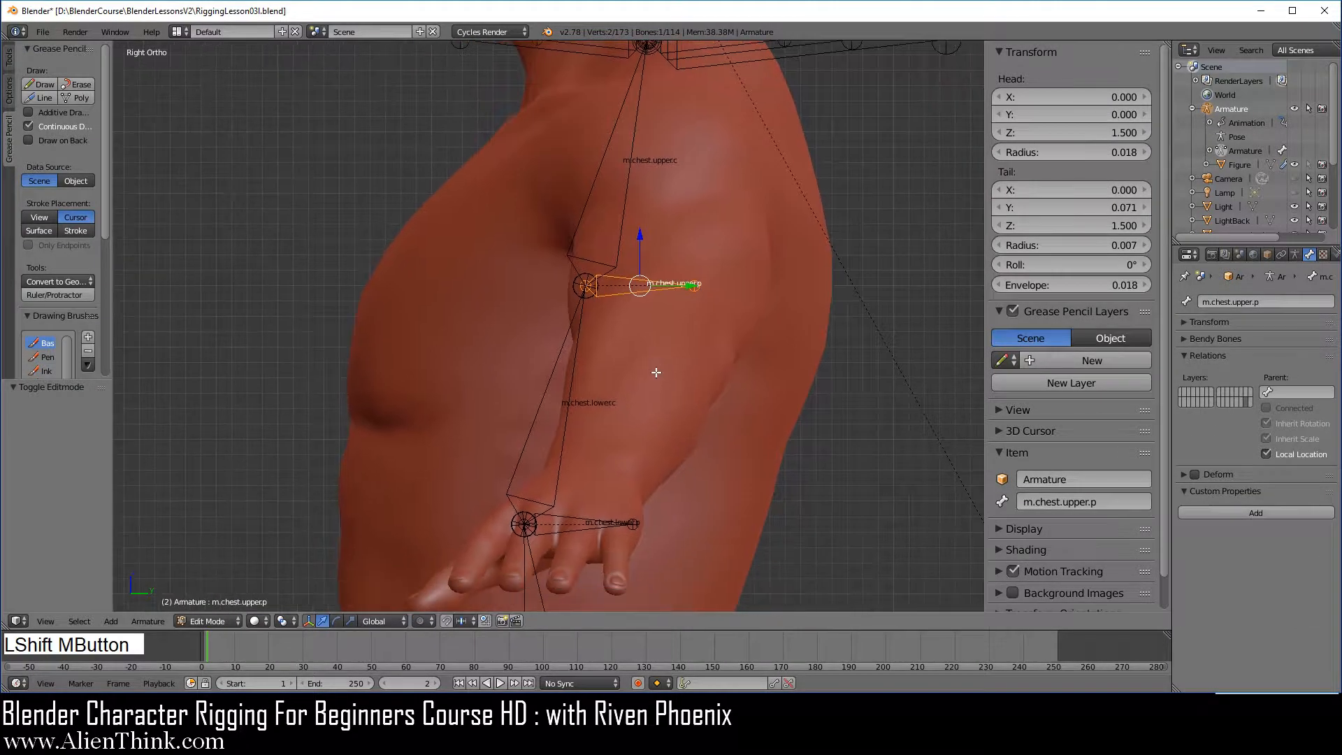
right_click(620, 229)
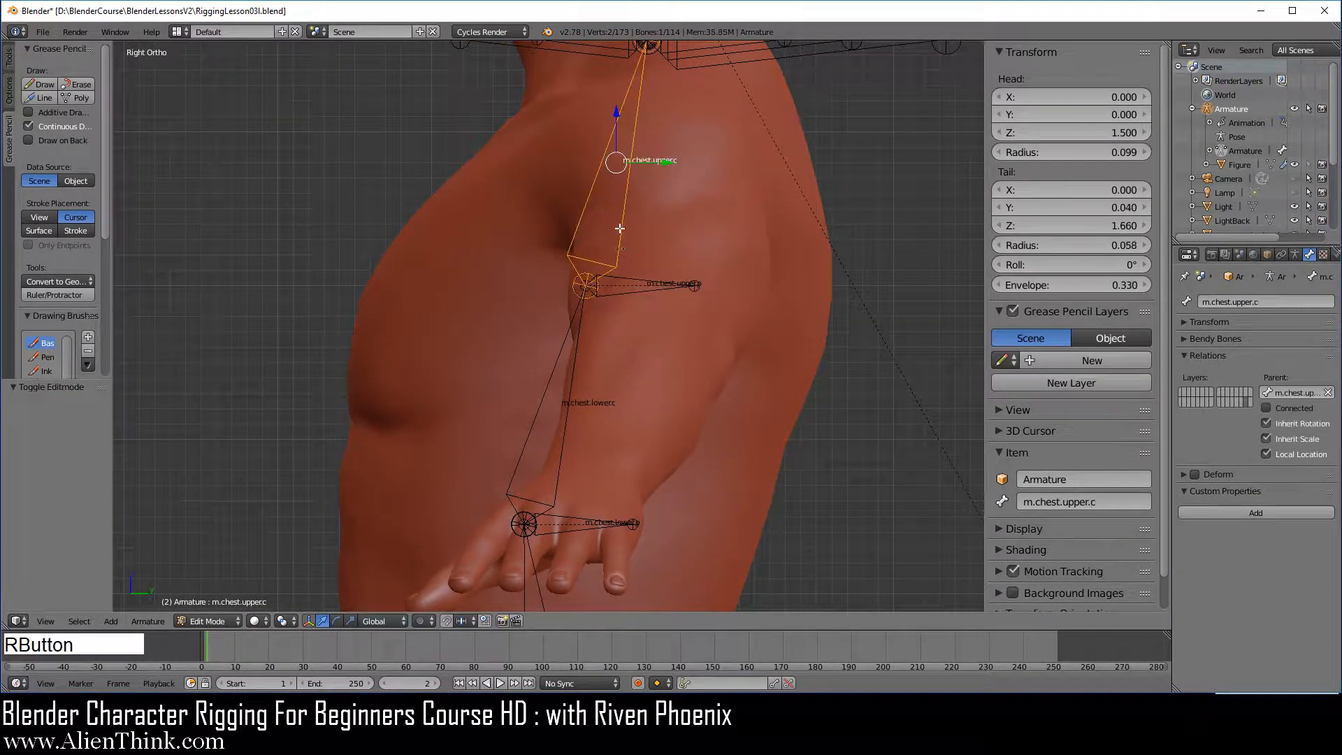
right_click(635, 290)
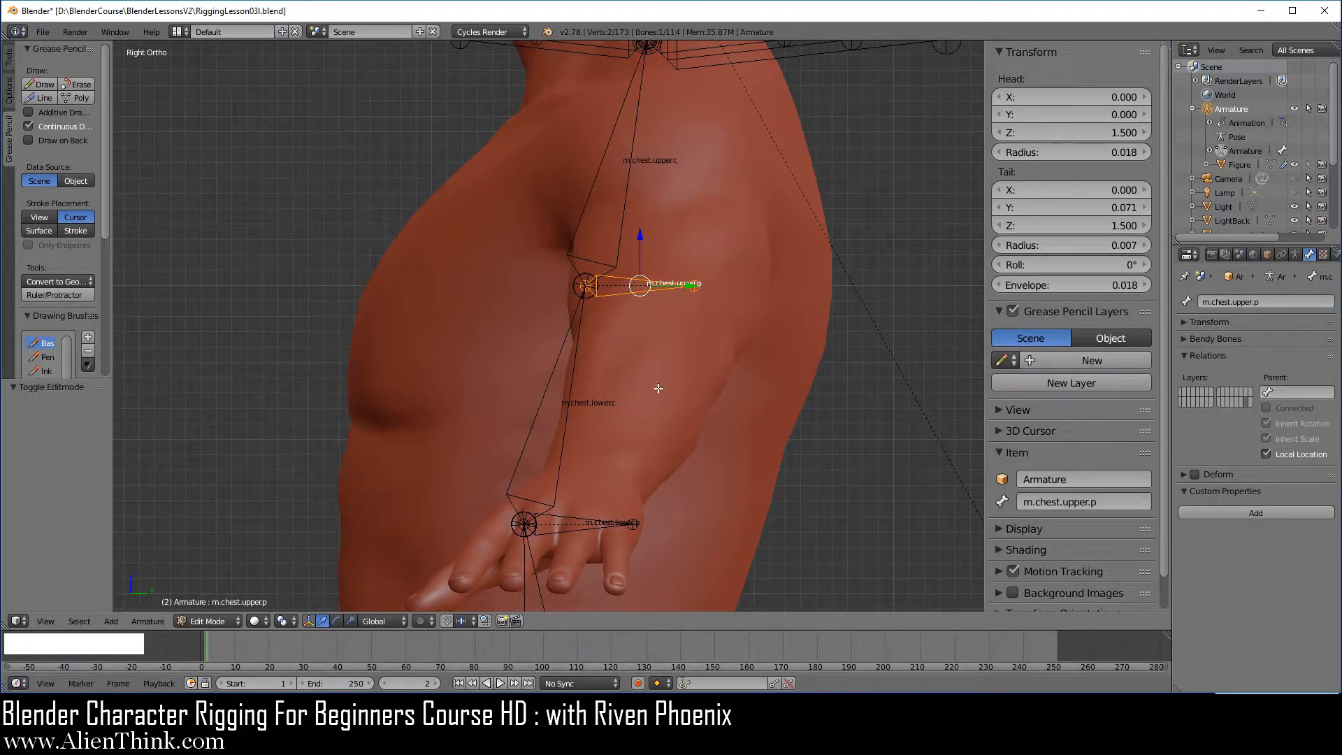
right_click(576, 359)
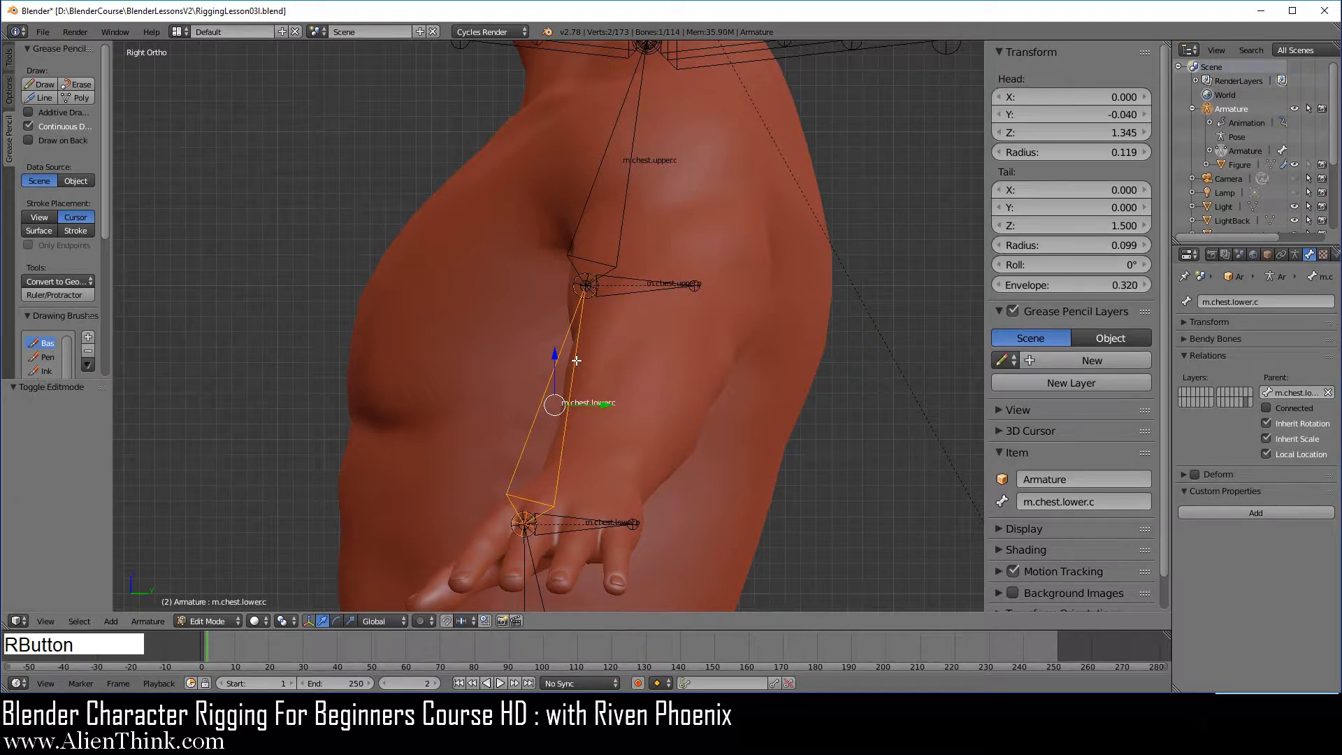
right_click(631, 284)
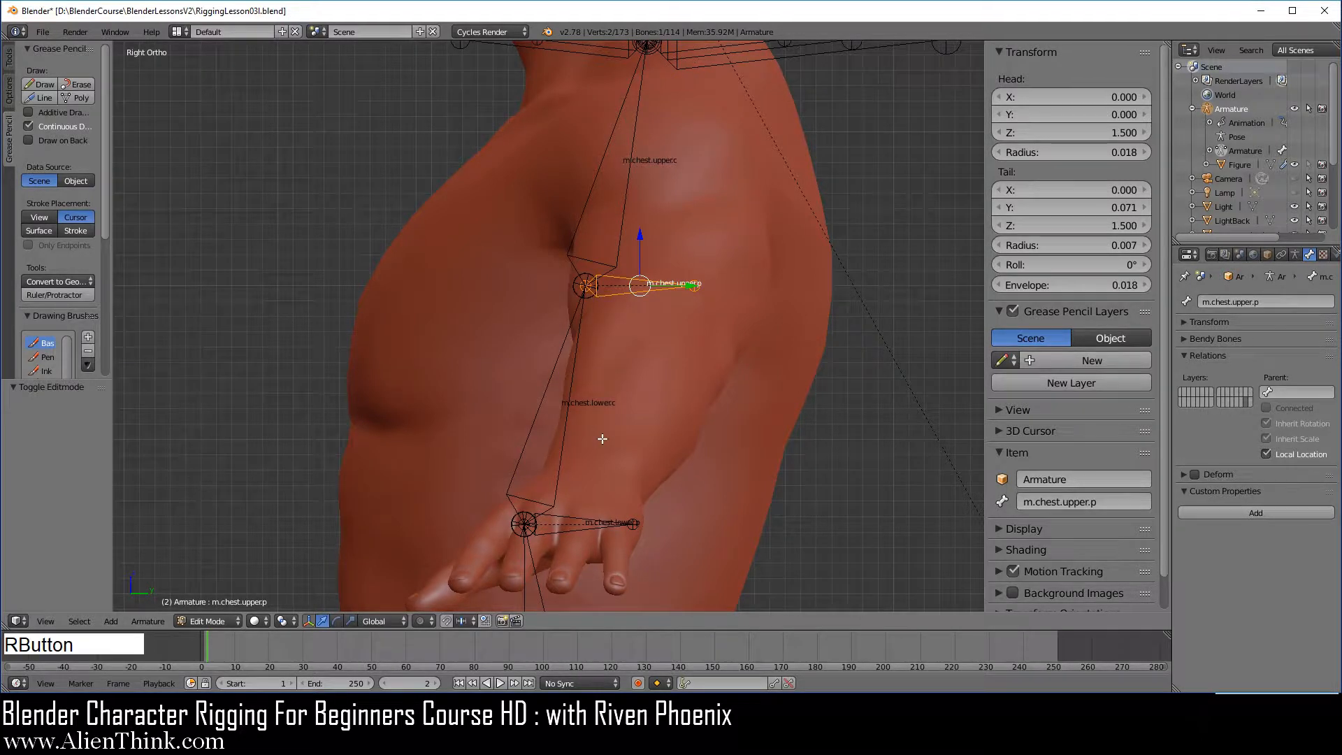
right_click(573, 378)
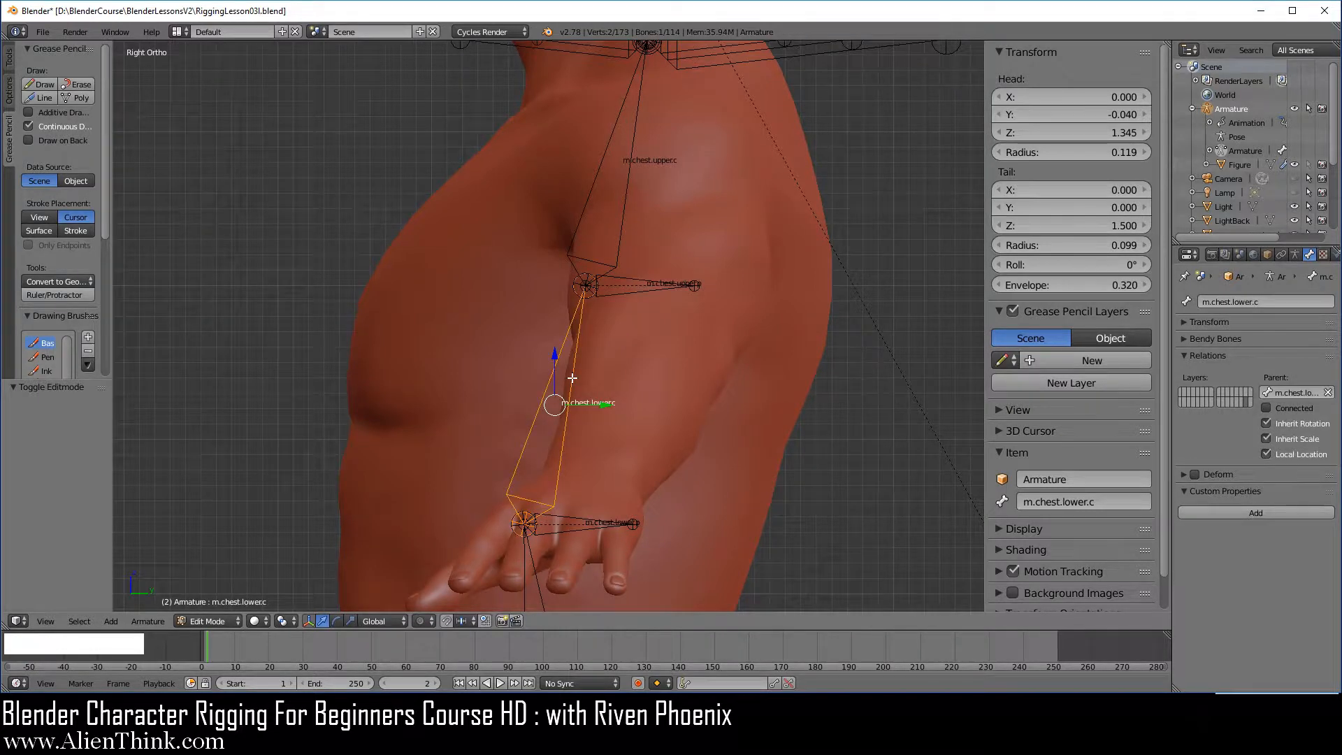
right_click(591, 521)
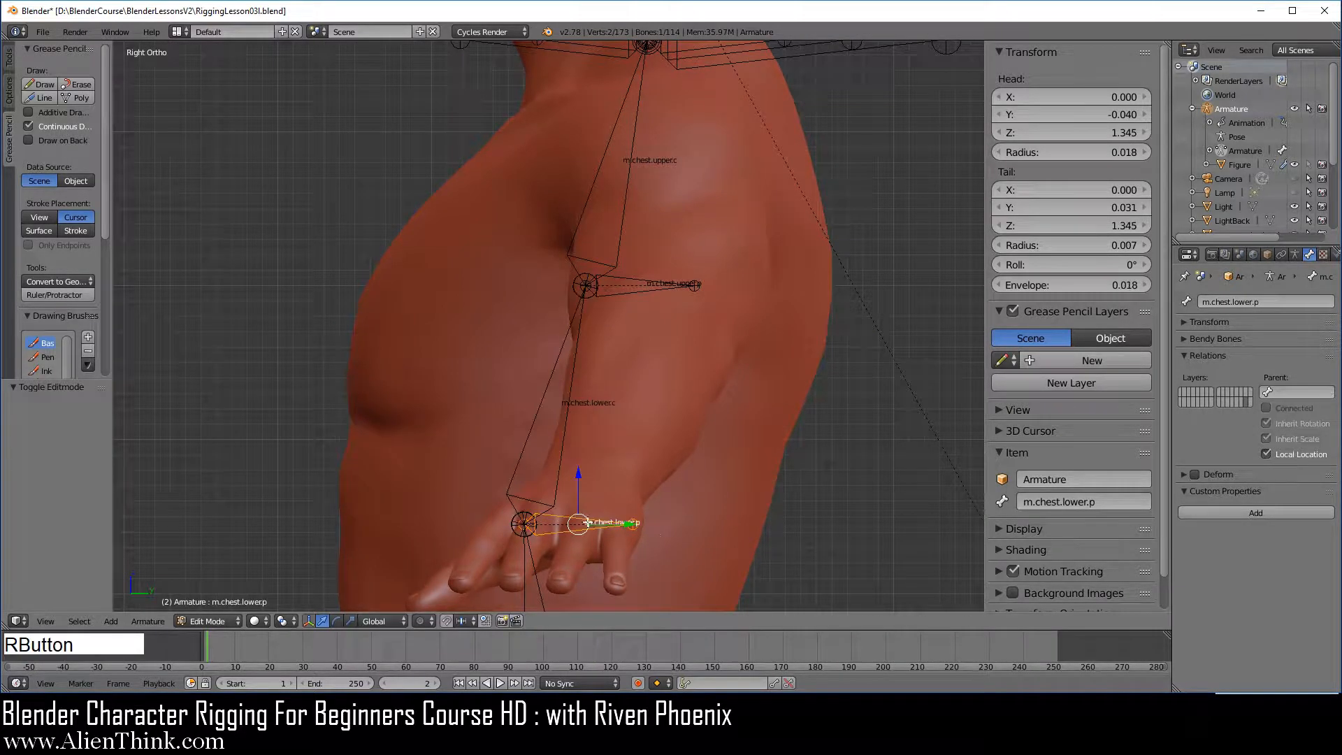
Step: Parent m.chest.upper.p to m.chest.lower.c as Connected and check the relations of both bones
right_click(632, 291)
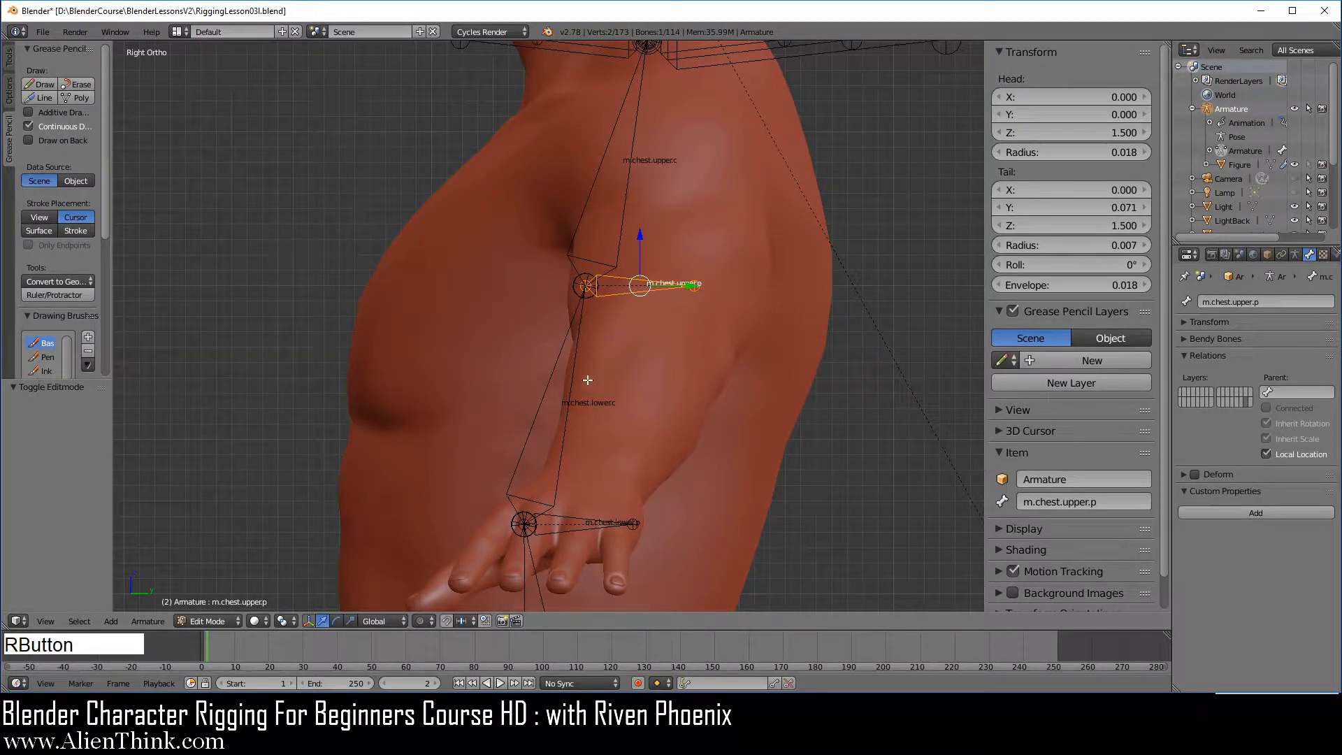
right_click(578, 354, "shift")
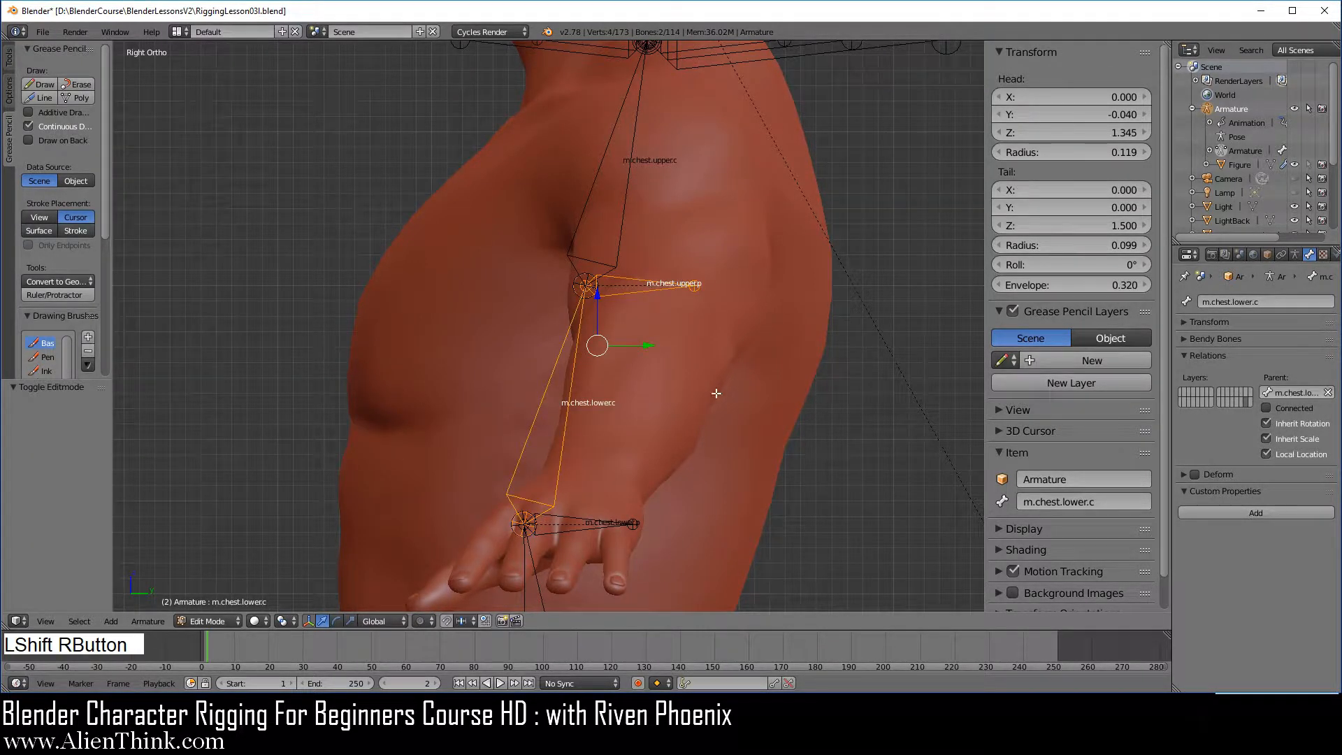
key("ctrl+p")
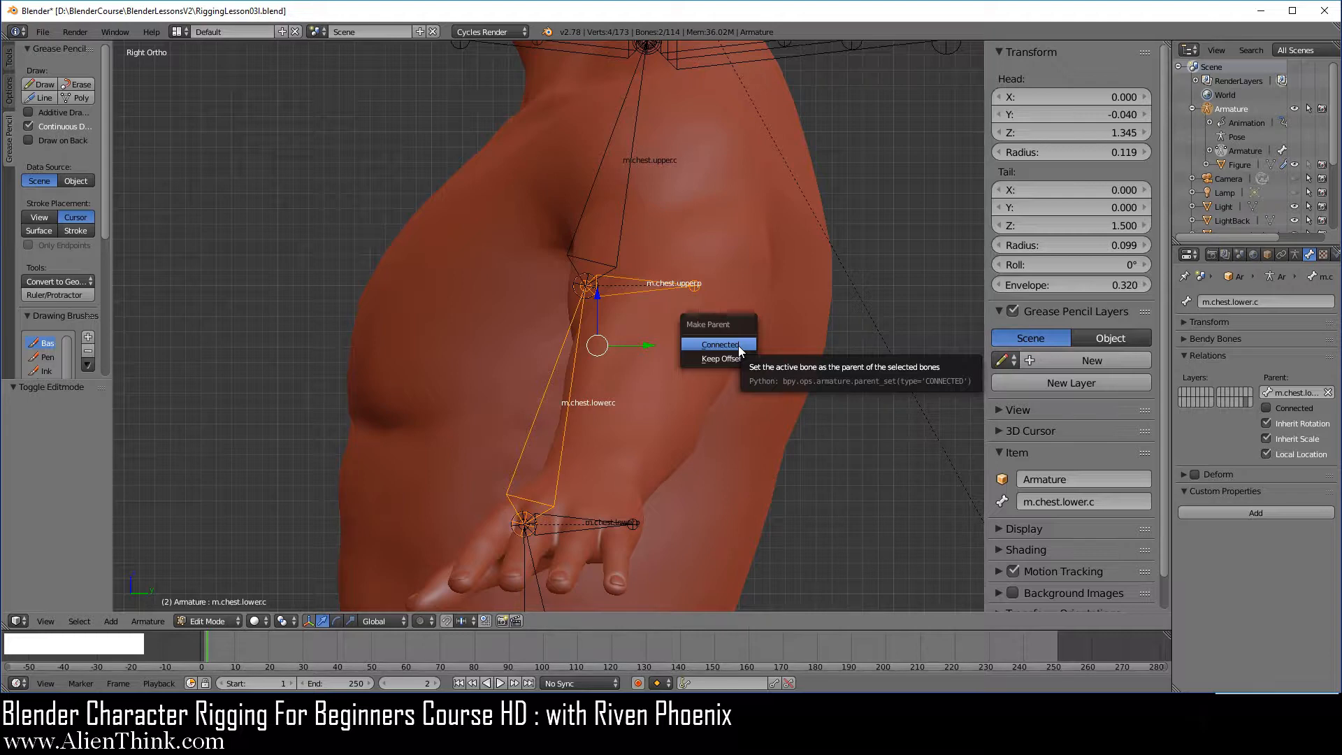
left_click(738, 345)
right_click(581, 330)
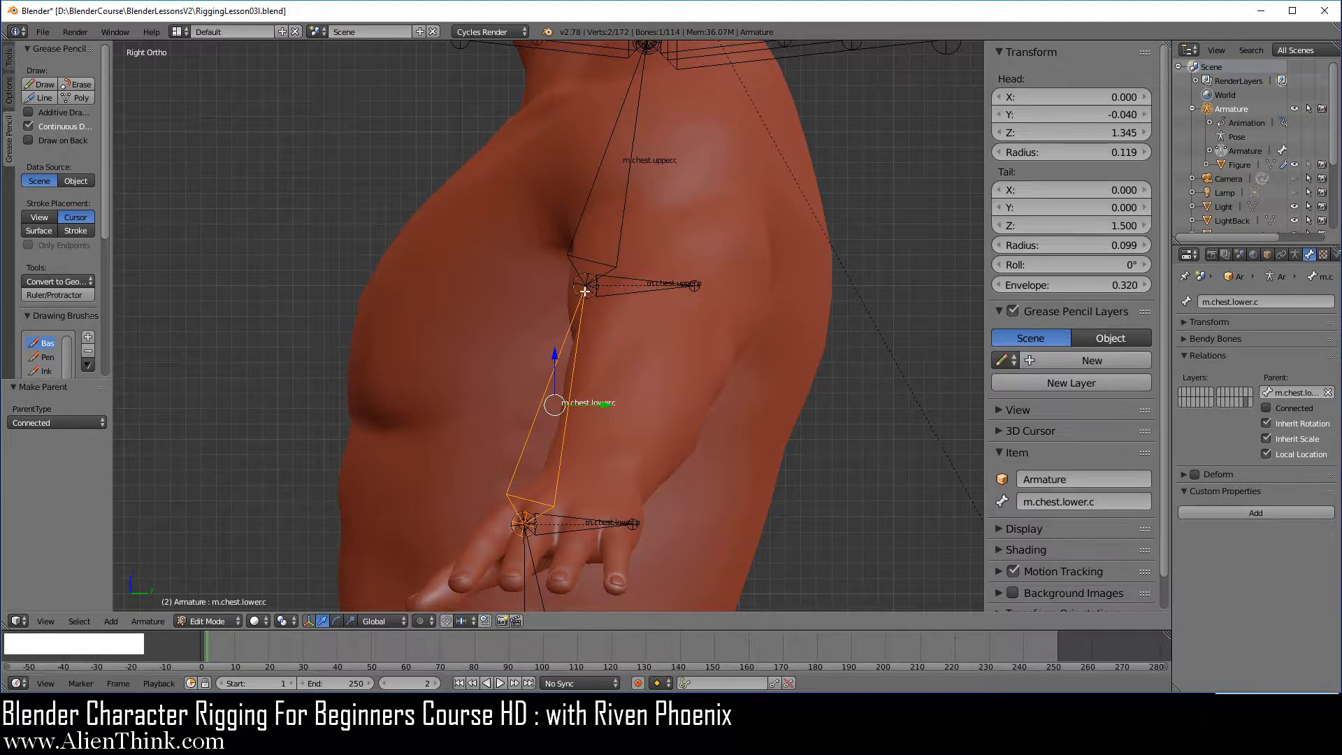
right_click(631, 292)
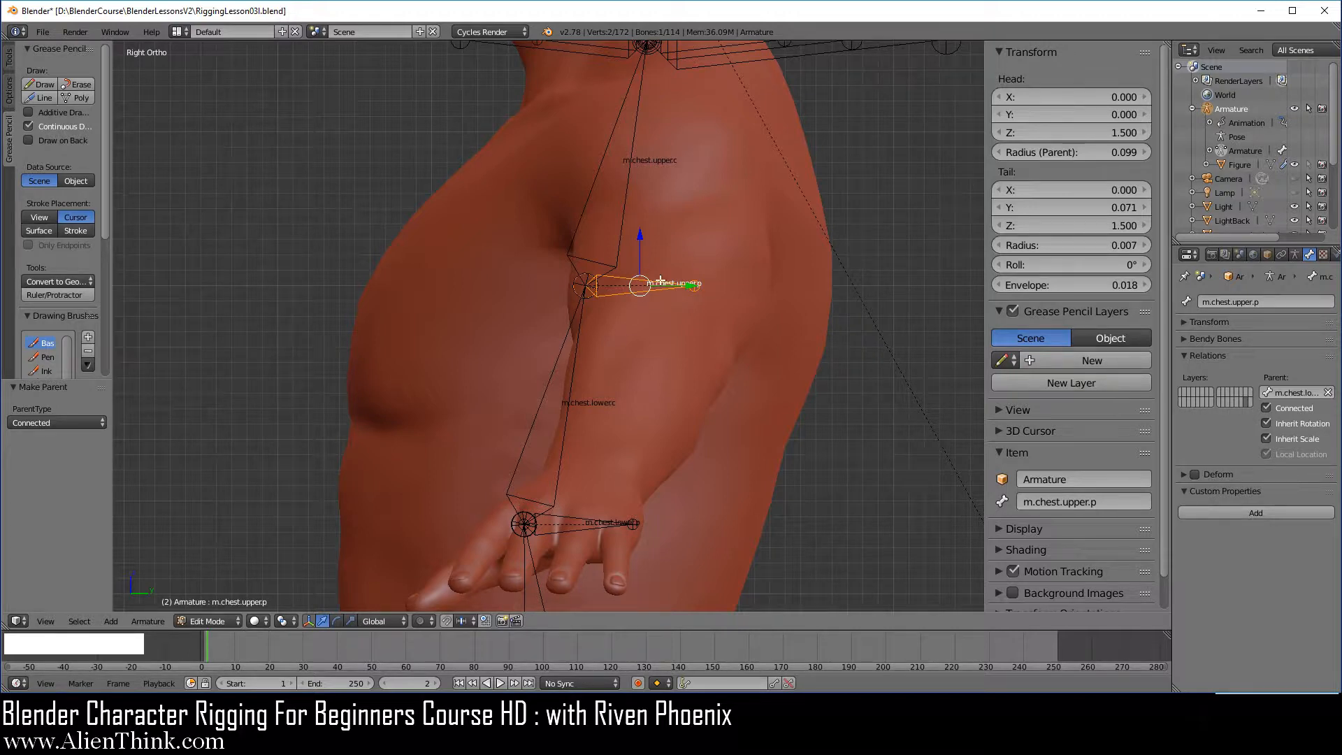
Step: Check the upper chest bones' parent relations and parent m.chest.lower.p to m.spine.c as Connected
right_click(623, 238)
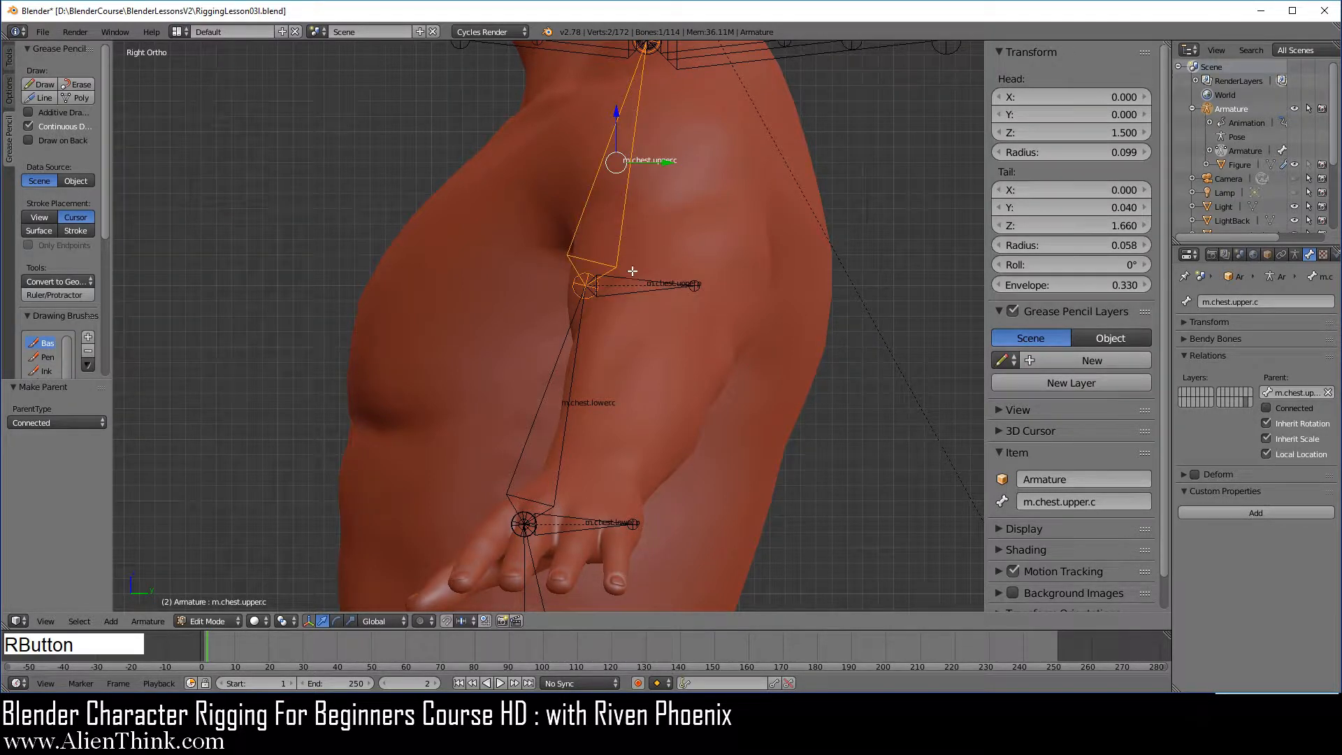
right_click(632, 276)
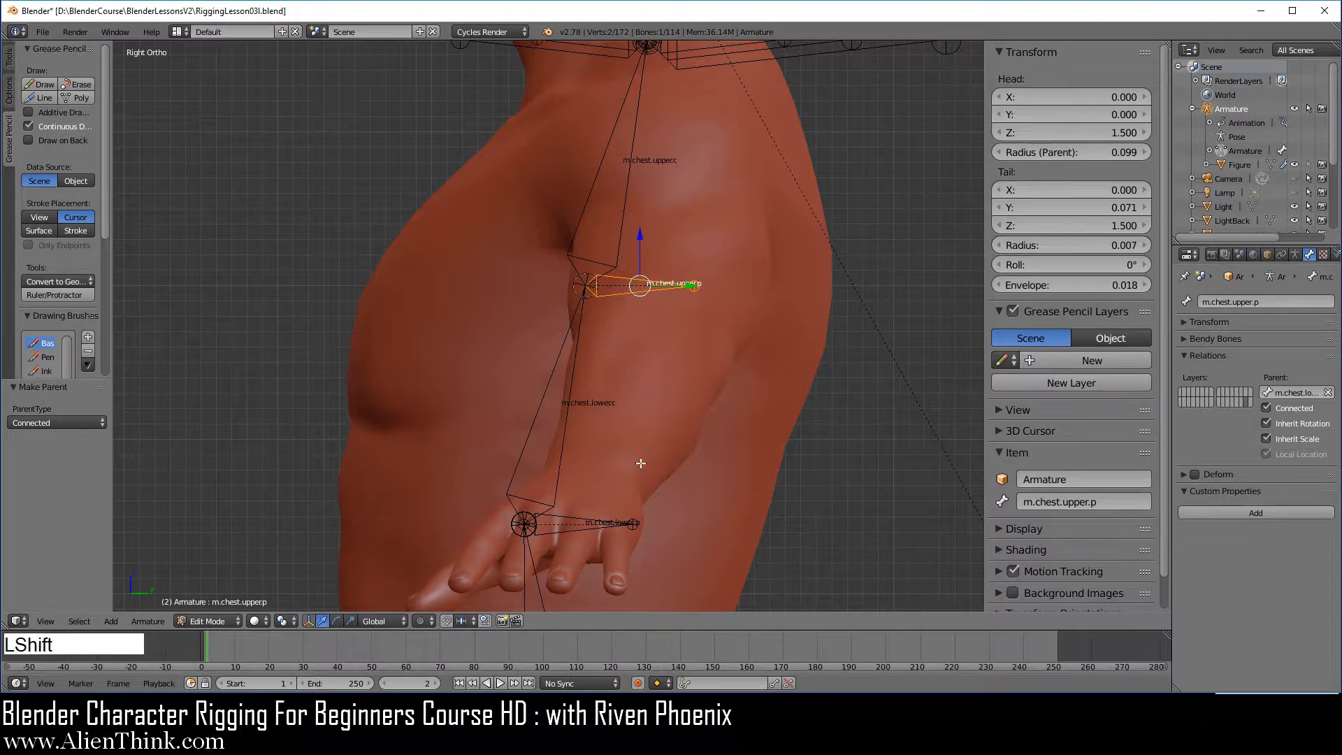
middle_click_drag(640, 464, 643, 196, "shift")
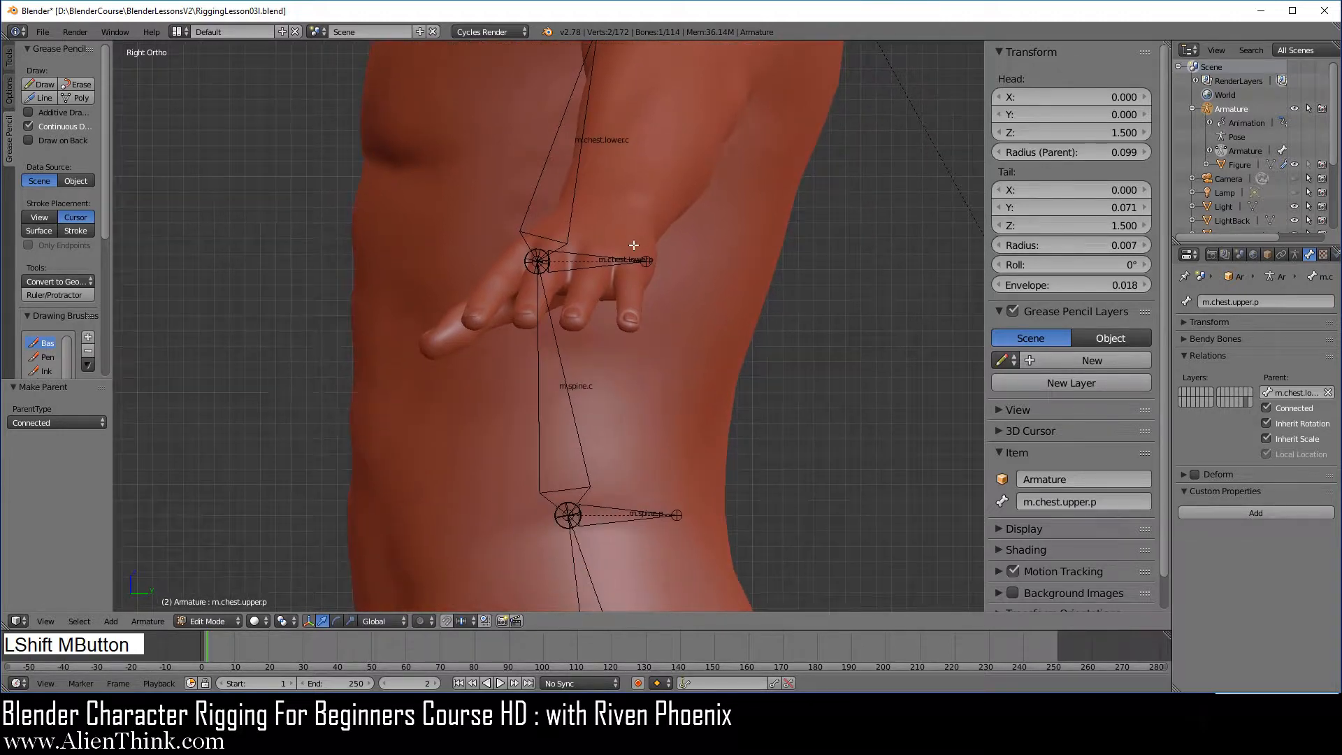
right_click(597, 268)
right_click(562, 371, "shift")
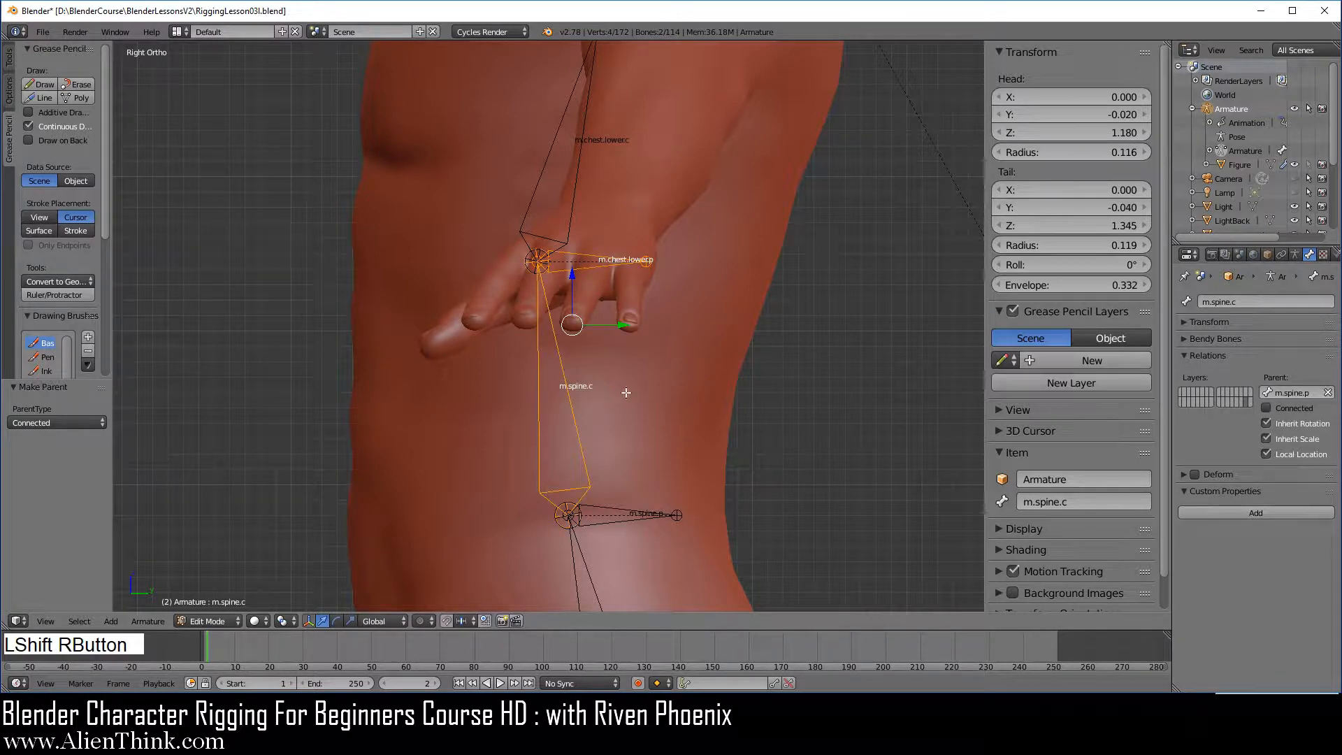
key("ctrl+p")
left_click(727, 389)
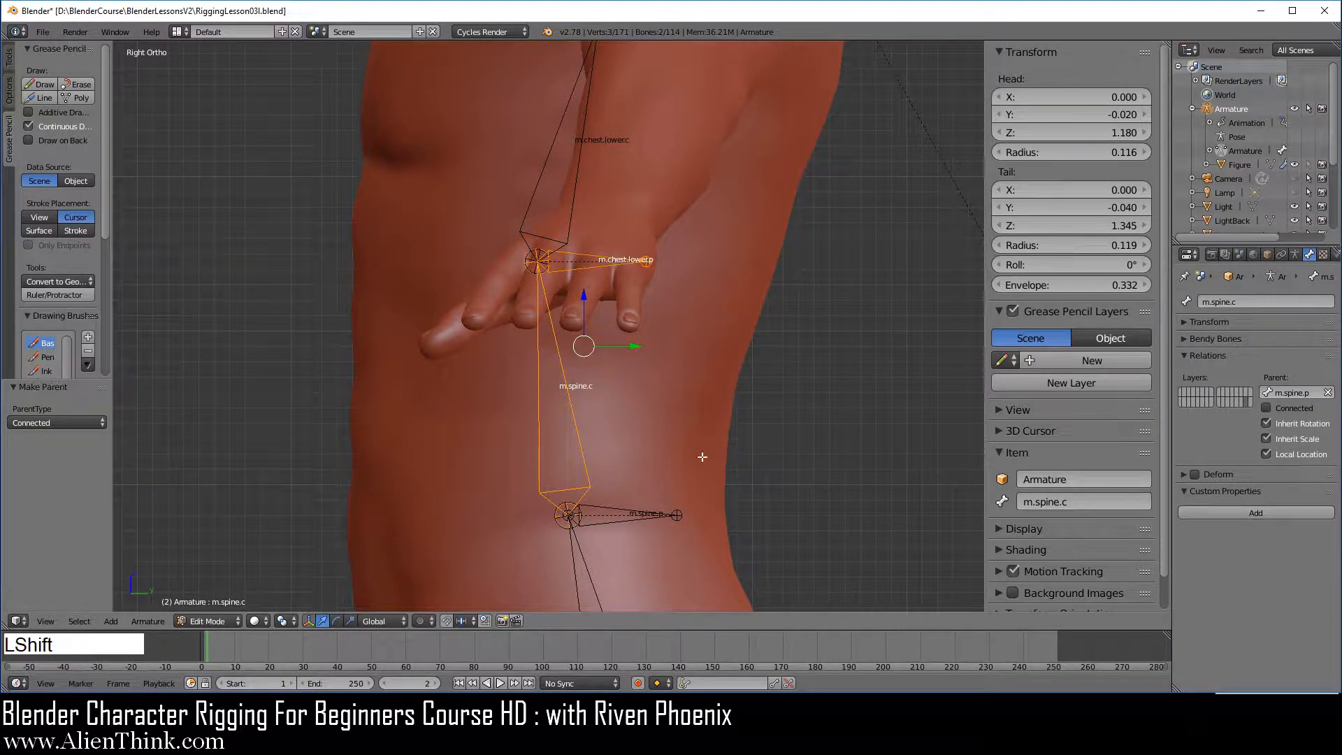
Step: Parent m.spine.p to m.hips.c with the Connected option
middle_click_drag(702, 456, 694, 180, "shift")
right_click(614, 245)
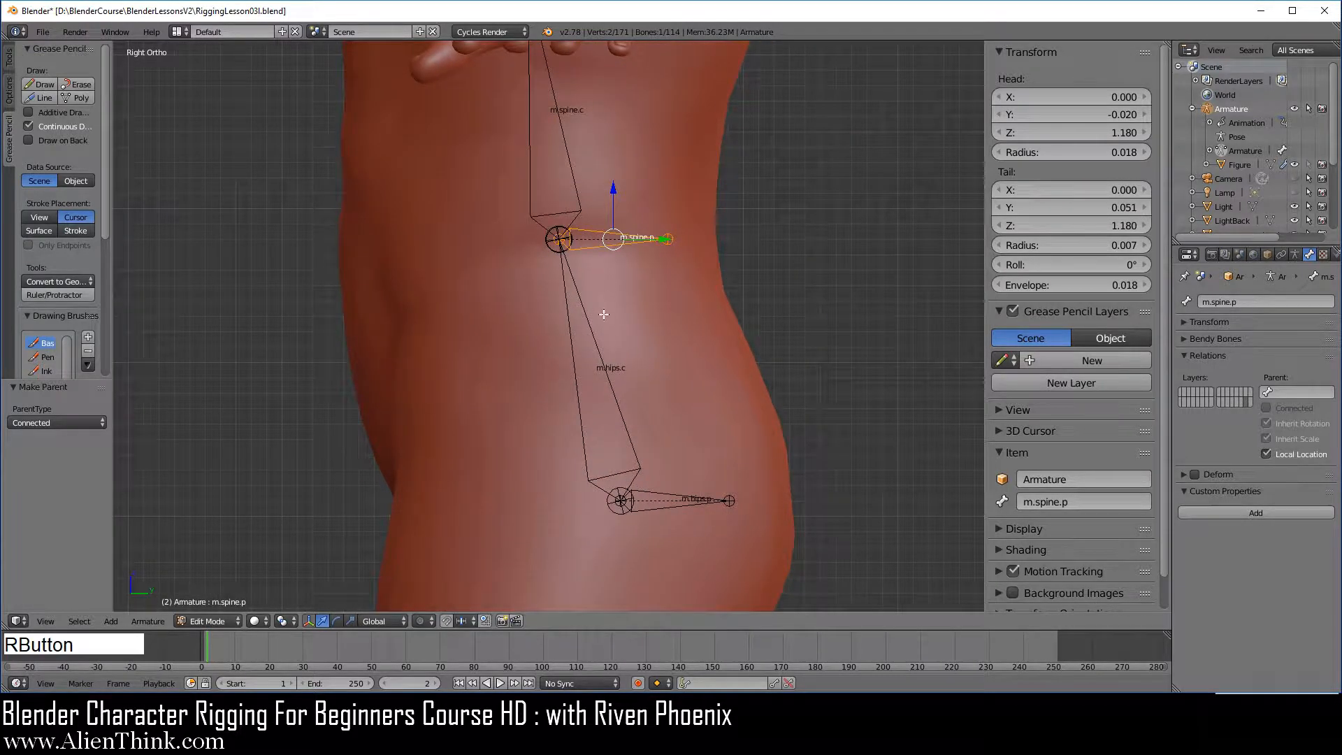
right_click(596, 330, "shift")
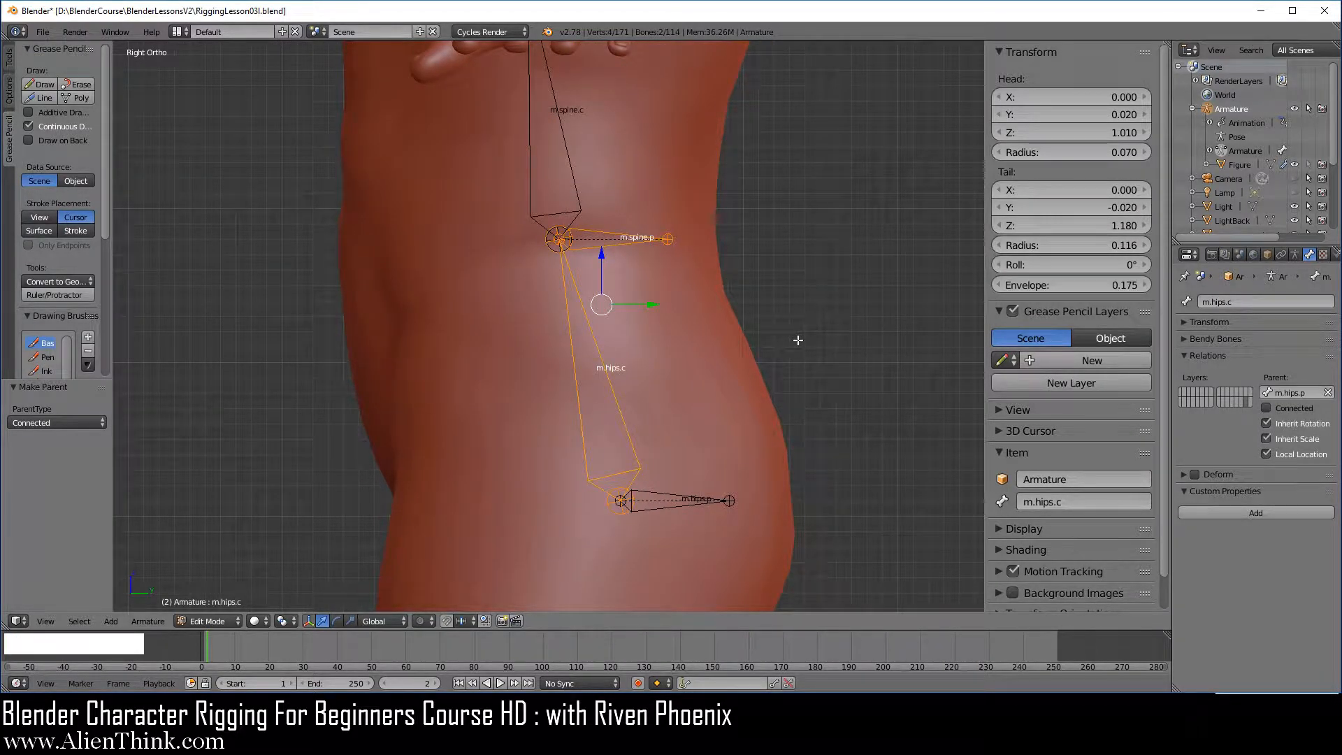
key("ctrl+p")
left_click(799, 340)
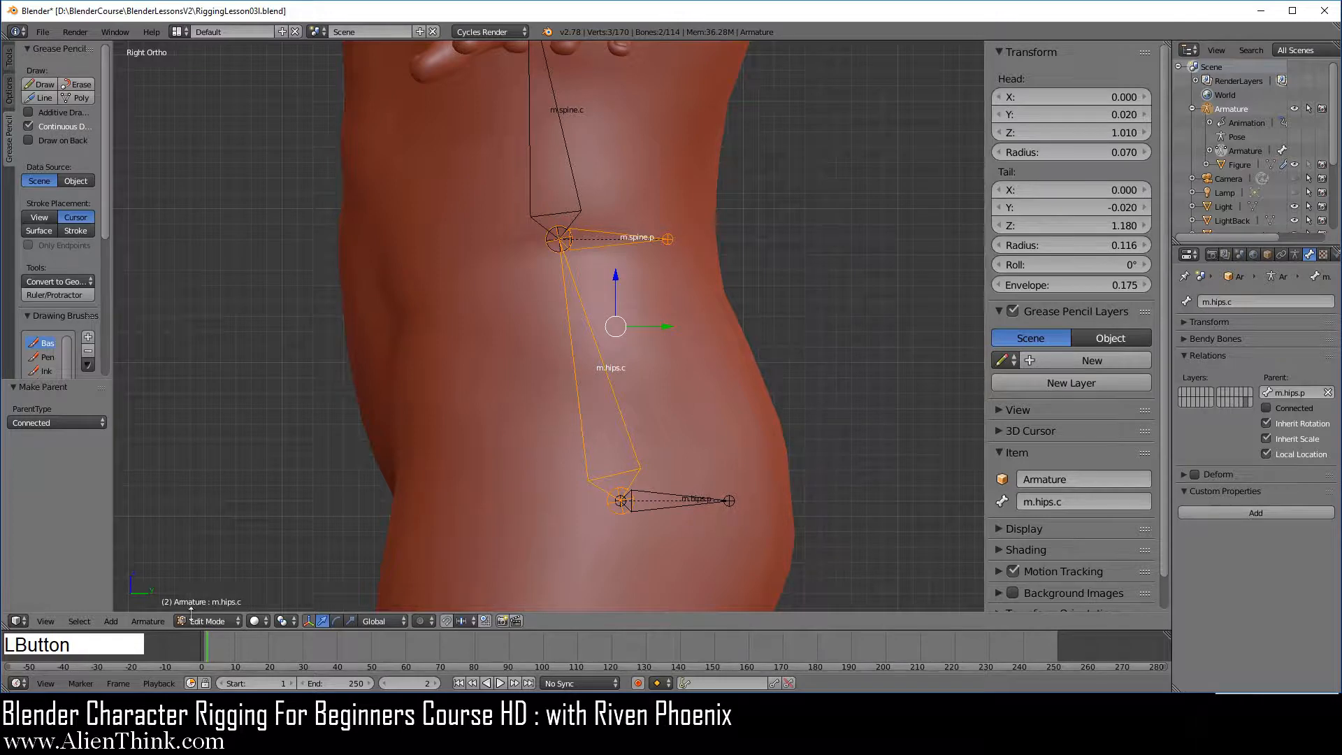
Step: Switch the armature to Pose Mode and test-rotate m.hips.p and m.spine.p, cancelling each rotation
left_click(211, 621)
left_click(220, 575)
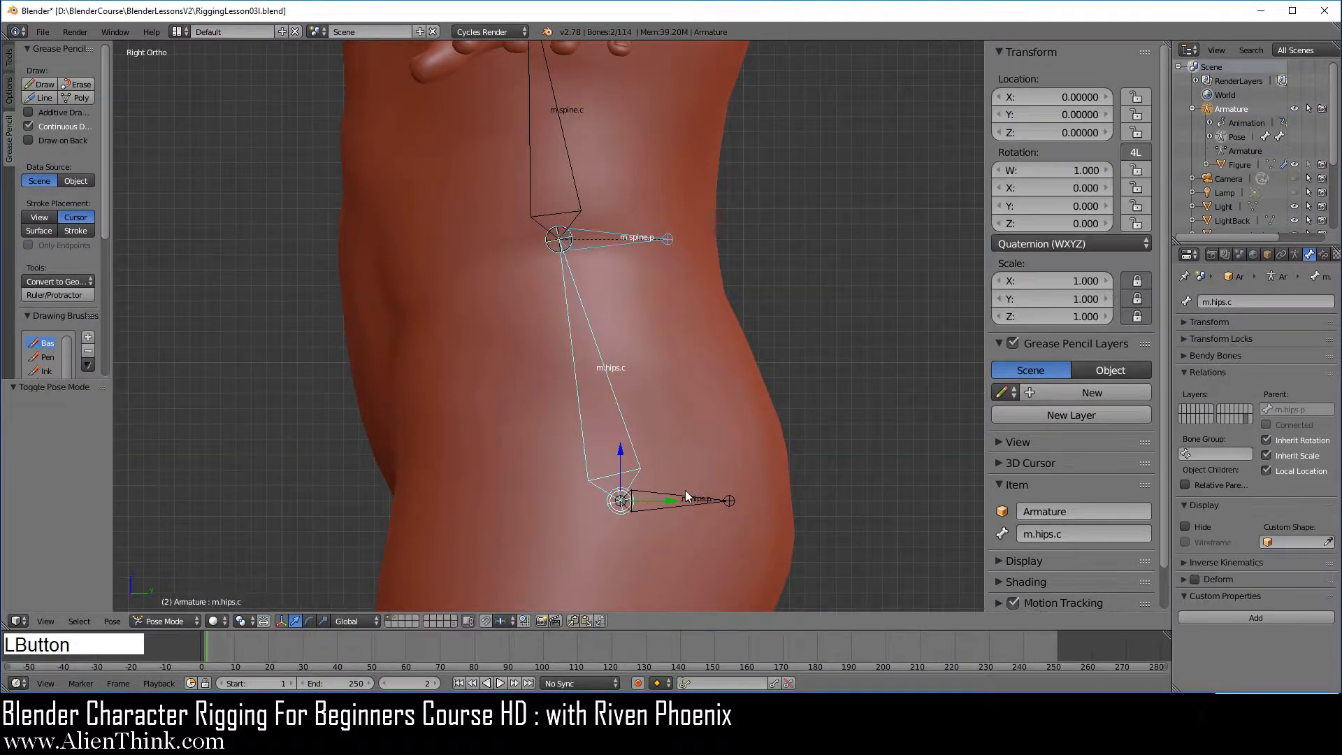
right_click(689, 499)
key("r")
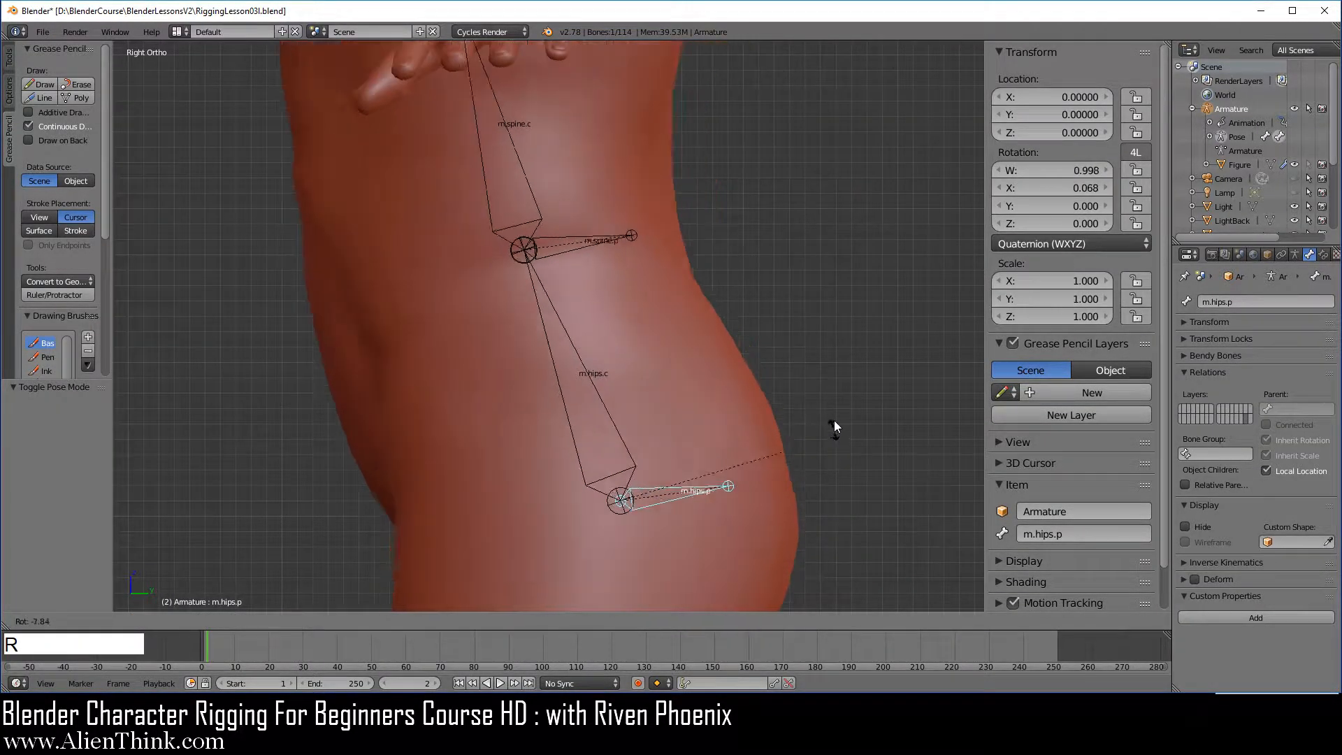
right_click(824, 430)
middle_click_drag(685, 308, 683, 548, "shift")
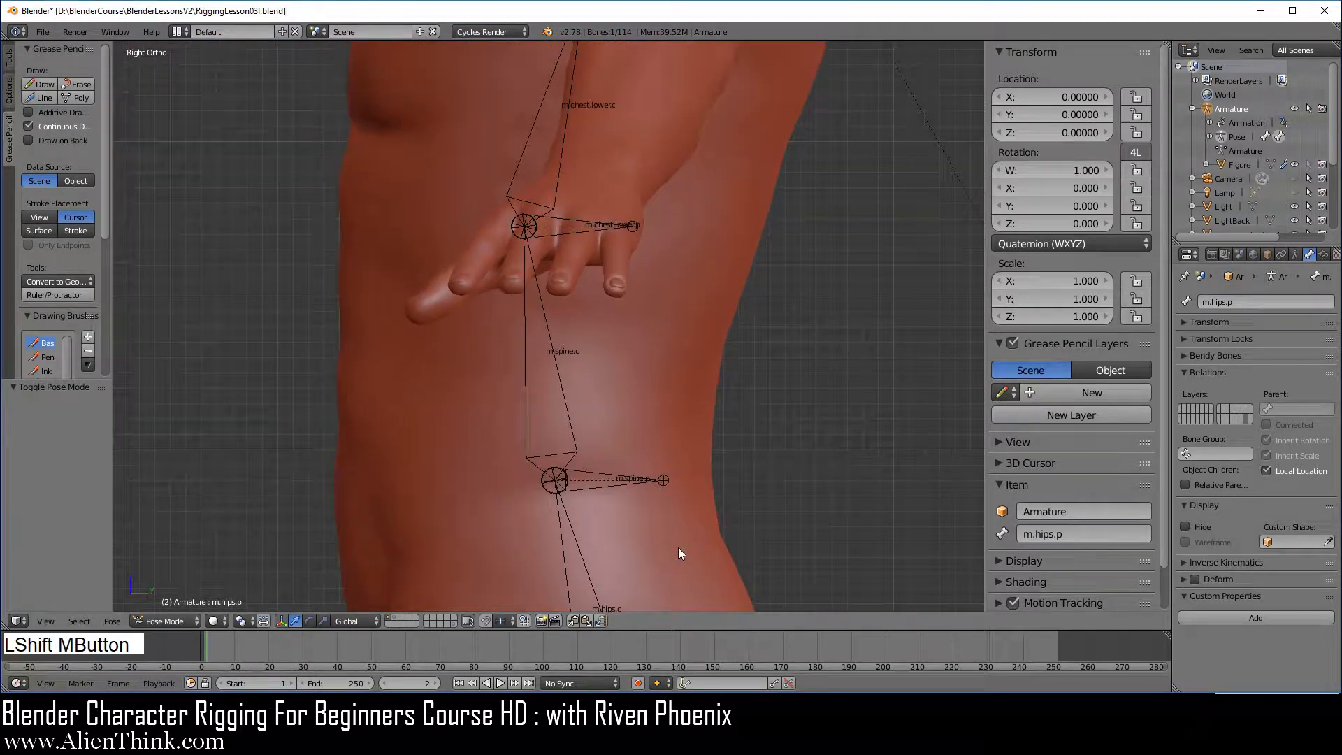
right_click(619, 476)
middle_click_drag(694, 486, 739, 501, "shift")
key("r")
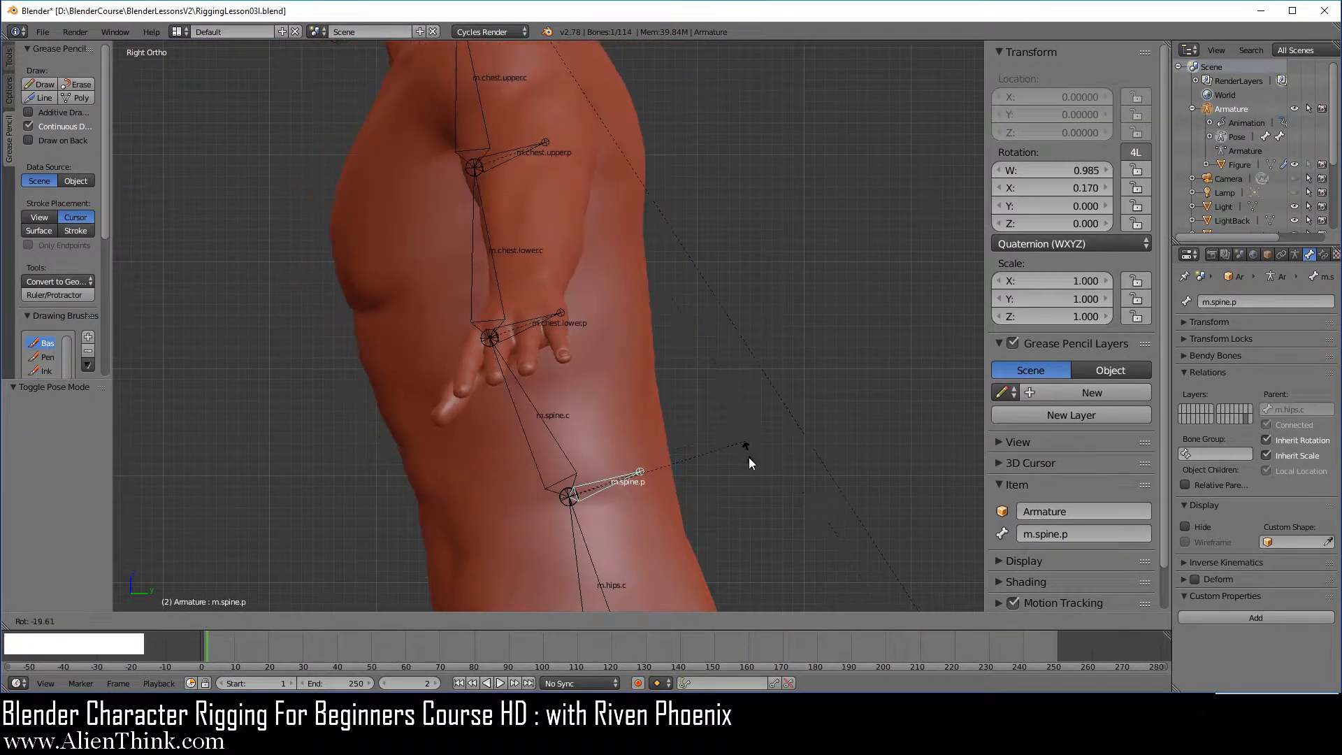
right_click(750, 440)
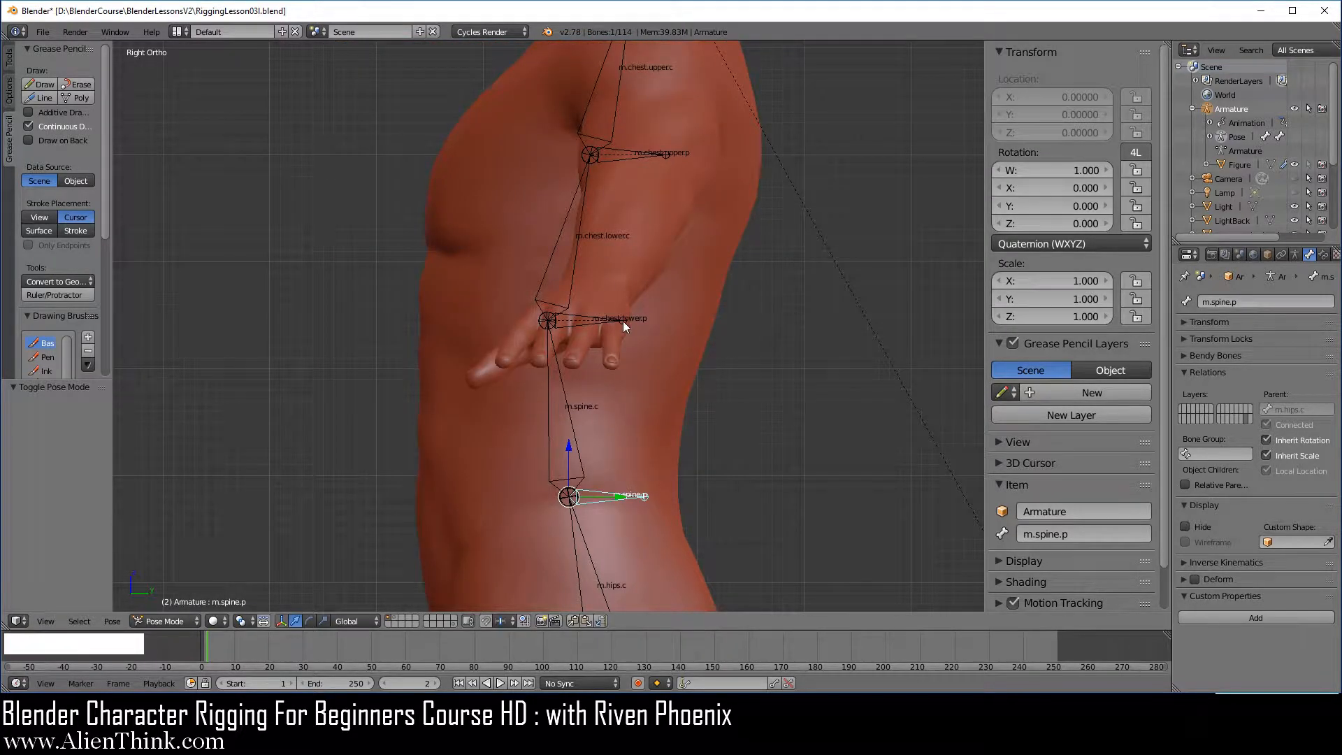
Step: Test-rotate m.chest.lower.p and m.chest.upper.p to check the bones above them, cancelling each rotation
right_click(599, 326)
key("r")
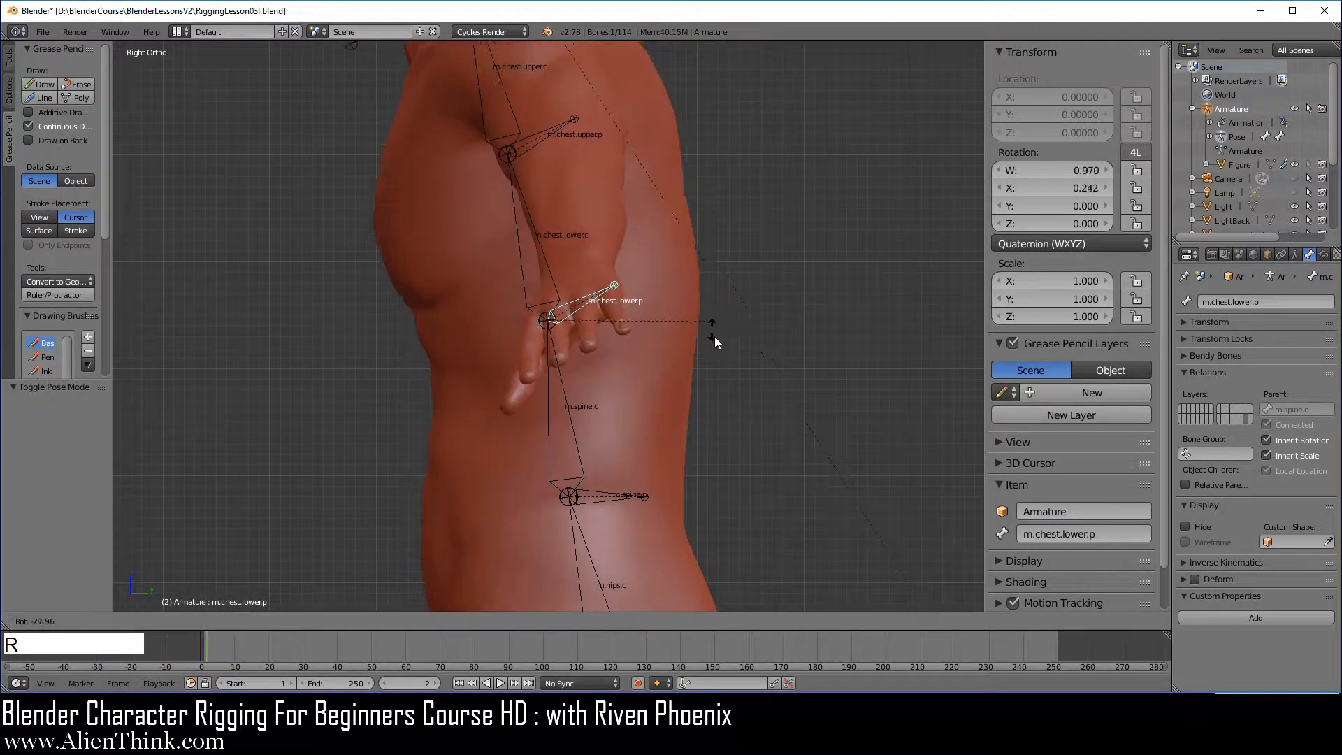
right_click(739, 363)
middle_click_drag(707, 293, 705, 411, "shift")
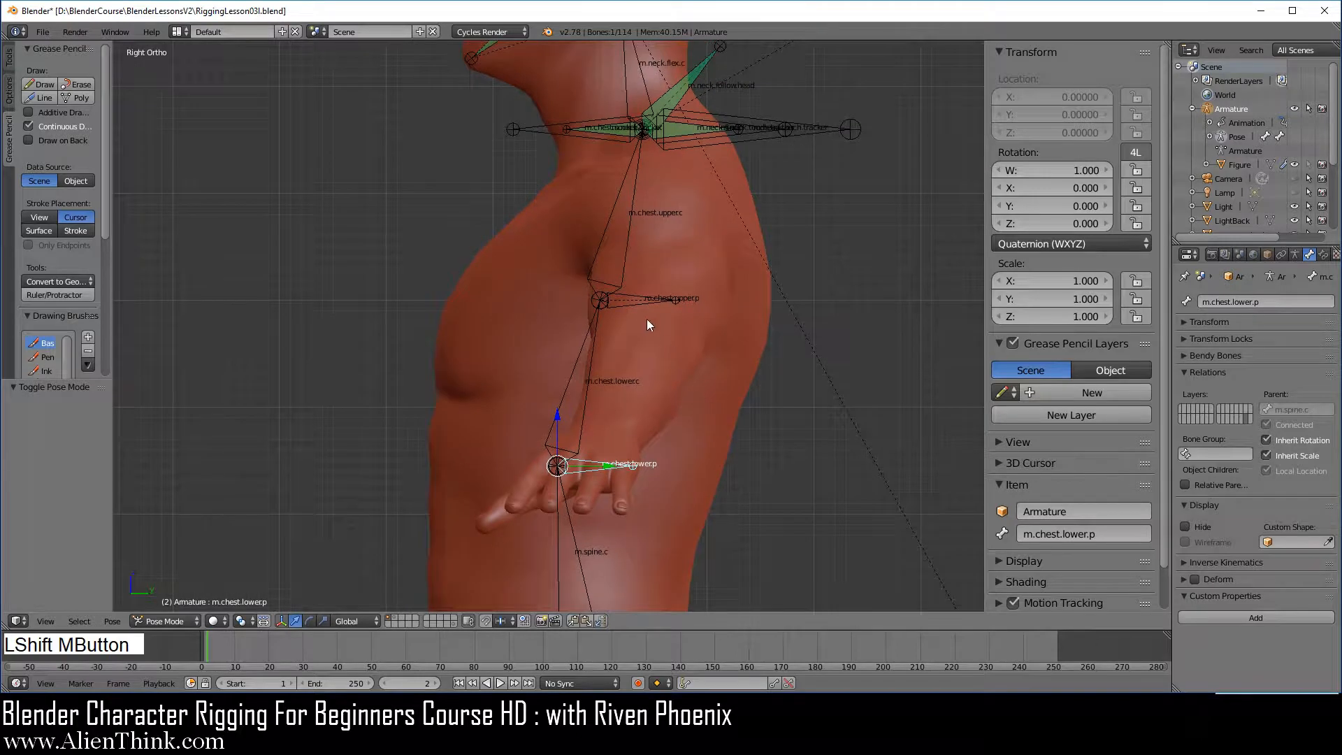
right_click(640, 301)
key("r")
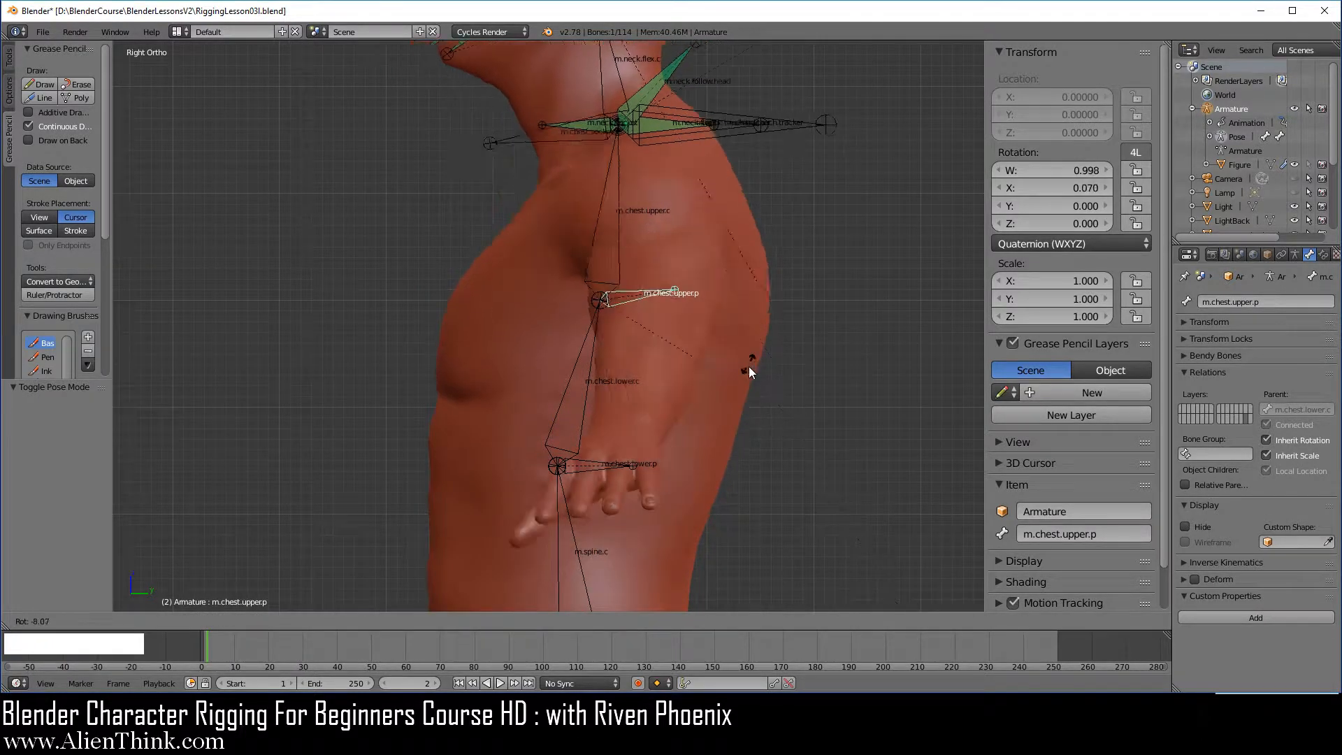
right_click(749, 380)
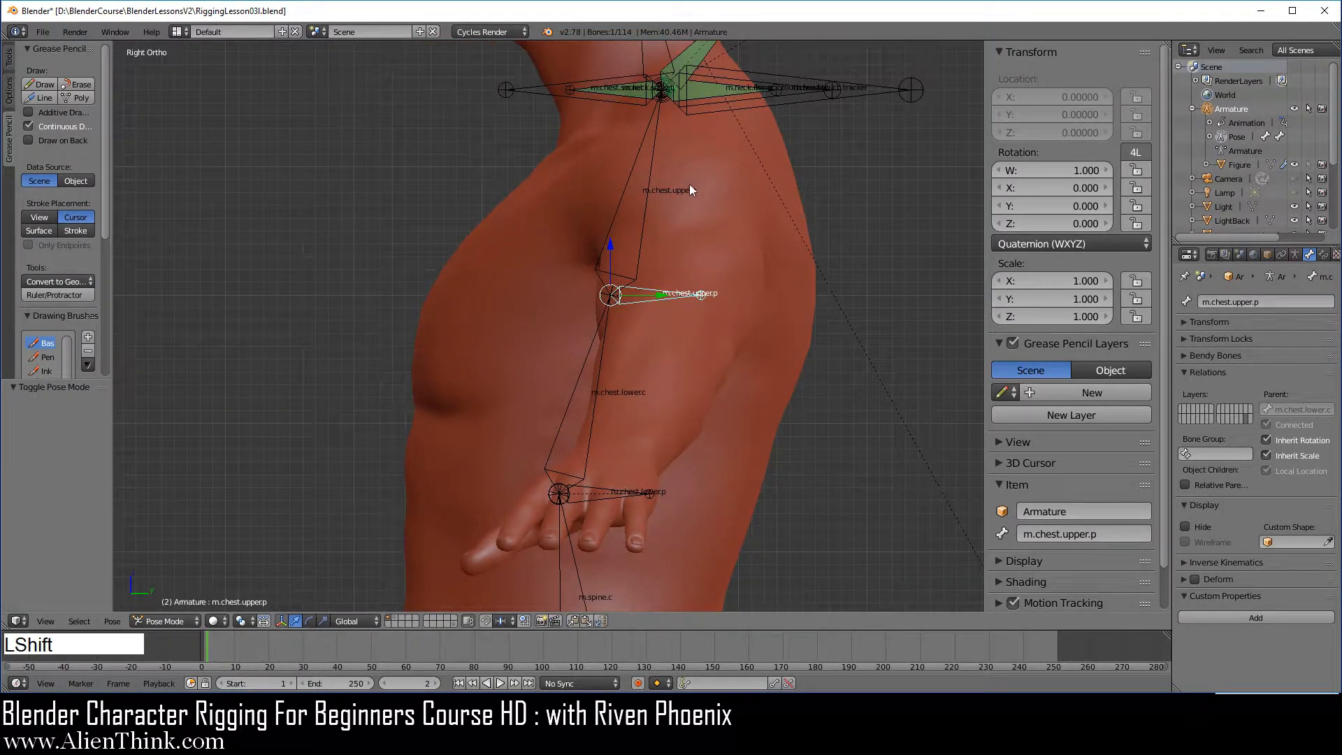
Step: Examine the relations of m.head.flex.p, m.neck.flex.c, m.chest.upper.c and m.chest.lower.c in Pose Mode
middle_click_drag(690, 183, 660, 504, "shift")
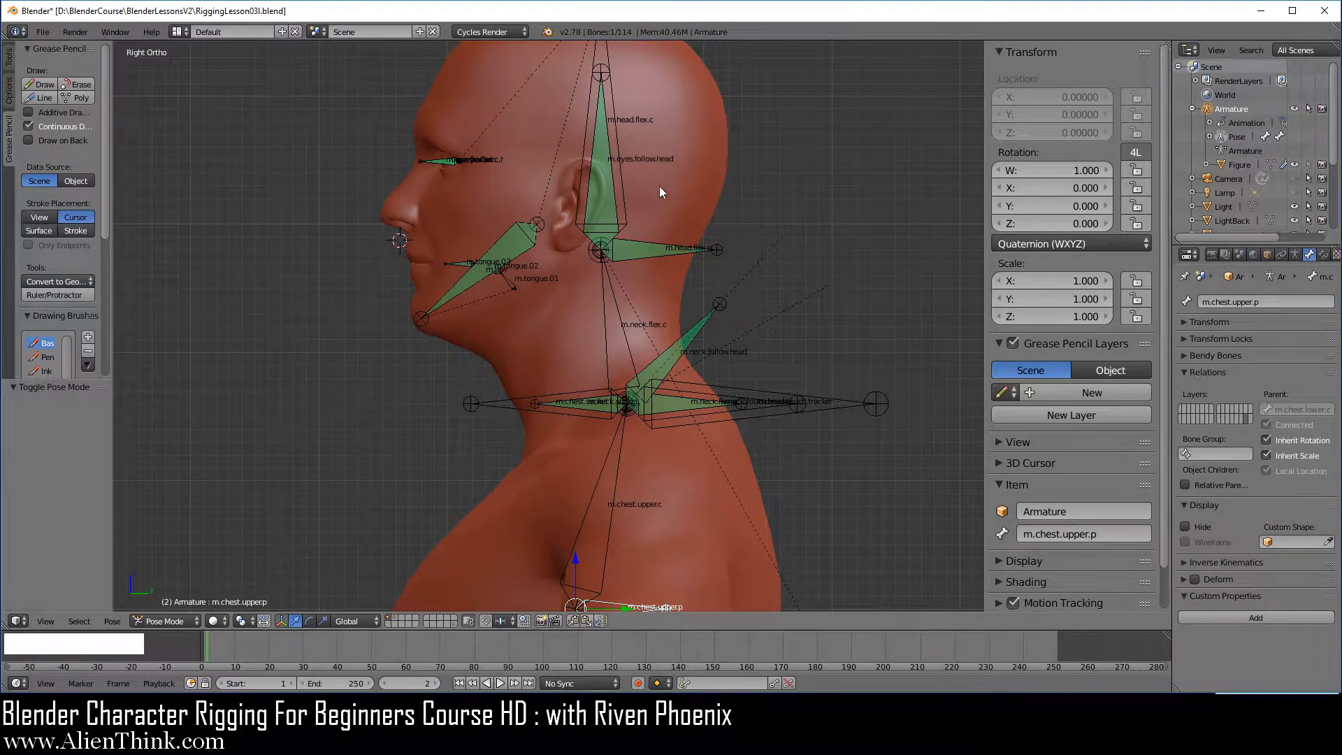
right_click(656, 257)
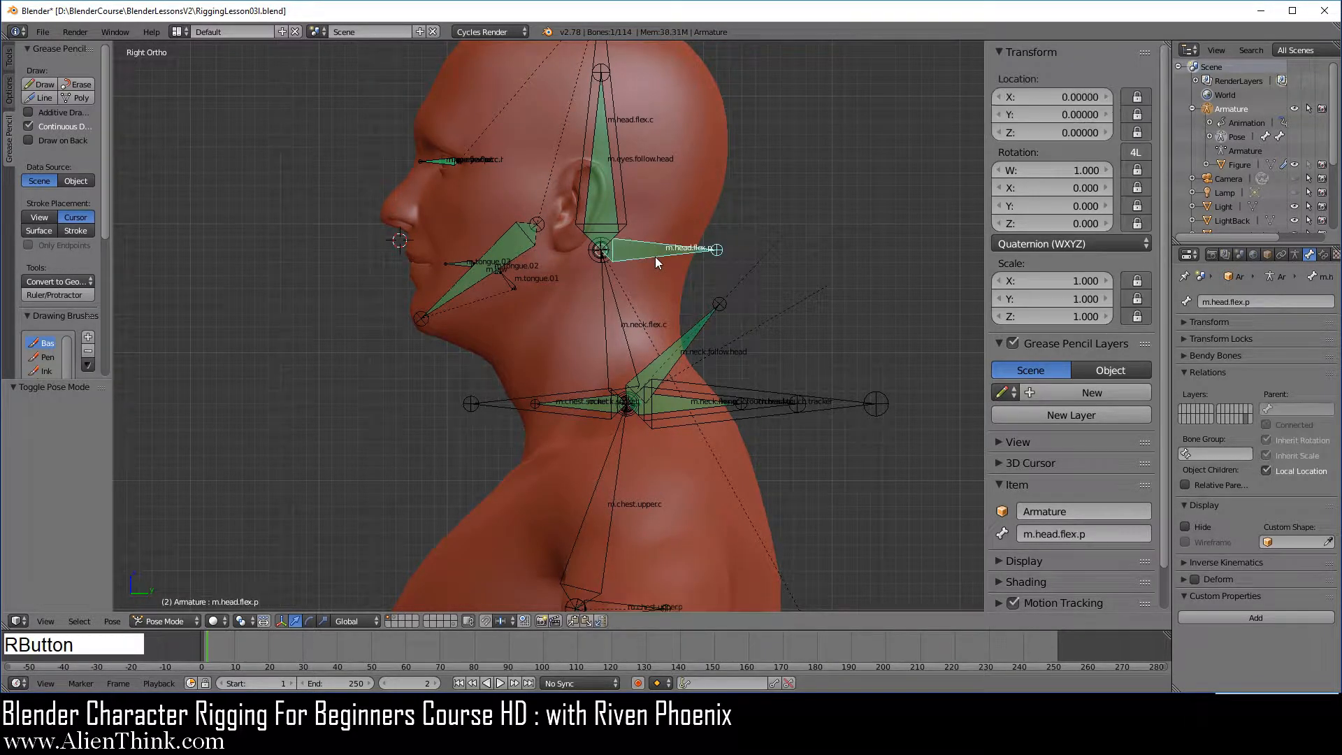
right_click(614, 305)
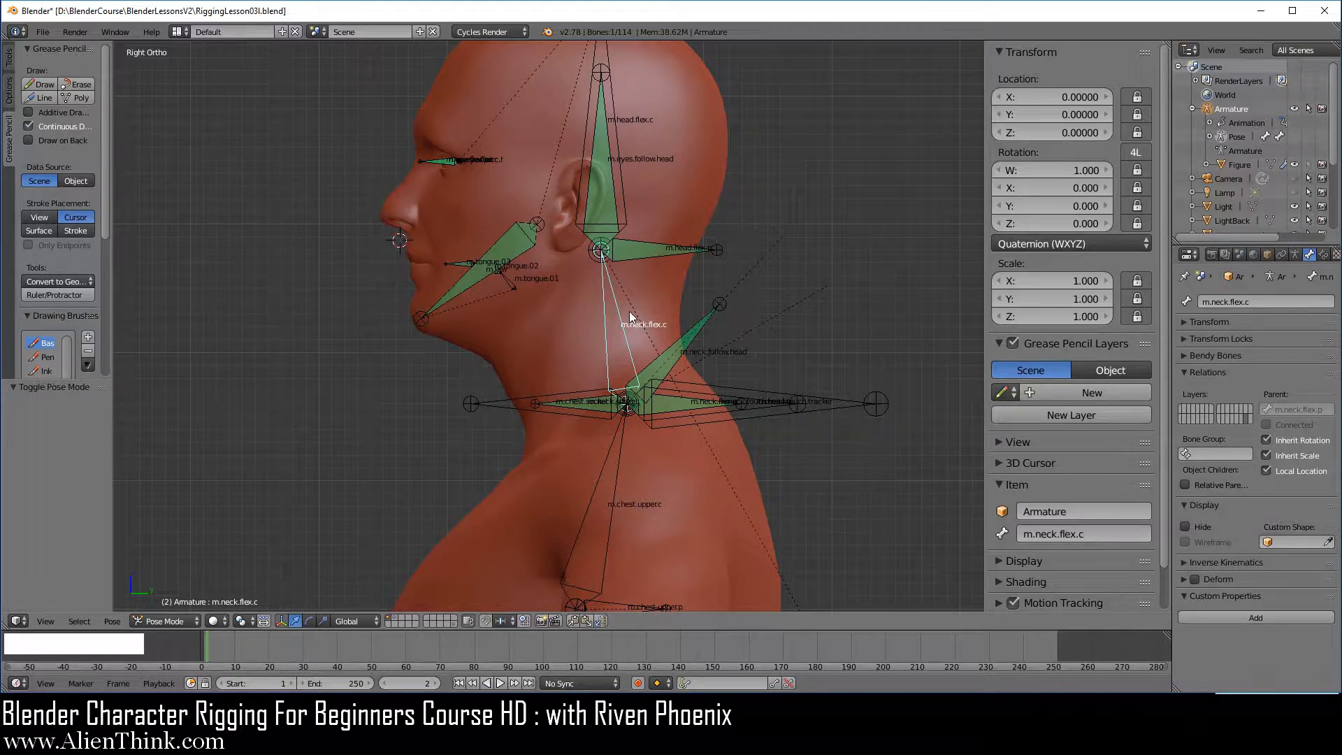
scroll(698, 452, "down", 1)
middle_click_drag(695, 506, 694, 245, "shift")
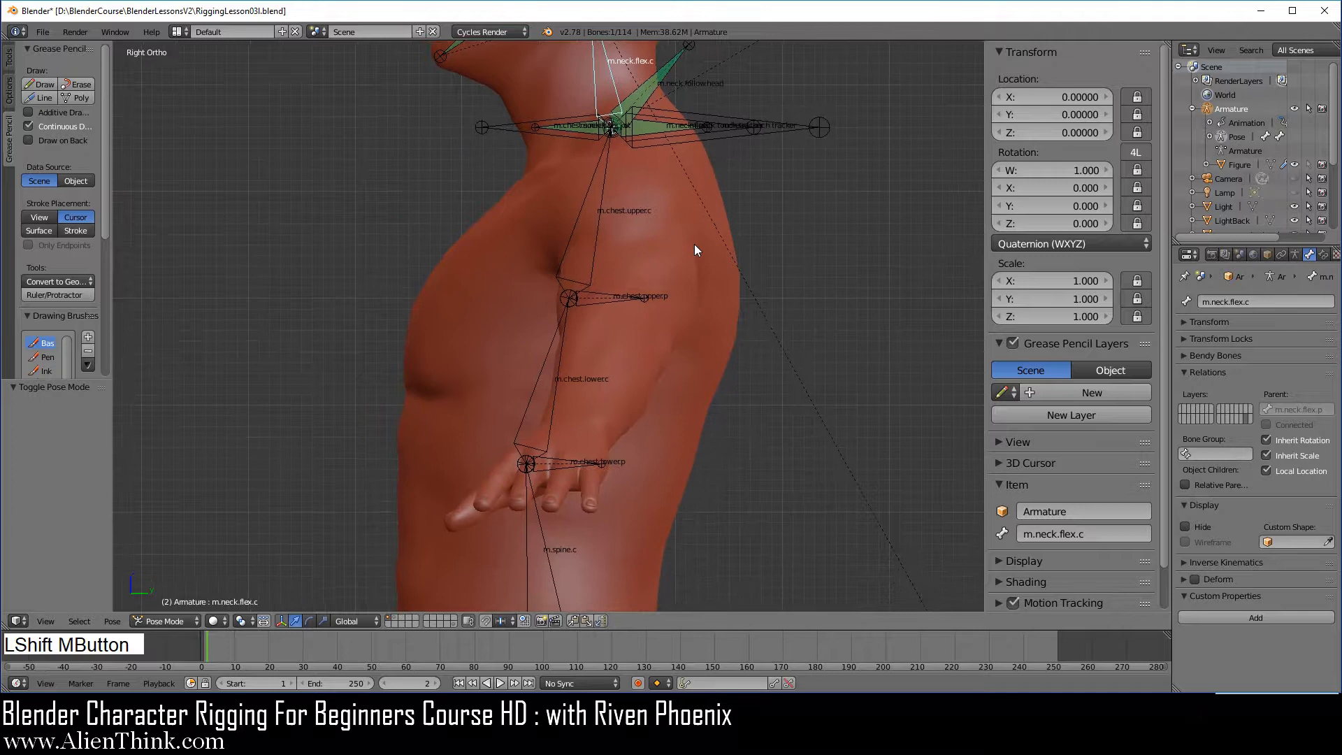
right_click(597, 290)
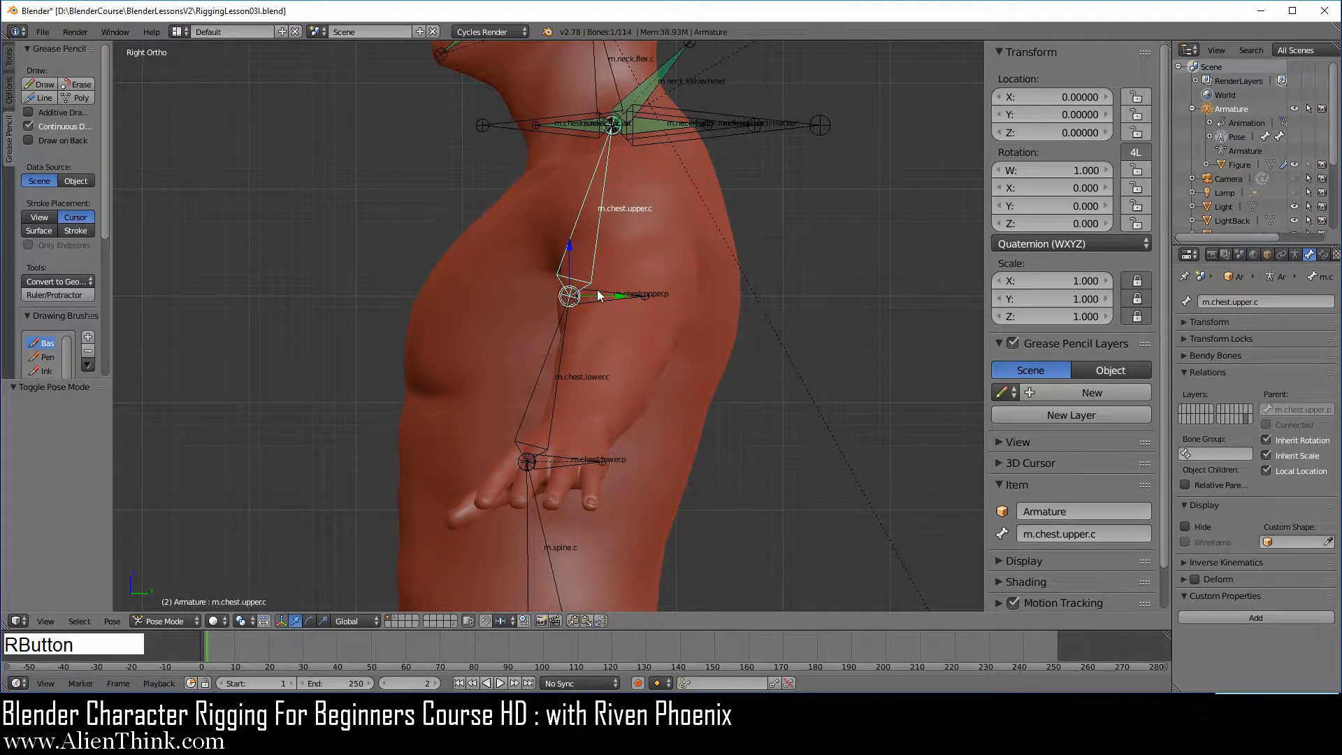
right_click(561, 346)
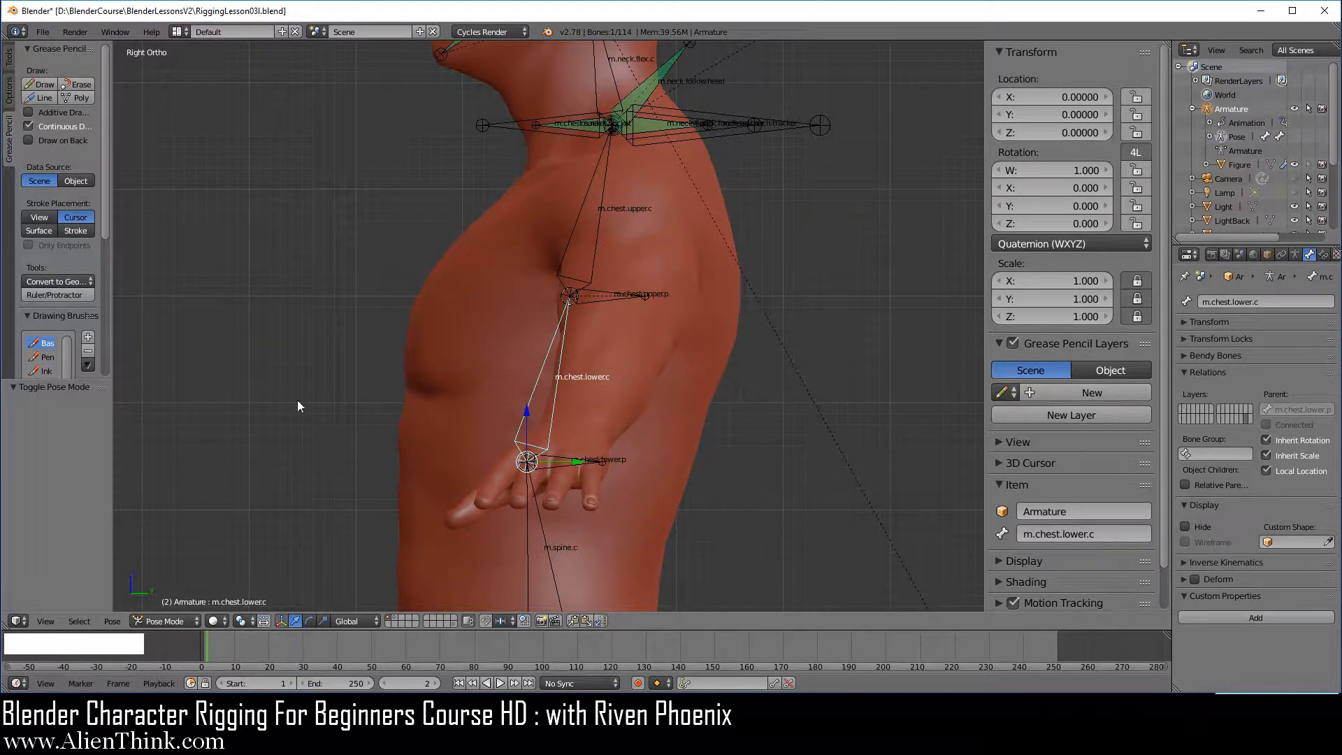
Step: Return the armature to Edit Mode and test-move m.chest.lower.c away from its parent, cancelling the move
left_click(171, 622)
left_click(182, 591)
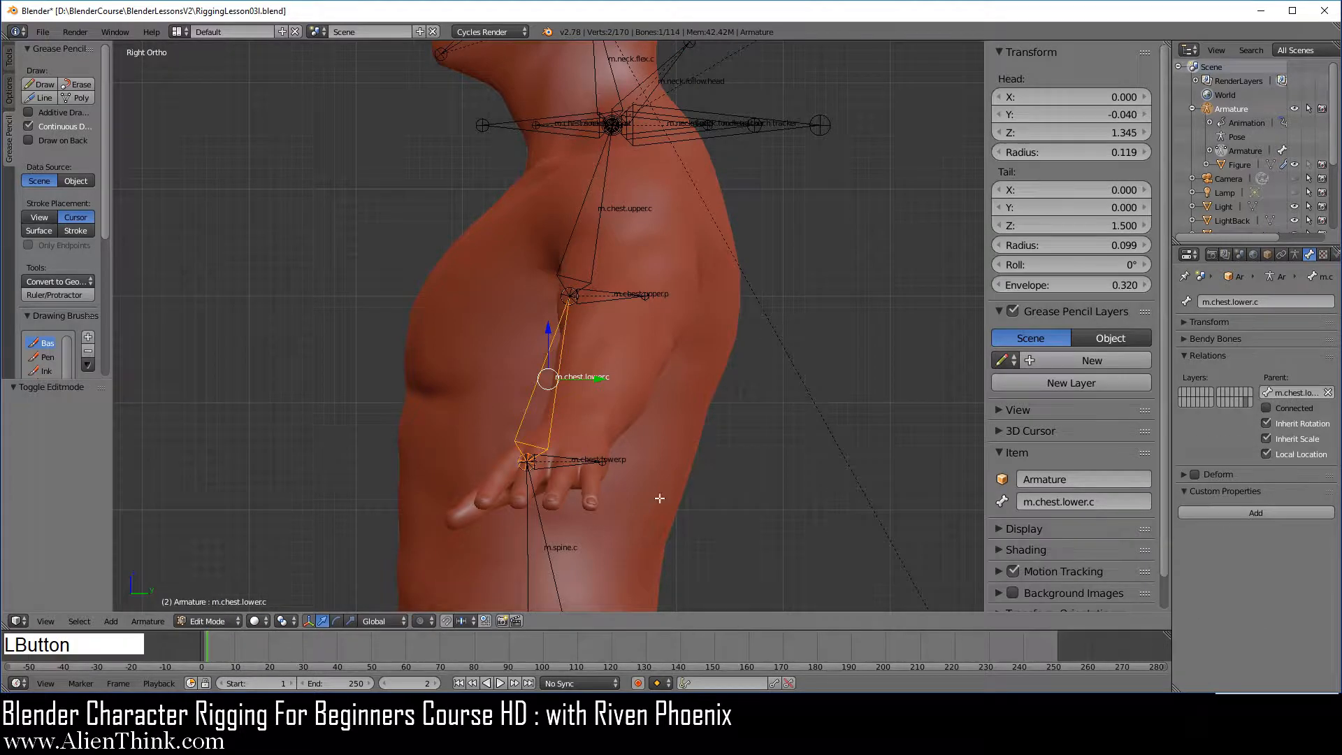
right_click(564, 357)
key("g")
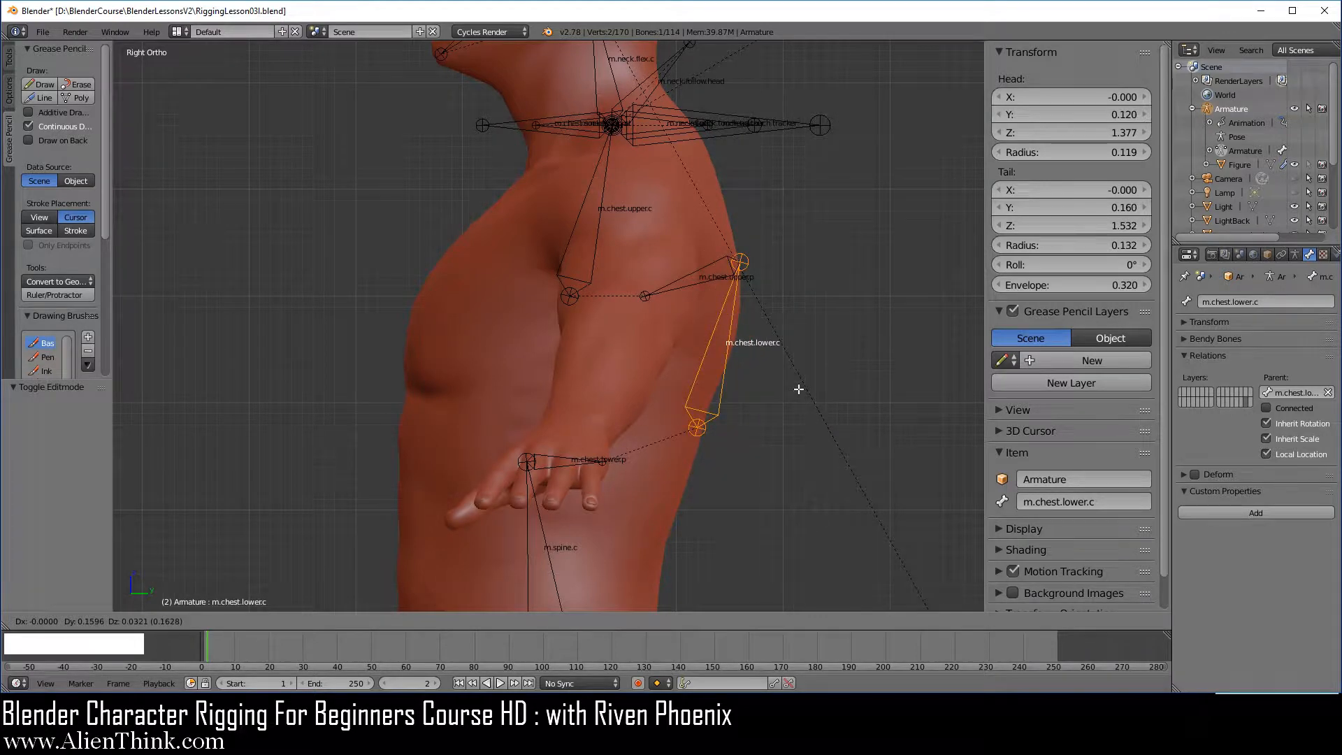
right_click(799, 389)
Step: Select m.hips.c and save the file as RiggingLesson03m.blend, overwriting the existing file
scroll(799, 395, "down", 2)
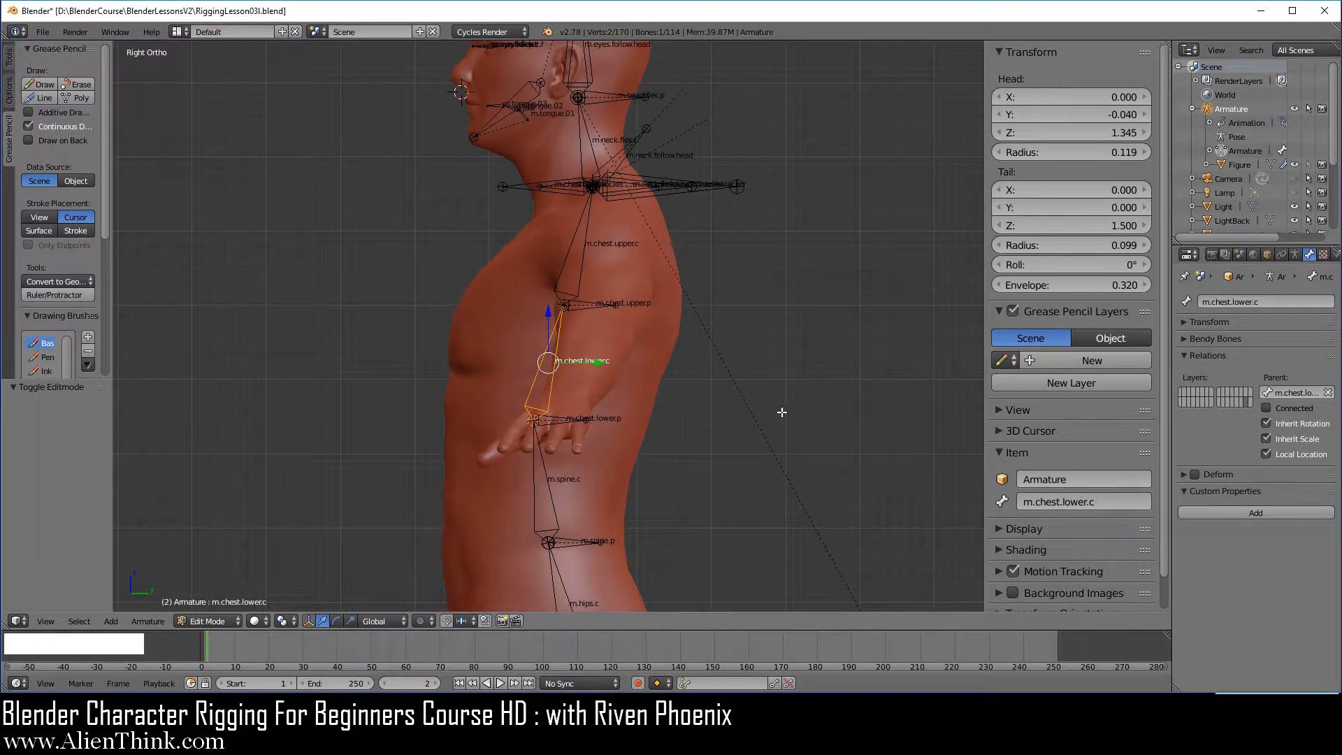
middle_click_drag(782, 411, 734, 388, "shift")
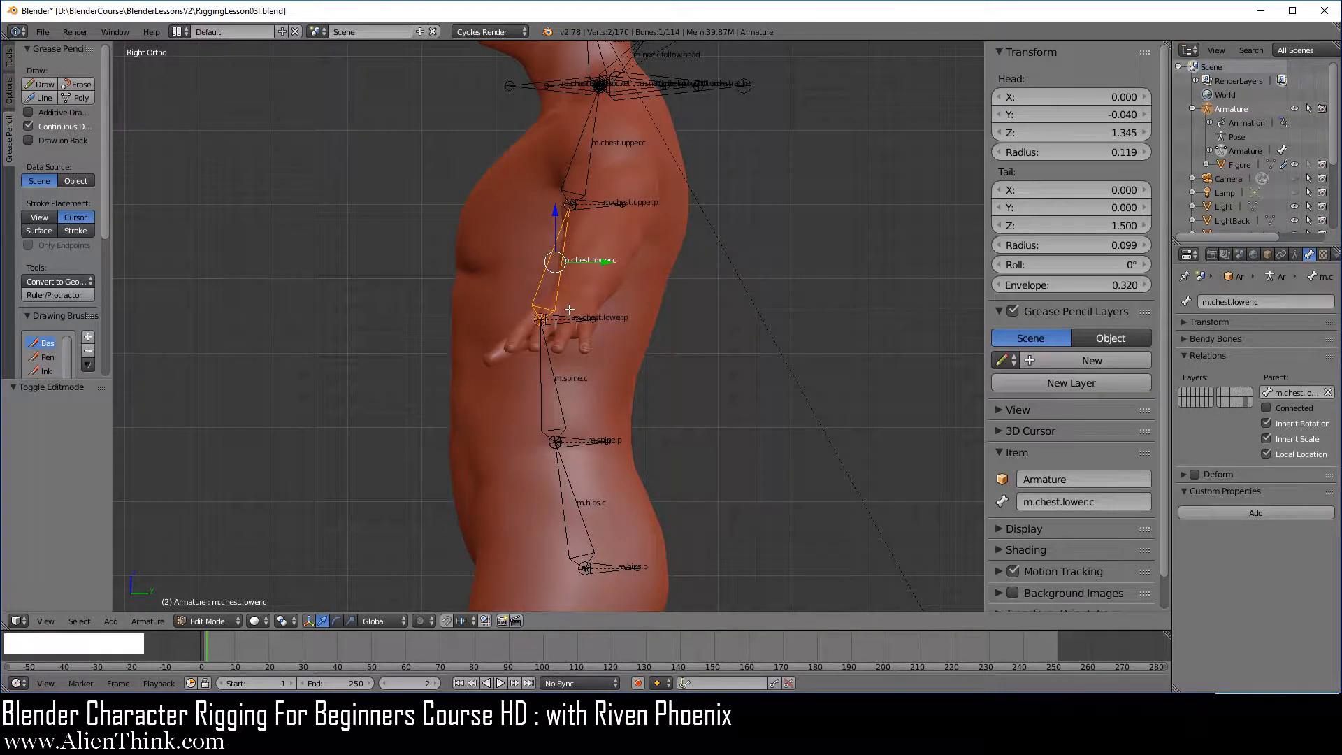
right_click(569, 485)
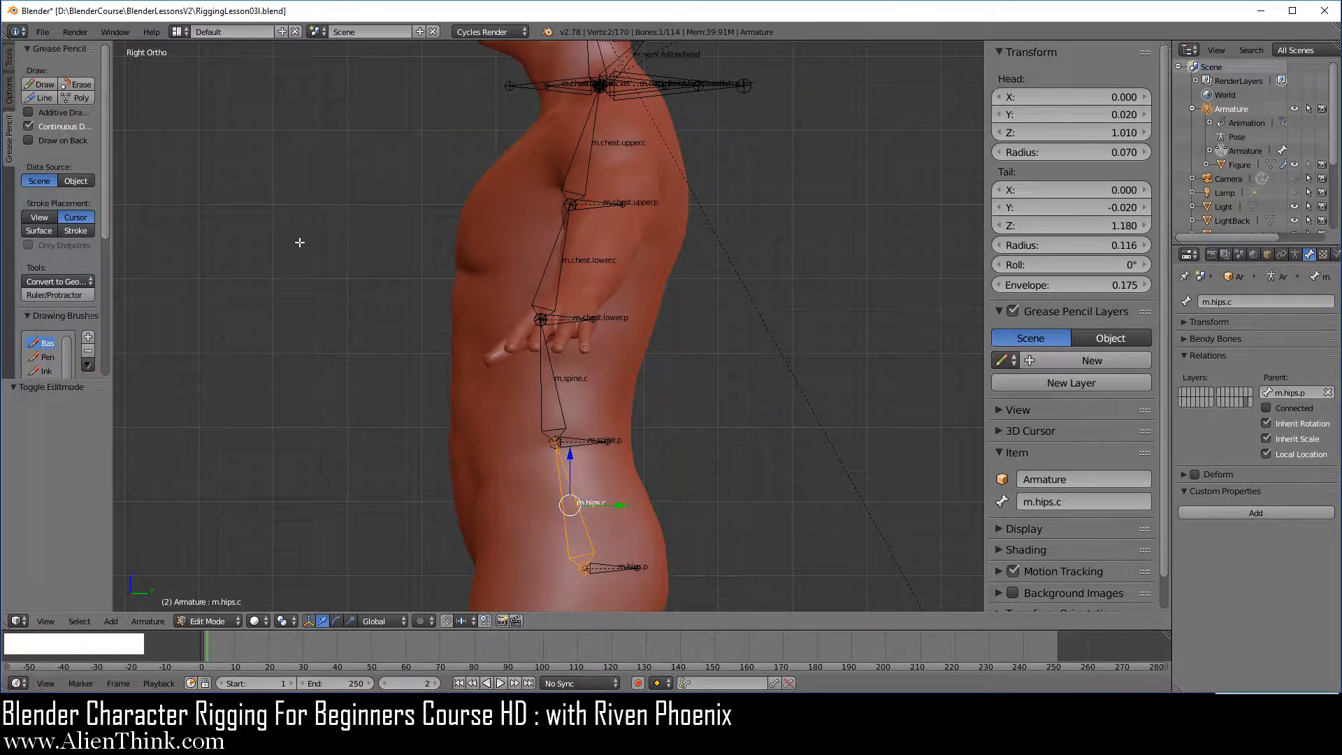
left_click(42, 33)
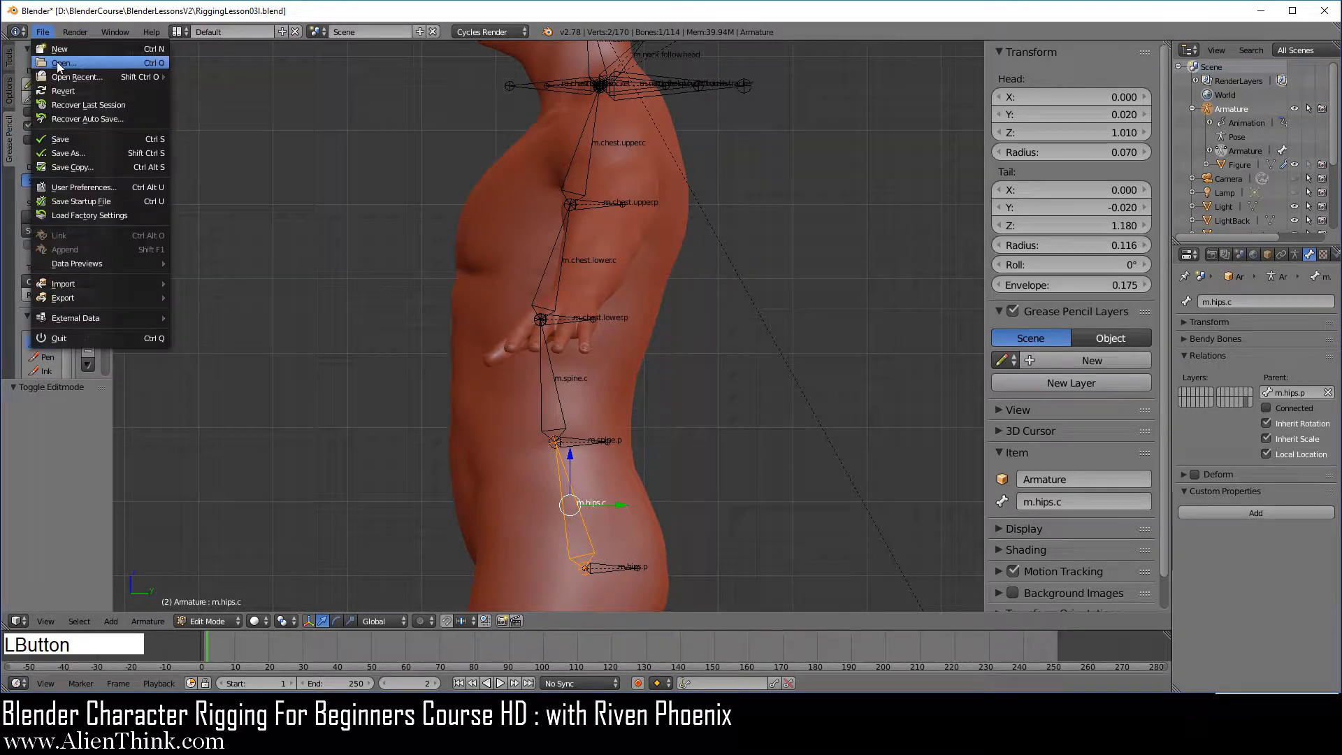
left_click(100, 152)
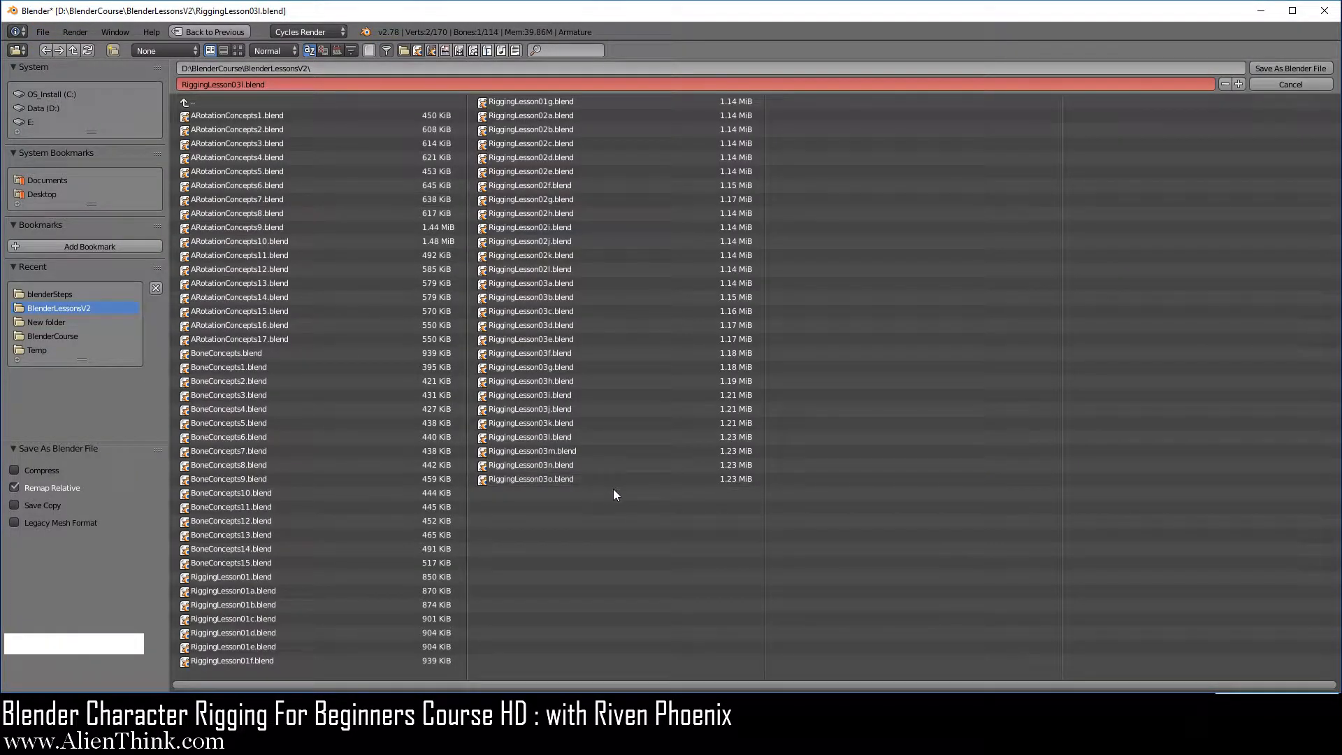
left_click(564, 451)
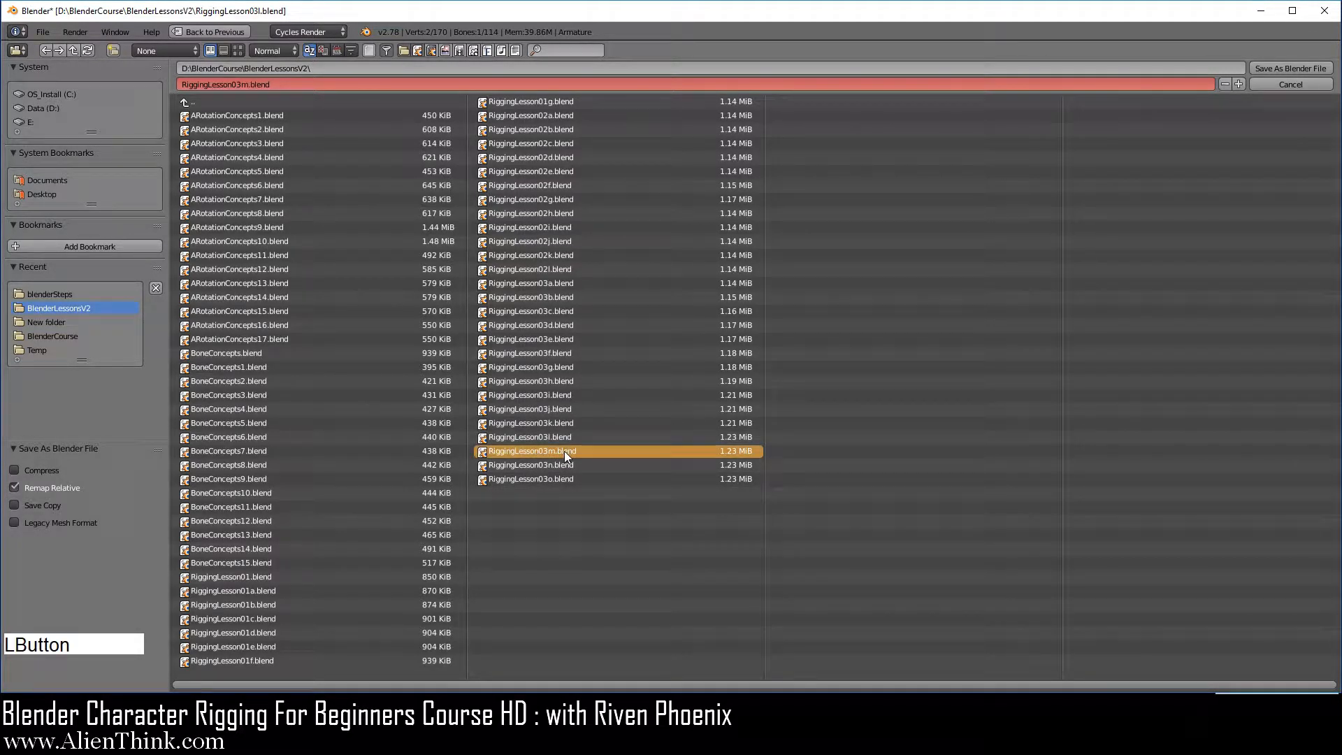
left_click(1290, 64)
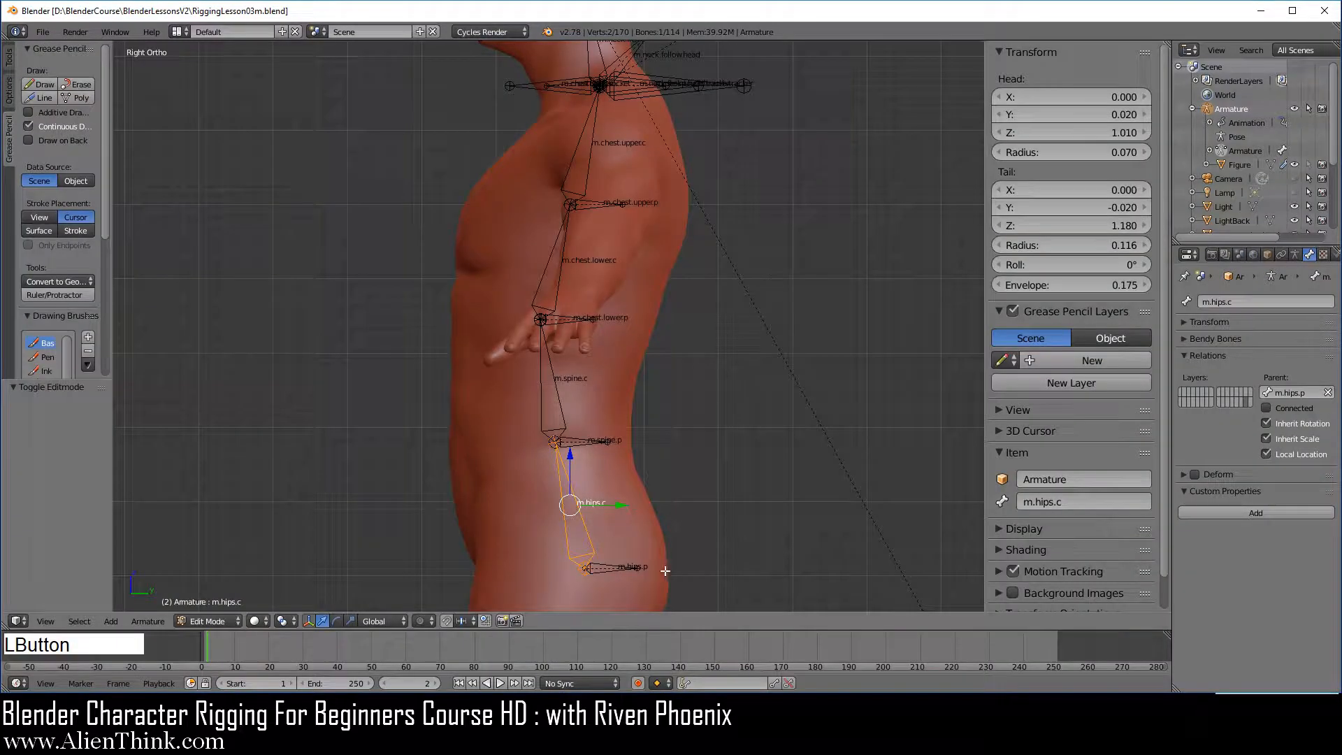
key("F3")
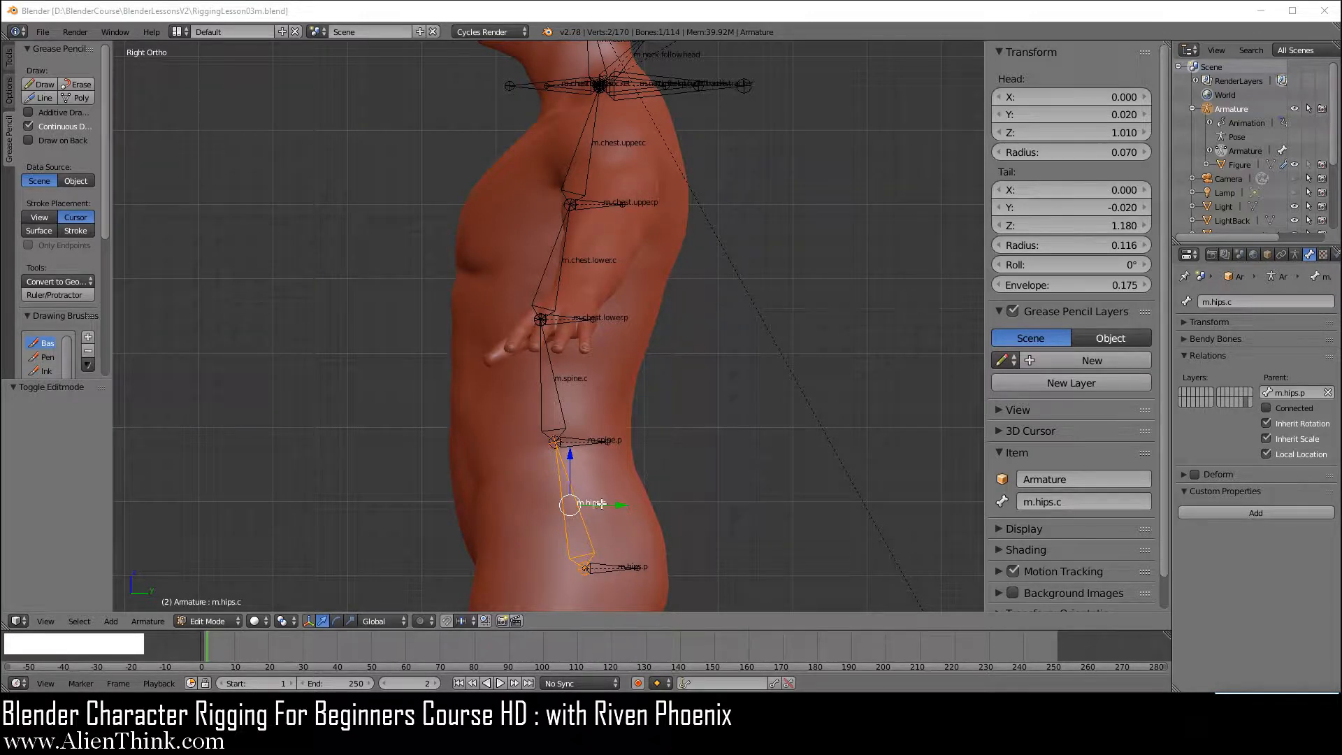
scroll(602, 503, "up", 5)
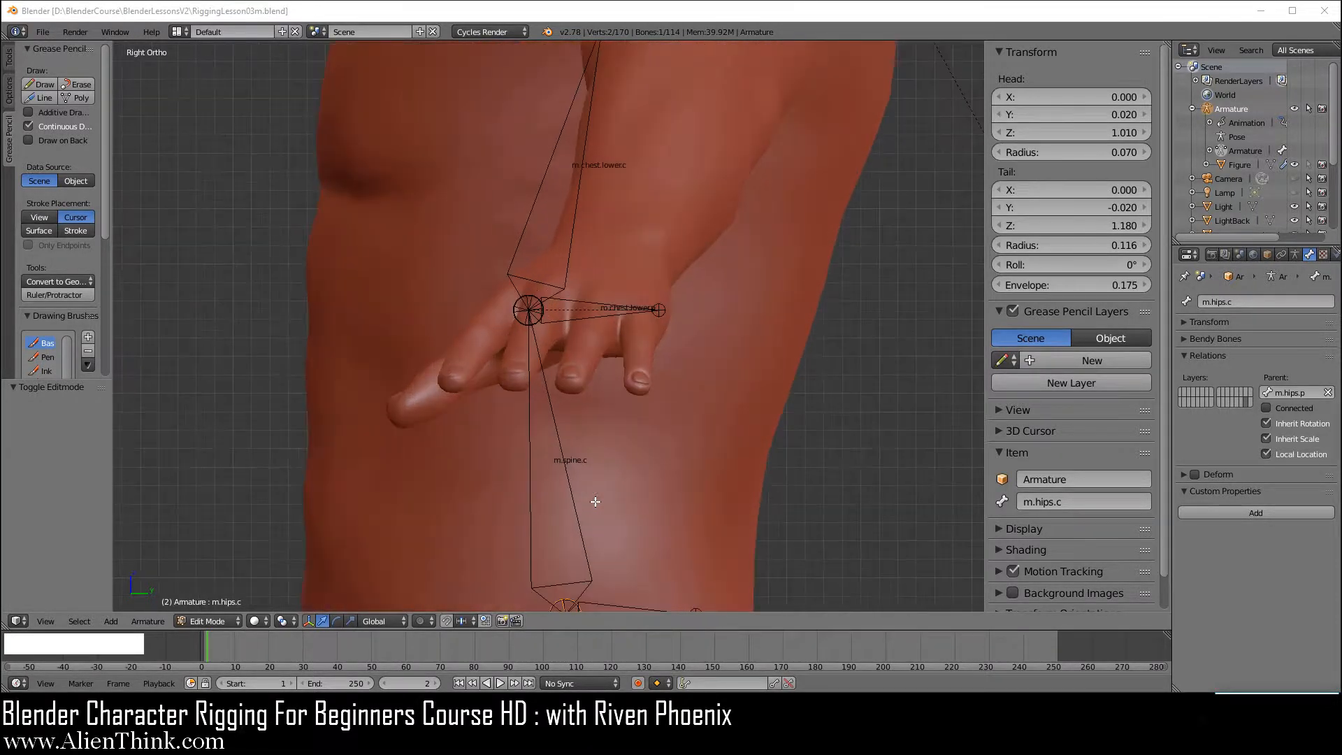
left_click(667, 26)
middle_click_drag(631, 465, 652, 201, "shift")
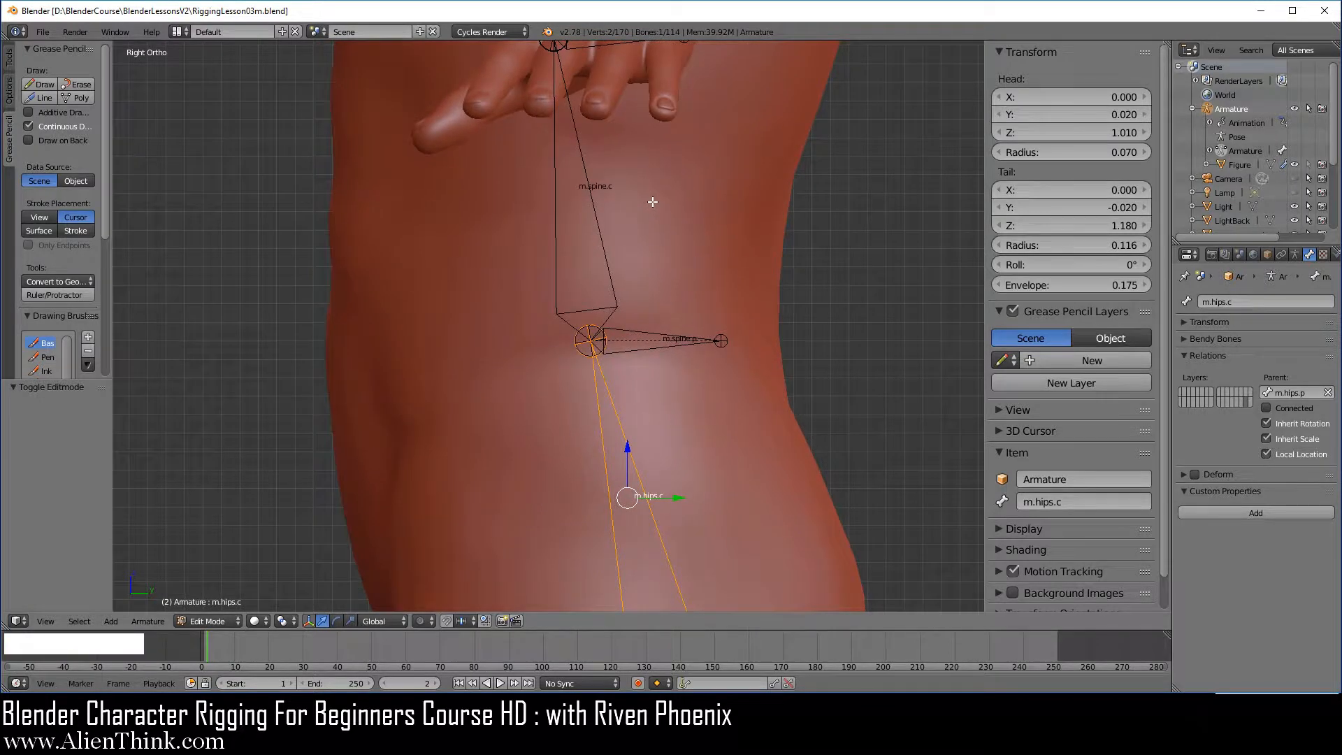
Step: Extrude a bone about 0.2 long up and forward from the tail of m.hips.c past the belly, and split it from its parent
right_click(576, 339)
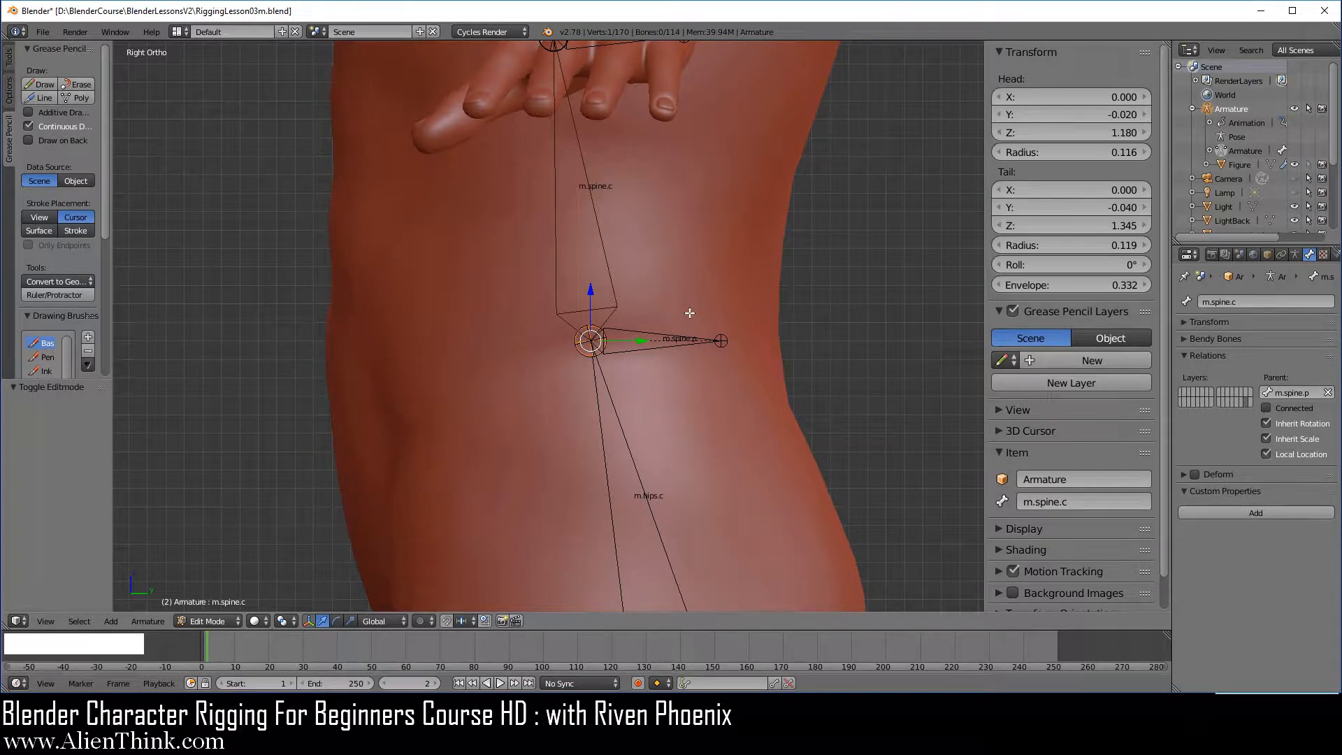
scroll(689, 309, "down", 1)
middle_click_drag(690, 308, 665, 457, "shift")
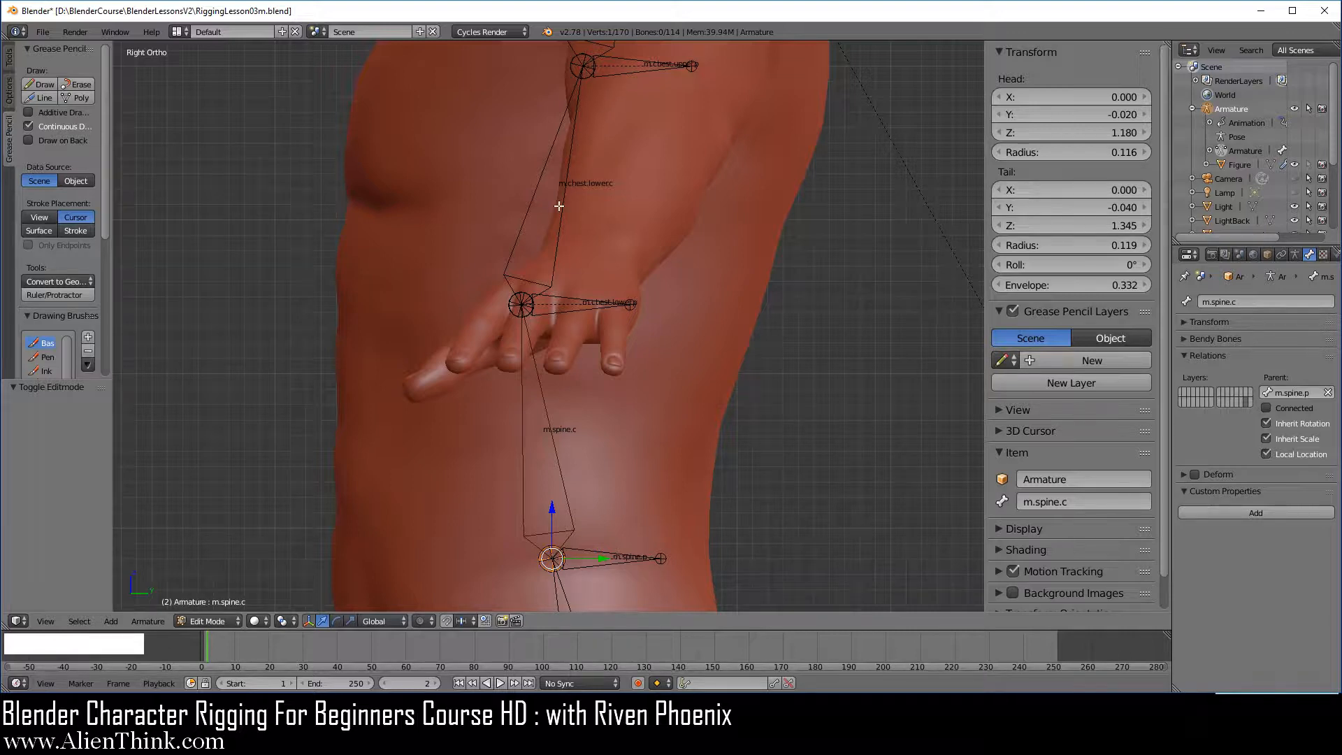
middle_click_drag(631, 457, 655, 311, "shift")
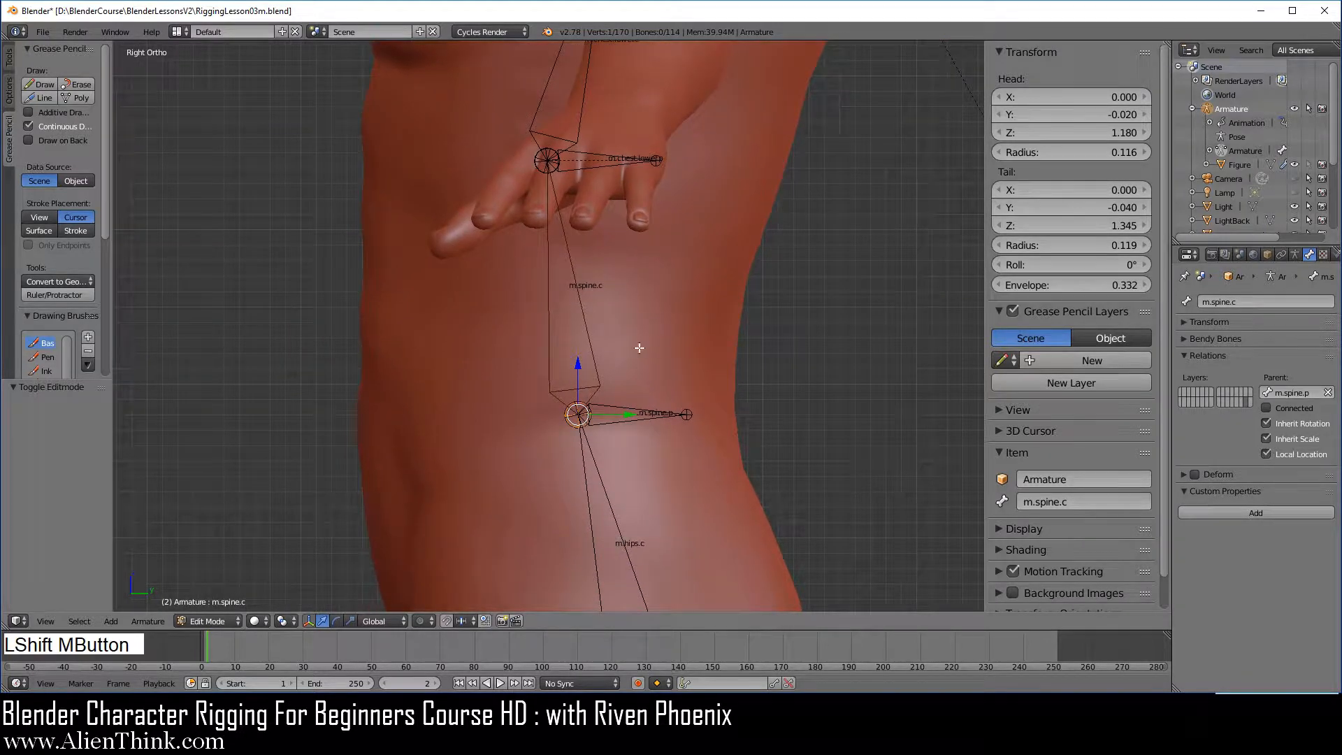
right_click(569, 419)
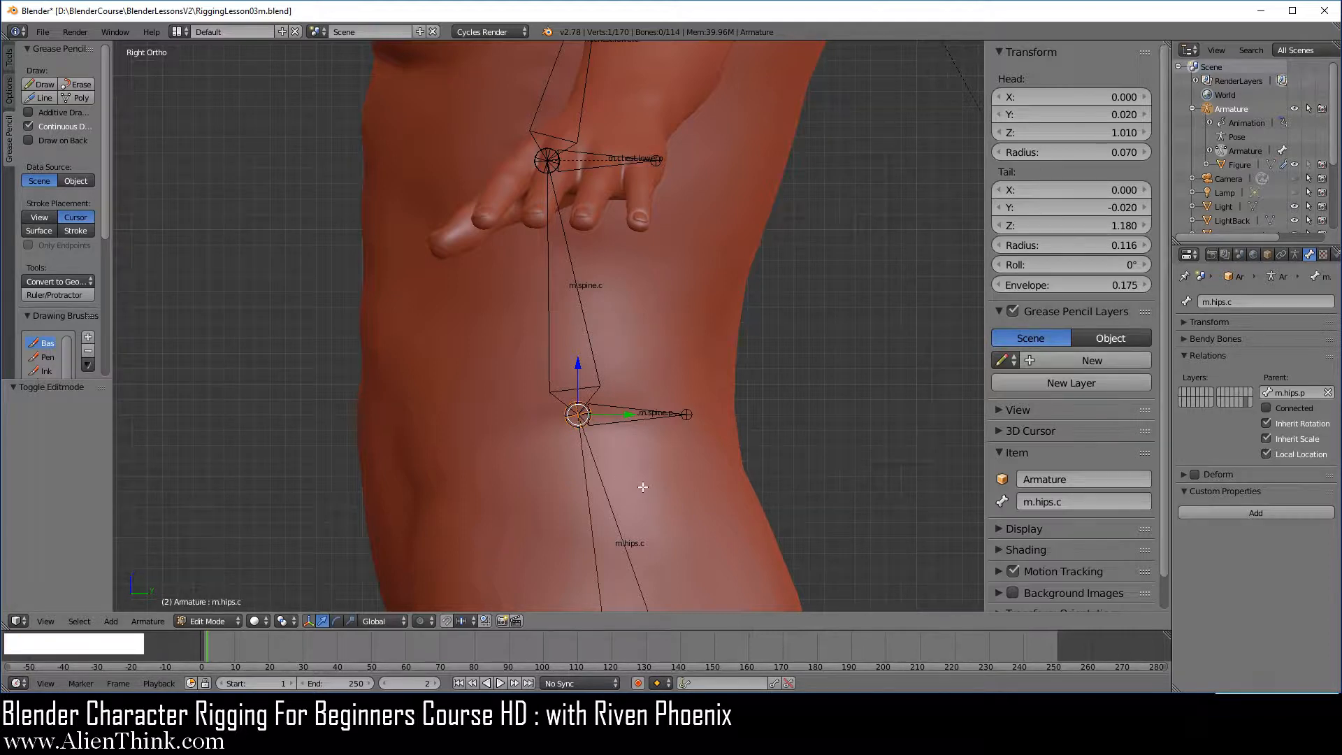
key("e")
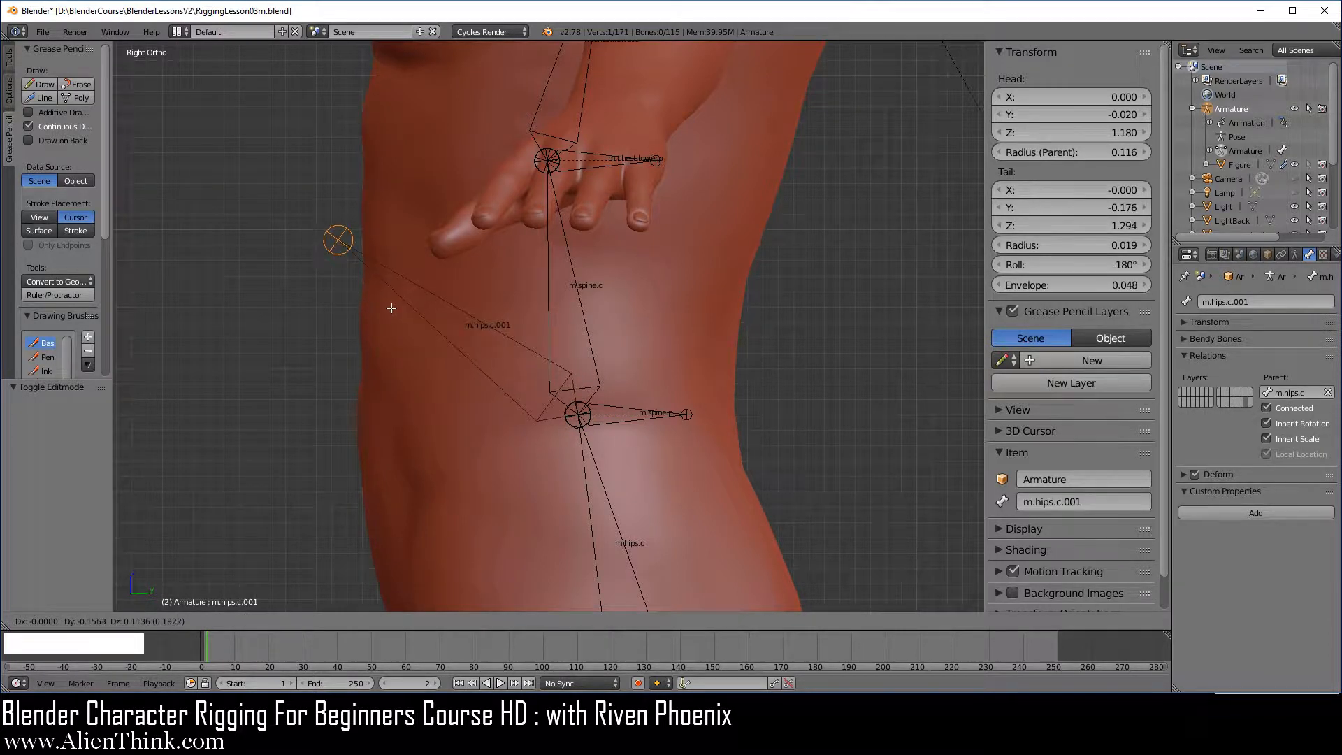
left_click(388, 305)
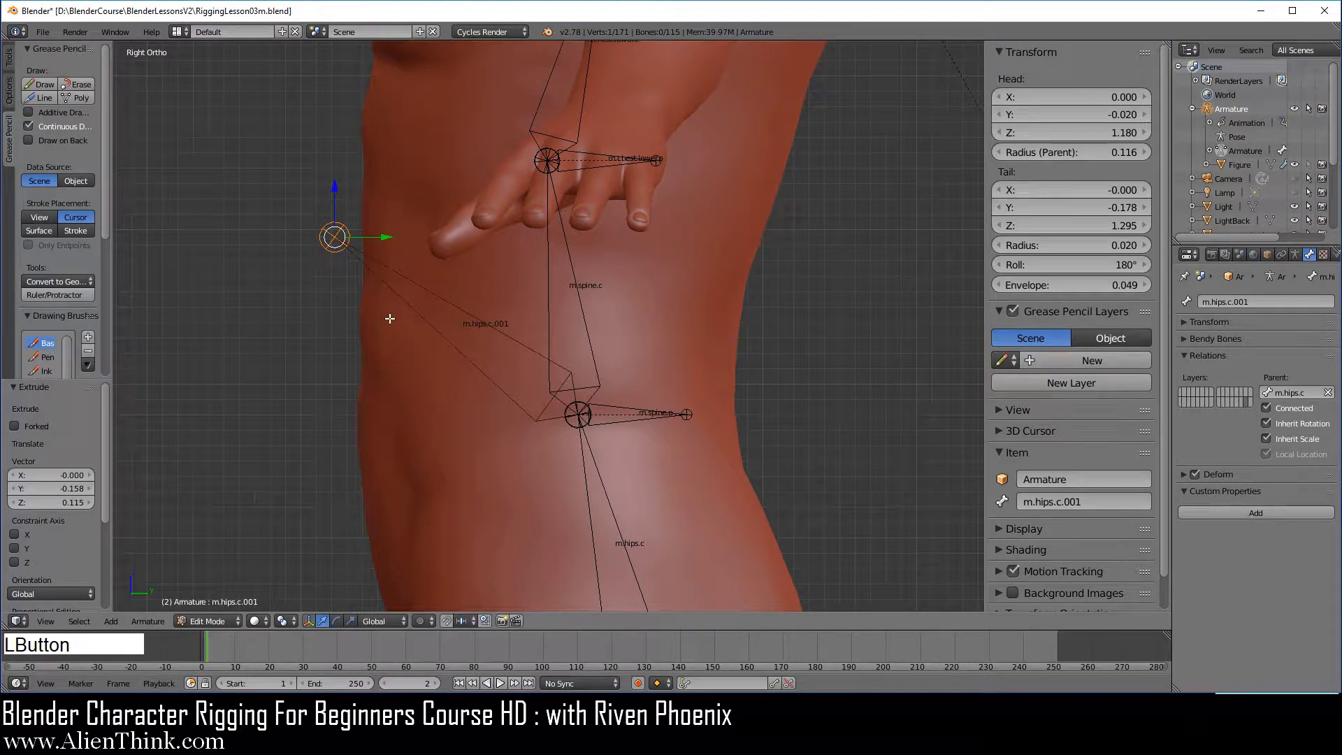
right_click(457, 308)
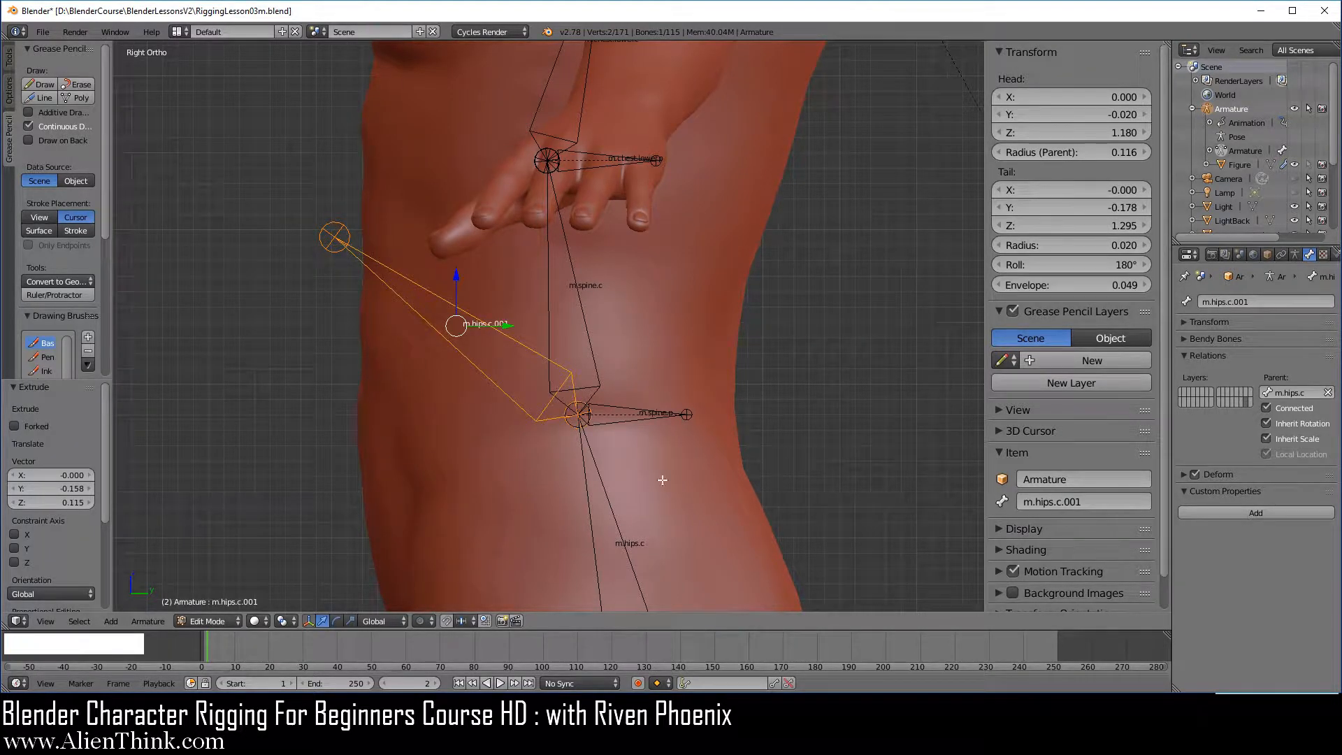
key("y")
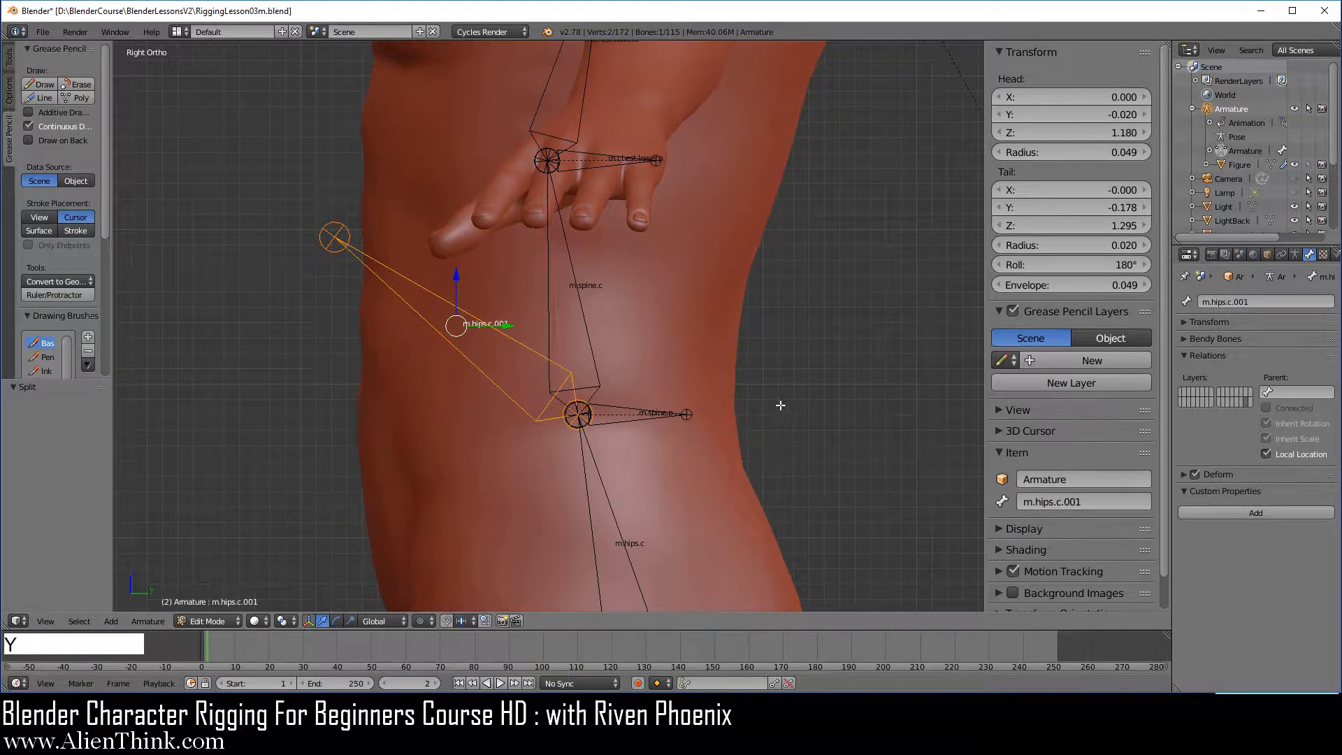
Step: Rename the split forward-pointing bone as chest.touch and turn off its Deform option
left_click(1084, 502)
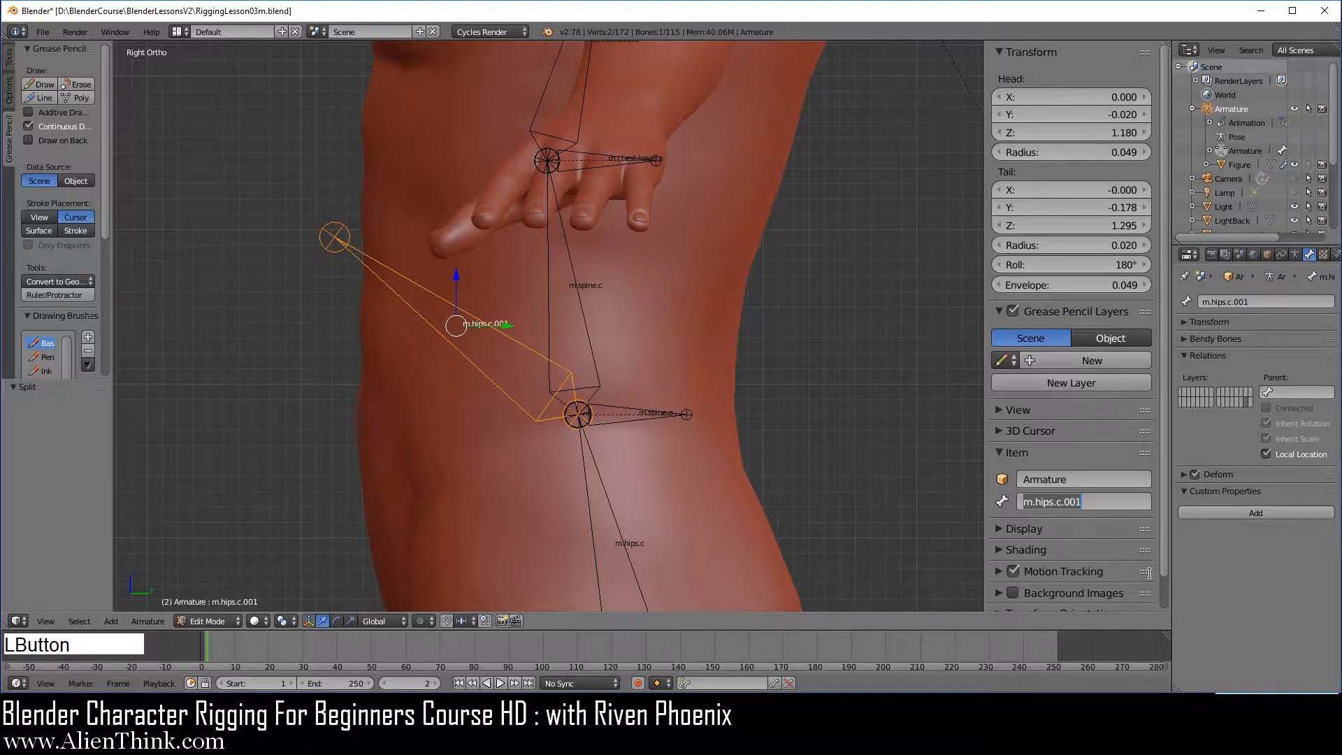
type("che")
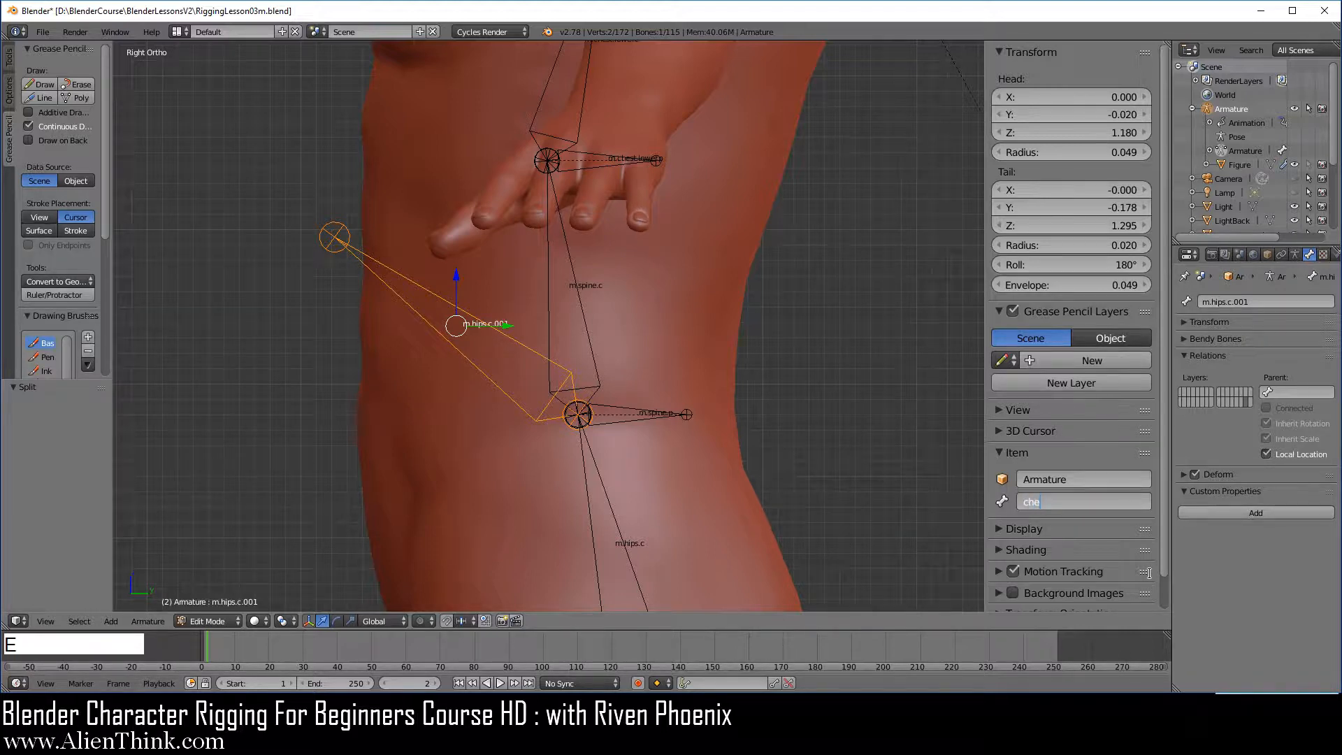
type("st.touch")
key("Return")
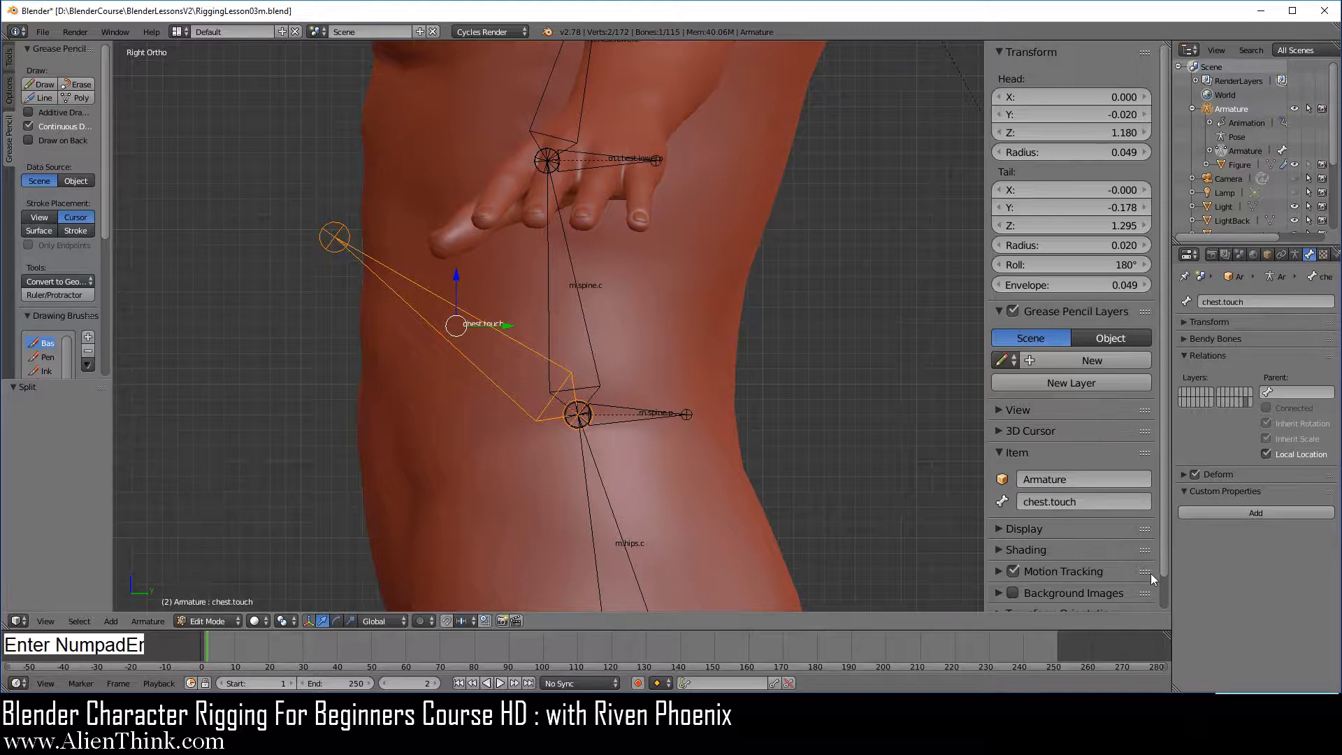
left_click(1195, 474)
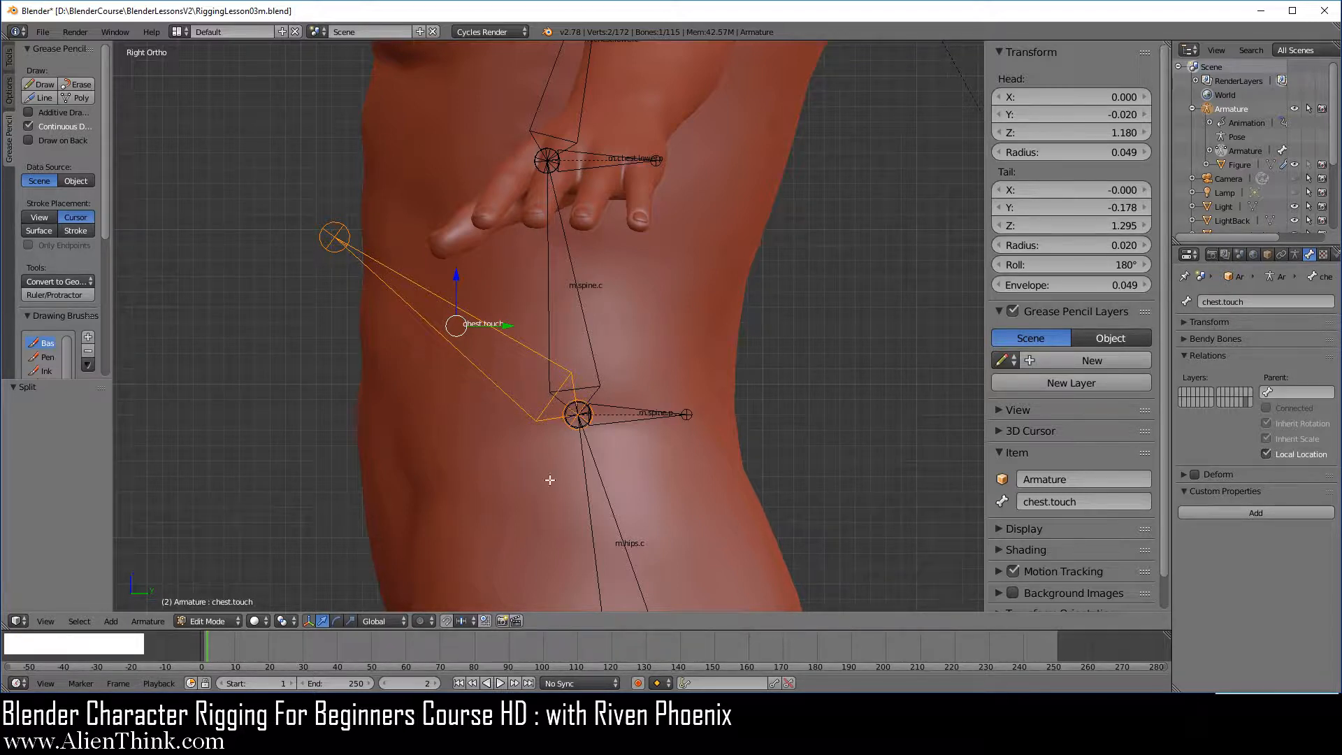
Step: Extrude a bone from the tail of m.hips.c straight backward along the global Y axis, about 0.117 long
right_click(592, 416)
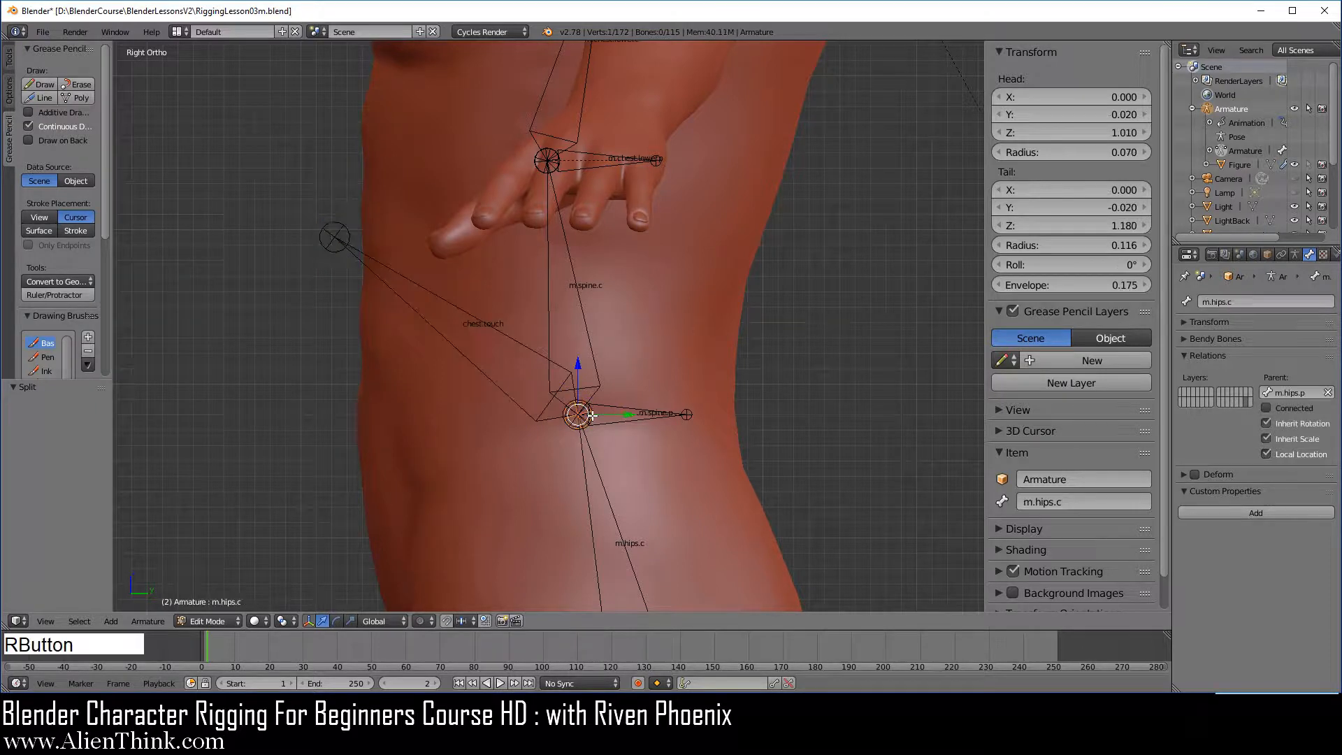
key("e")
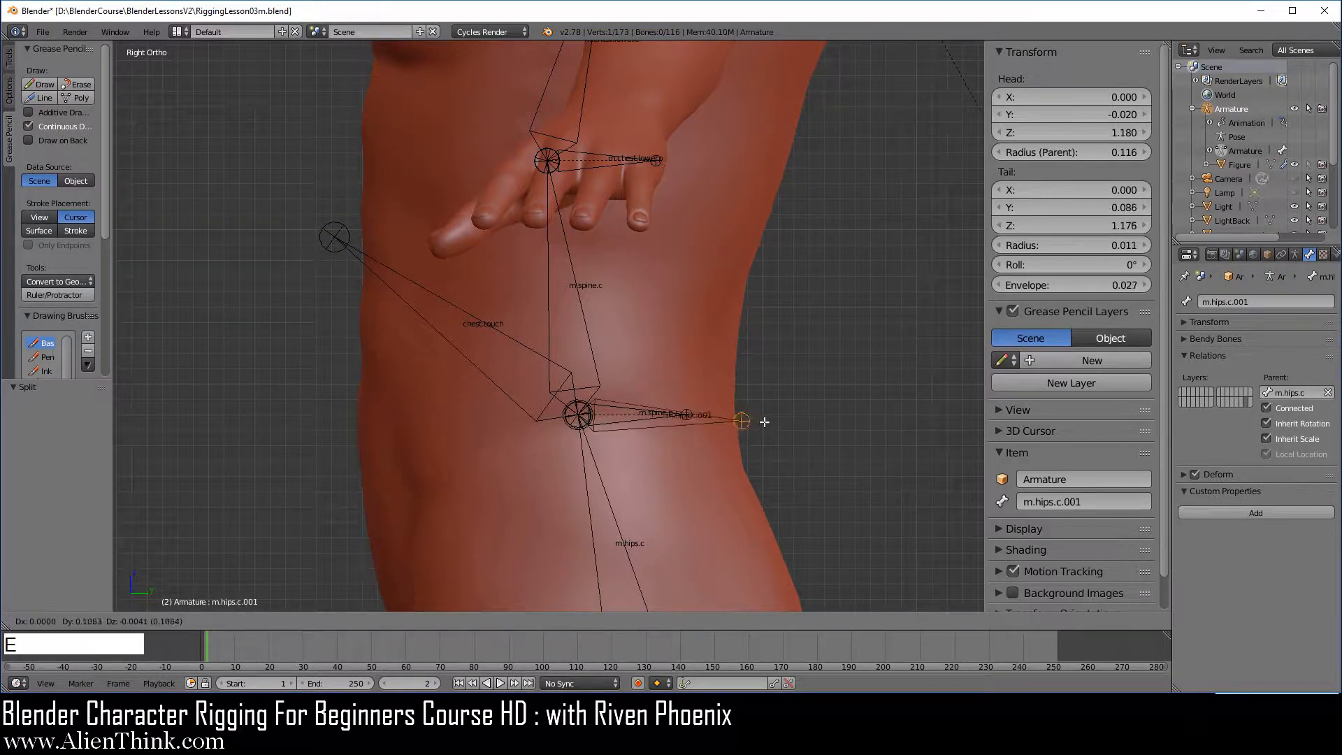
key("y")
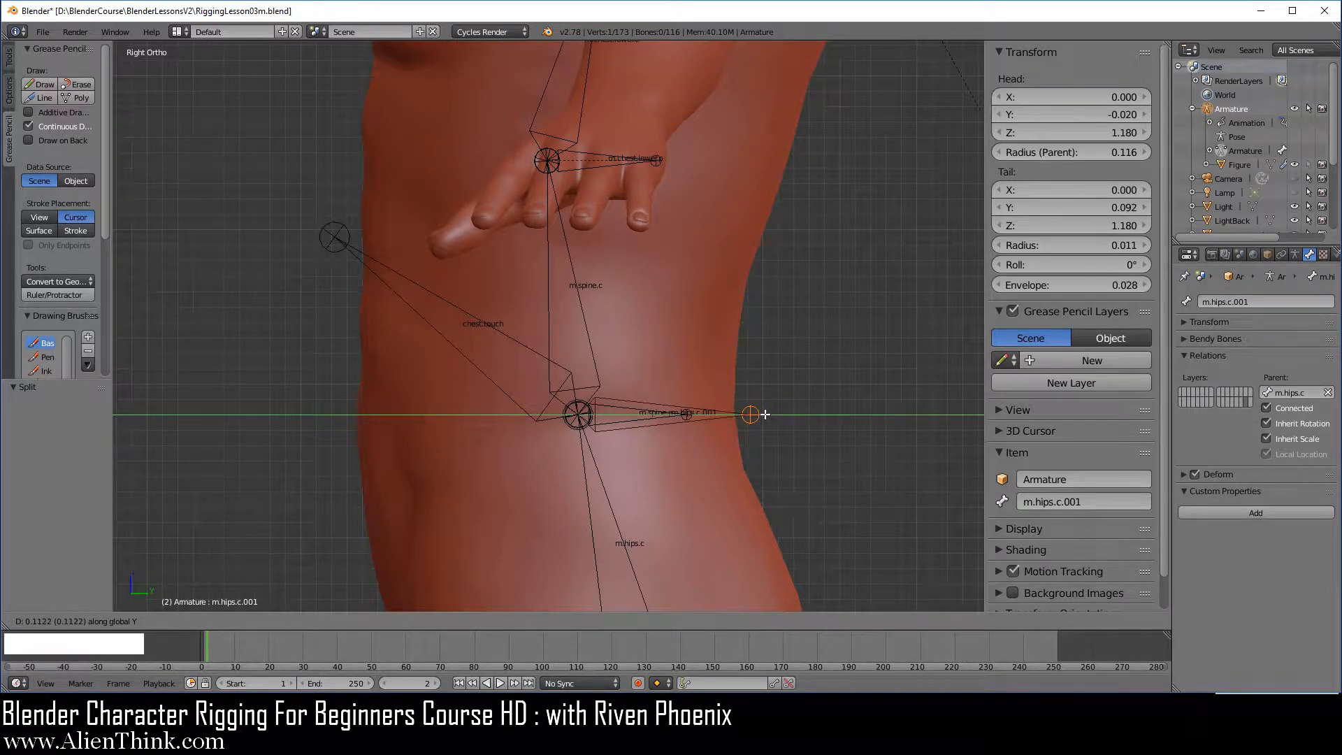
left_click(766, 414)
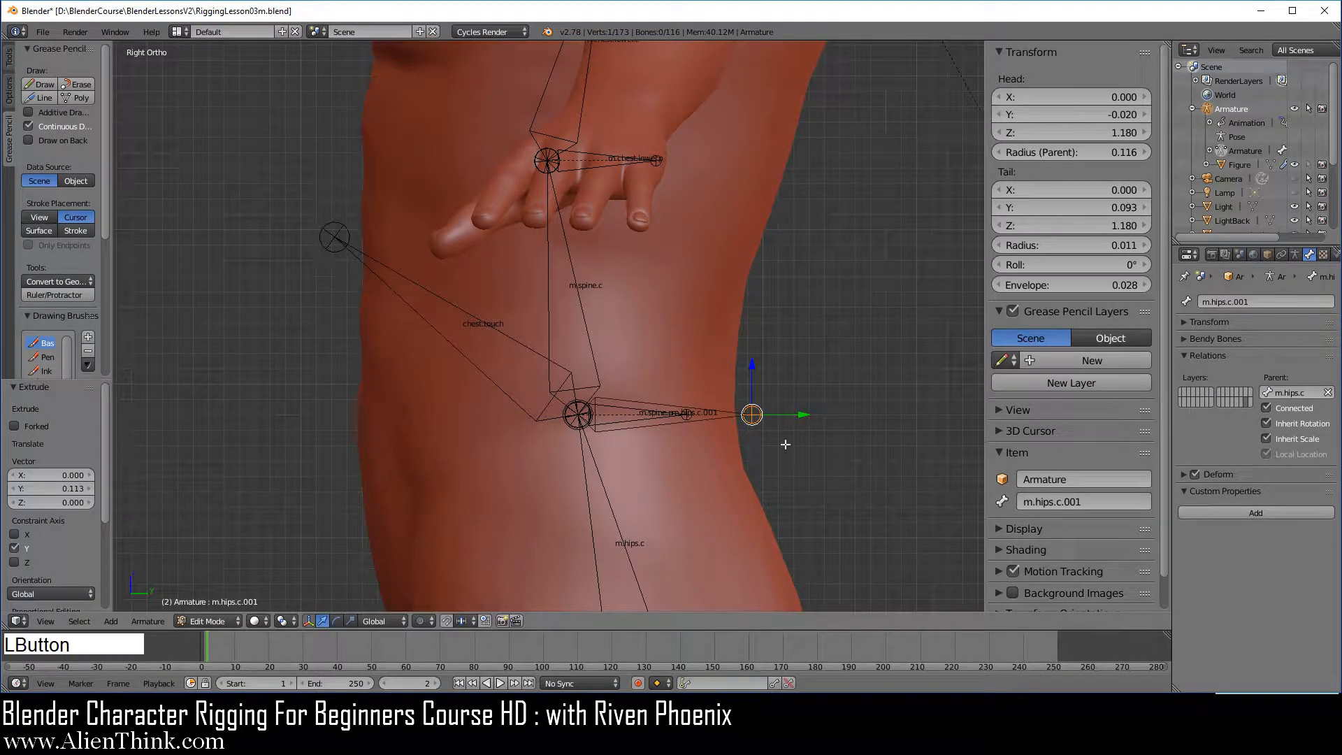
left_click_drag(804, 414, 757, 414)
Step: Examine the new backward-pointing bone alongside m.spine.p, m.chest.lower.p, m.hips.p and m.chest.upper.p
right_click(688, 408)
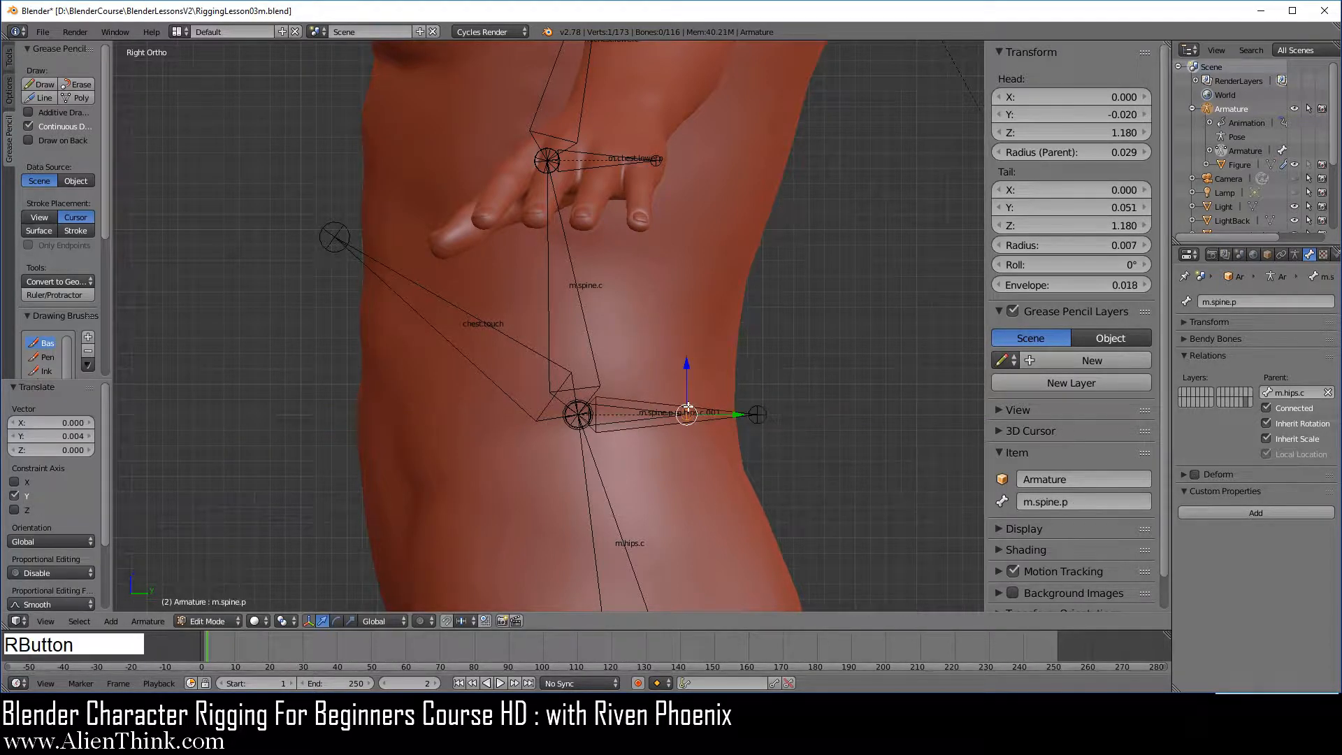
right_click(674, 406)
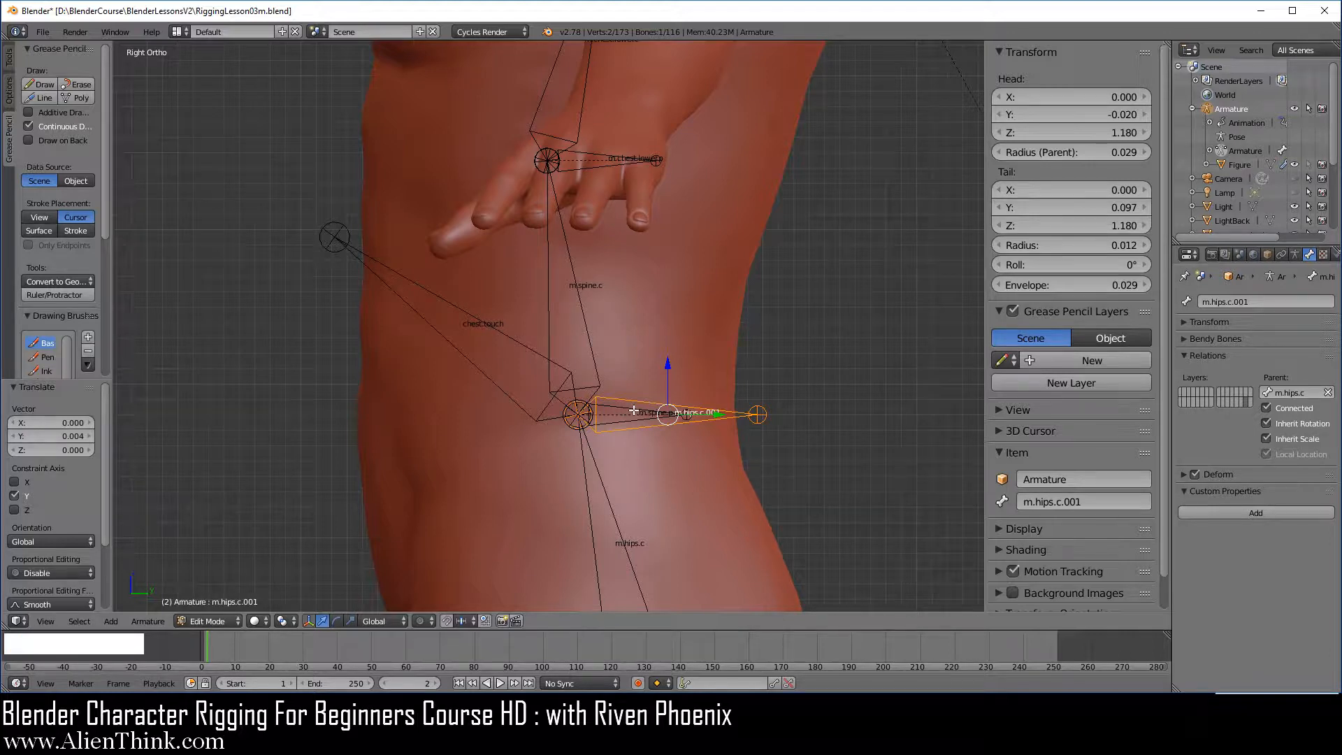
right_click(633, 410)
right_click(614, 160)
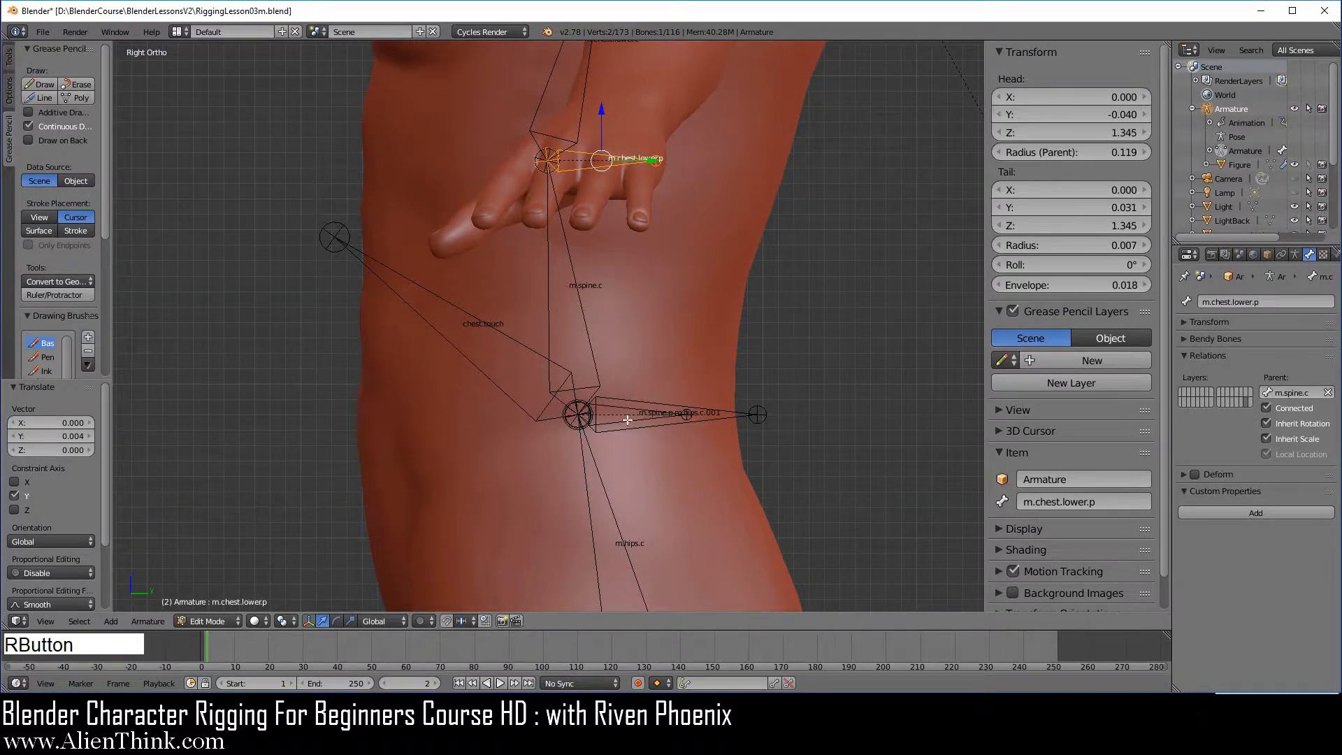
scroll(627, 420, "down", 3)
right_click(630, 524)
middle_click_drag(630, 524, 632, 594, "shift")
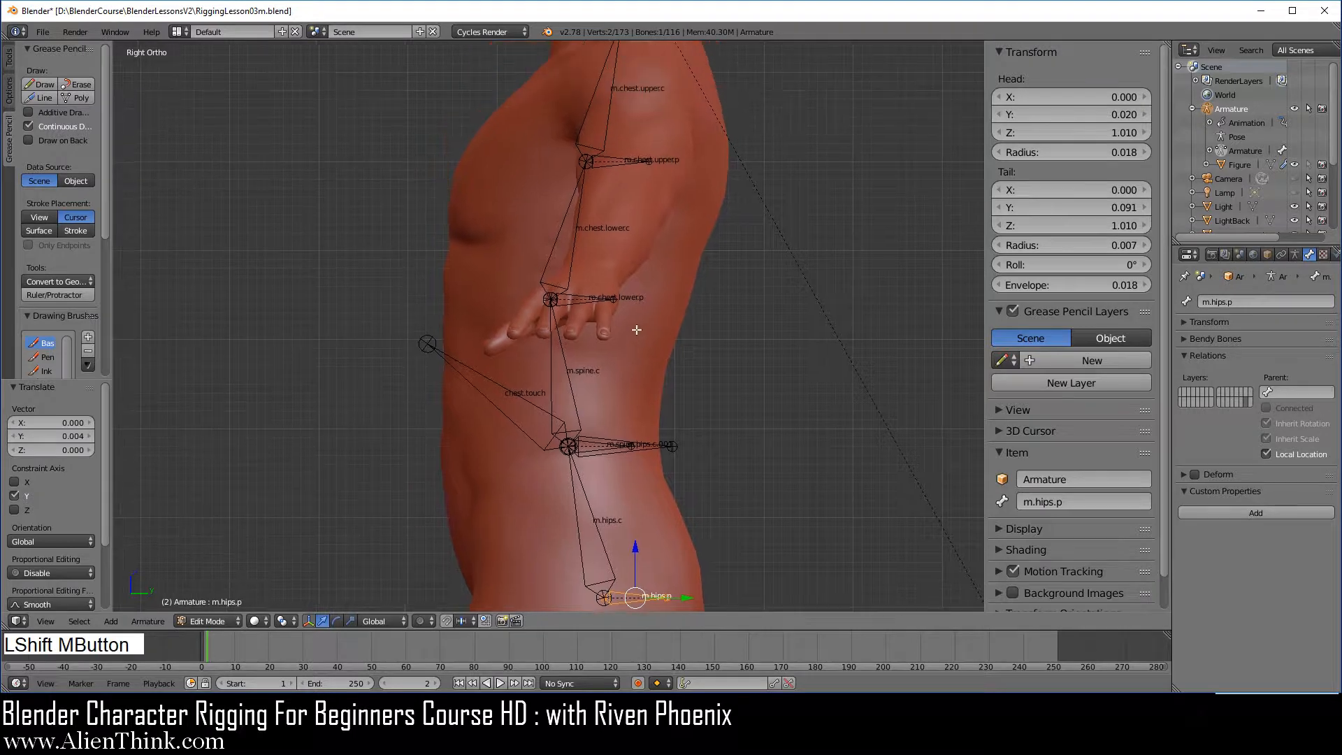
right_click(619, 166)
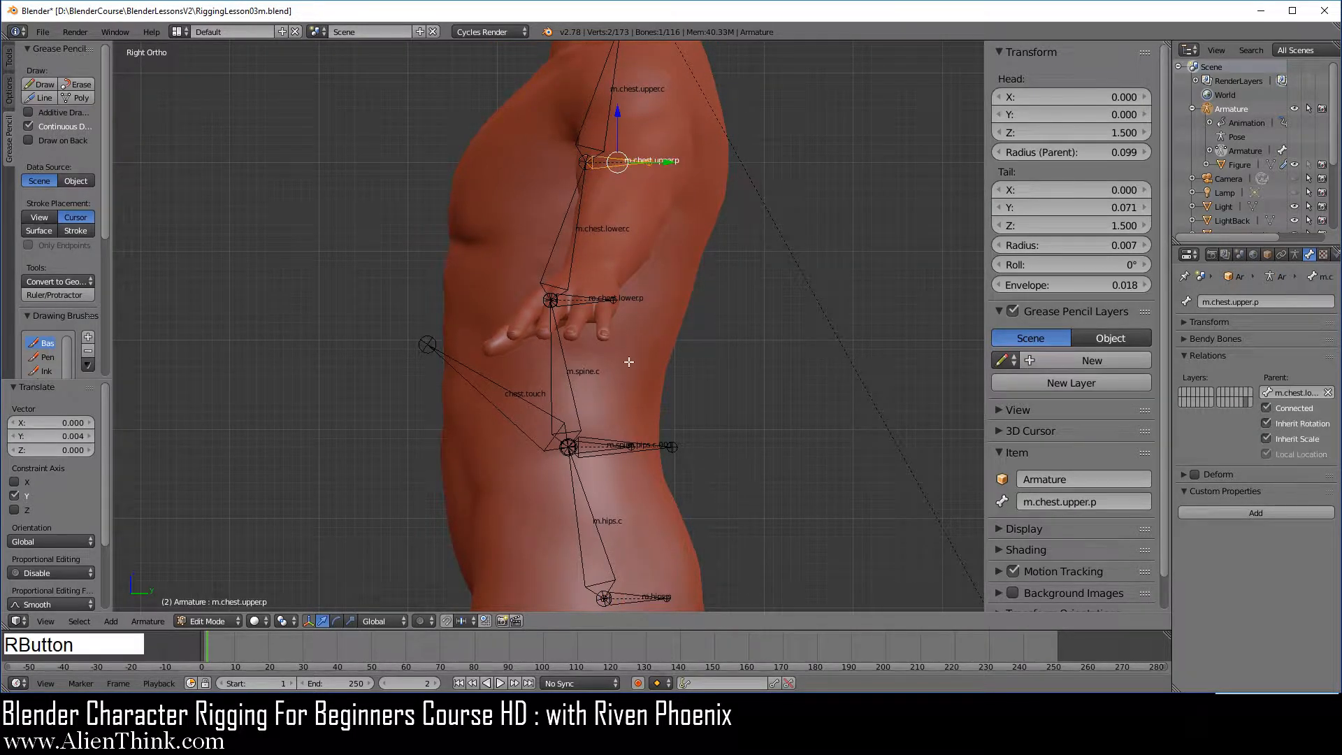
right_click(636, 428)
scroll(631, 473, "up", 3)
scroll(631, 473, "up", 1)
middle_click_drag(638, 474, 630, 357, "shift")
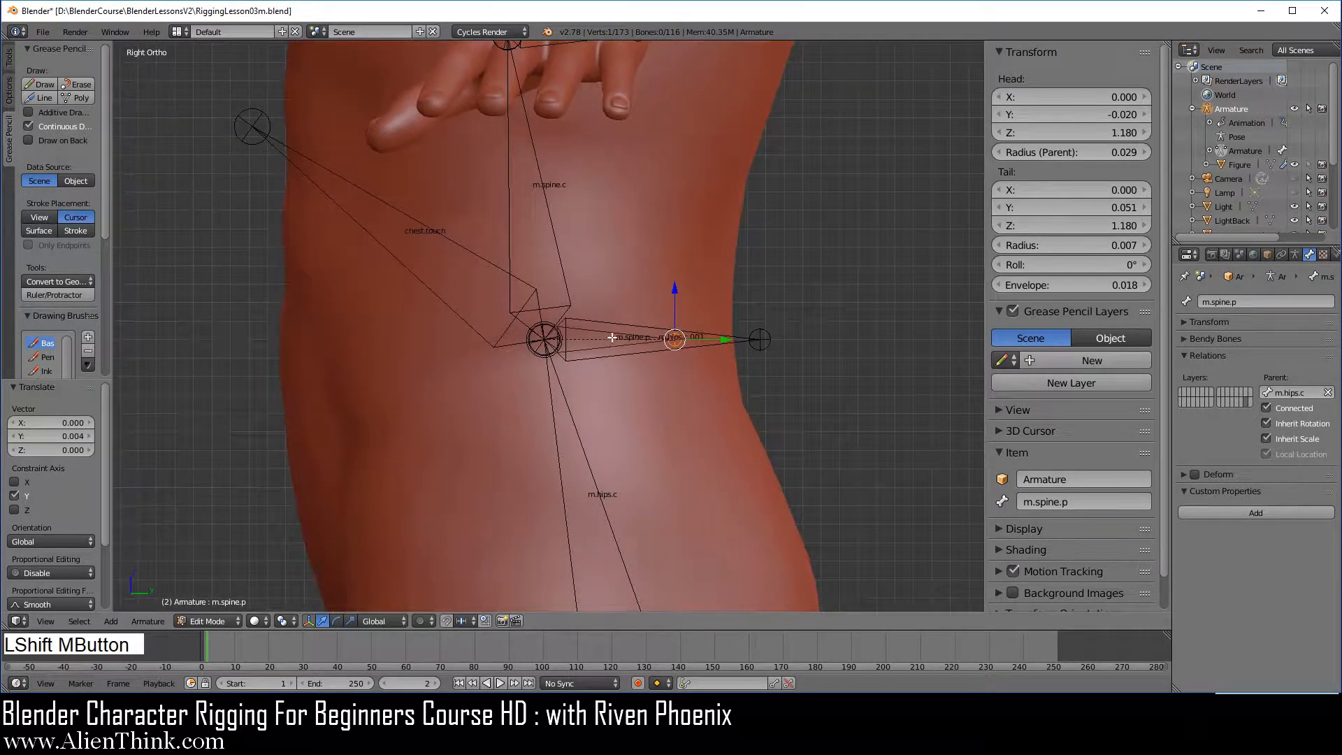
Step: Split the longer backward-pointing bone from m.hips.c and turn off its Deform option
right_click(629, 355)
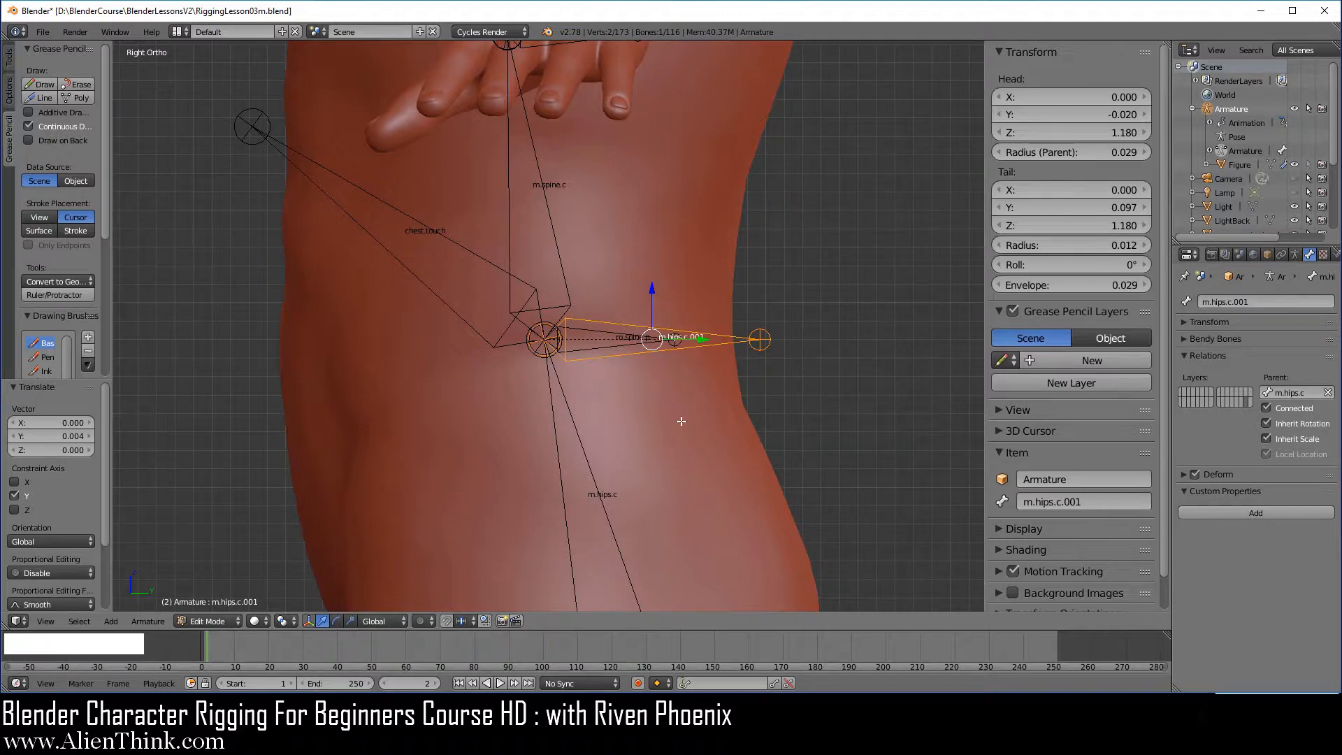
key("y")
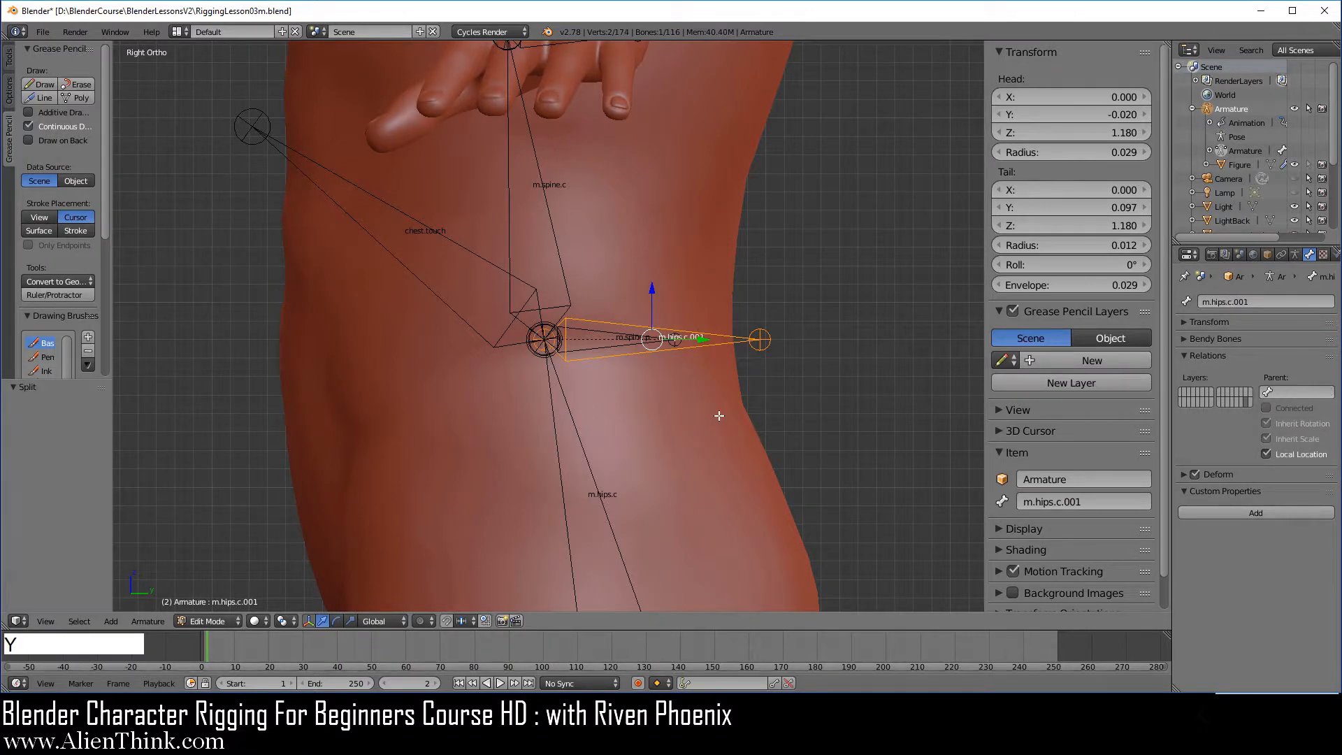
left_click(1196, 475)
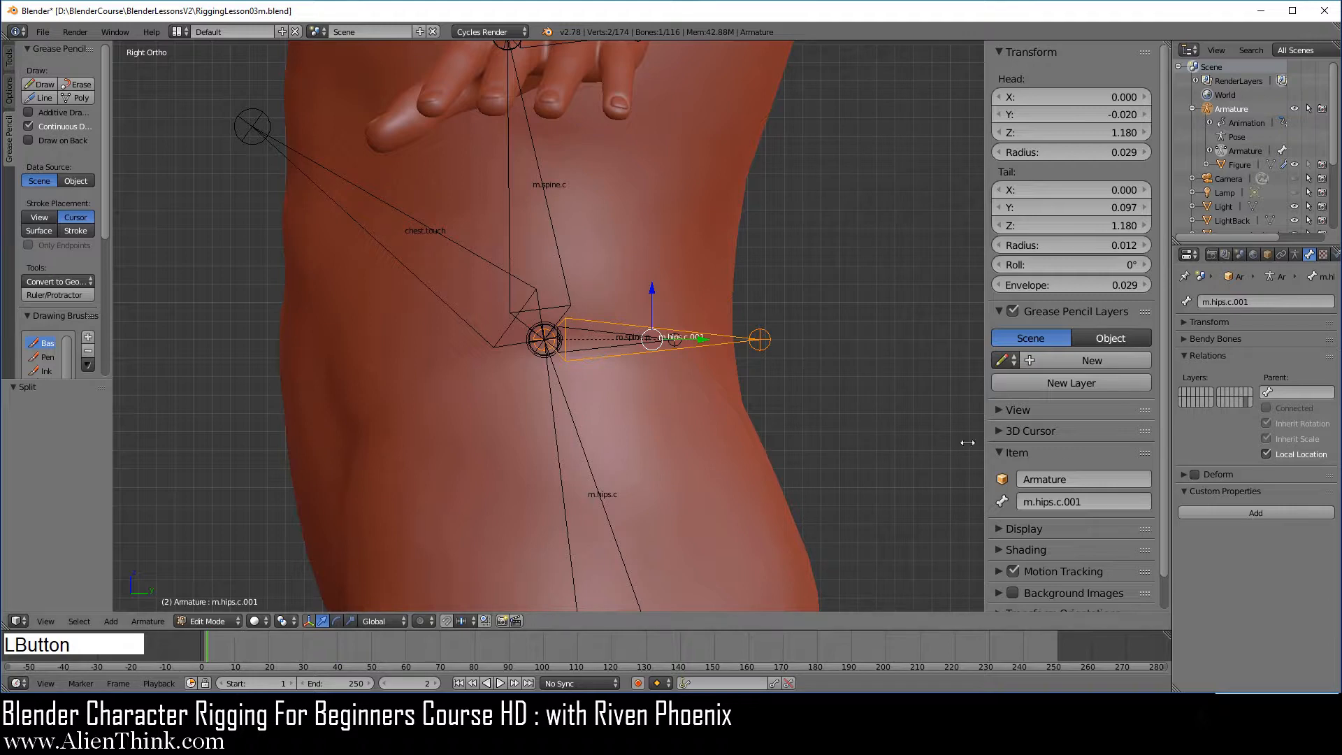
Step: Rename the split backward-pointing bone as m.chest.touch.tracker
left_click(1101, 500)
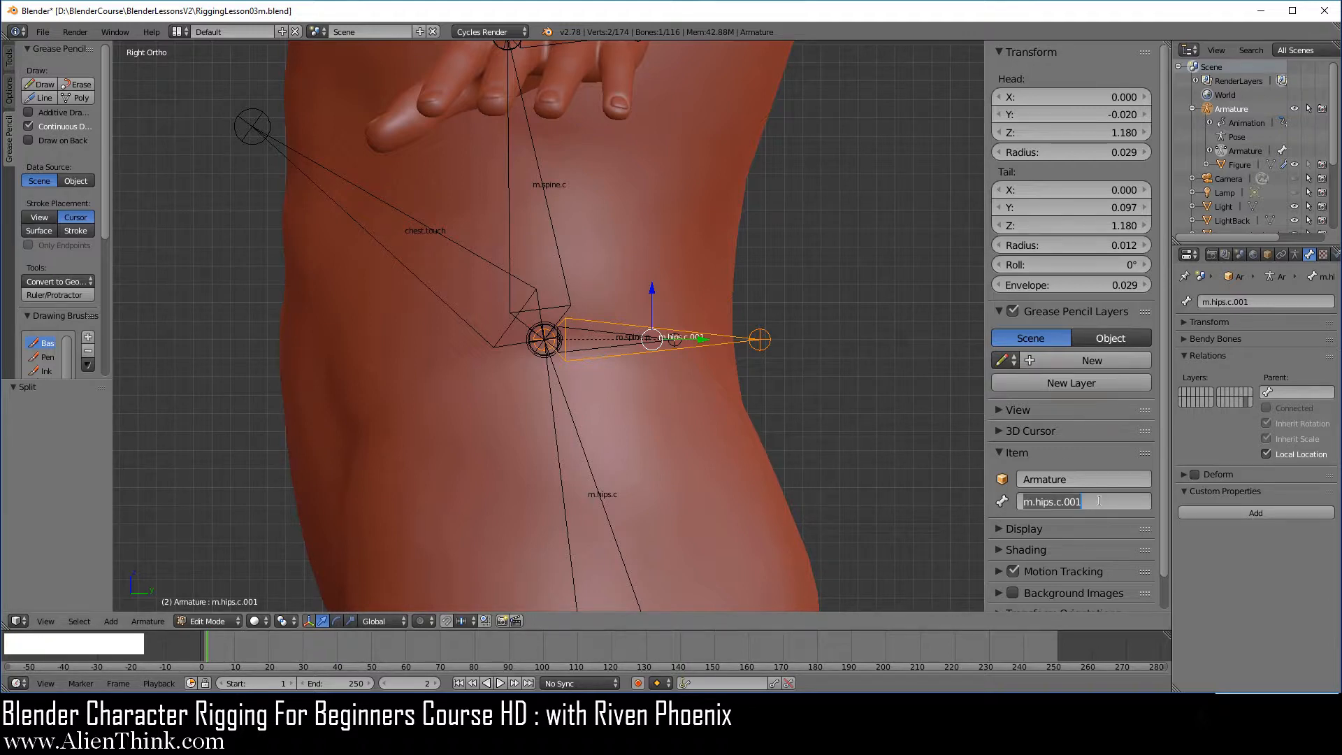
type("m.ch")
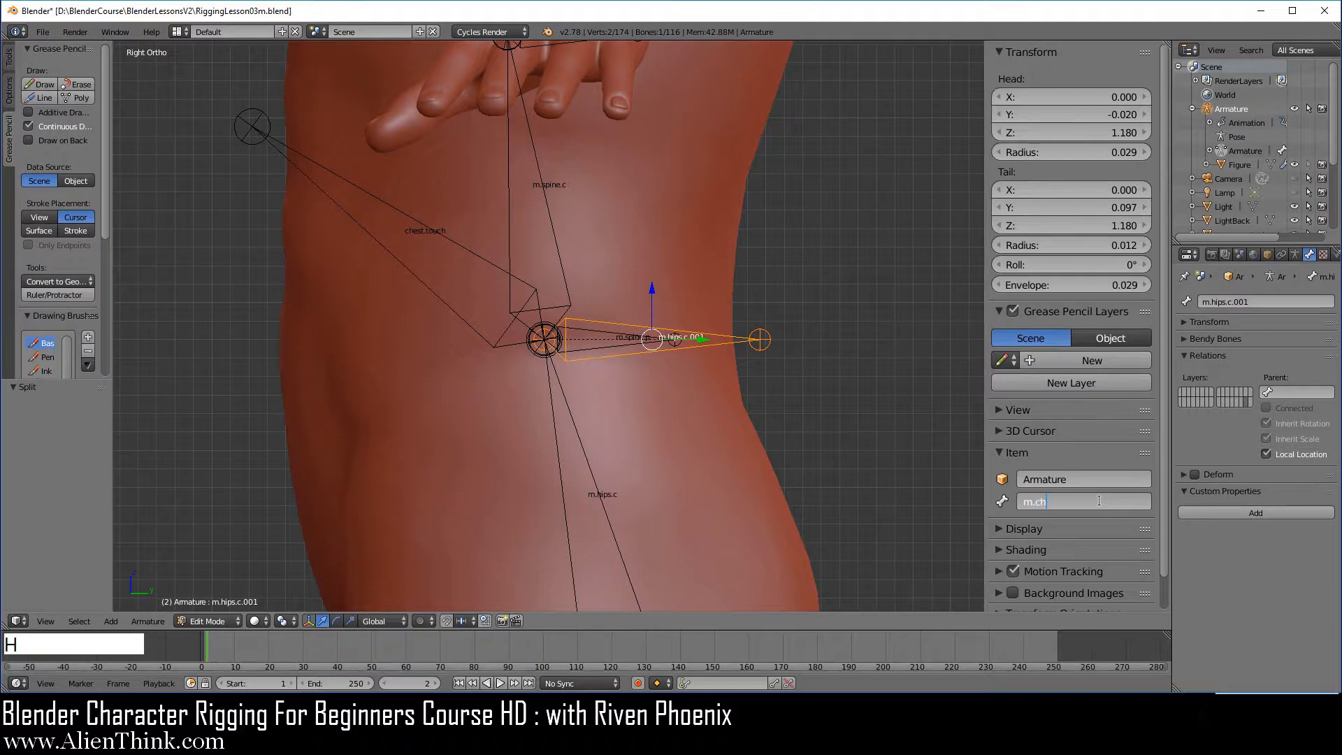
type("est.touch.tracker")
key("Return")
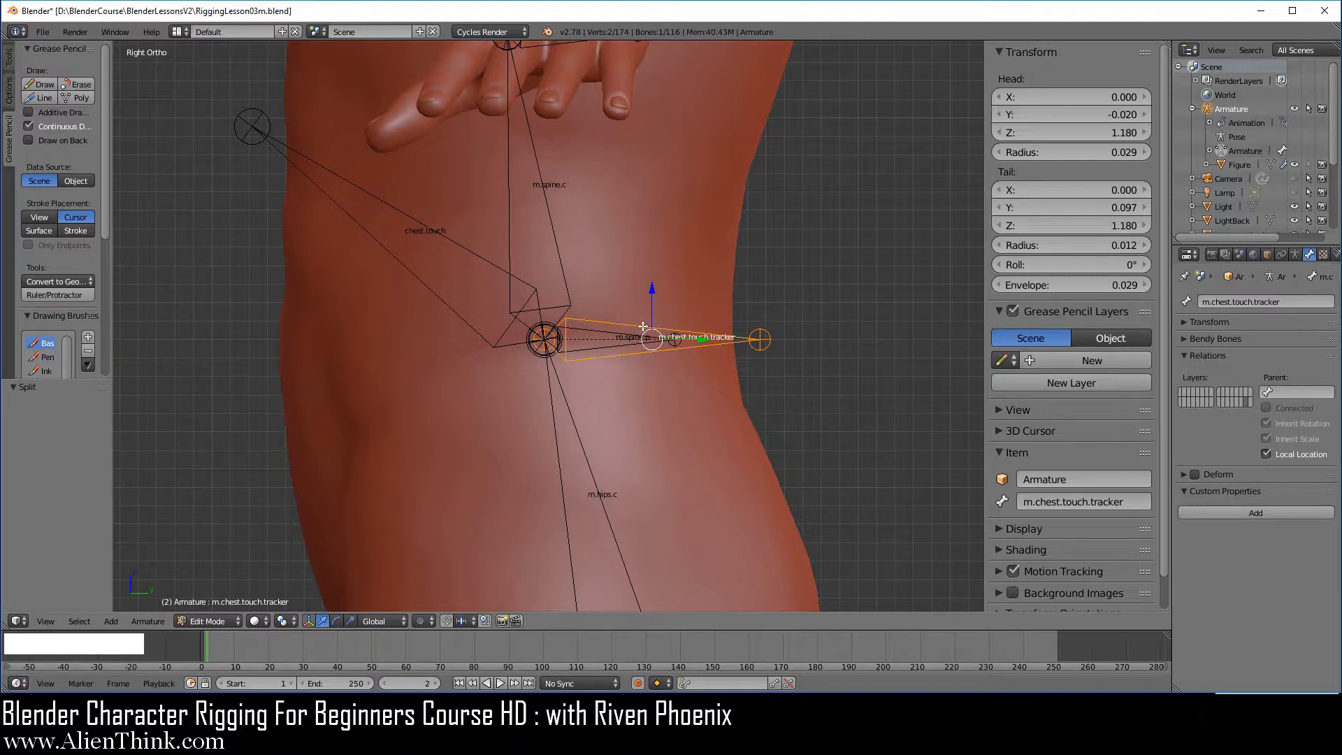
Step: Parent m.chest.touch.tracker to chest.touch with the Keep Offset option
right_click(483, 253, "shift")
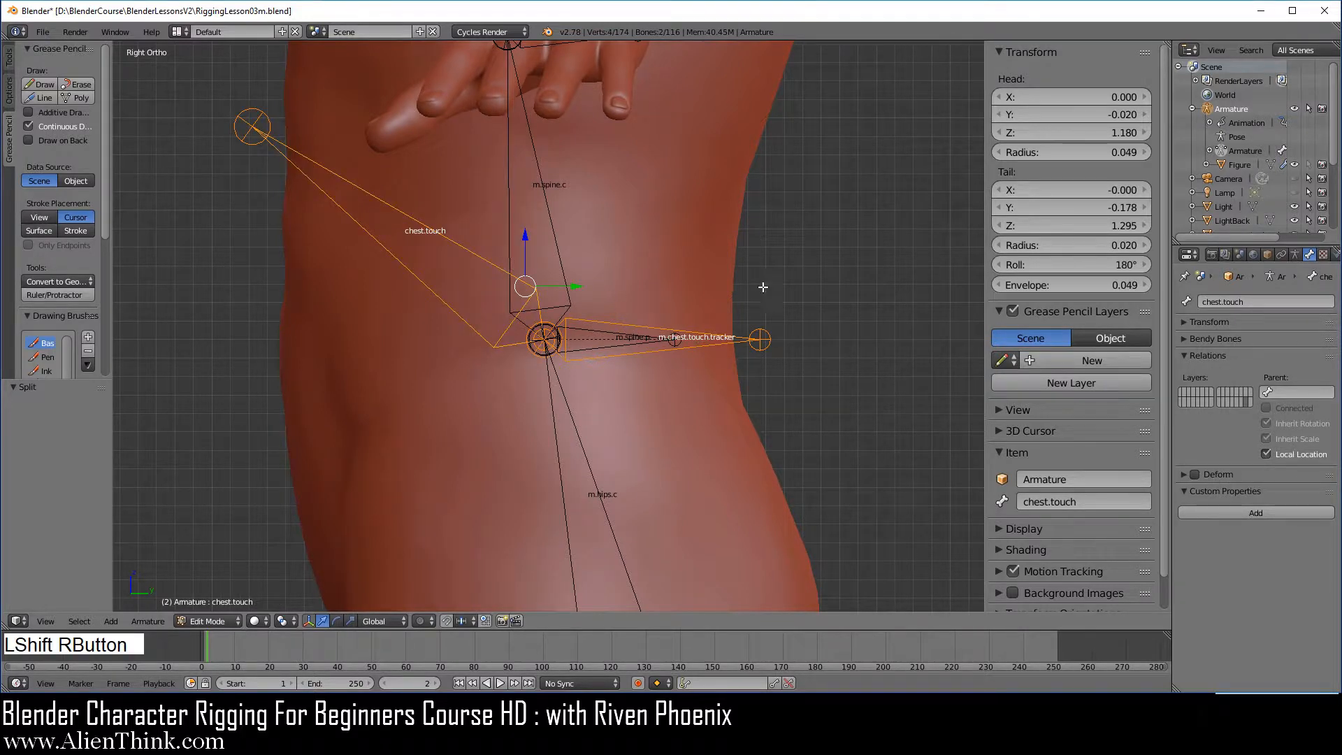
key("ctrl")
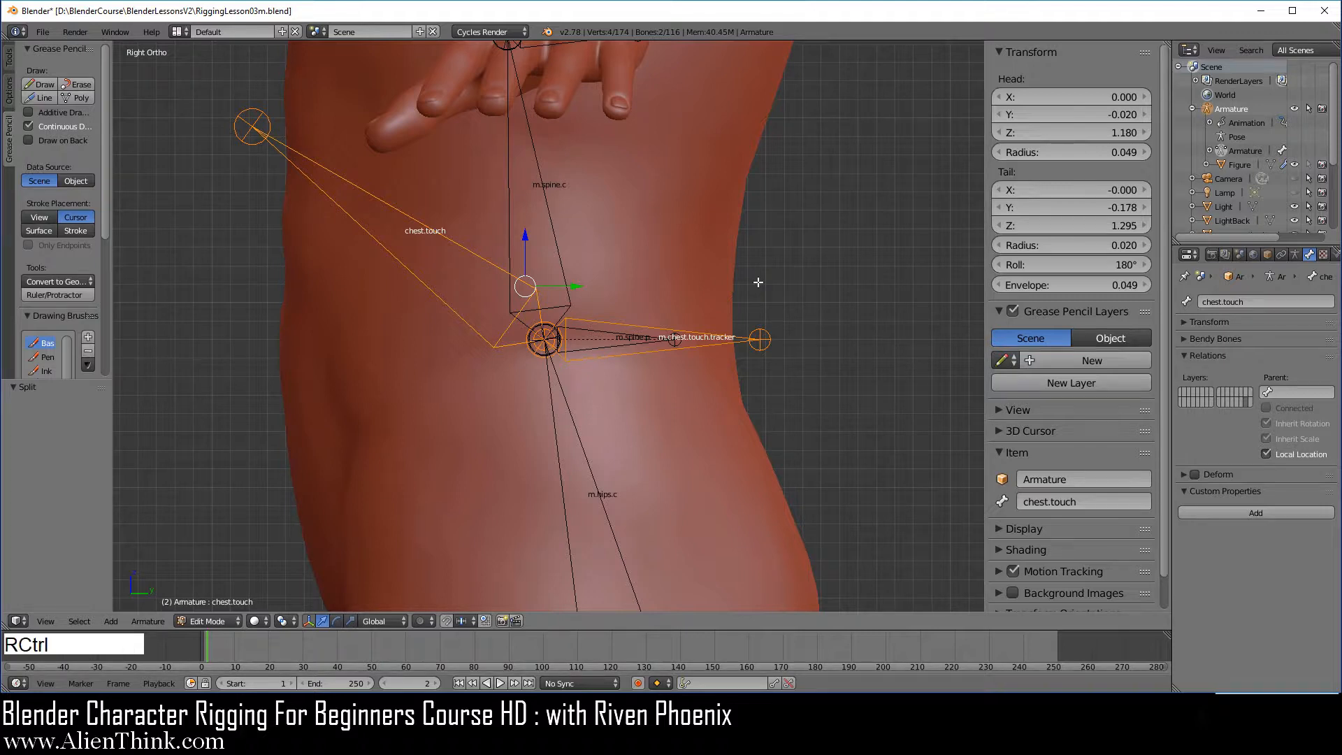
key("ctrl+p")
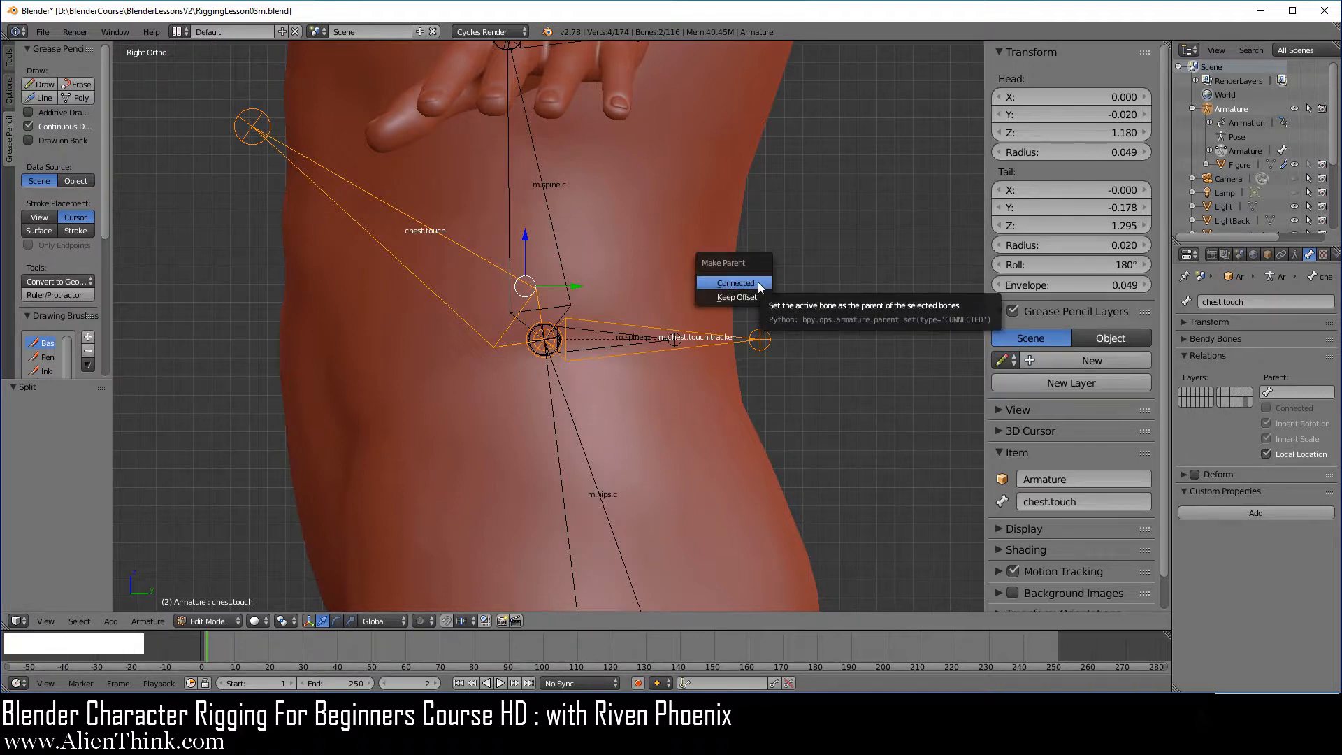
left_click(752, 294)
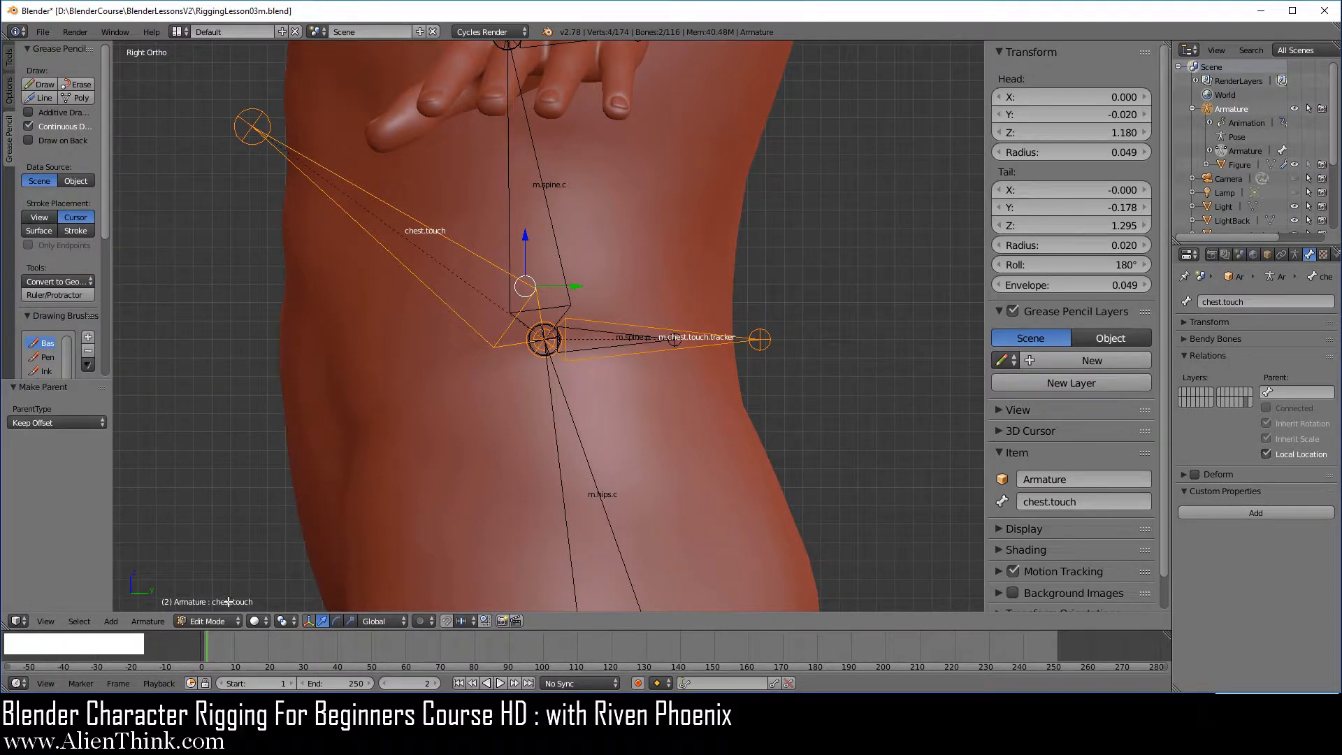
Step: Test-rotate chest.touch in Pose Mode to check how m.chest.touch.tracker follows it, leaving the pose unchanged
left_click(228, 621)
left_click(225, 571)
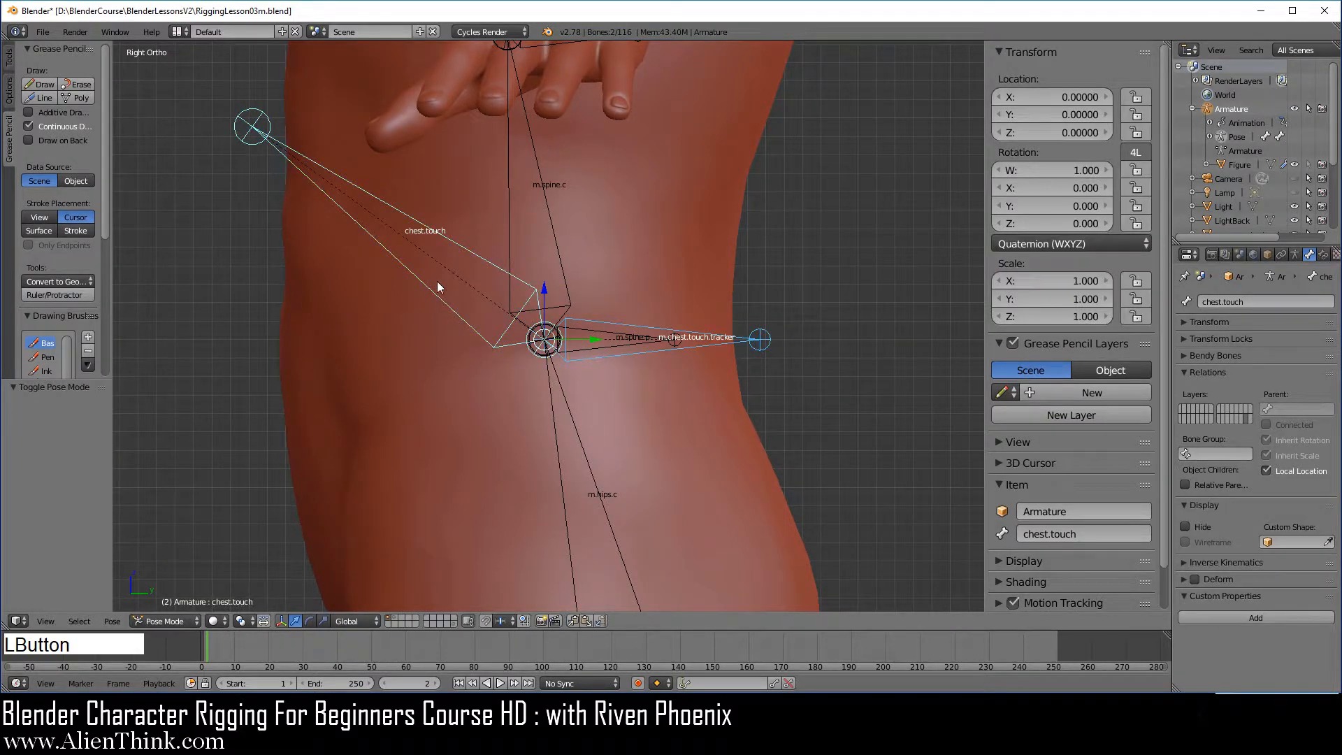
right_click(400, 260)
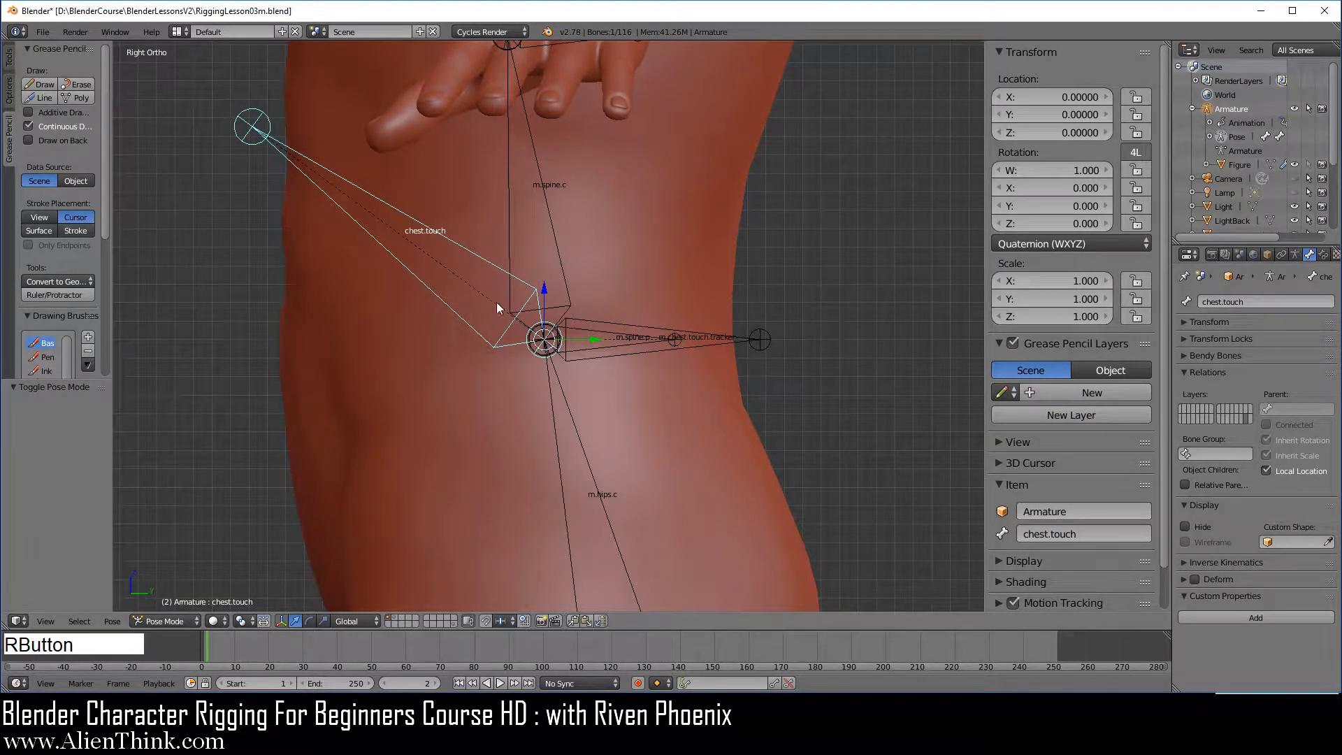
key("r")
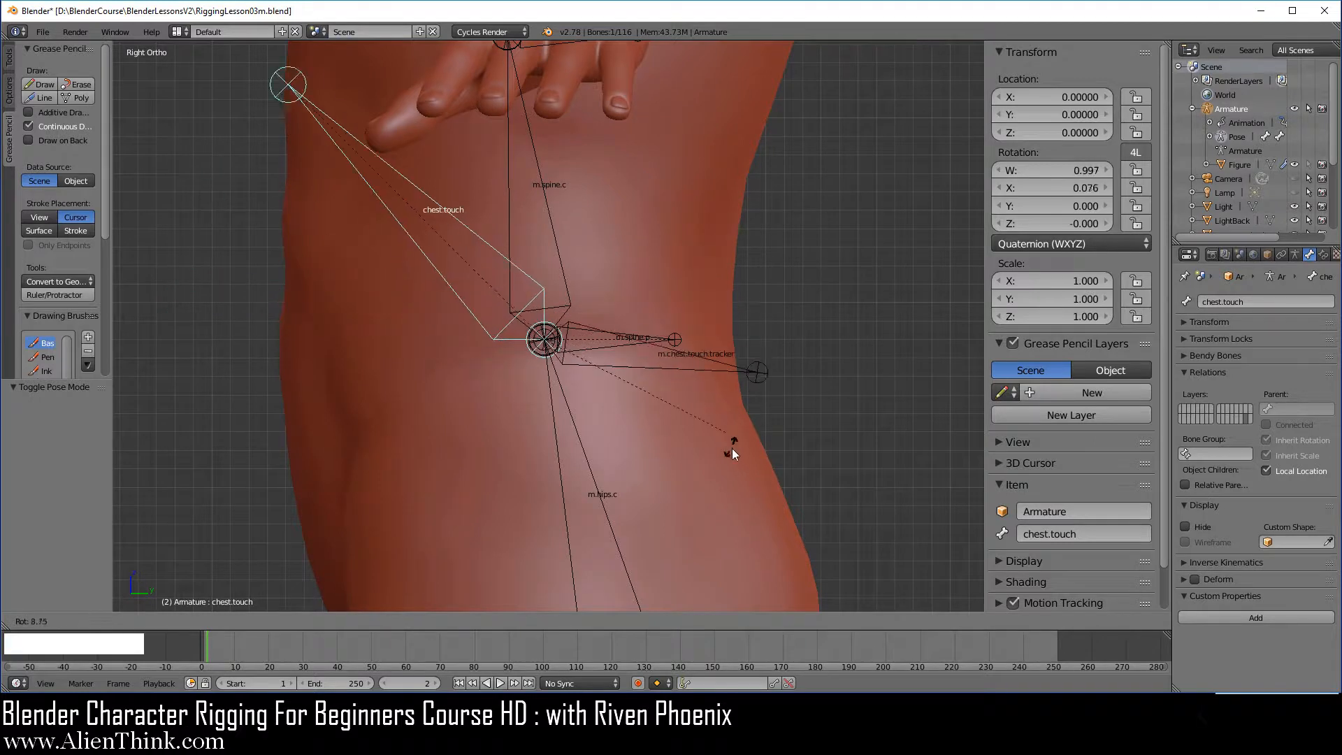
right_click(719, 372)
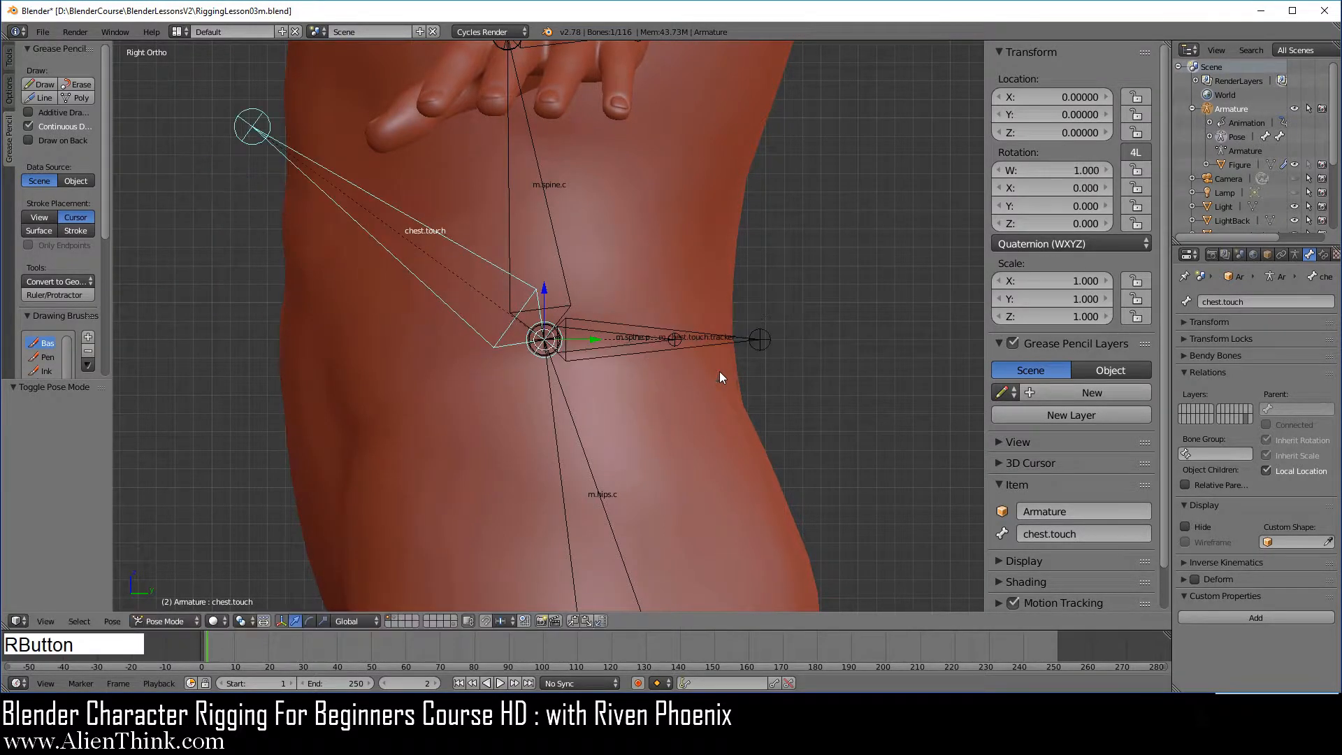
Step: Add a Copy Transforms constraint to m.chest.upper.p with m.chest.touch.tracker as its target
right_click(668, 327)
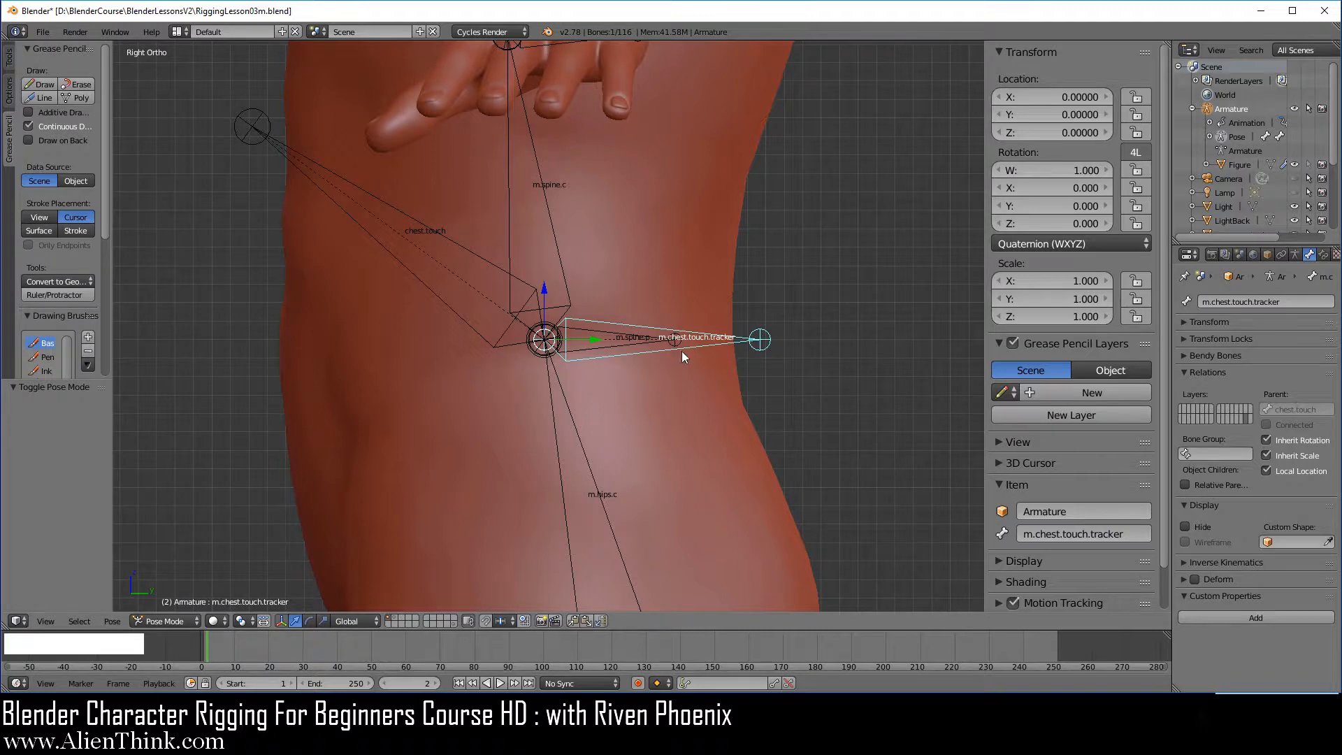
scroll(685, 450, "down", 2)
mouse_move(686, 358)
middle_mouse_down("shift")
mouse_move(682, 296)
mouse_move(674, 379)
middle_mouse_up("shift")
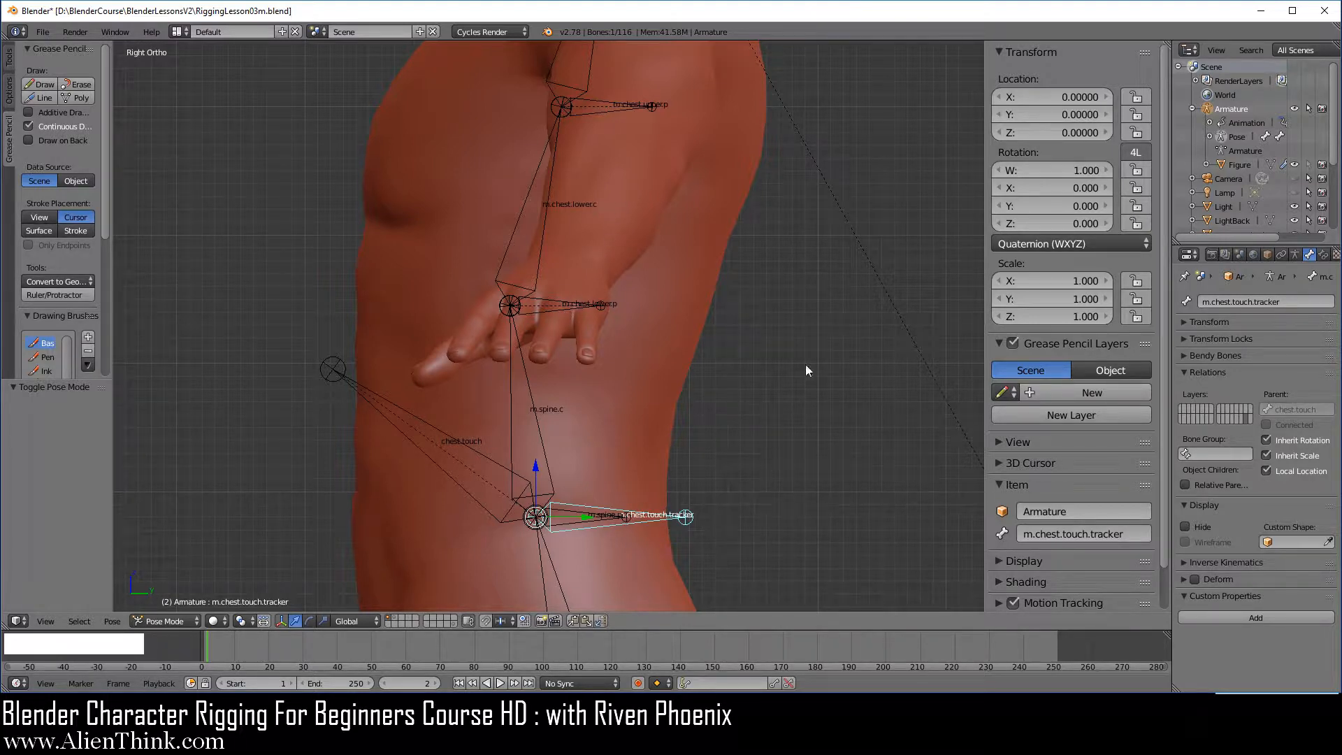
right_click(617, 109, "shift")
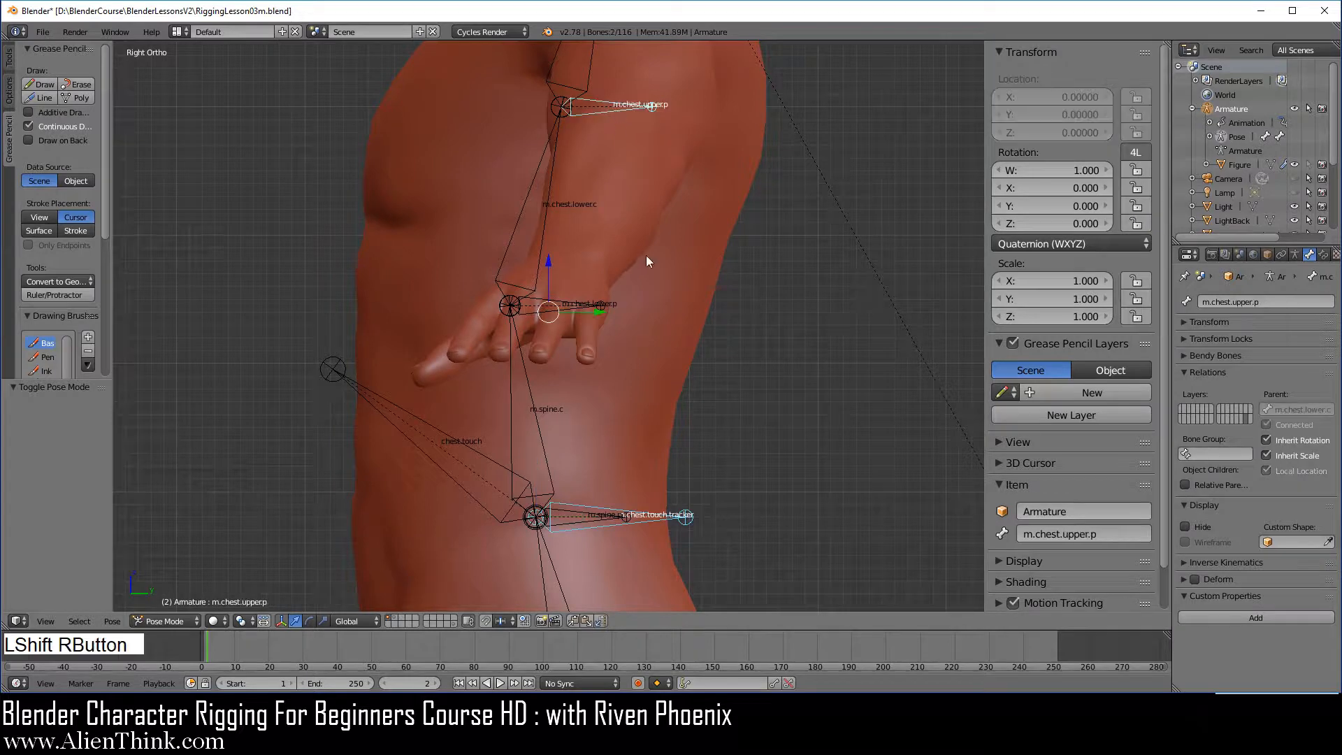
scroll(664, 307, "down", 1)
middle_click_drag(665, 300, 662, 347, "shift")
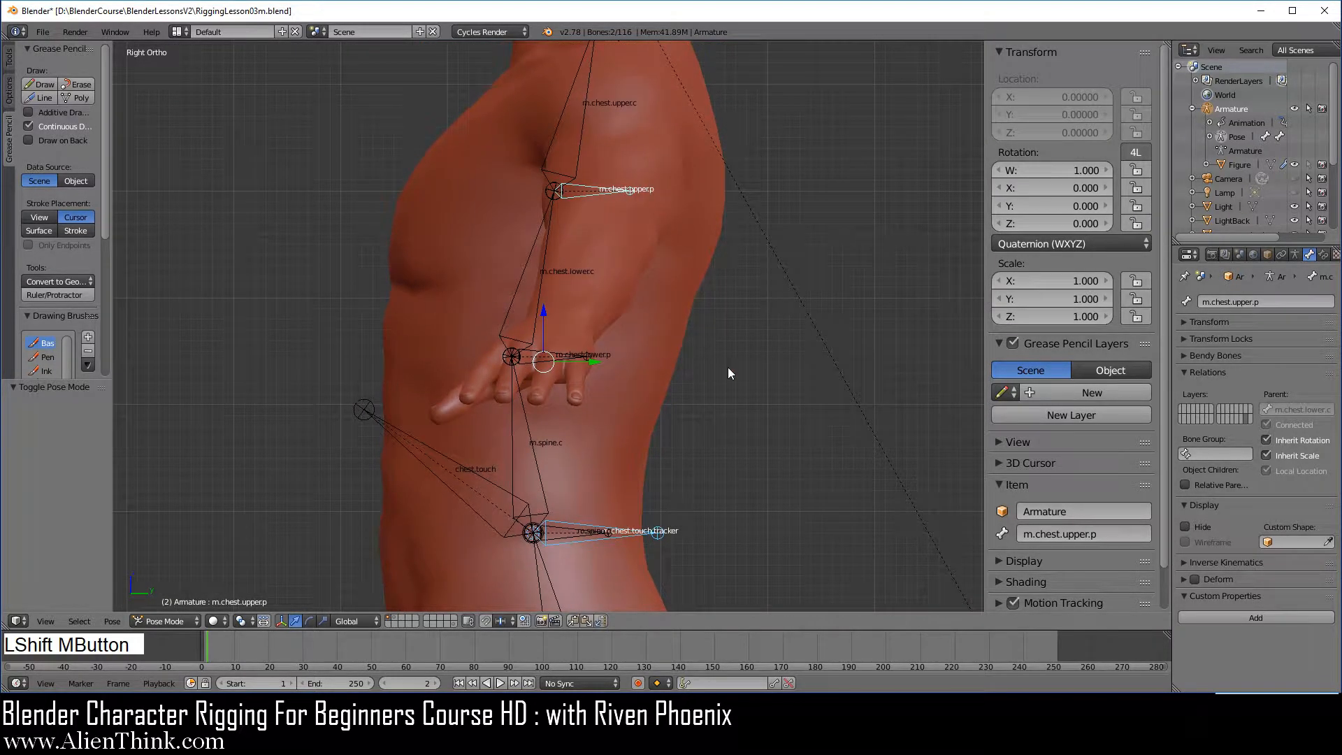
key("ctrl+shift+c")
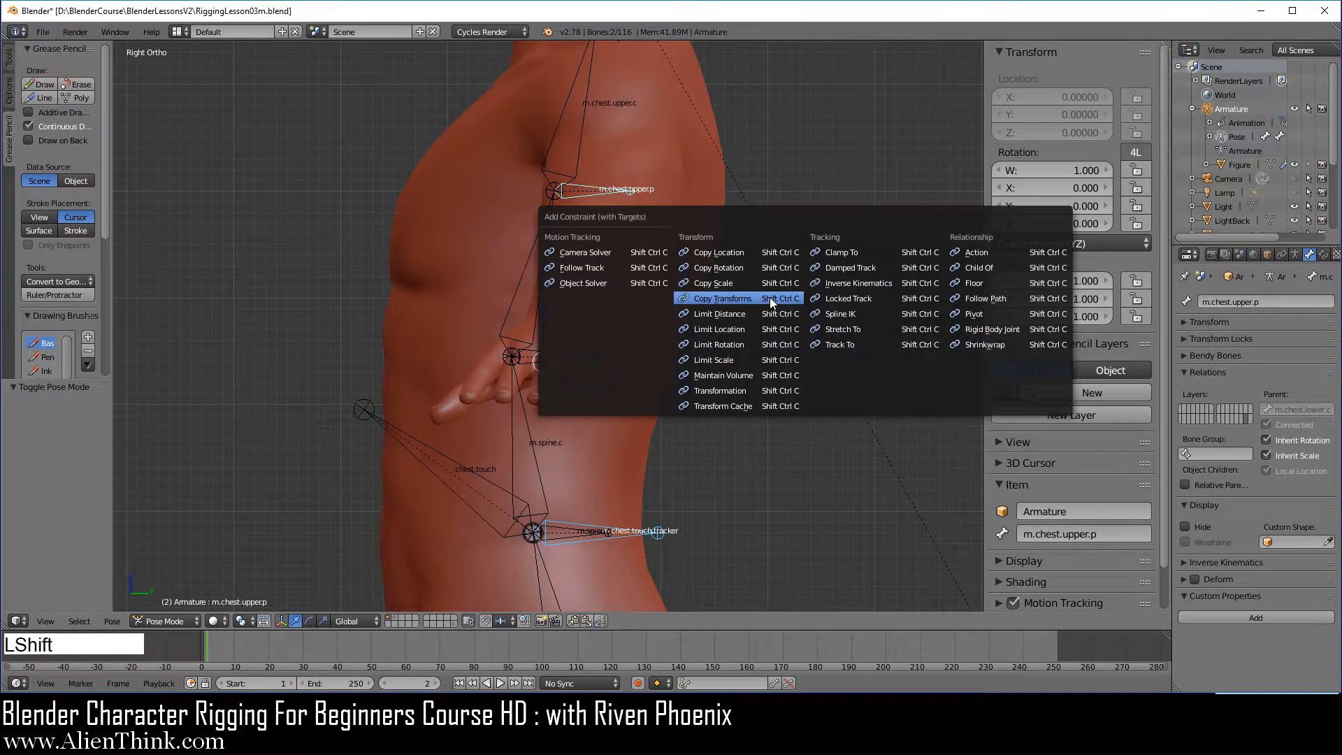
left_click(758, 298)
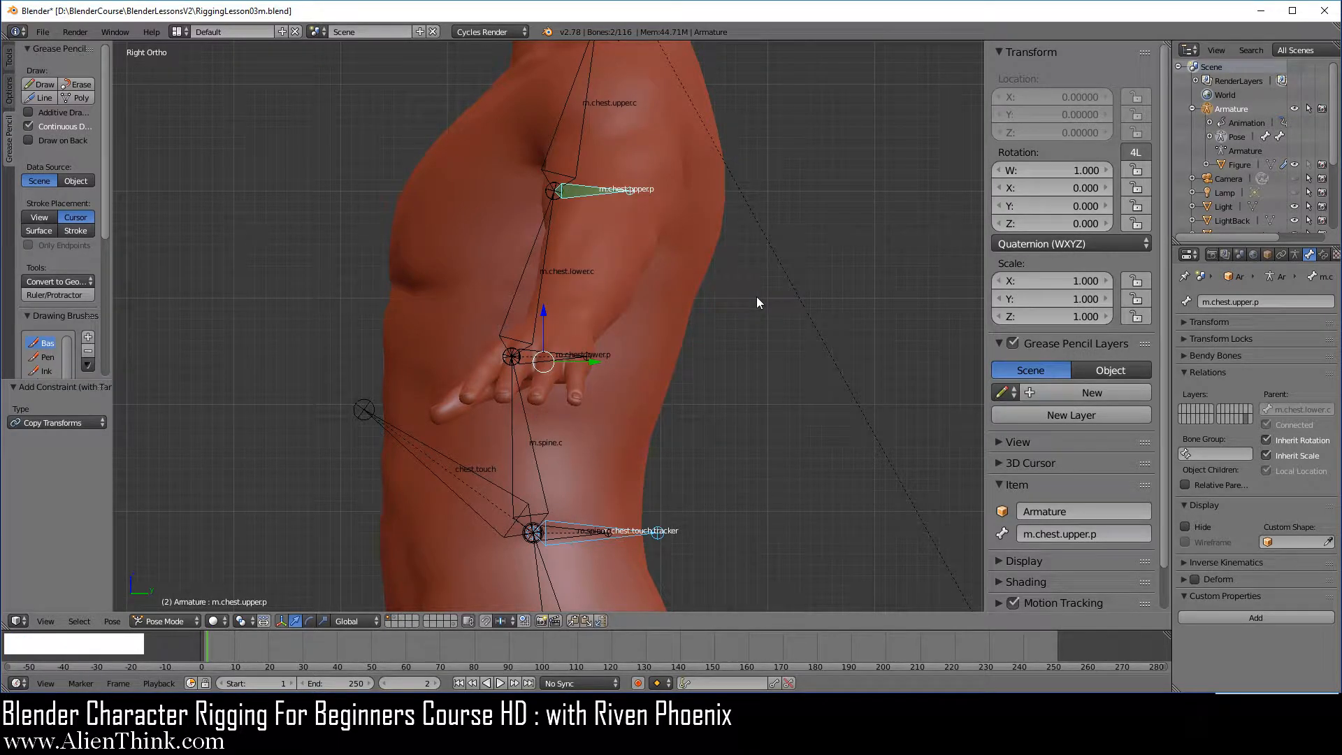
Step: Add a Copy Transforms constraint to m.chest.lower.p with m.chest.touch.tracker as its target
right_click(619, 535)
right_click(561, 361, "shift")
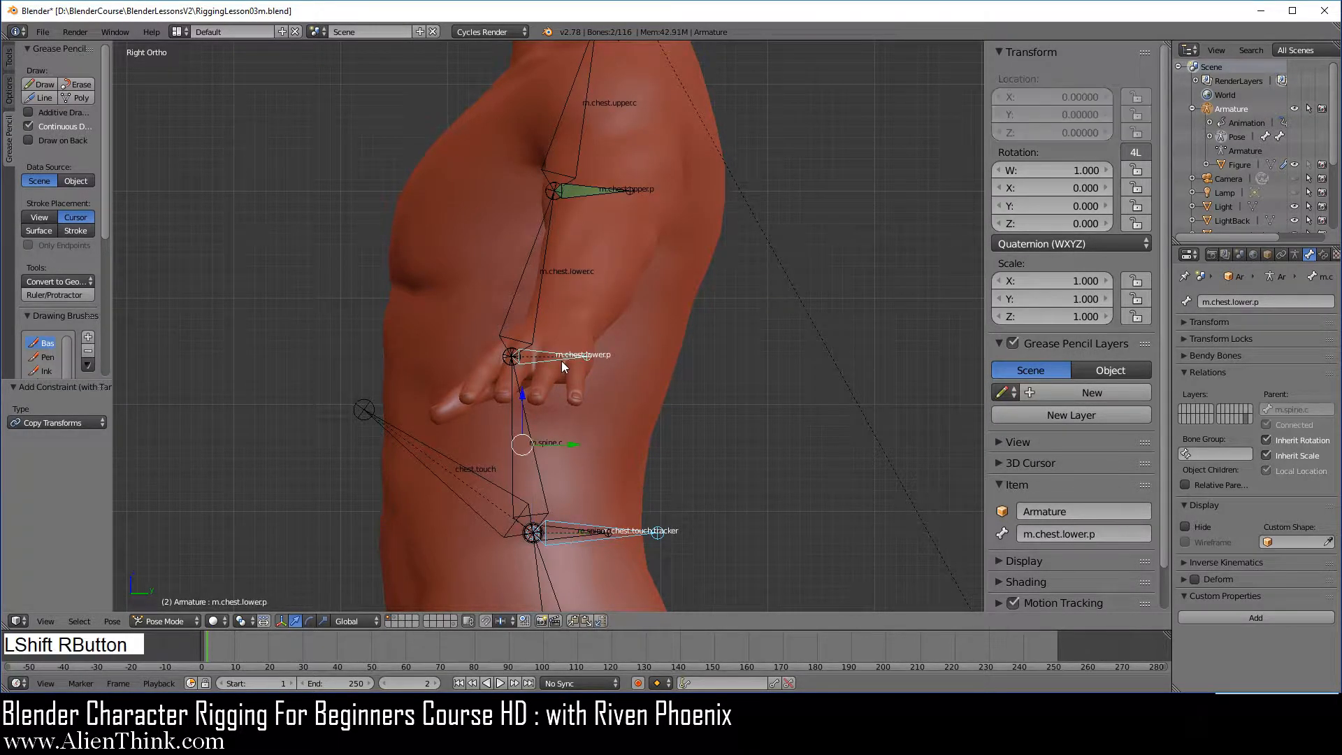
key("ctrl+shift+c")
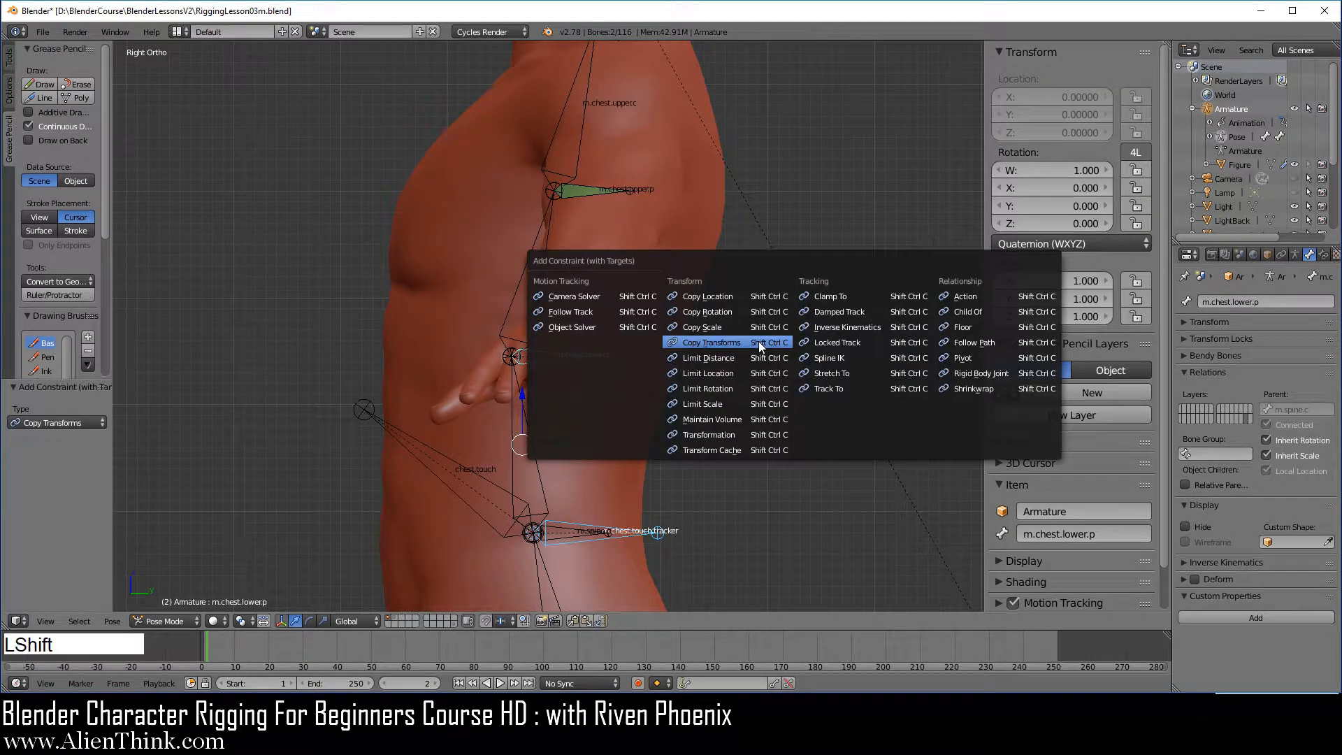
left_click(759, 342)
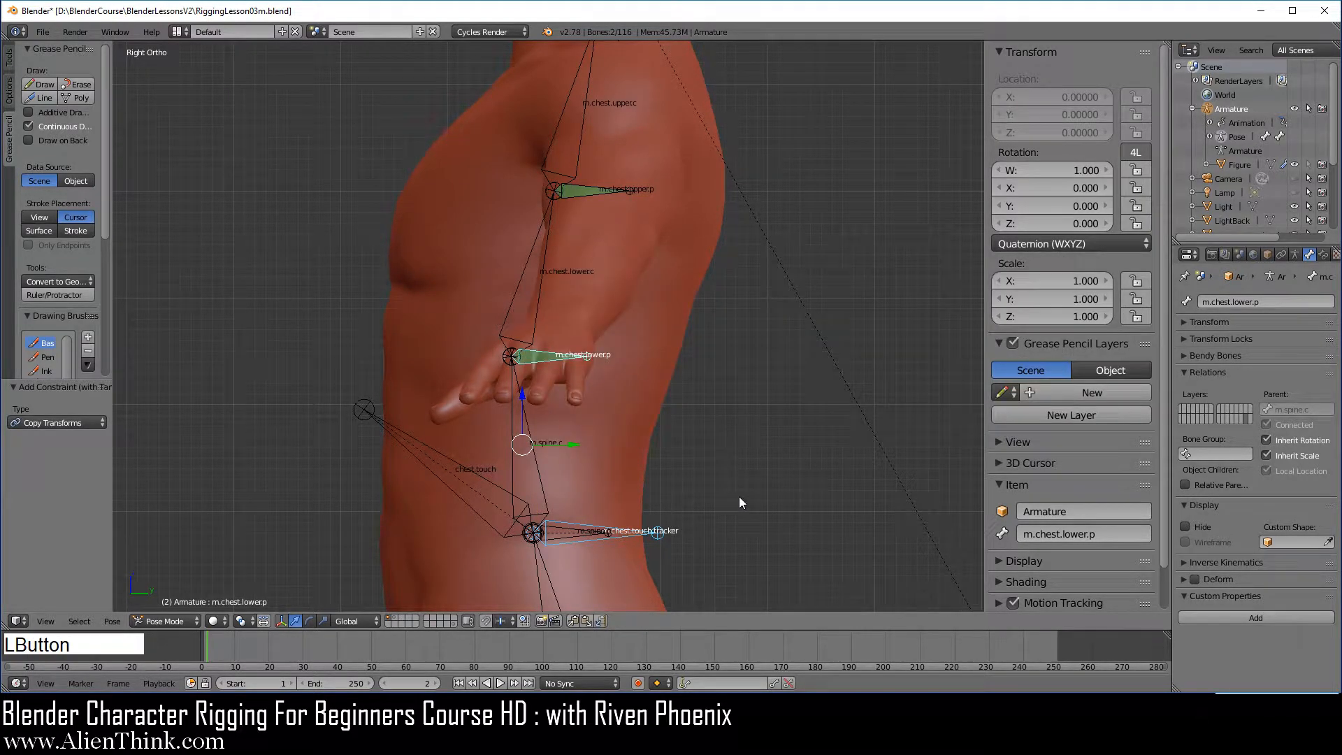
Step: Test-rotate chest.touch to check how the two constrained chest bones move, and cancel the rotation
right_click(391, 424)
key("r")
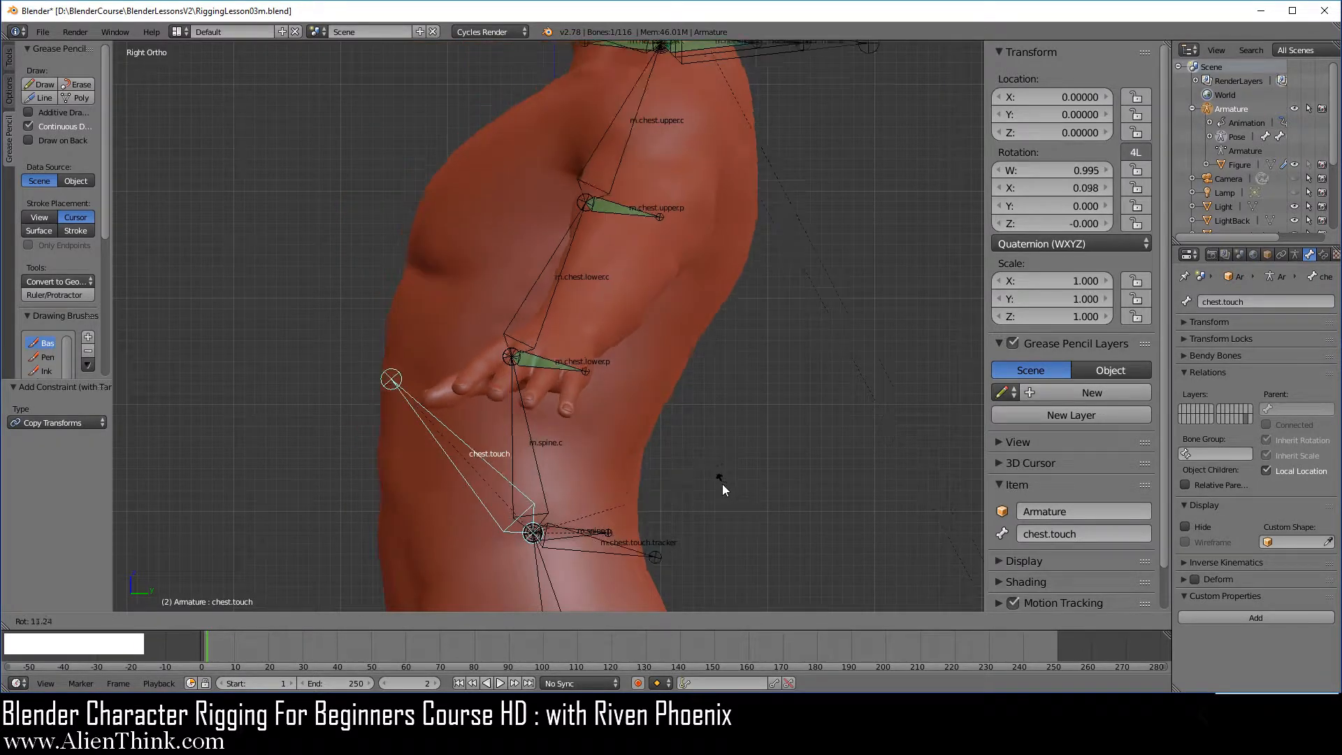
right_click(783, 294)
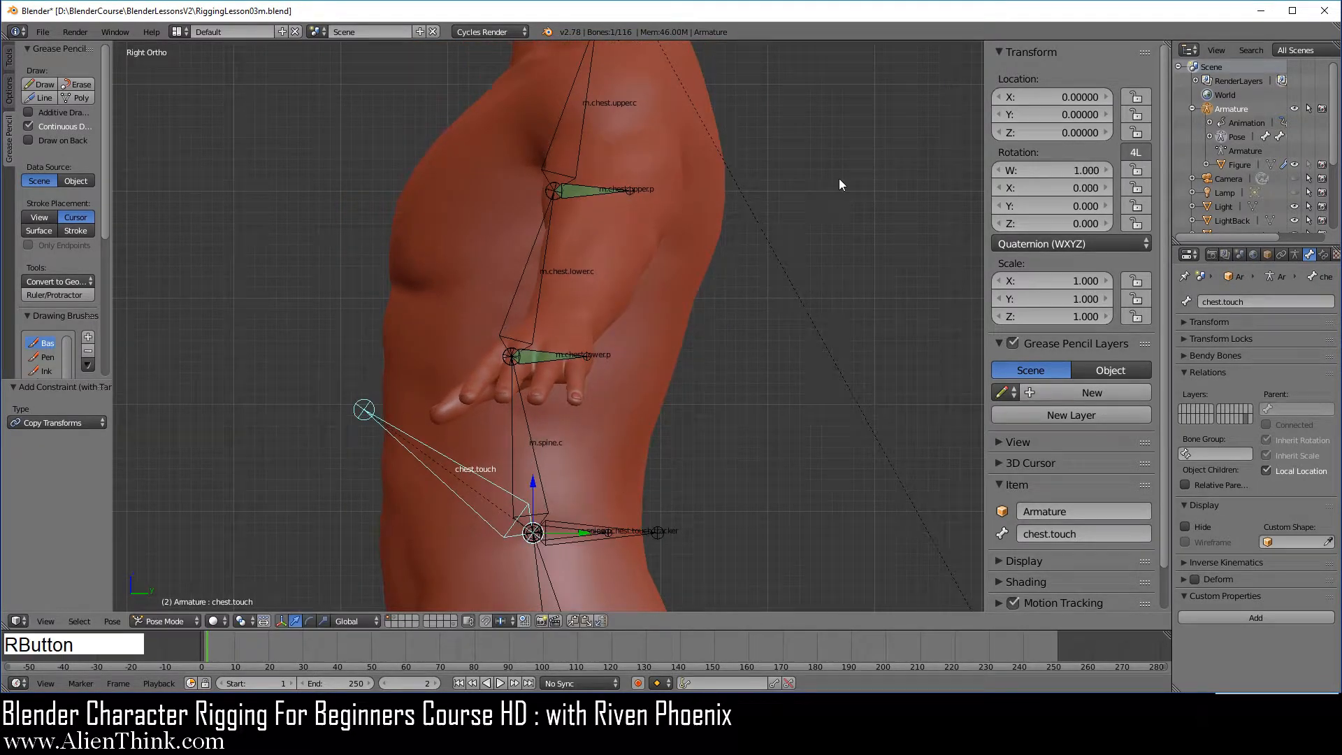
Step: Set the influence of the Copy Transforms constraint on m.chest.lower.p to 0.795
right_click(548, 353)
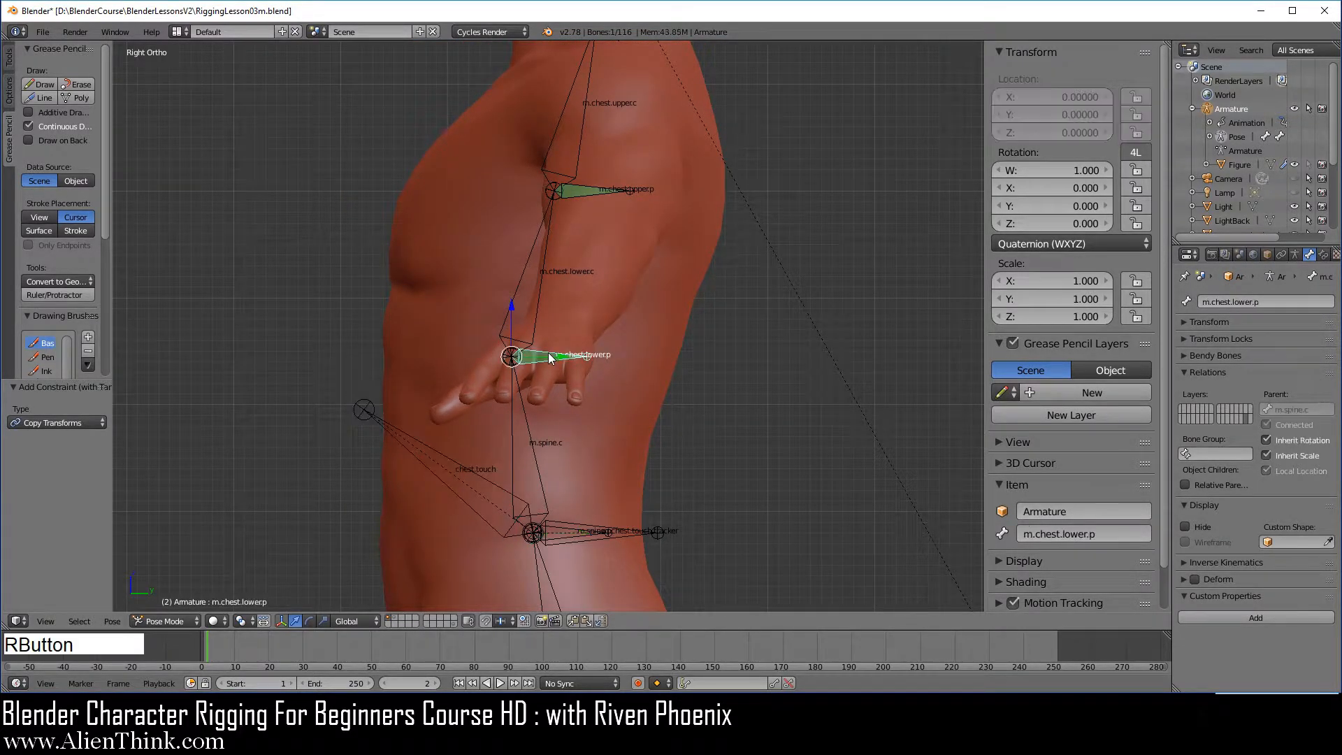
left_click(1323, 256)
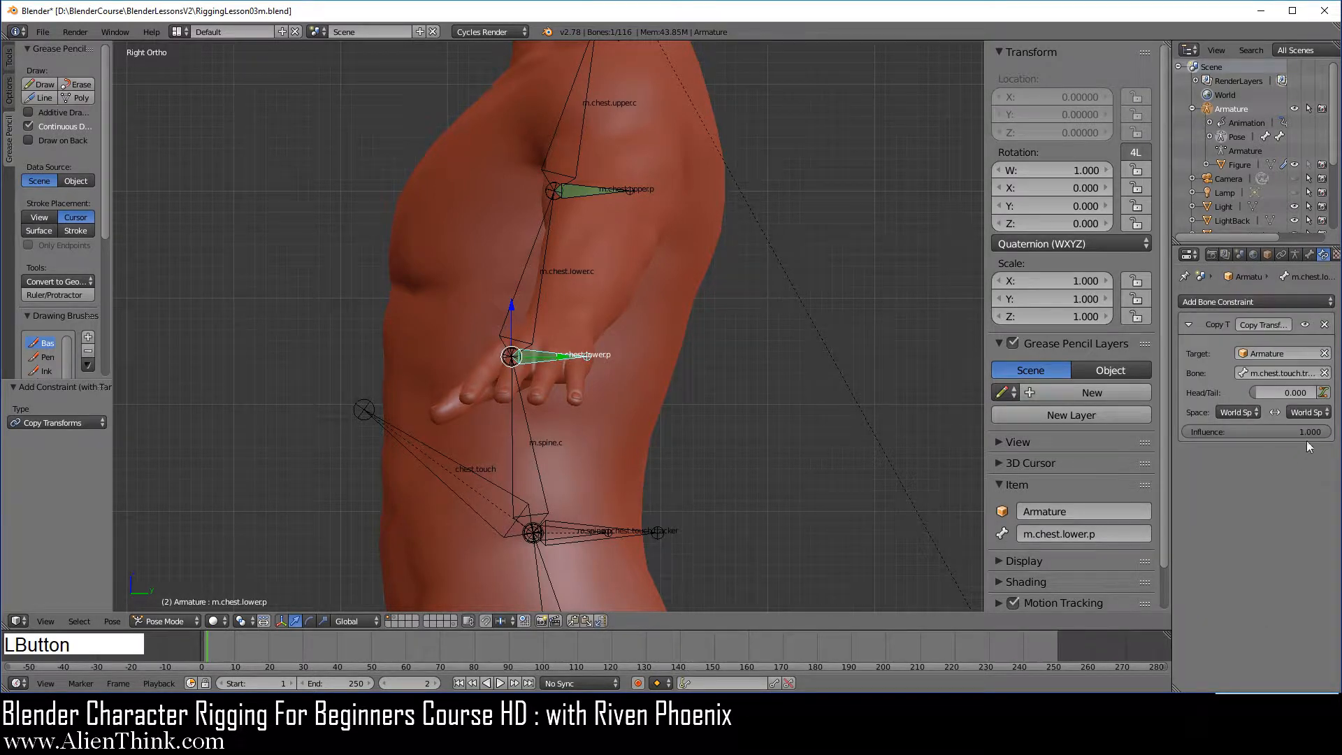
left_click_drag(1307, 433, 1289, 433)
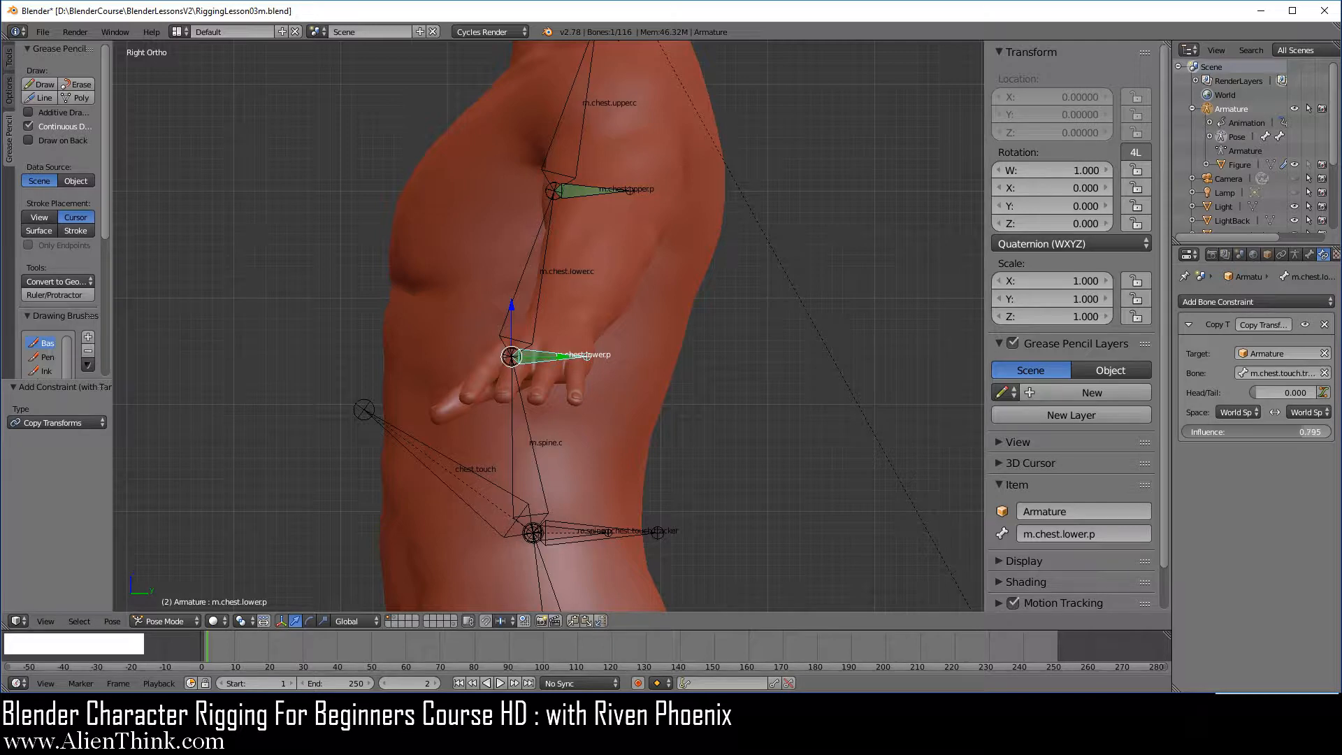
left_click_drag(1302, 431, 1302, 430)
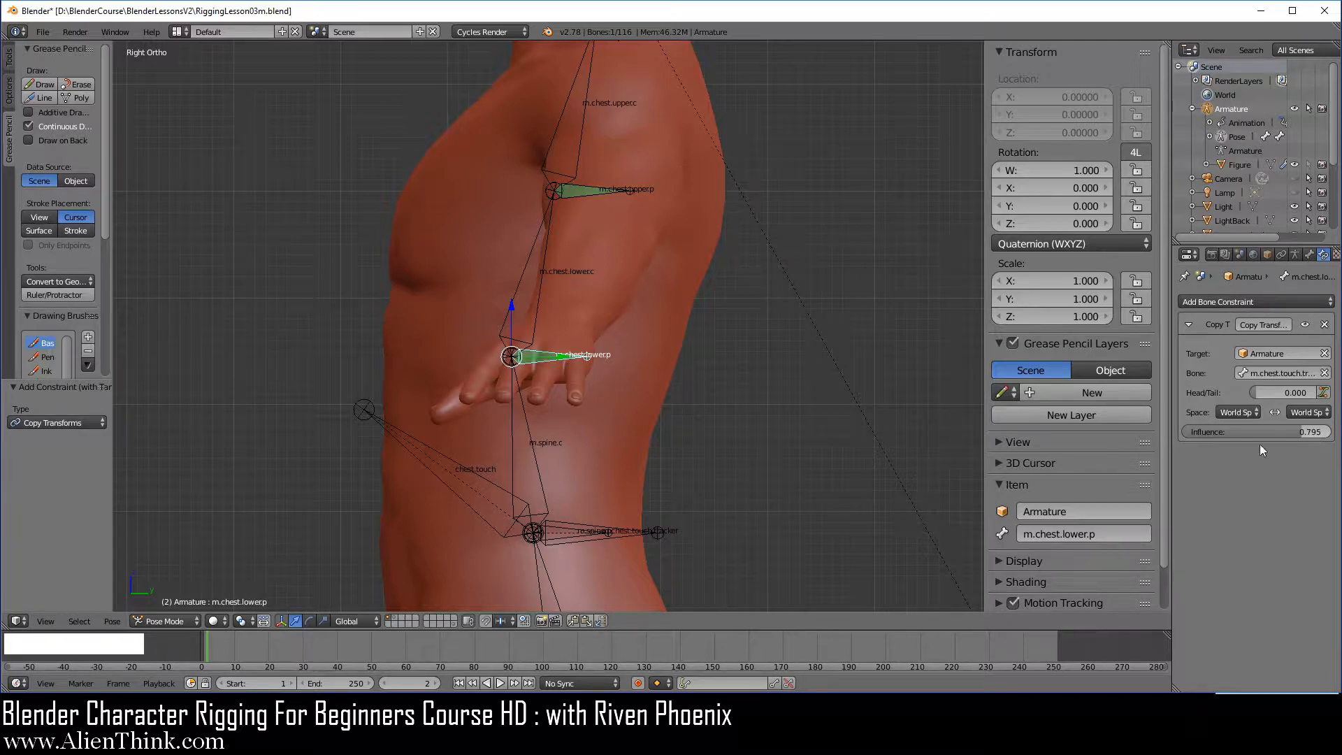
Step: Test-rotate chest.touch again to check the chest bend with the reduced m.chest.lower.p influence, and cancel the rotation
right_click(446, 455)
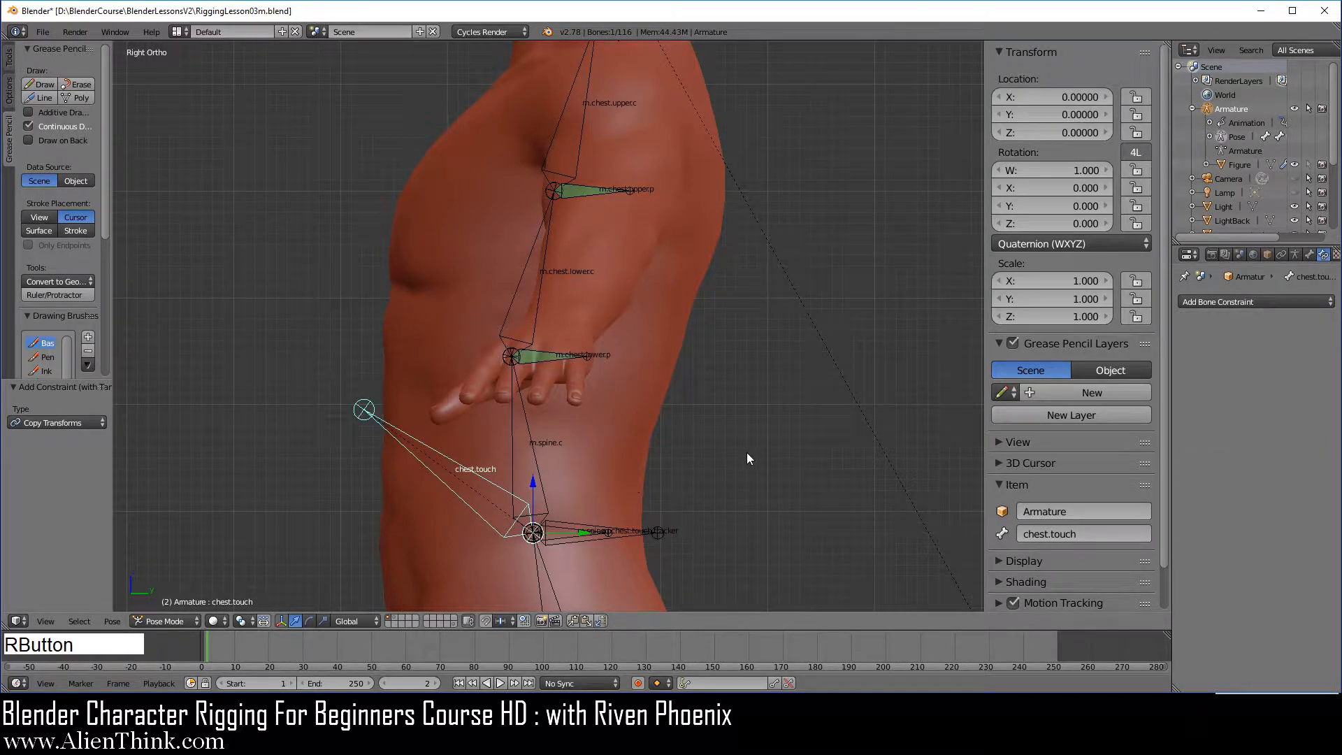
key("r")
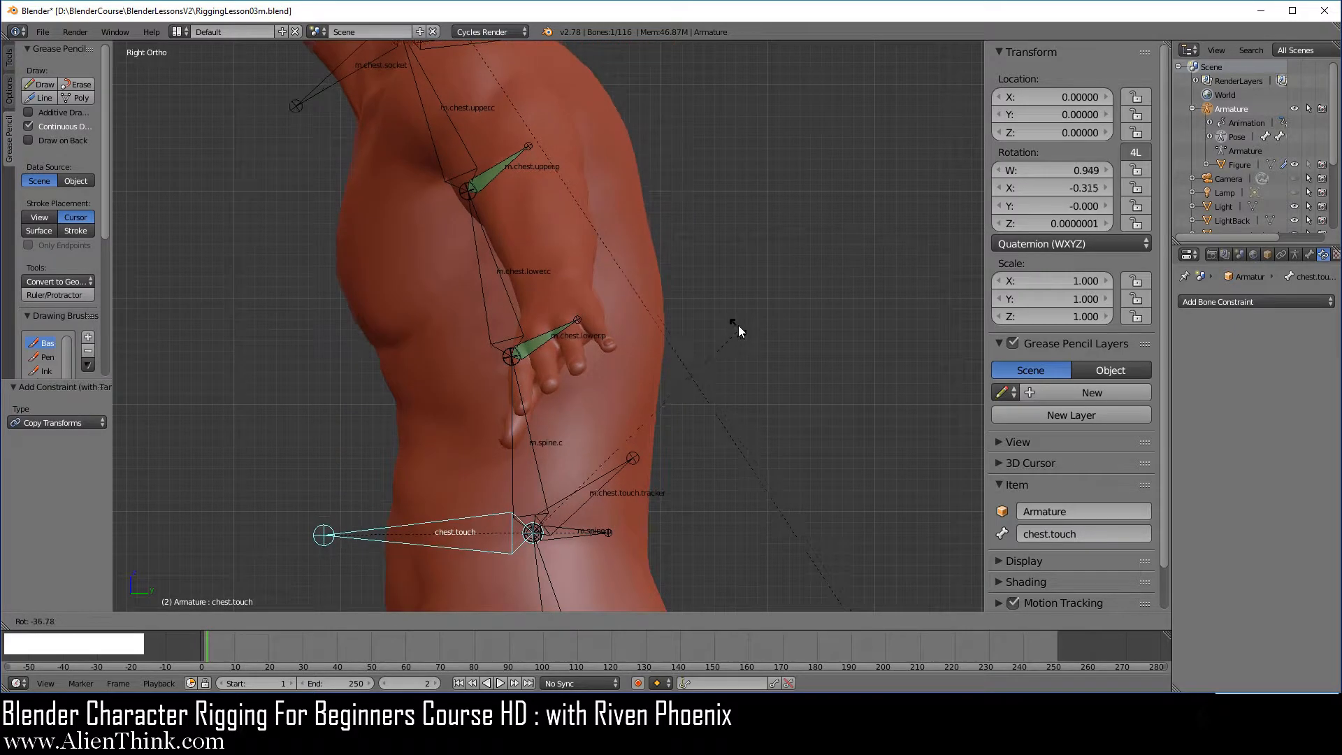
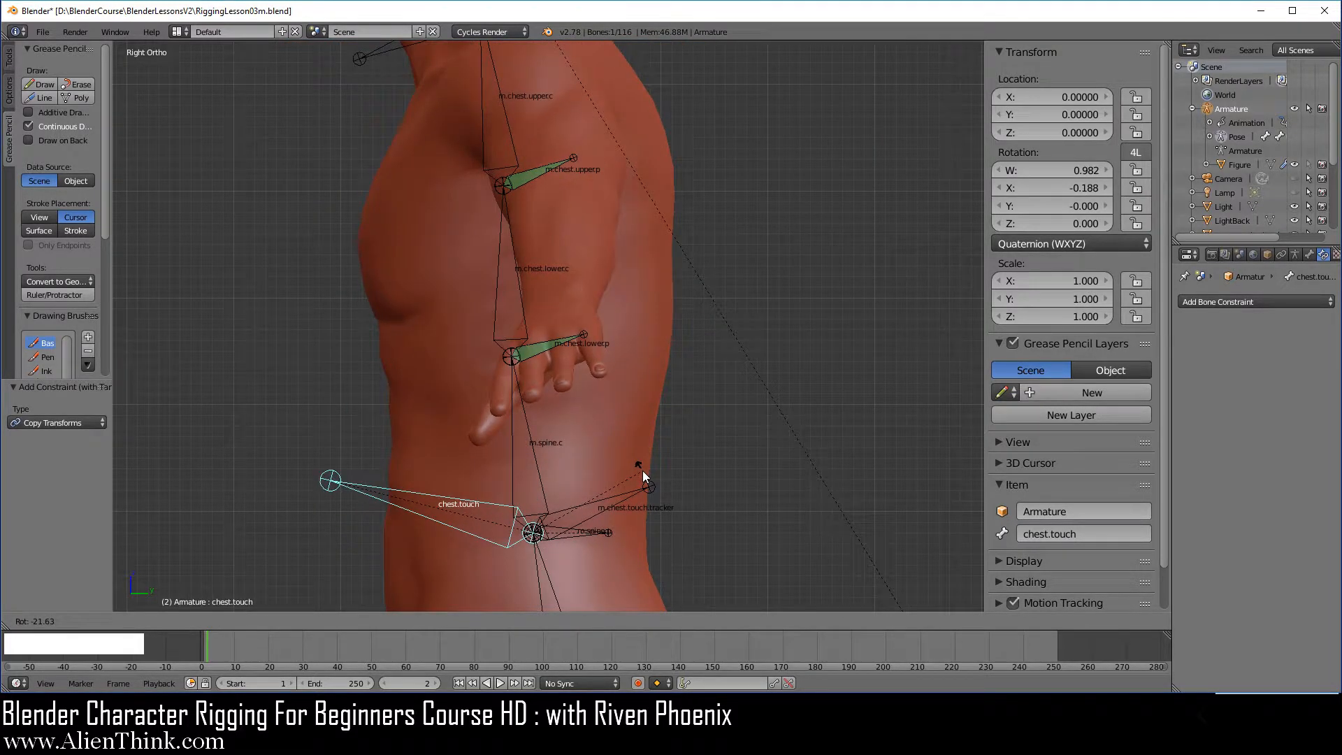
right_click(633, 465)
Step: Examine chest.touch and m.chest.touch.tracker around the joint between m.spine.c and m.hips.c
middle_click_drag(622, 455, 635, 321, "shift")
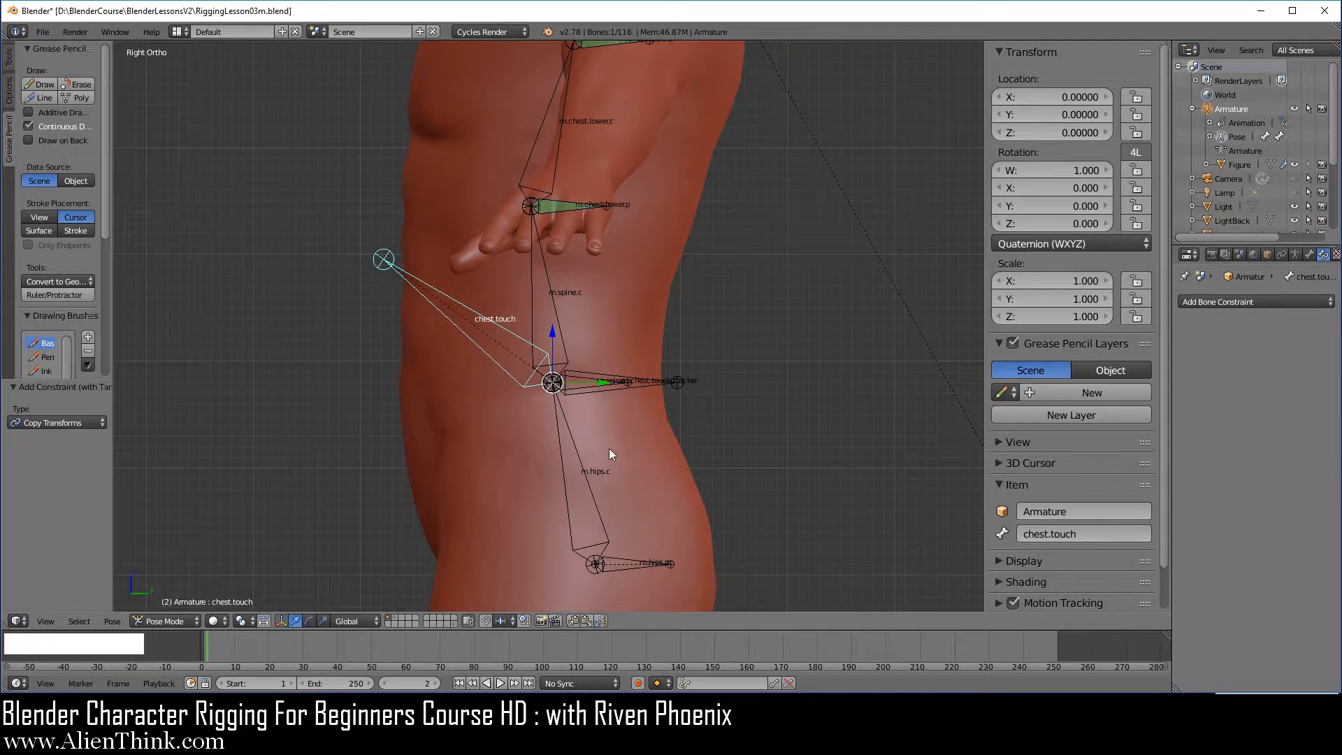
scroll(610, 449, "up", 2)
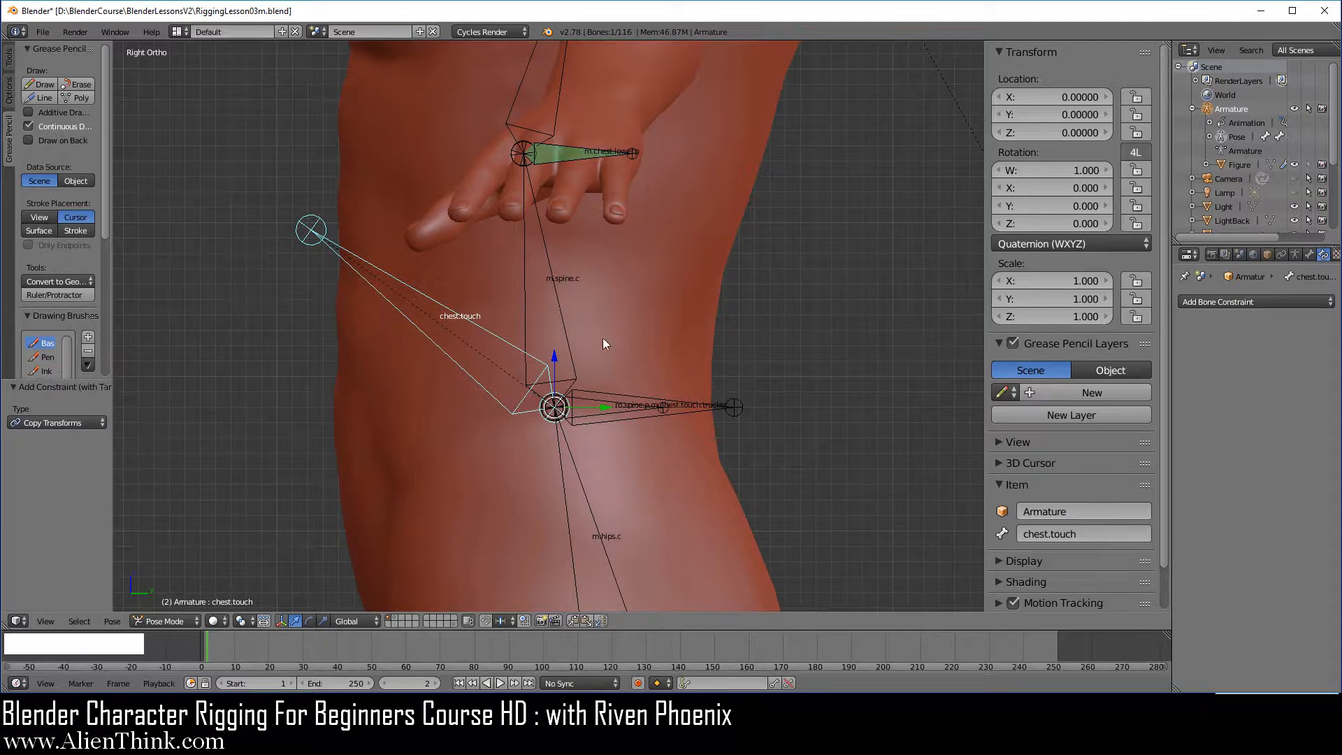
right_click(499, 336)
right_click(627, 396)
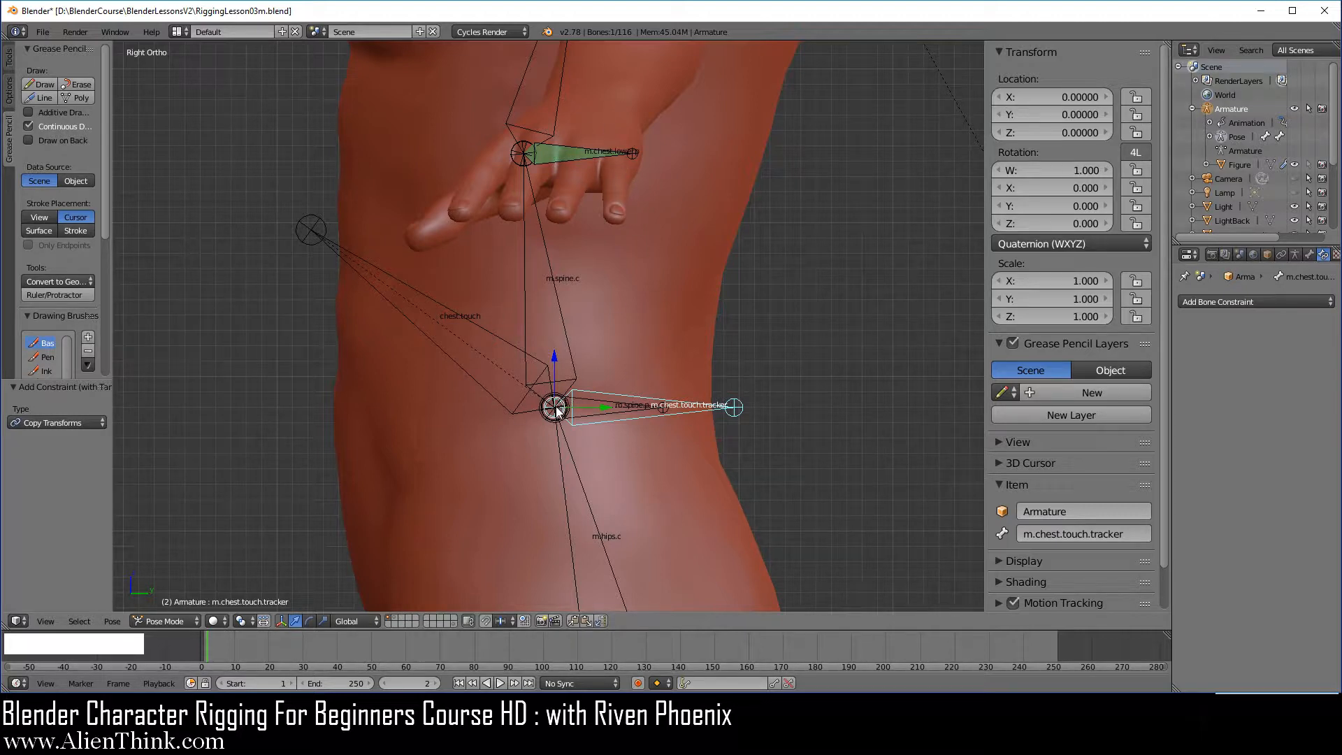
scroll(626, 481, "down", 1)
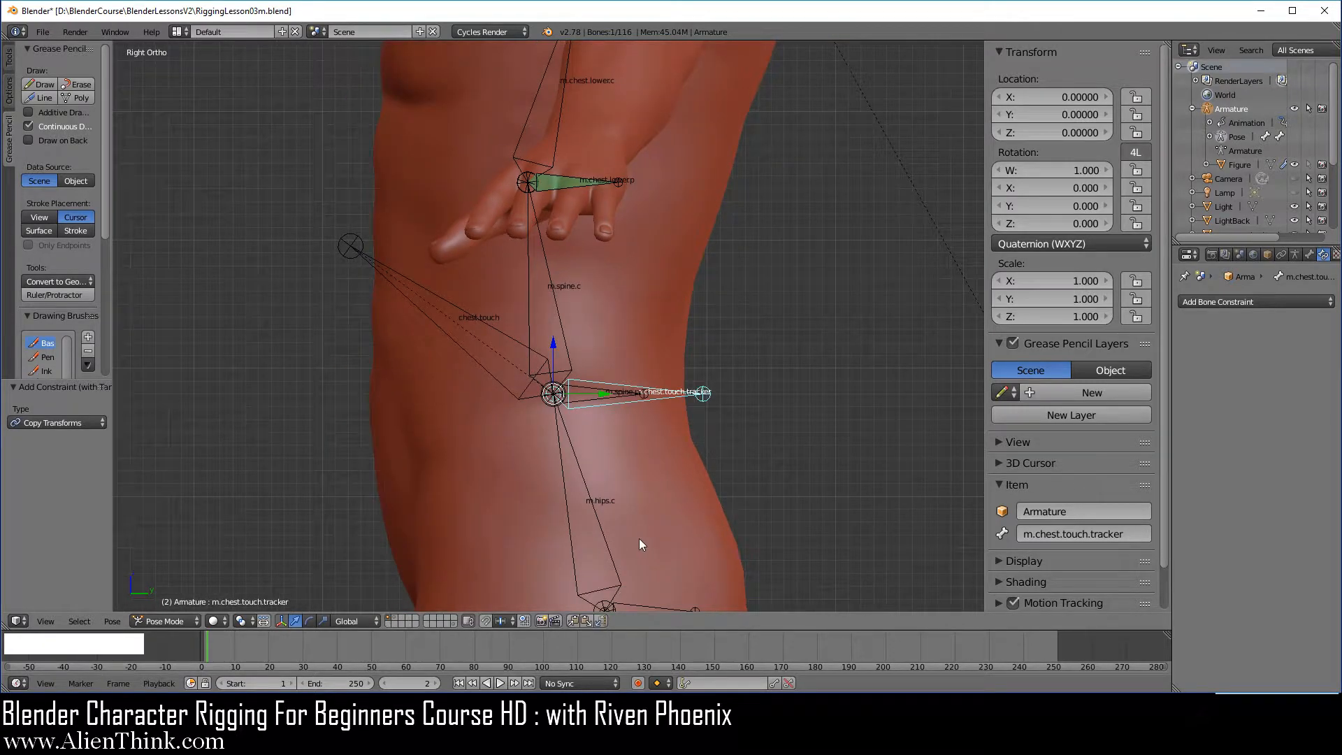
scroll(620, 468, "up", 1)
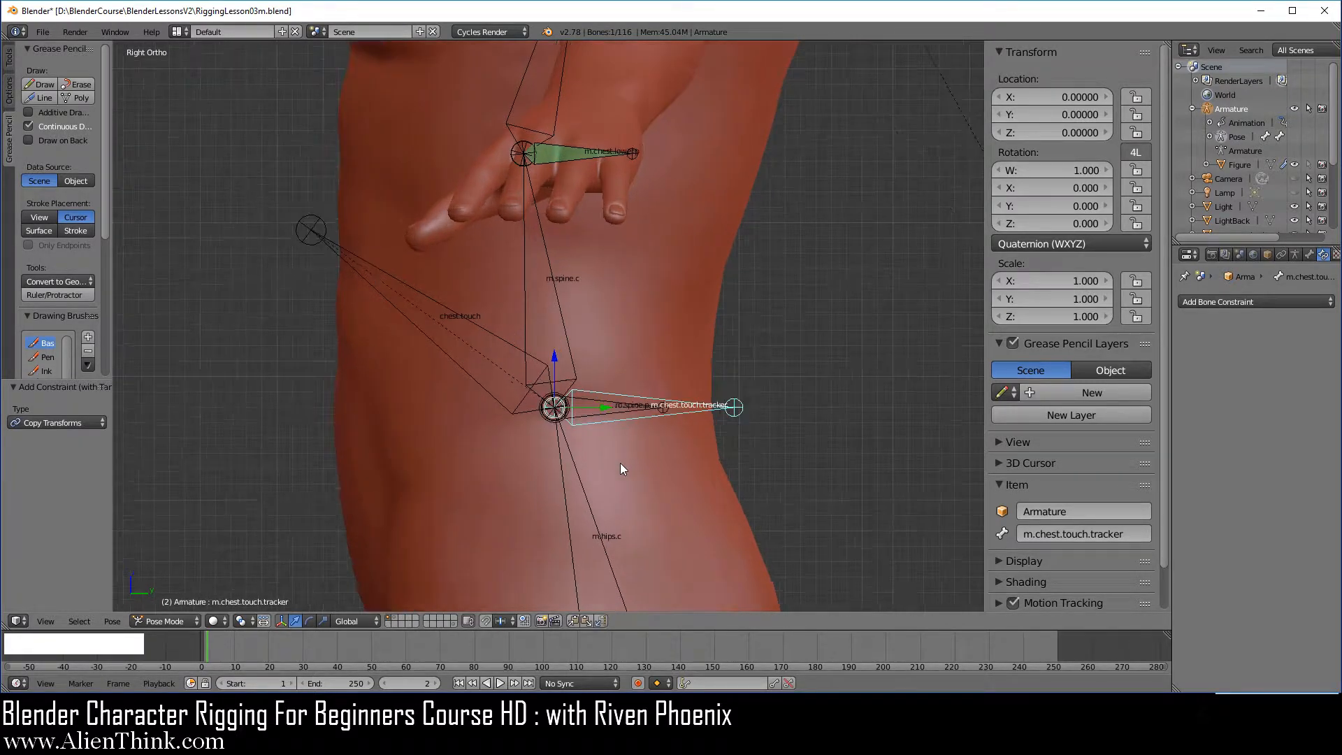
Step: In Edit Mode, extrude a forward-pointing bone from the m.hips.c joint below chest.touch, about -0.180 in Y and 0.069 in Z
scroll(620, 463, "up", 1)
left_click(174, 621)
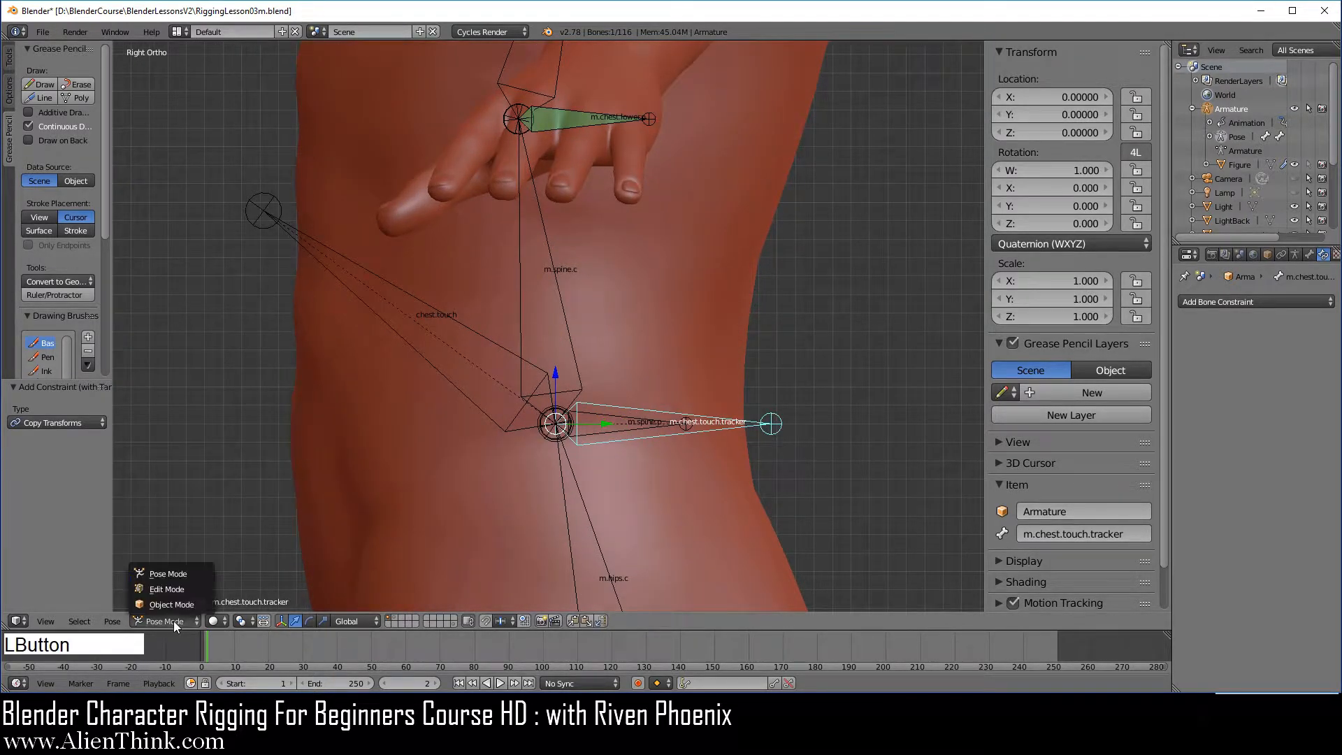
left_click(168, 588)
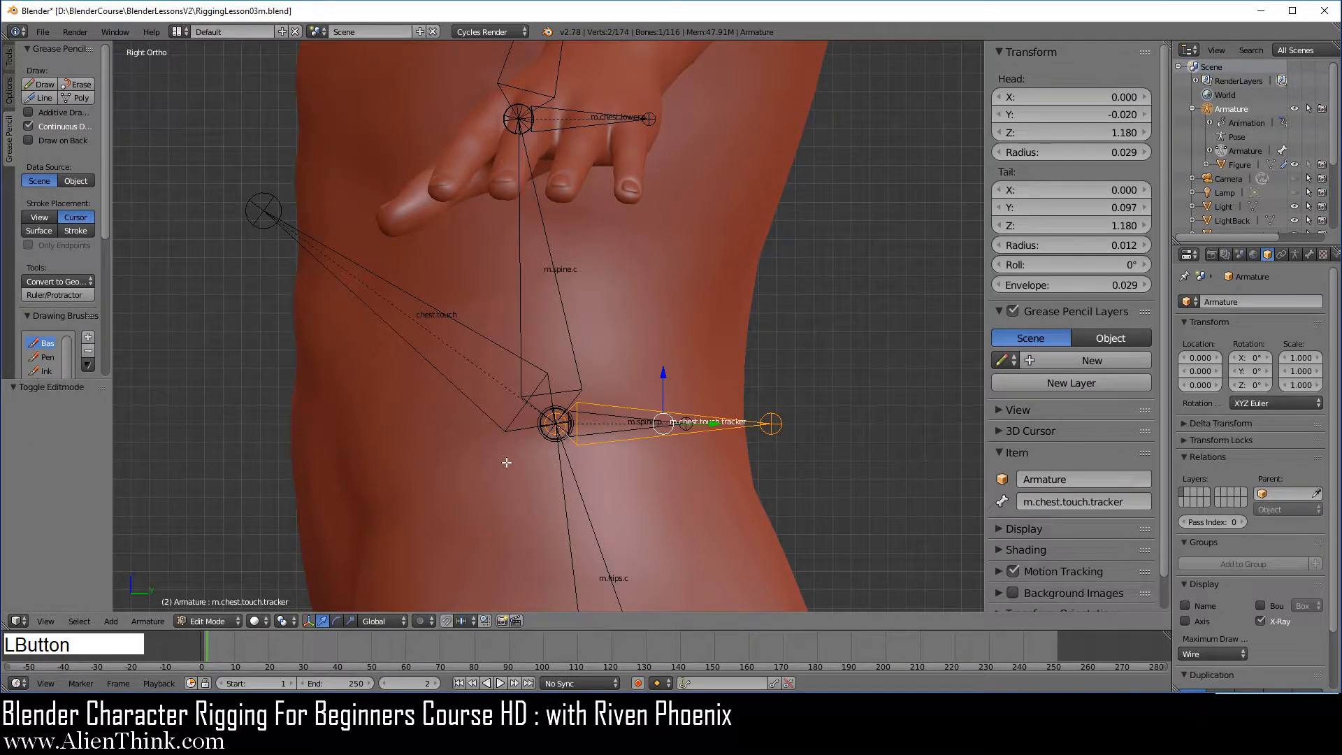
right_click(547, 432)
key("e")
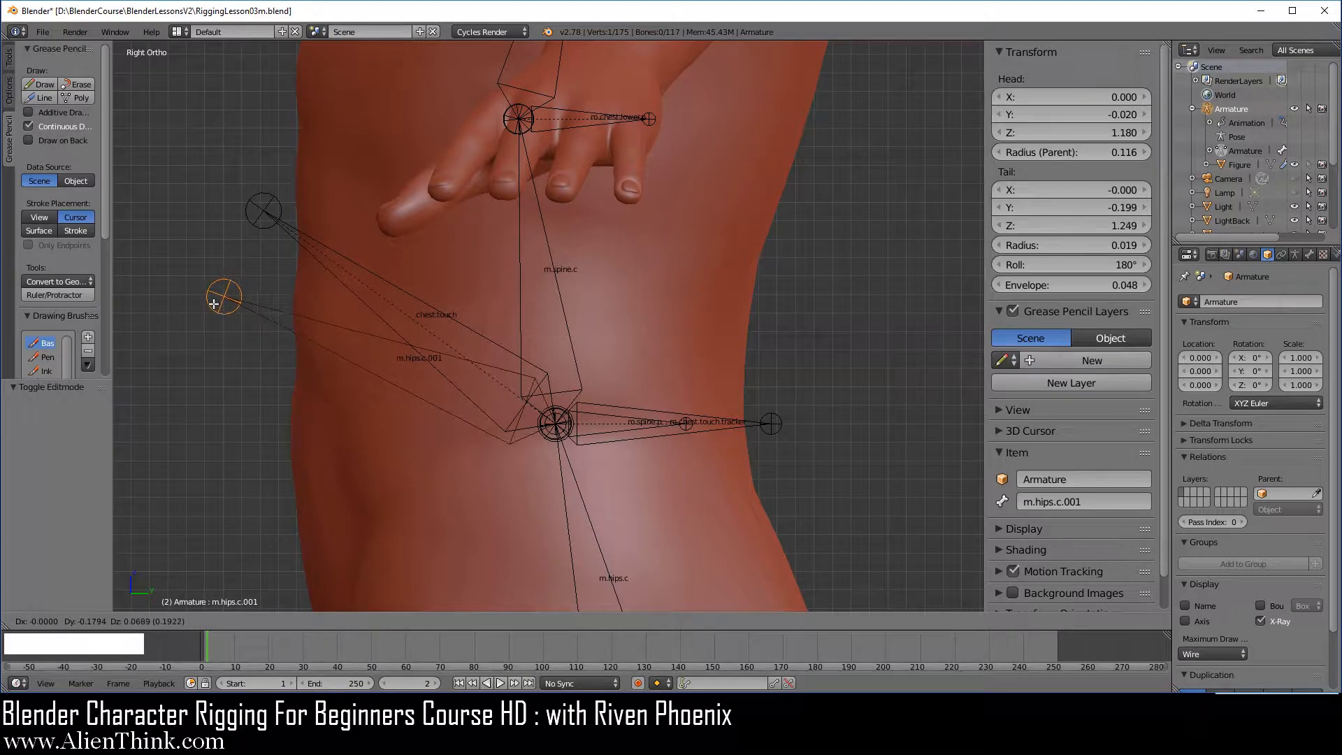
left_click(221, 299)
Step: Split the new forward-pointing bone from m.hips.c and turn off its Deform option
right_click(359, 365)
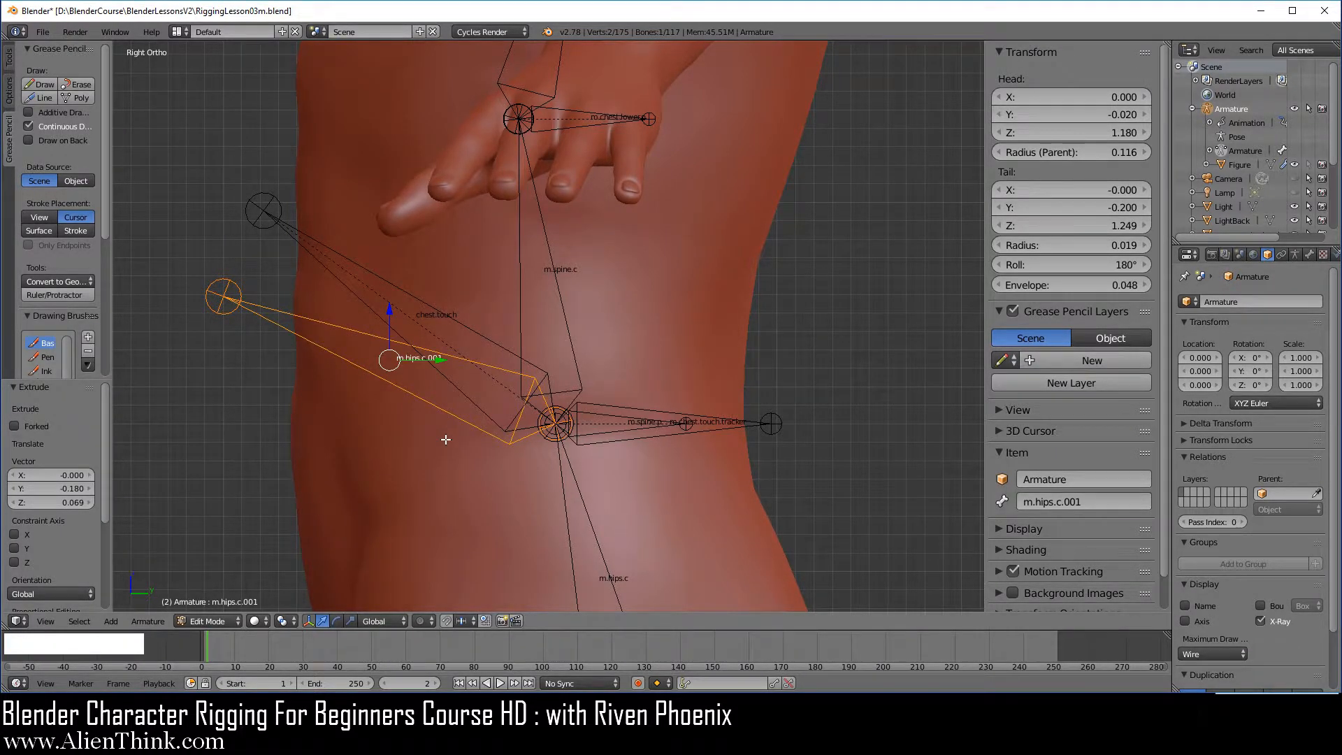
key("y")
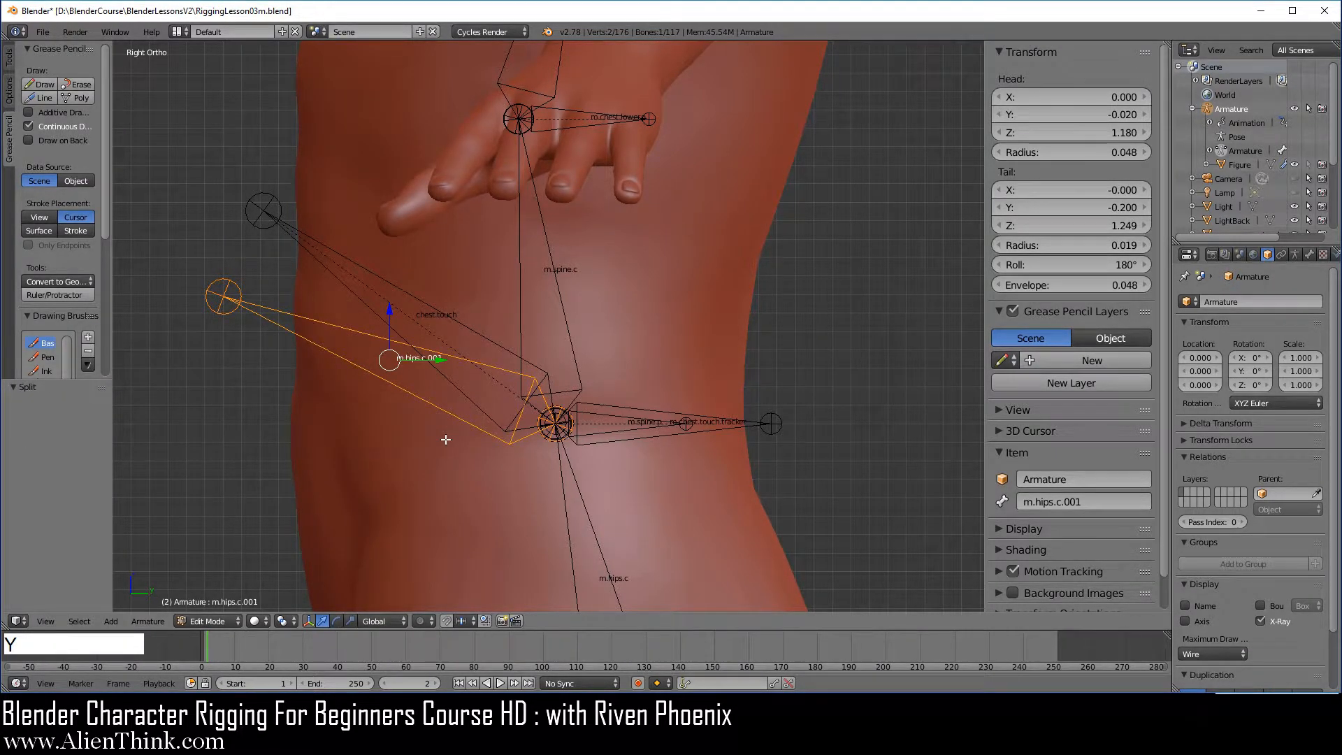
left_click(1309, 255)
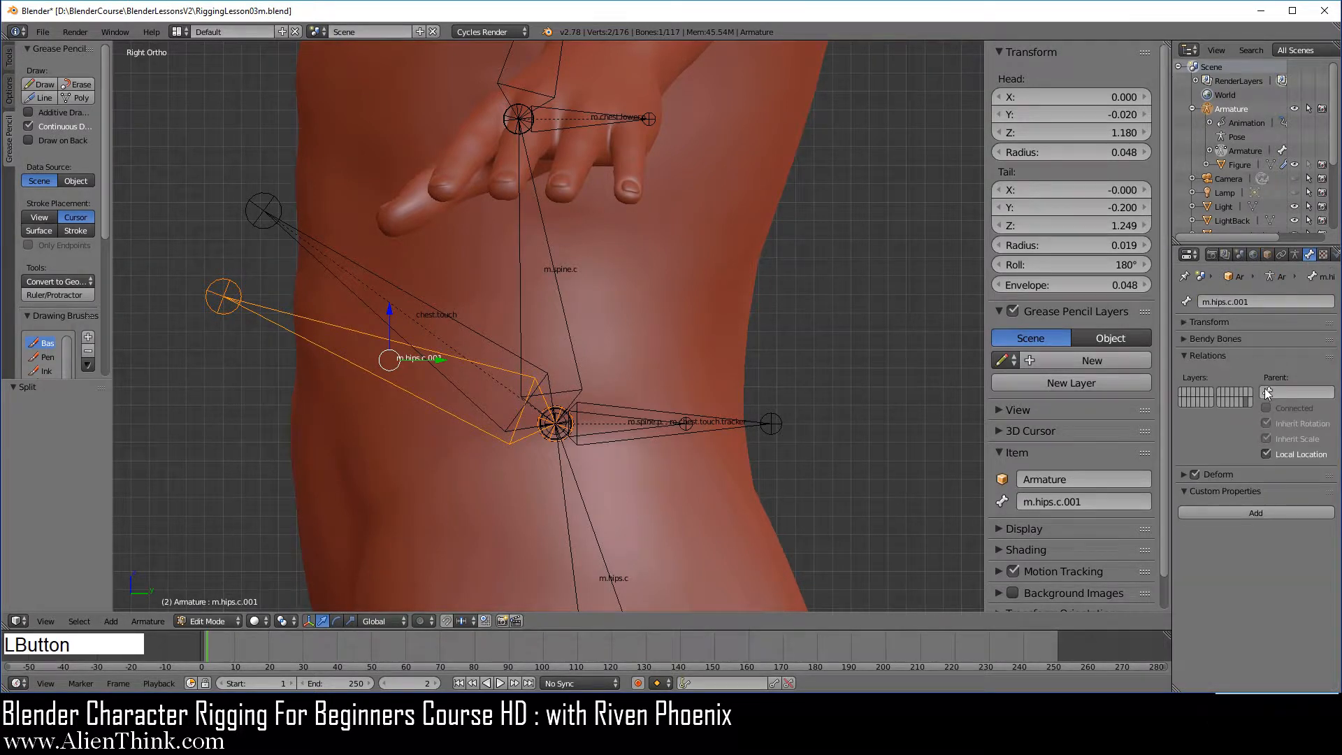
left_click(1197, 475)
Step: Name the new forward-pointing bone spine.touch and move its tip about -0.005 in Y and 0.009 in Z
left_click(1101, 501)
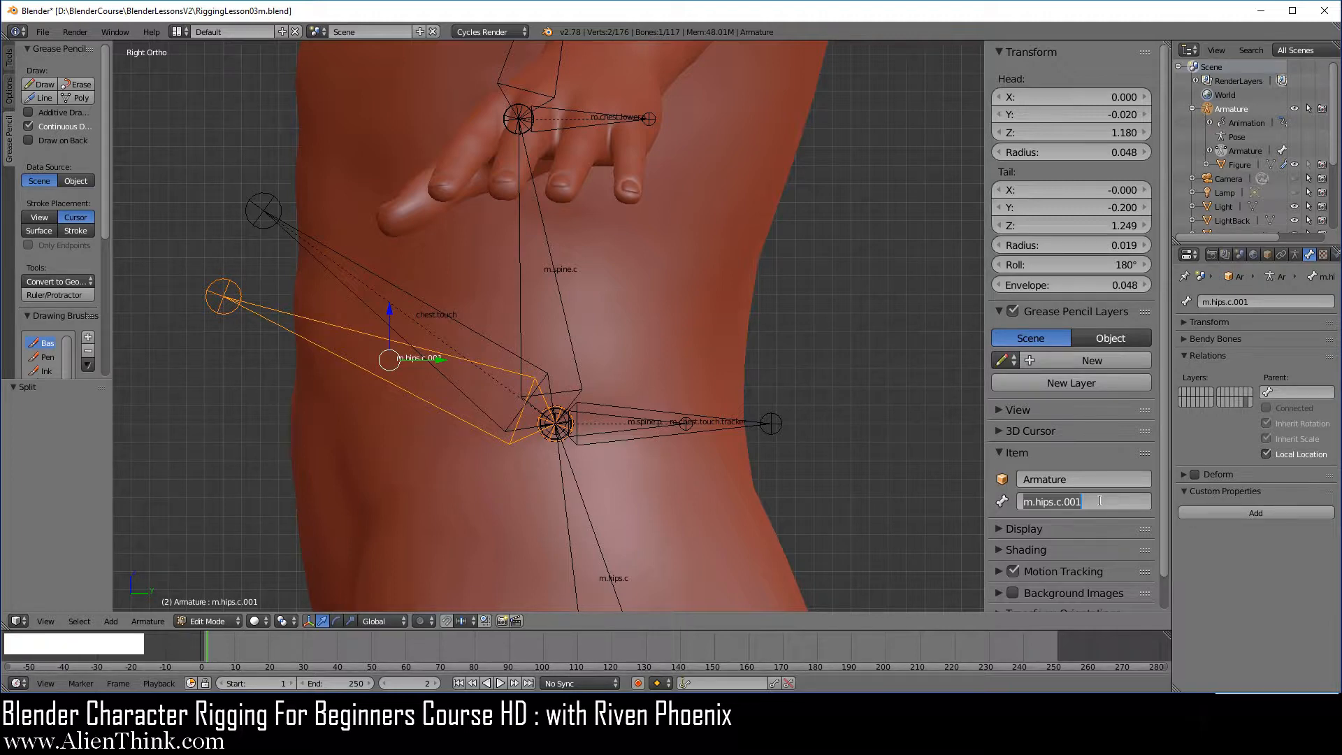
type("spine")
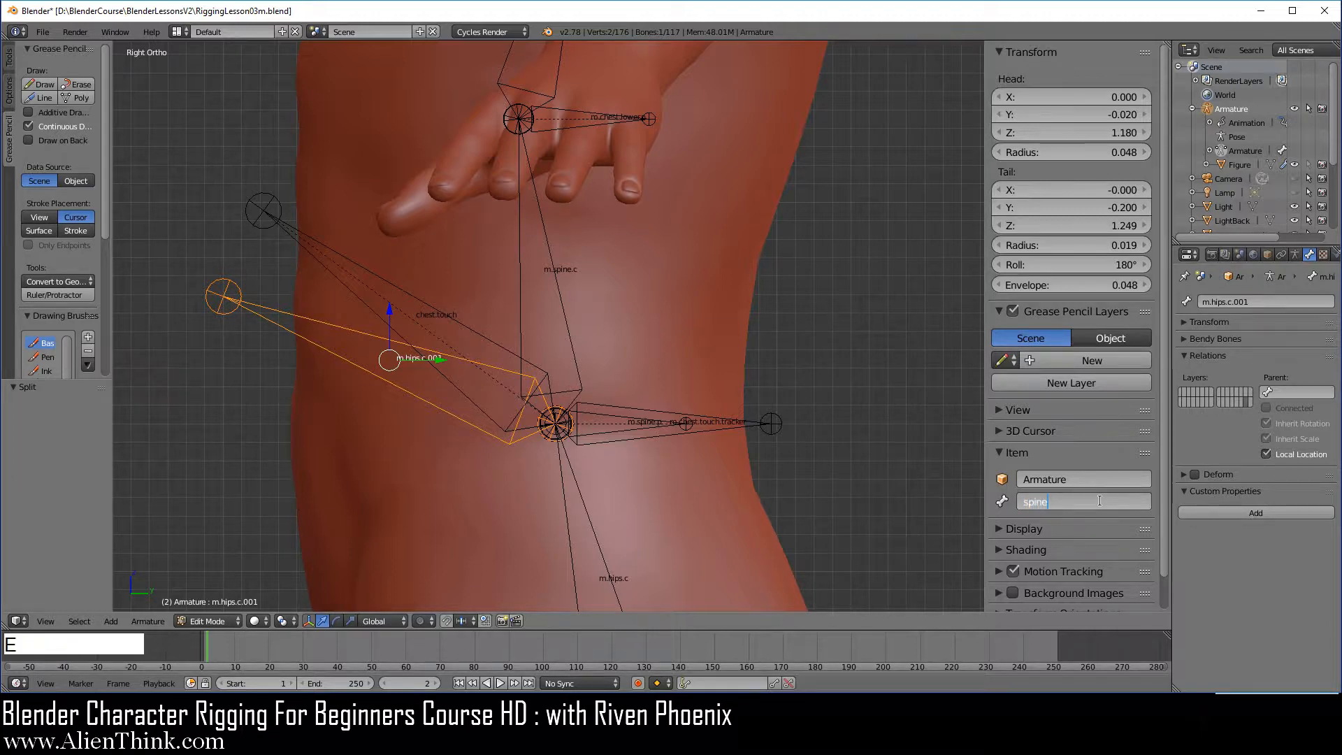
type(".touch")
key("Return")
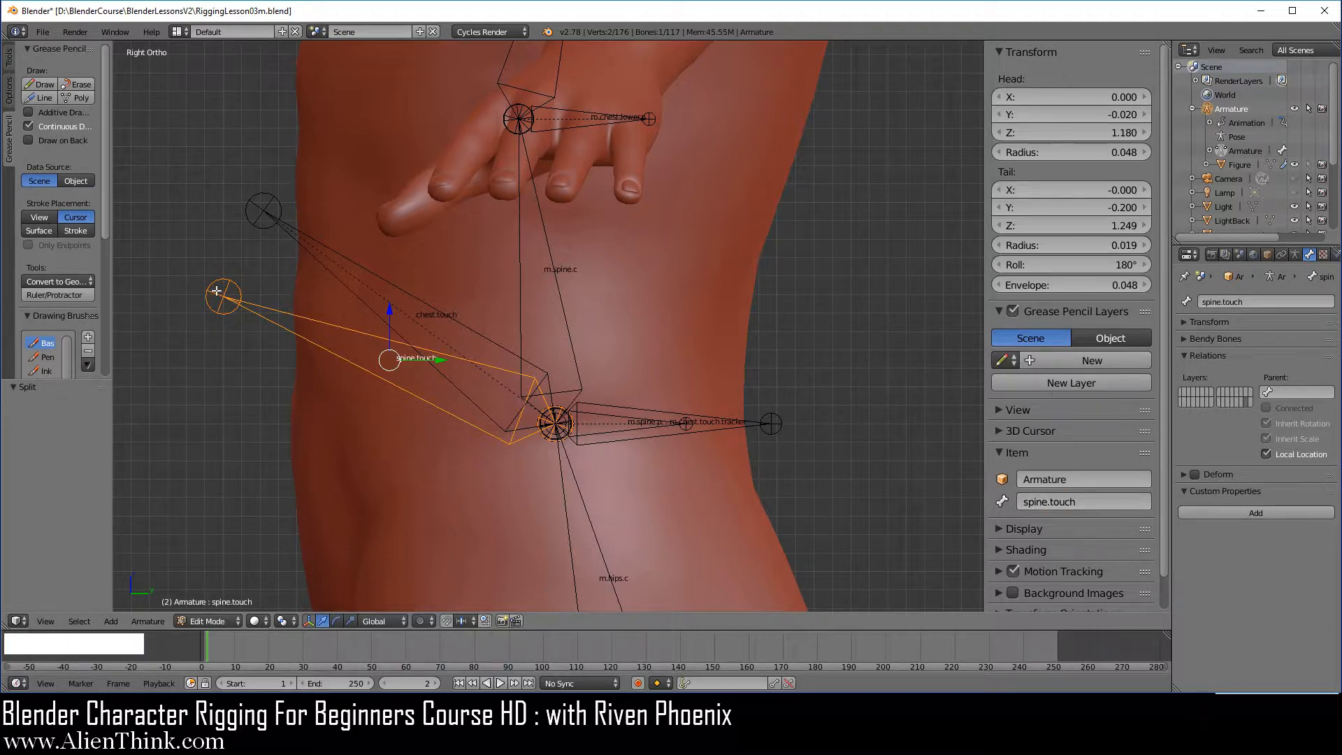
right_click_drag(218, 302, 205, 271)
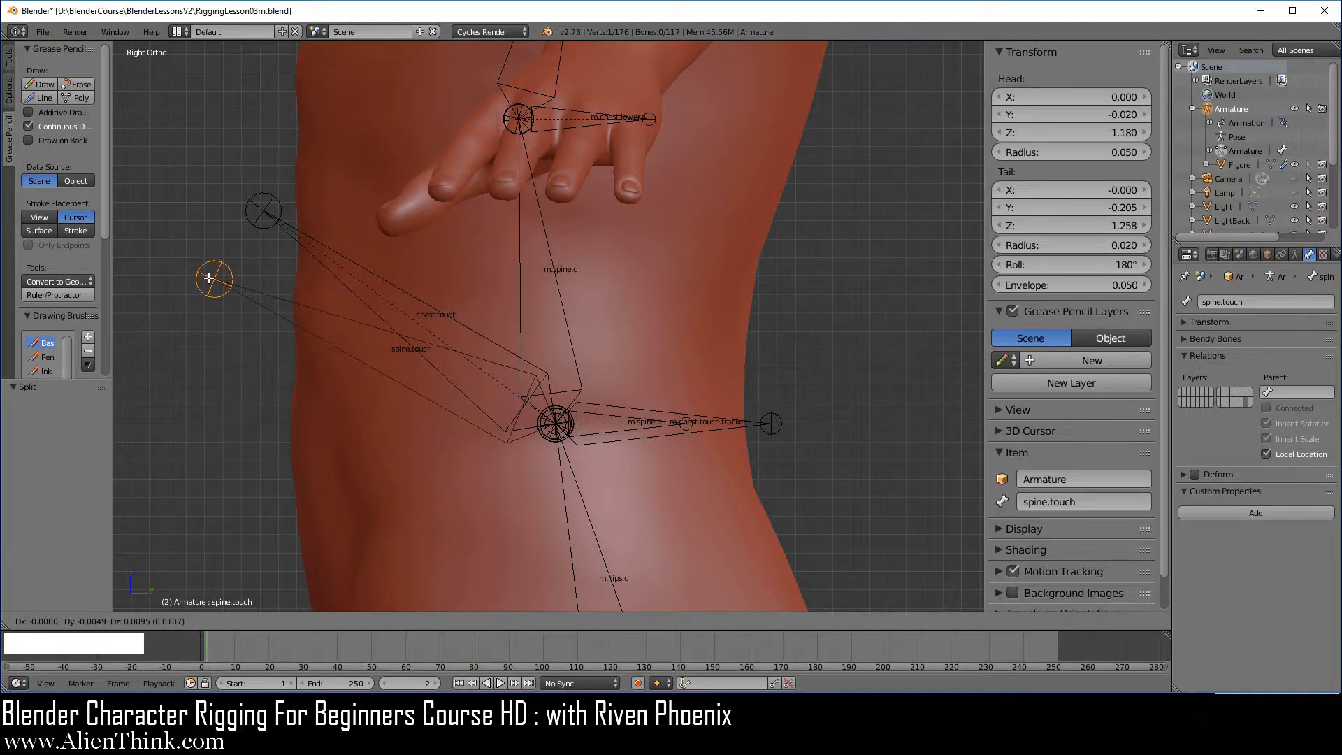
left_click(212, 280)
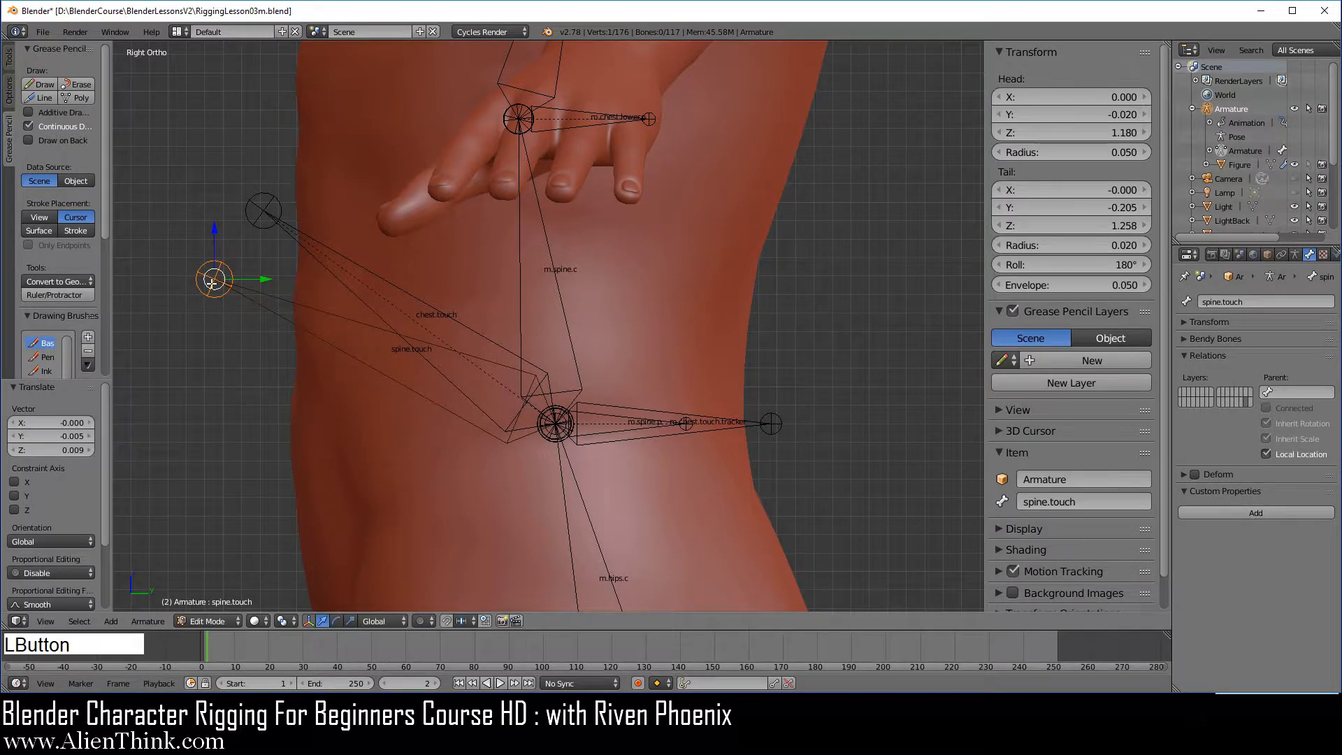
Step: Extrude a backward-pointing bone about 0.162 along Y from the m.hips.c tip joint and split it from m.hips.c
right_click(556, 426)
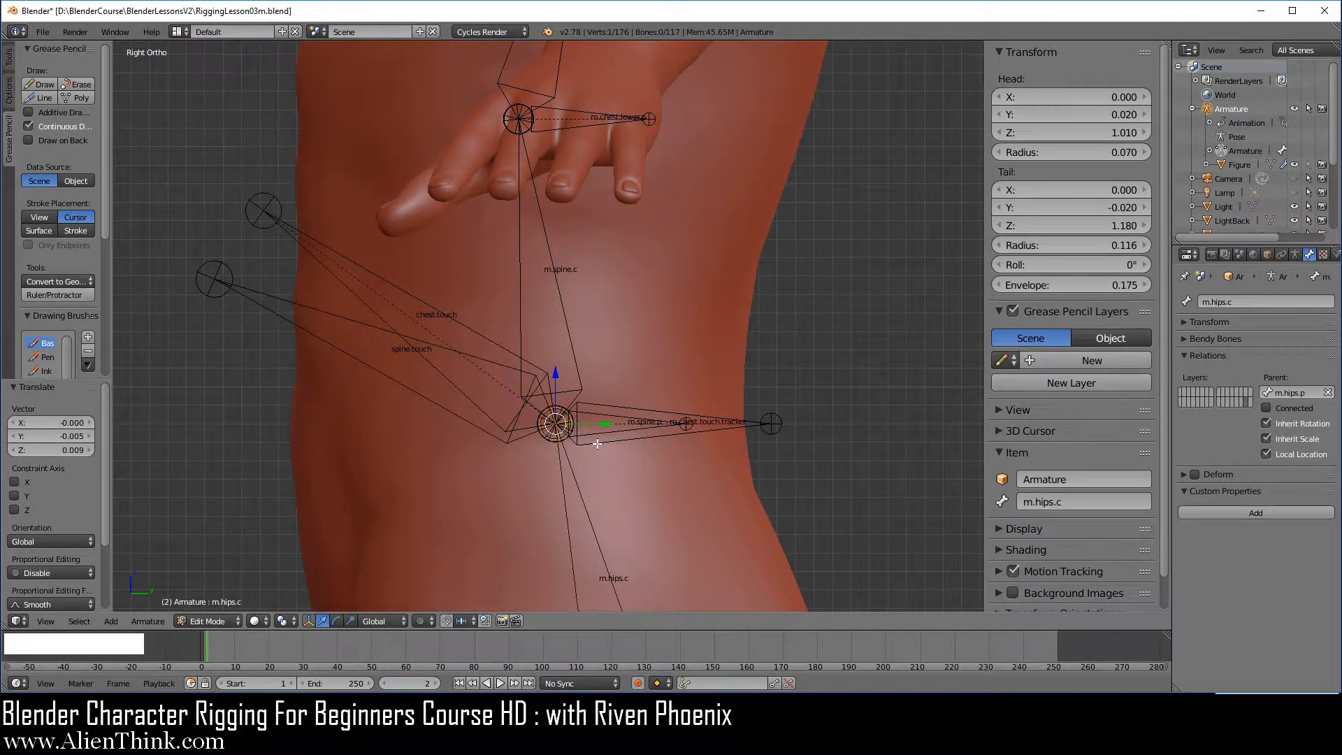
key("e")
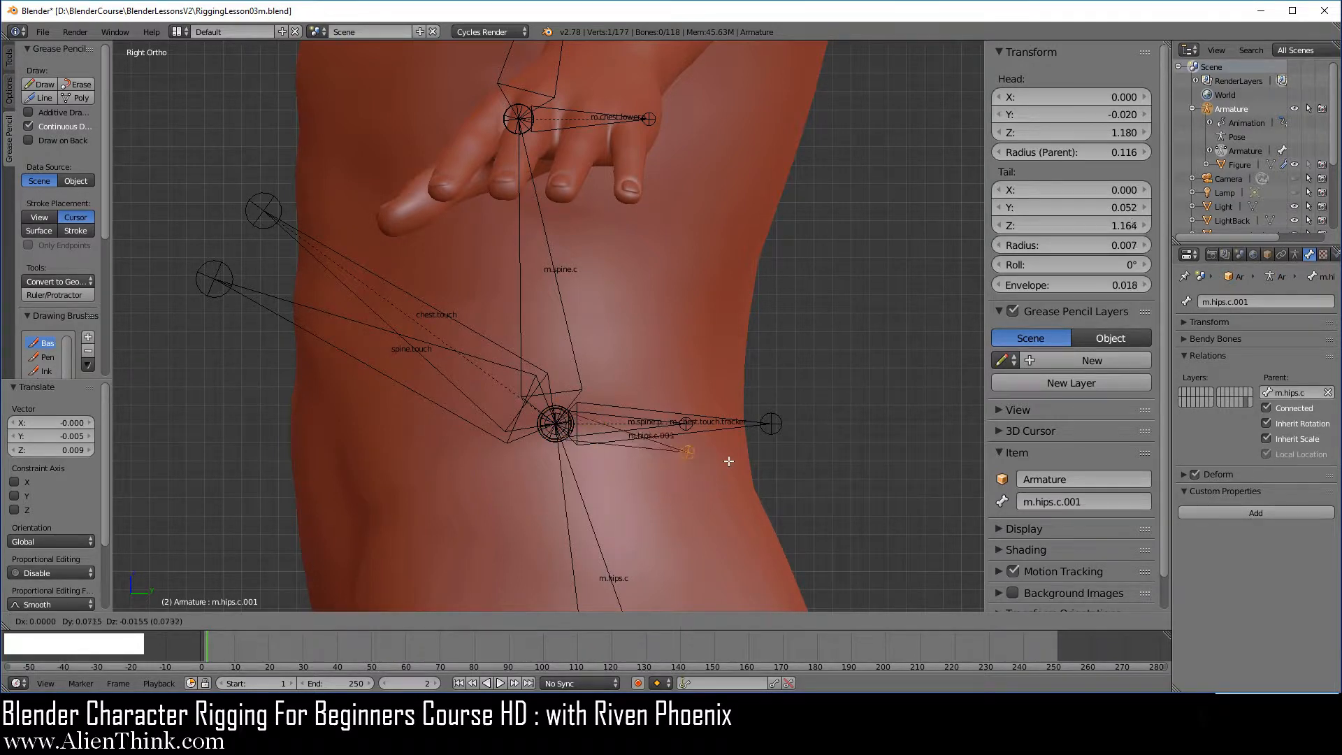
key("y")
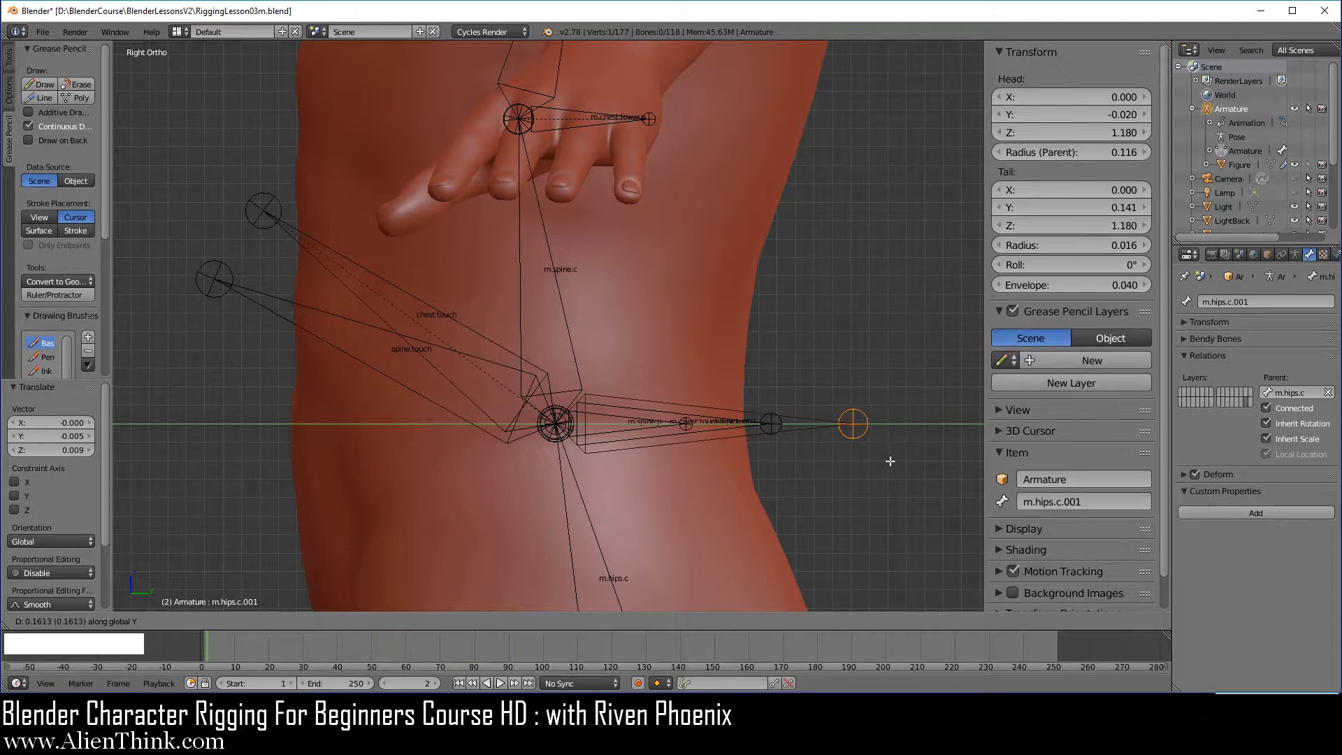
left_click(890, 462)
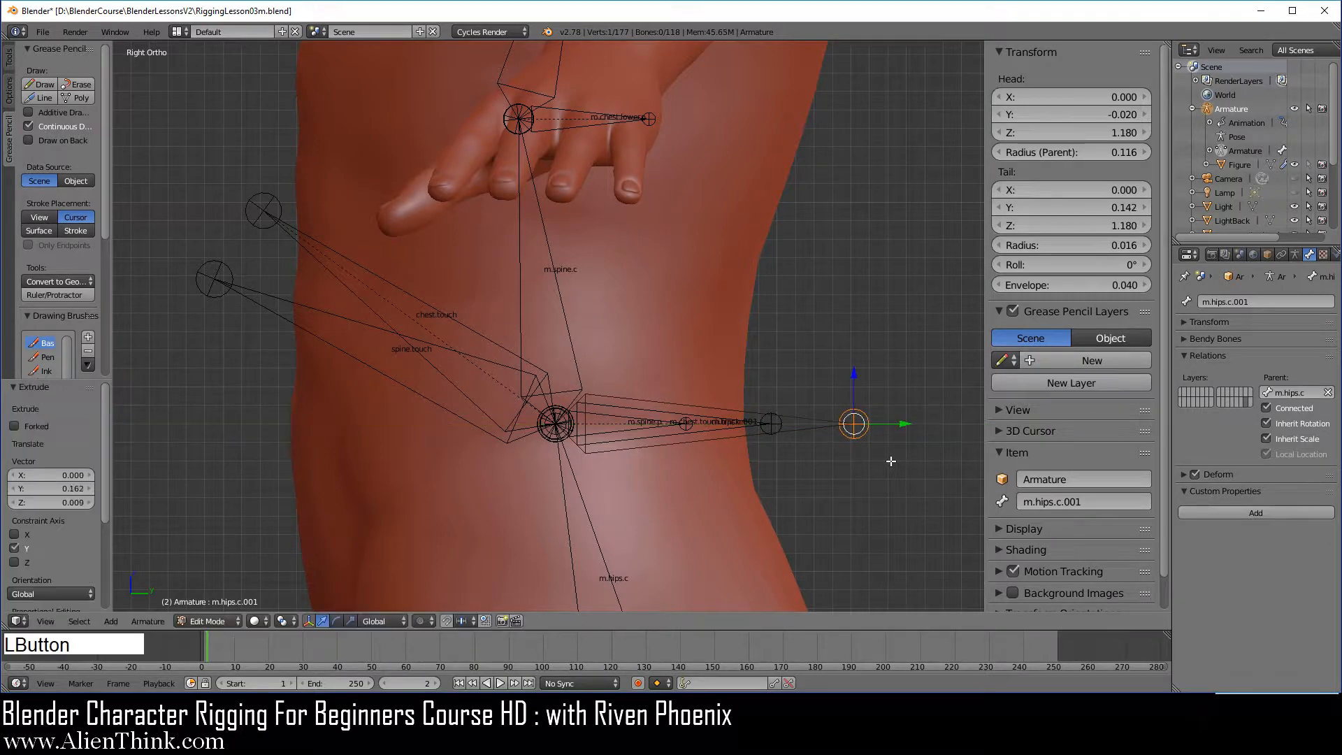
right_click(737, 438)
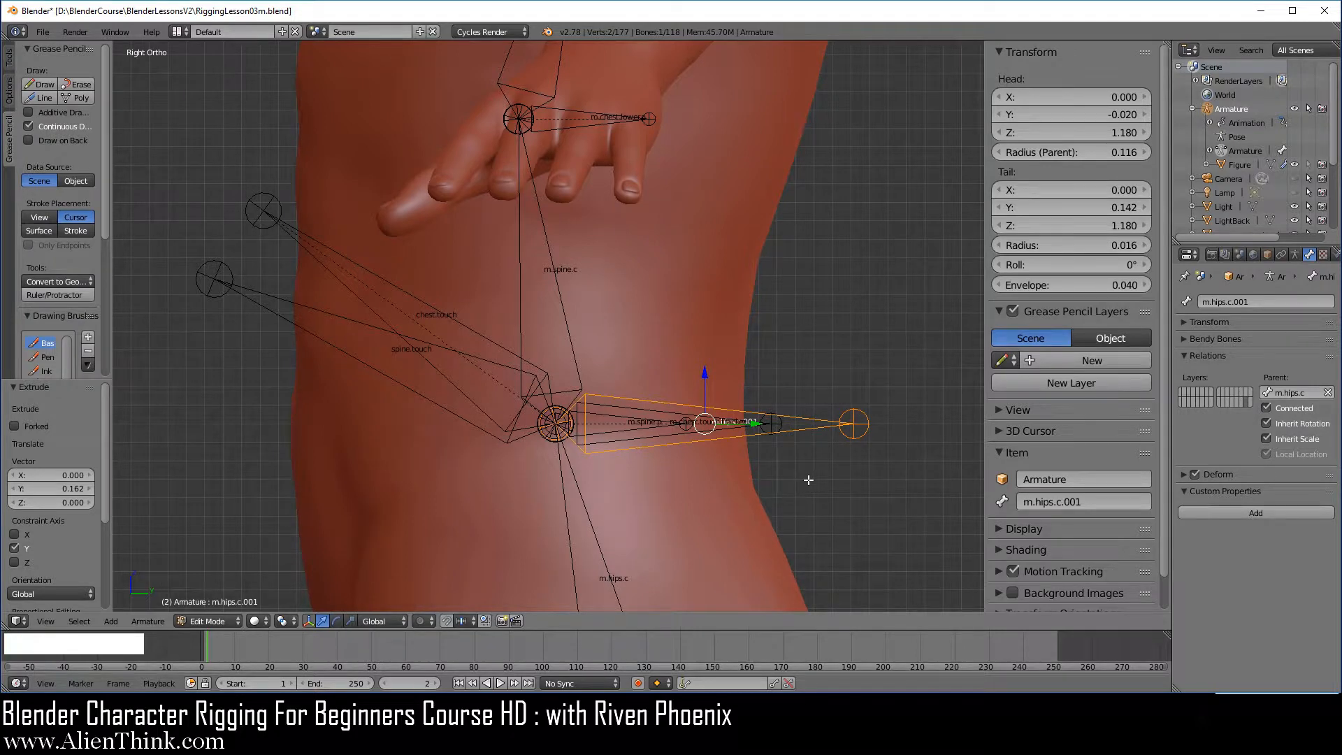
key("y")
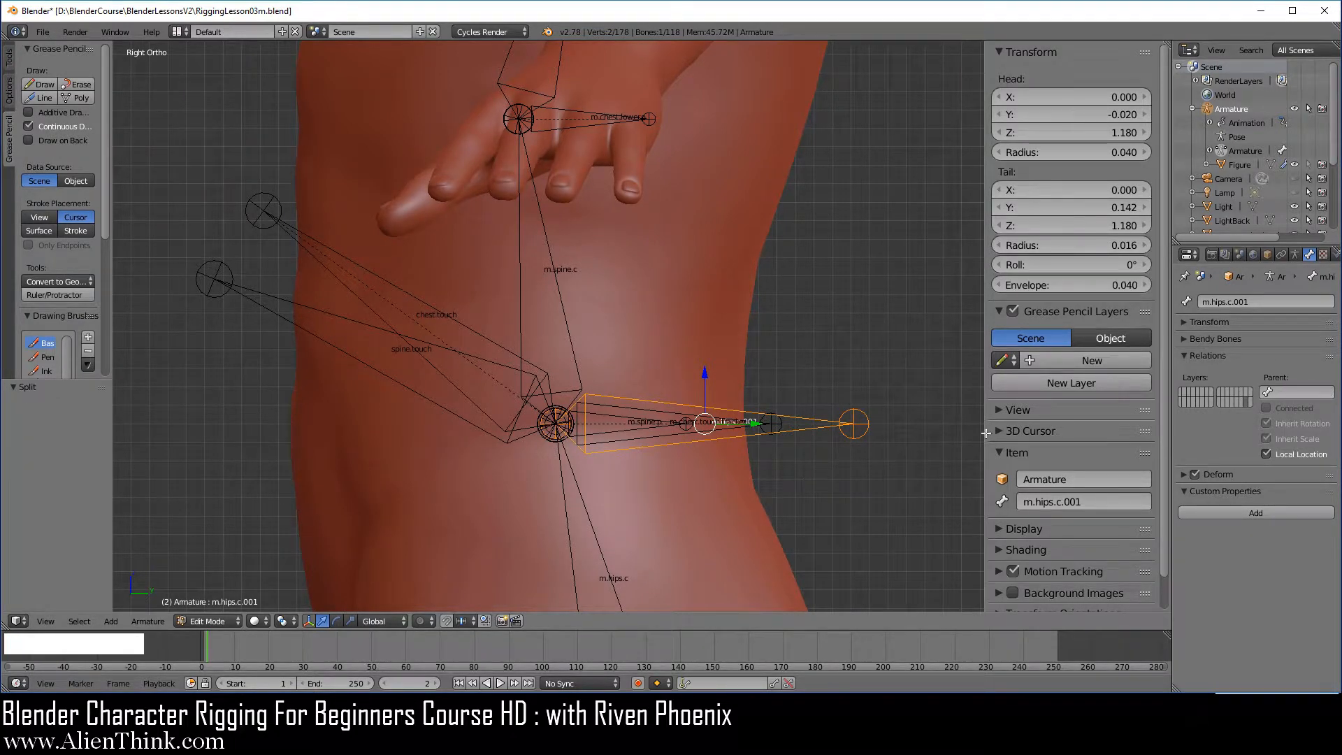
Step: Turn off Deform for the split backward-pointing bone and name it m.spine.touch.tracker
left_click(1198, 475)
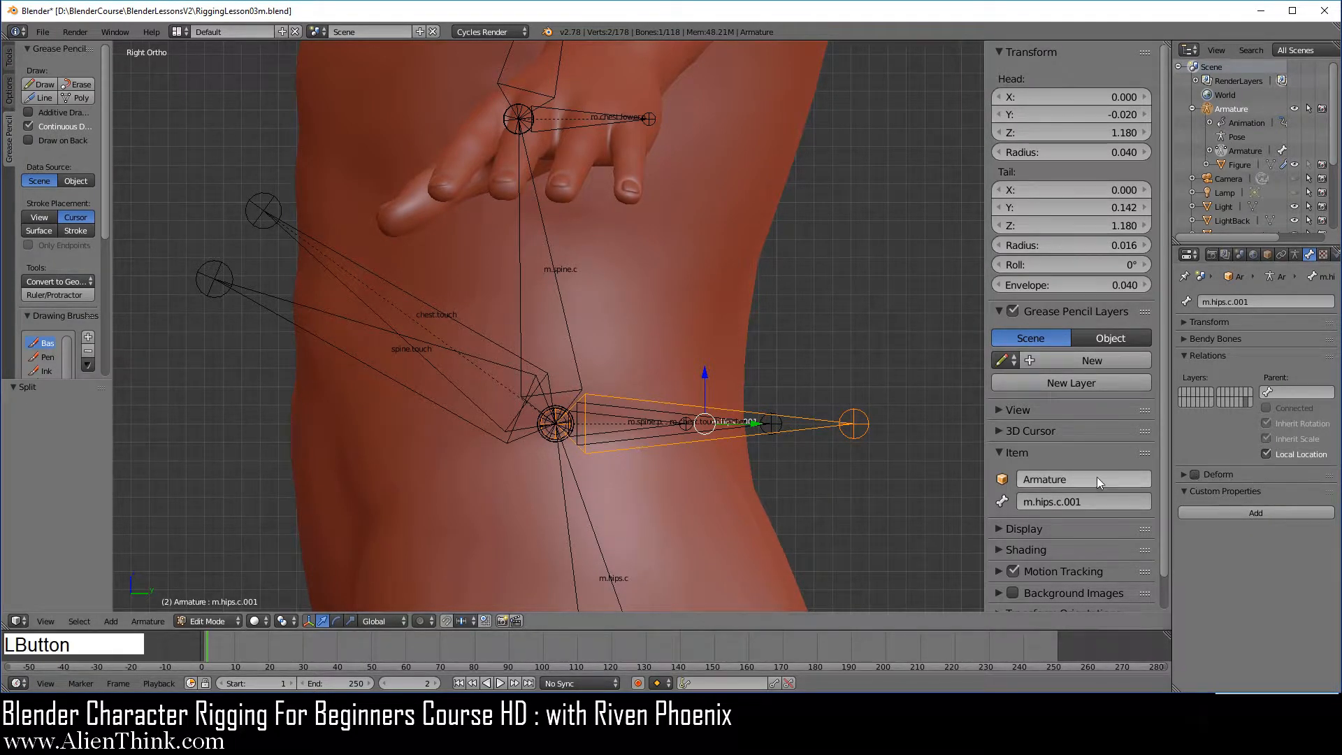
left_click(1088, 500)
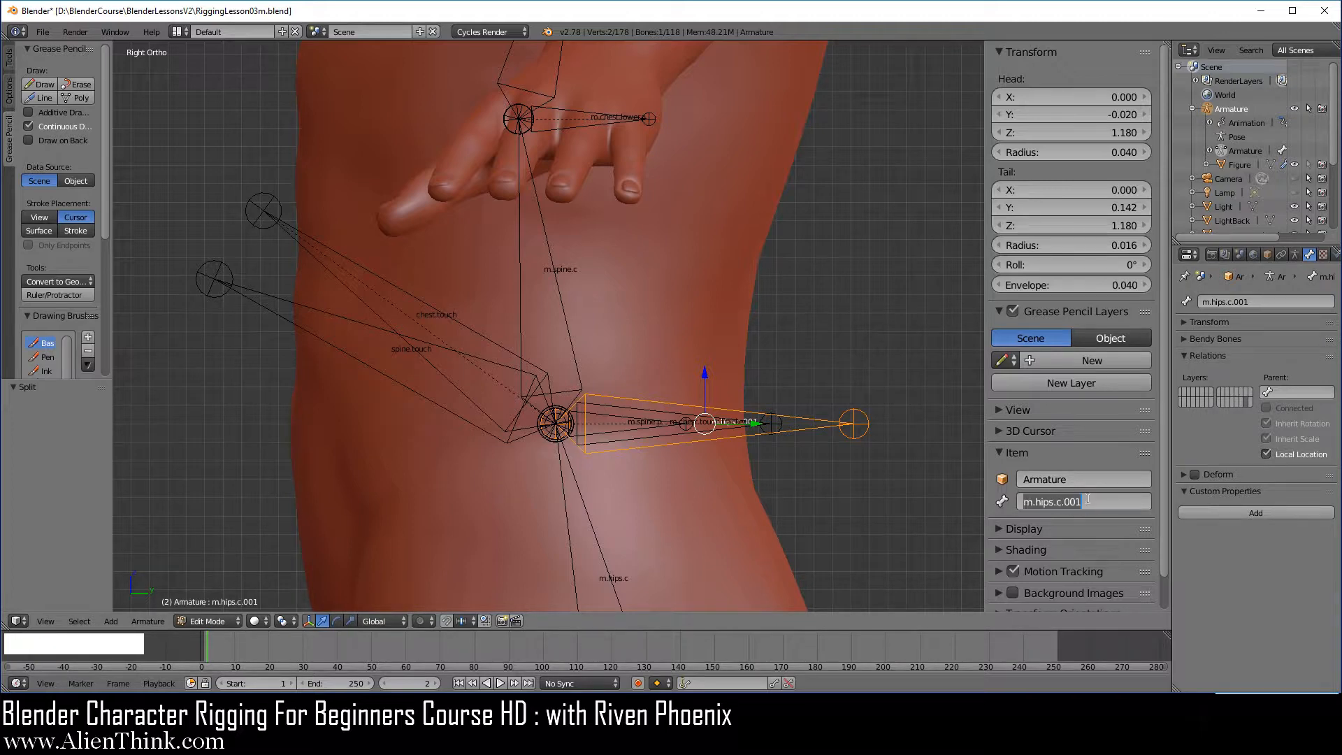
type("m.spine.touch.tracker")
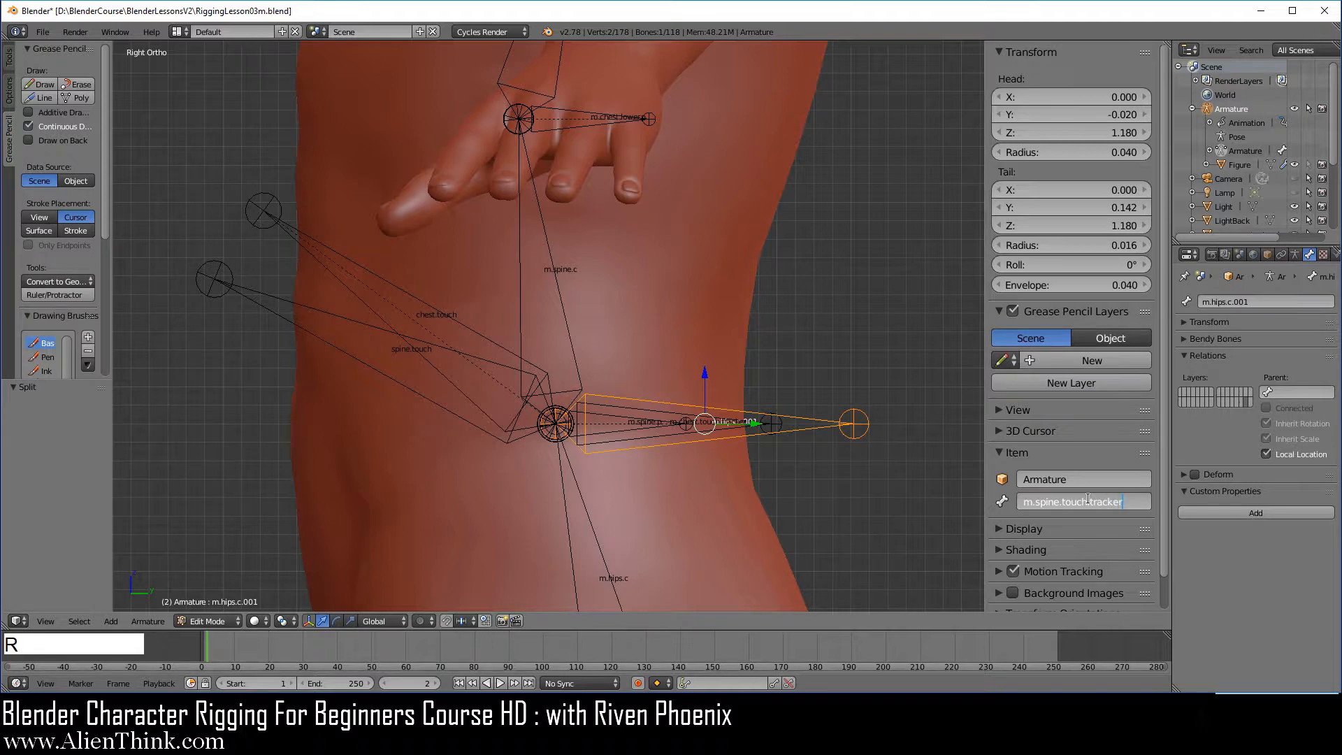
key("Return")
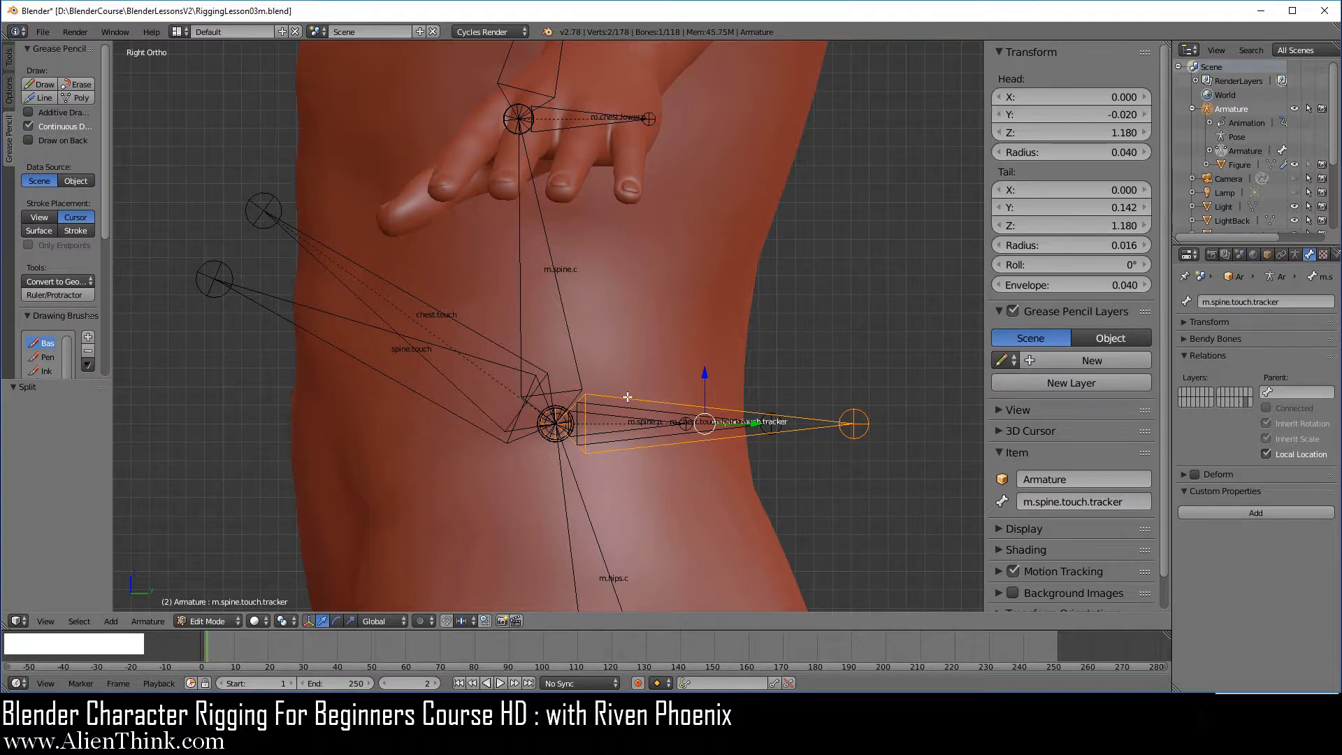
Step: Parent m.spine.touch.tracker to spine.touch with Keep Offset, and switch the armature to Pose Mode
right_click(347, 321, "shift")
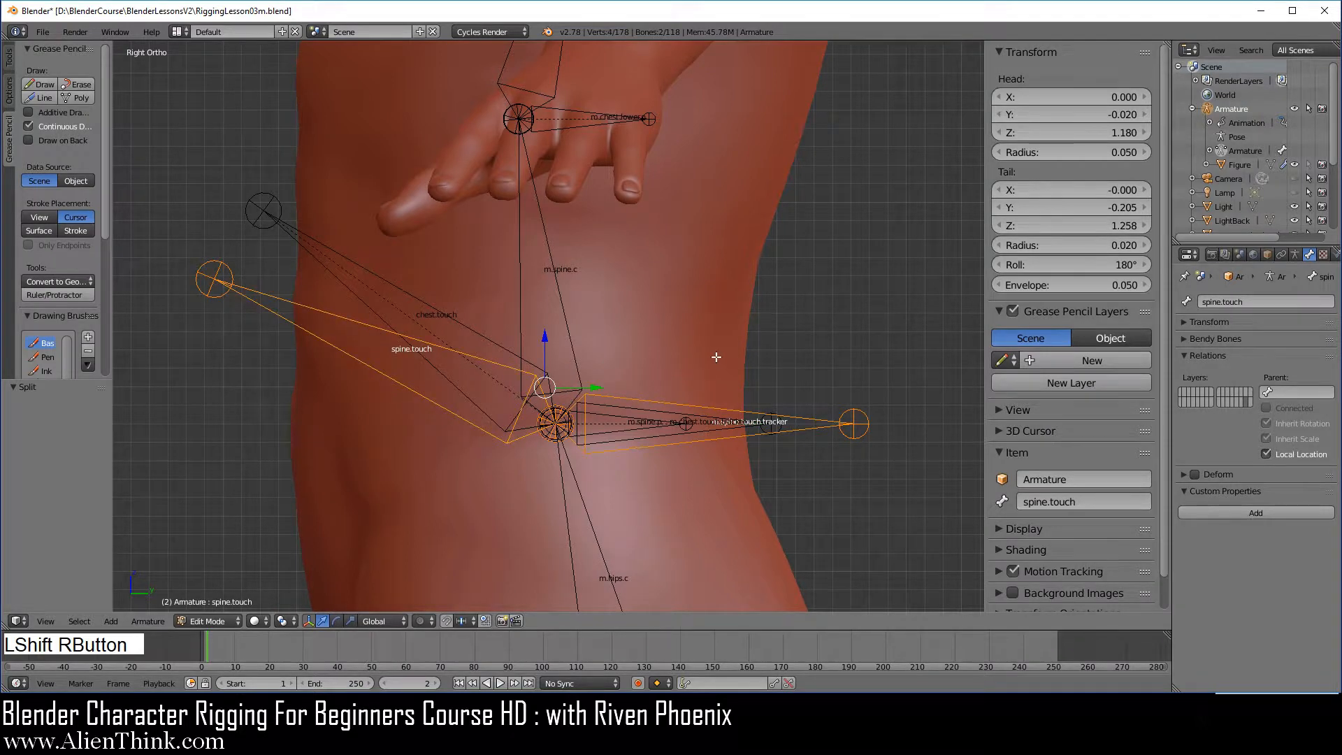
key("ctrl+p")
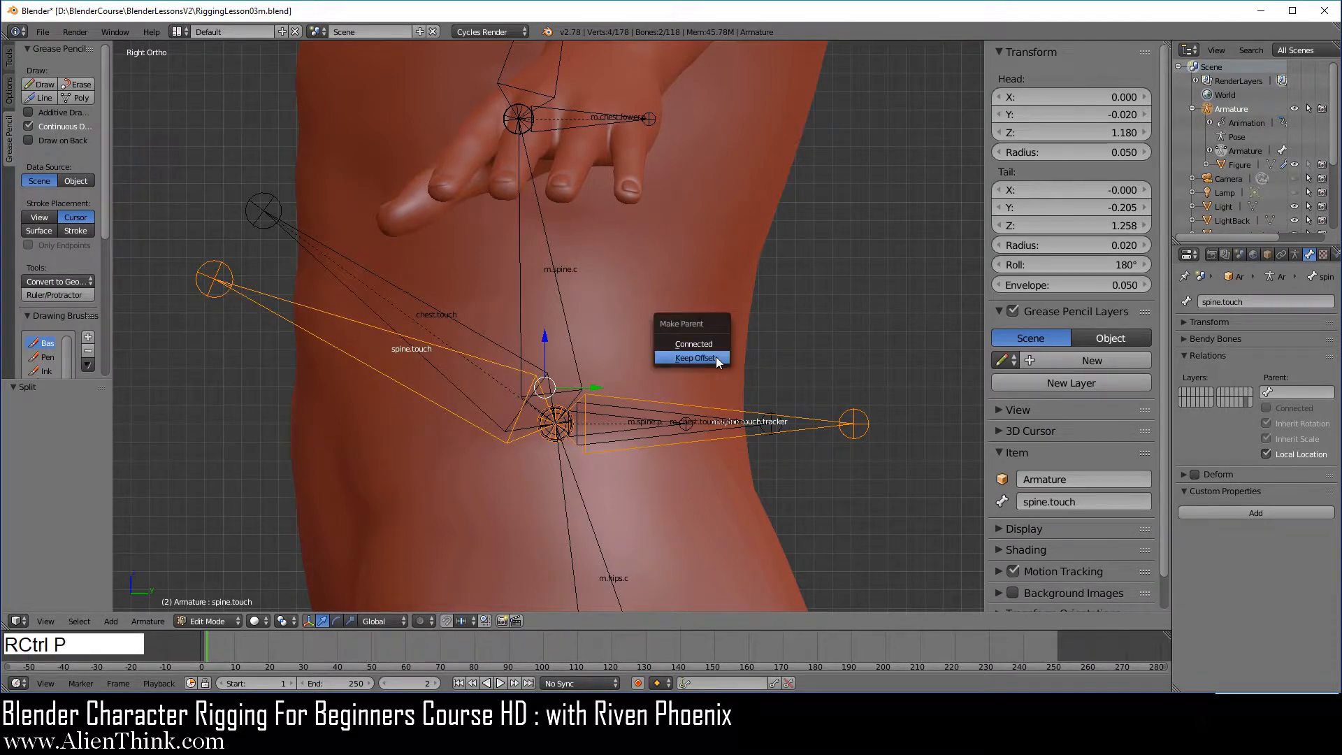
left_click(716, 356)
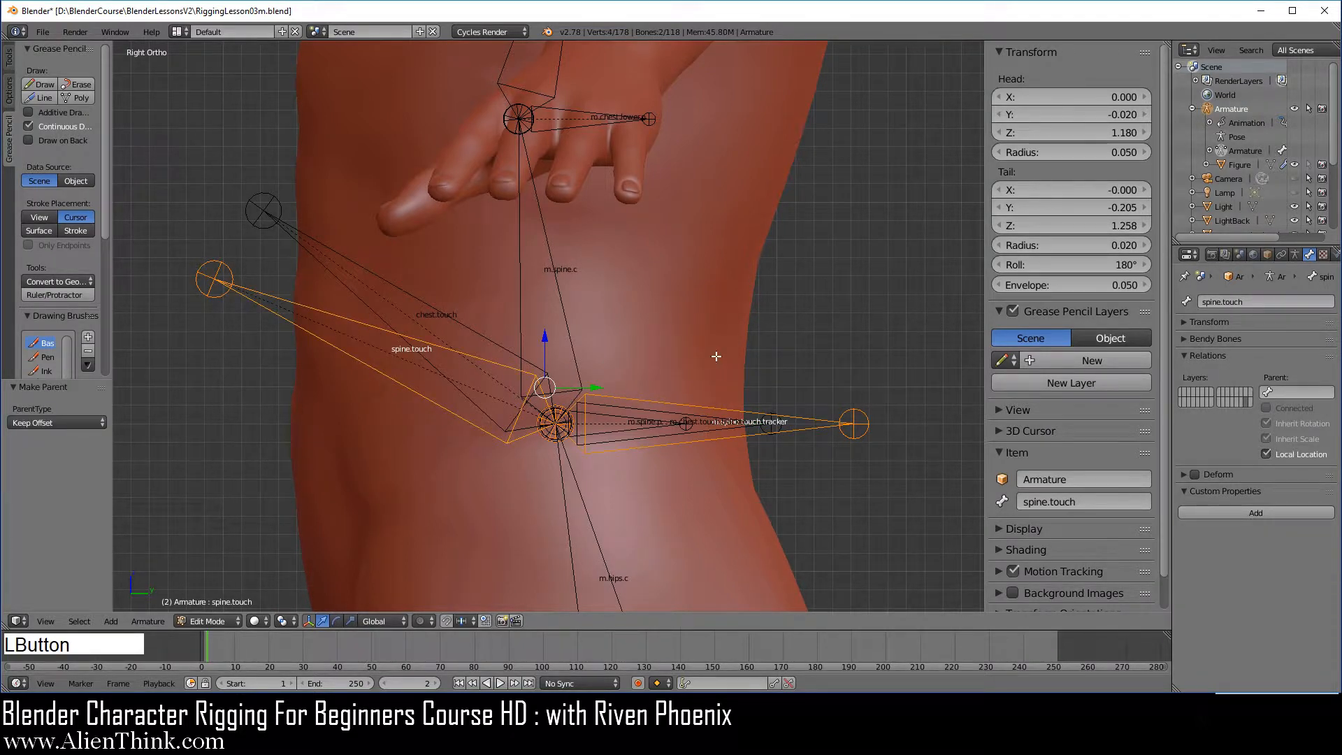
left_click(214, 619)
left_click(215, 573)
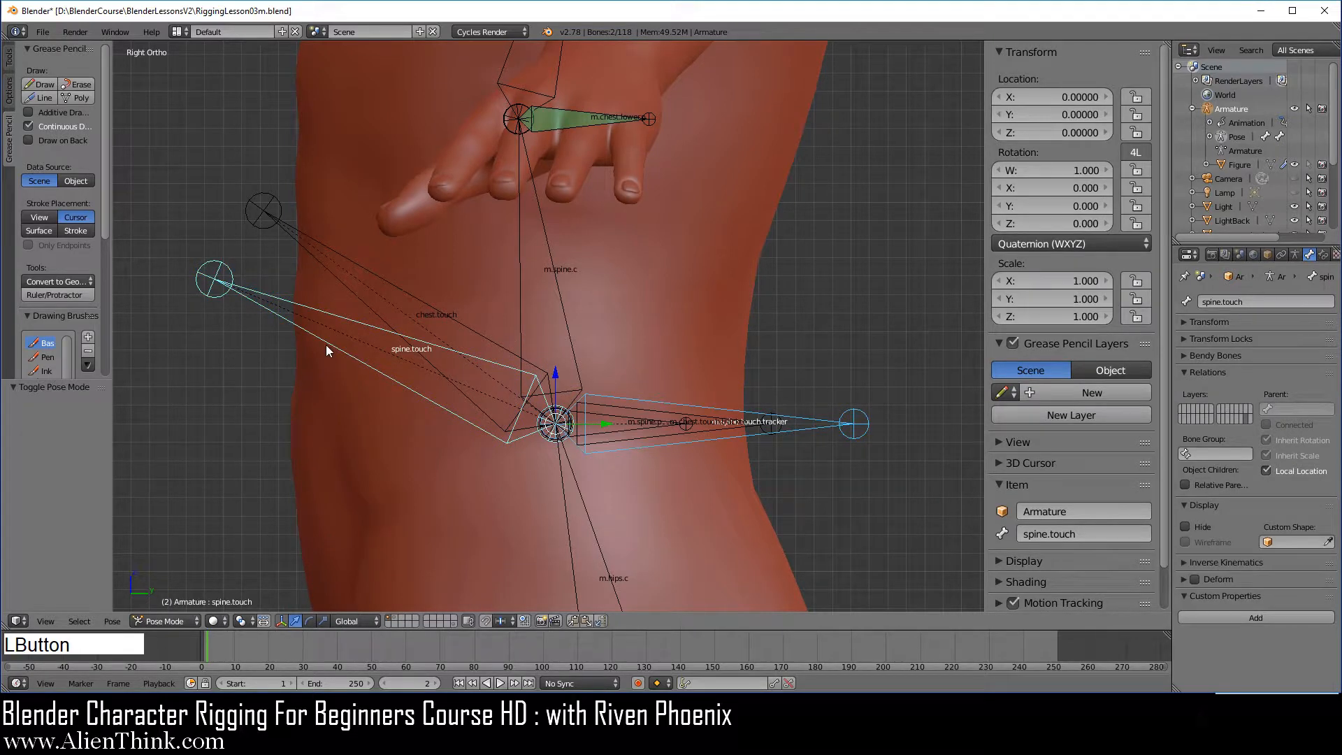
Step: Test-rotate spine.touch to check that m.spine.touch.tracker follows it, and cancel the rotation
right_click(370, 388)
key("r")
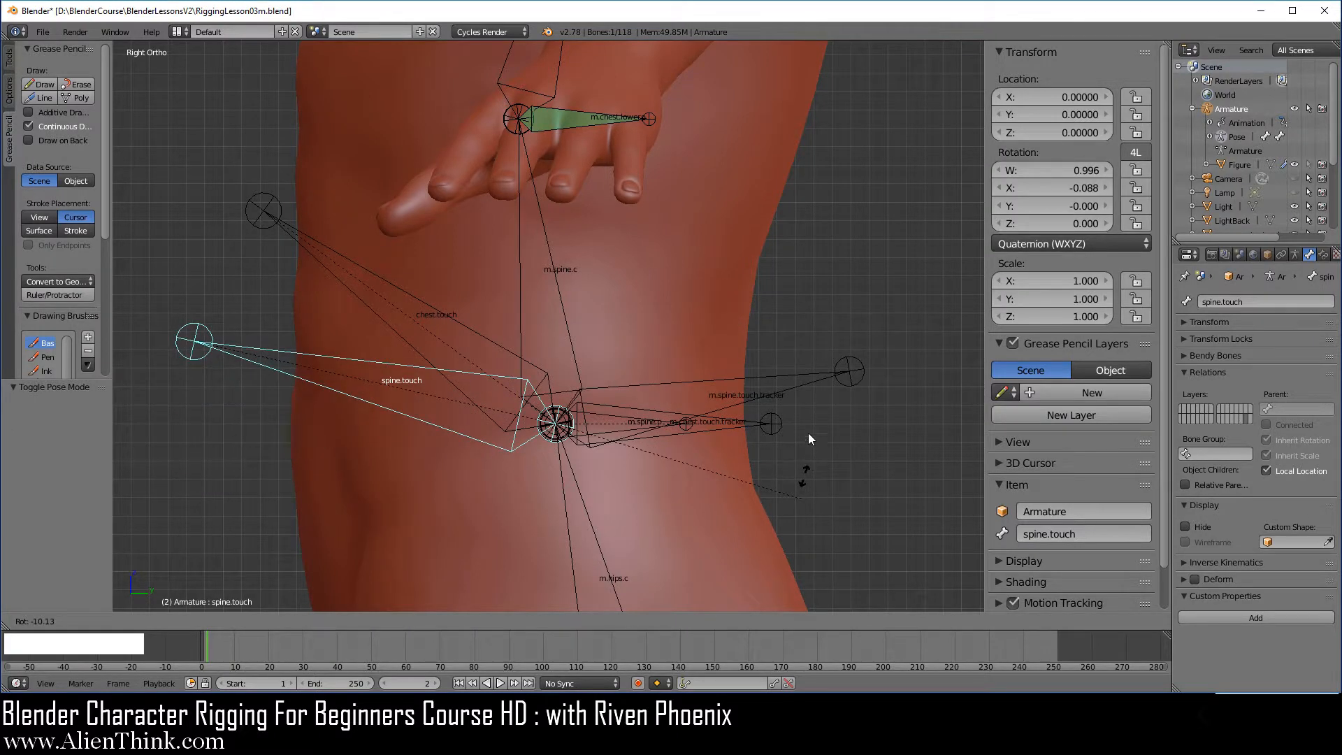
right_click(818, 480)
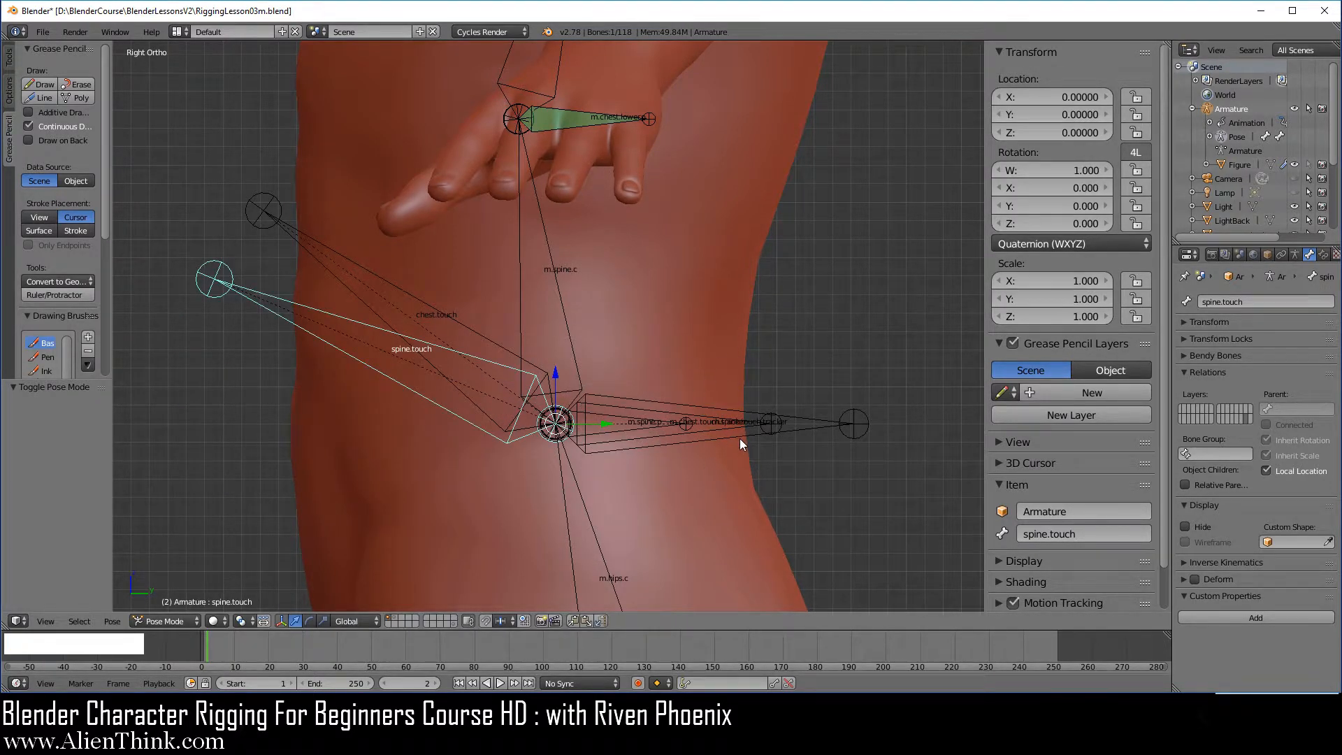
Step: Add a Copy Transforms constraint to m.spine.p with m.spine.touch.tracker as its target
right_click(624, 428)
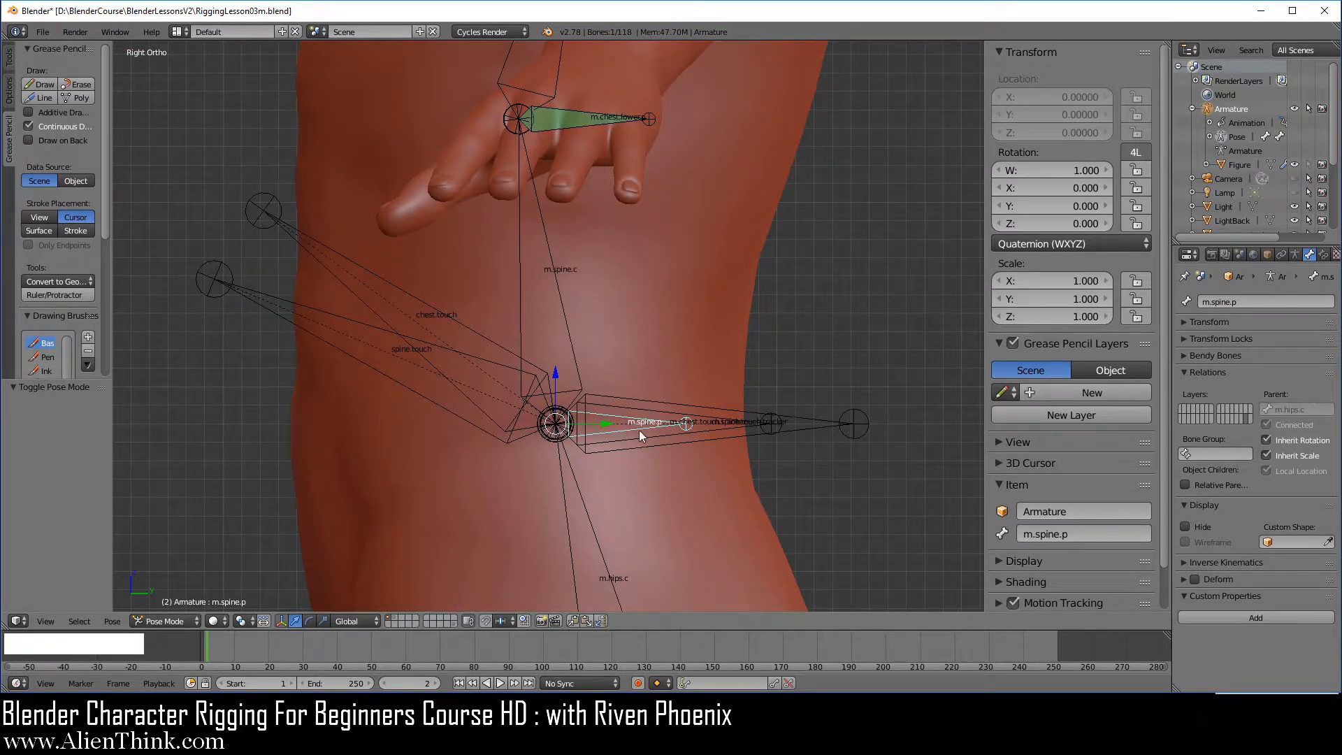
right_click(740, 445)
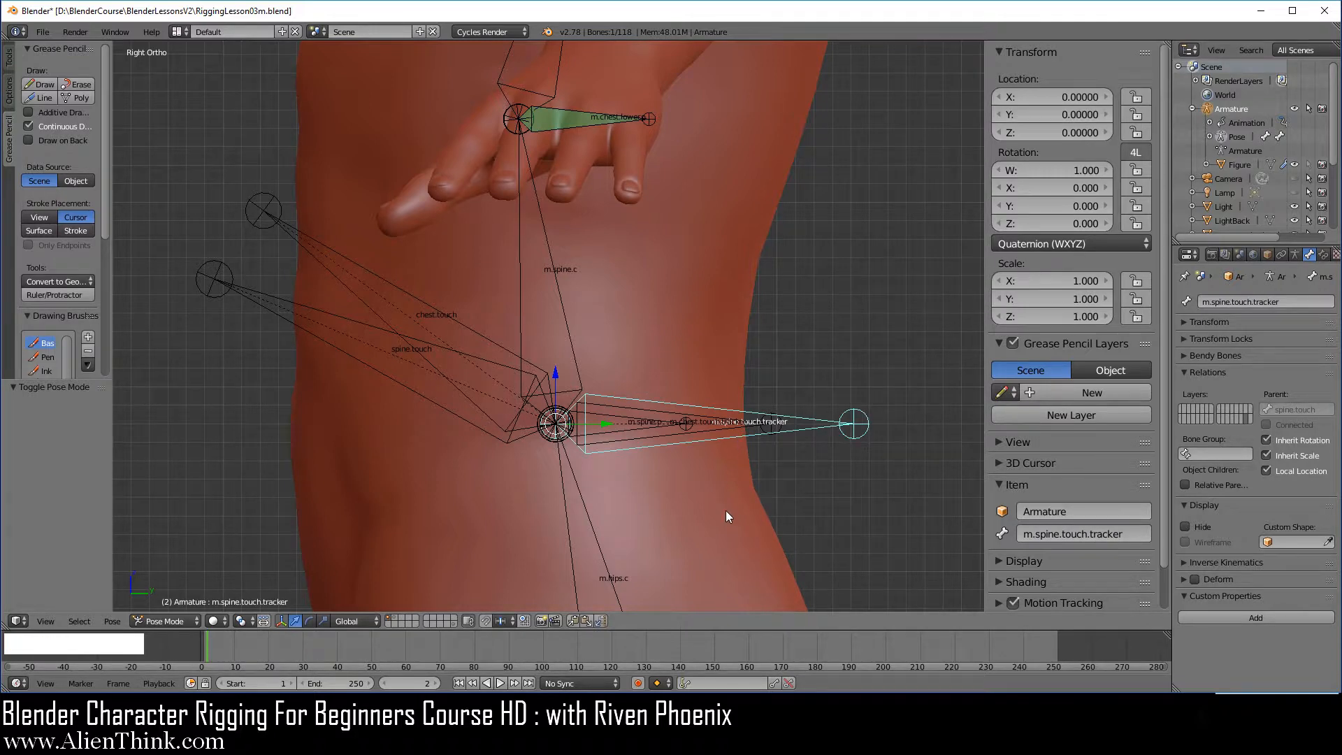
right_click(639, 427, "shift")
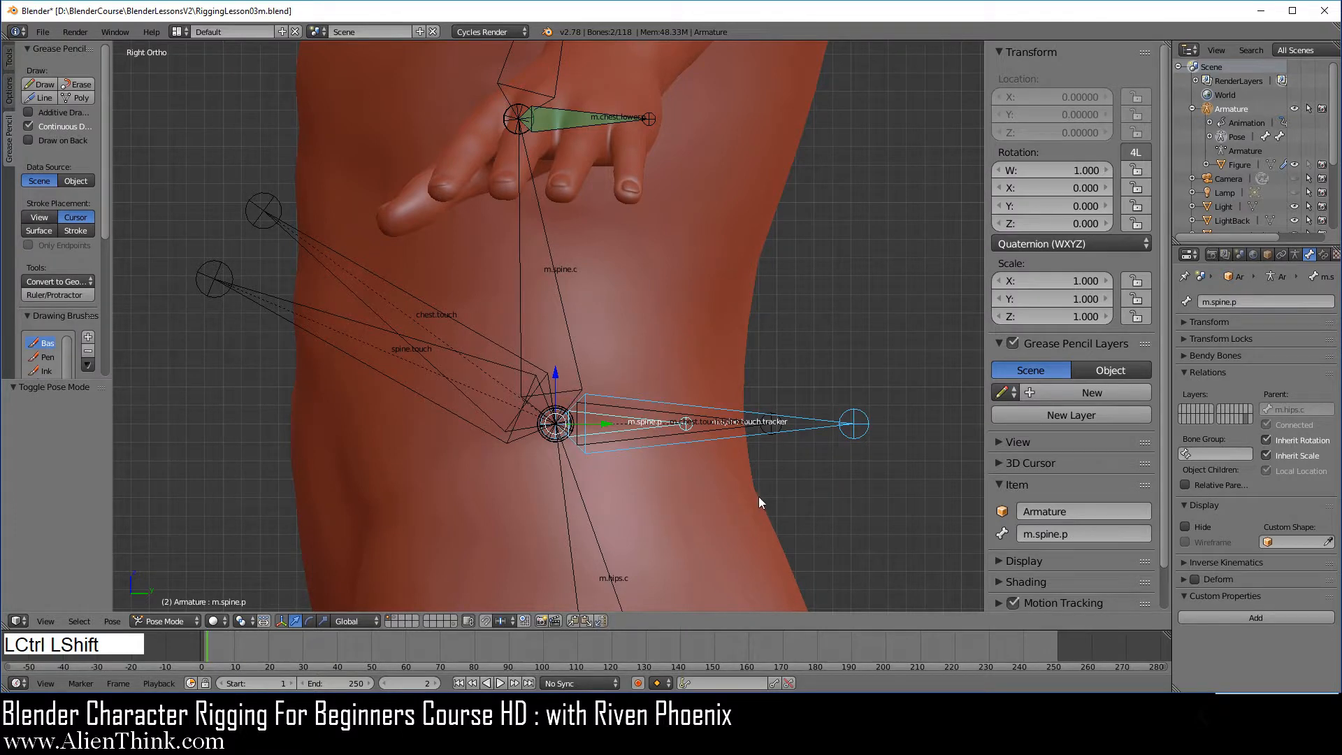
key("ctrl+shift+c")
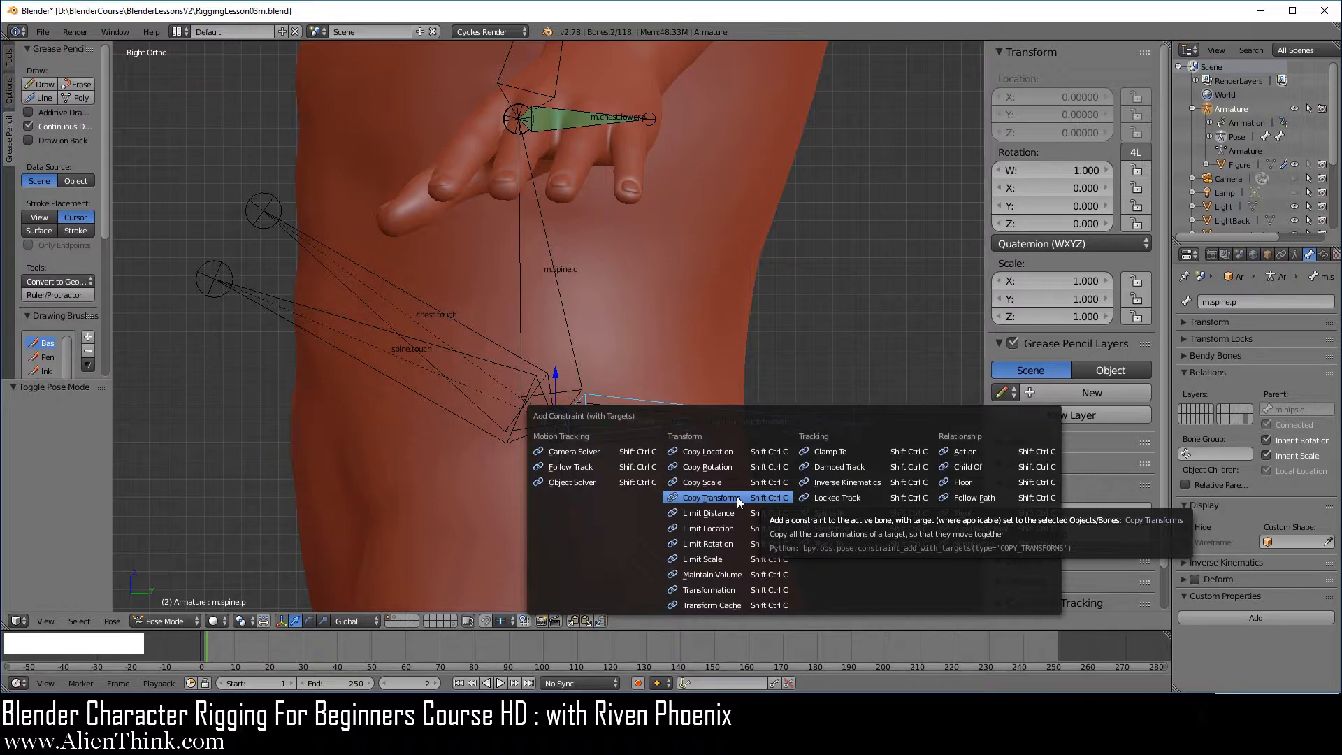
left_click(737, 496)
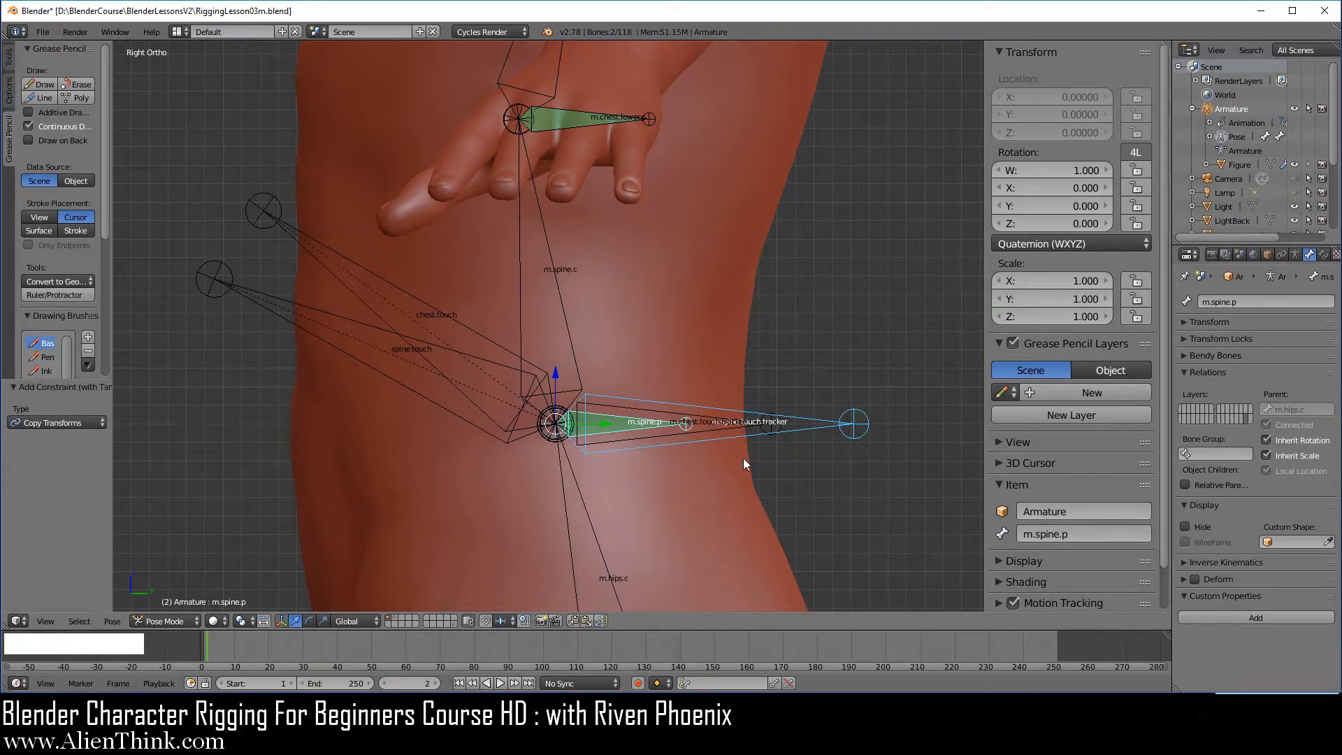
Step: Test-rotate spine.touch in the side view to check the spine bend, and cancel the rotation
right_click(321, 319)
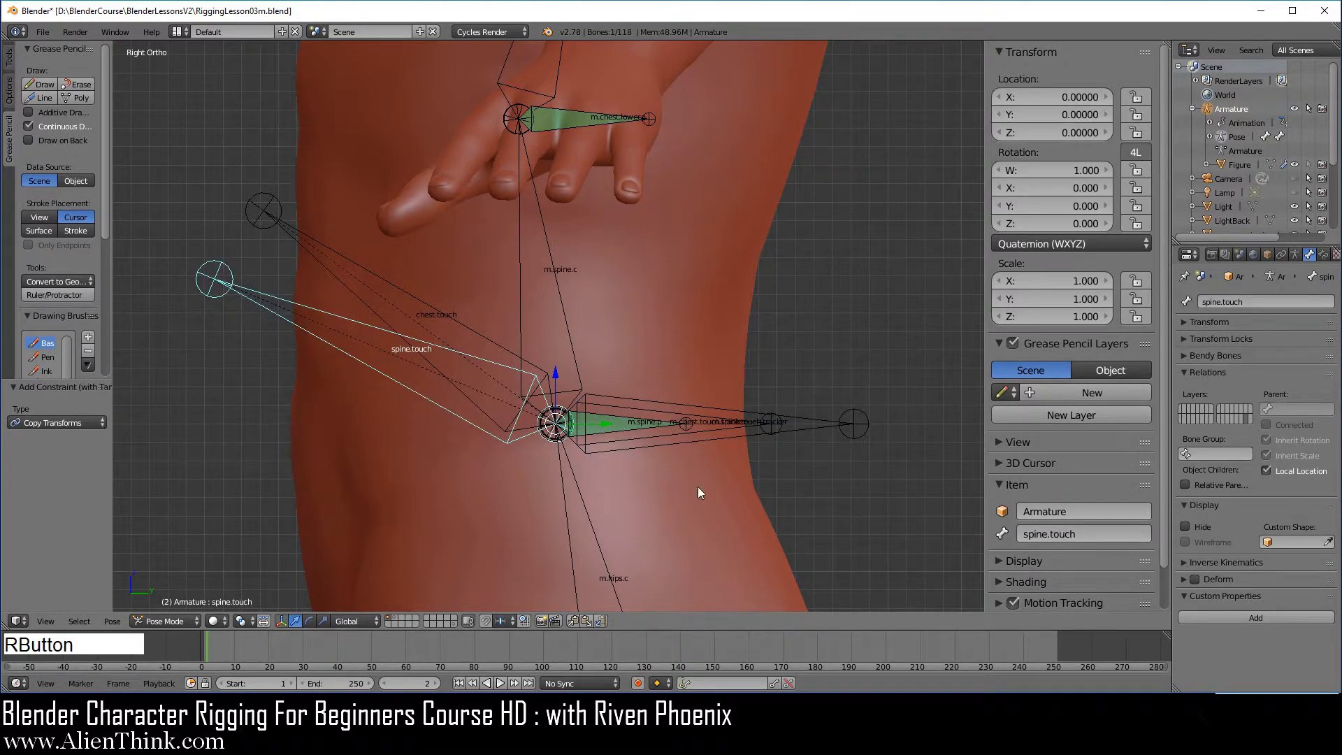
scroll(703, 489, "down", 2)
key("r")
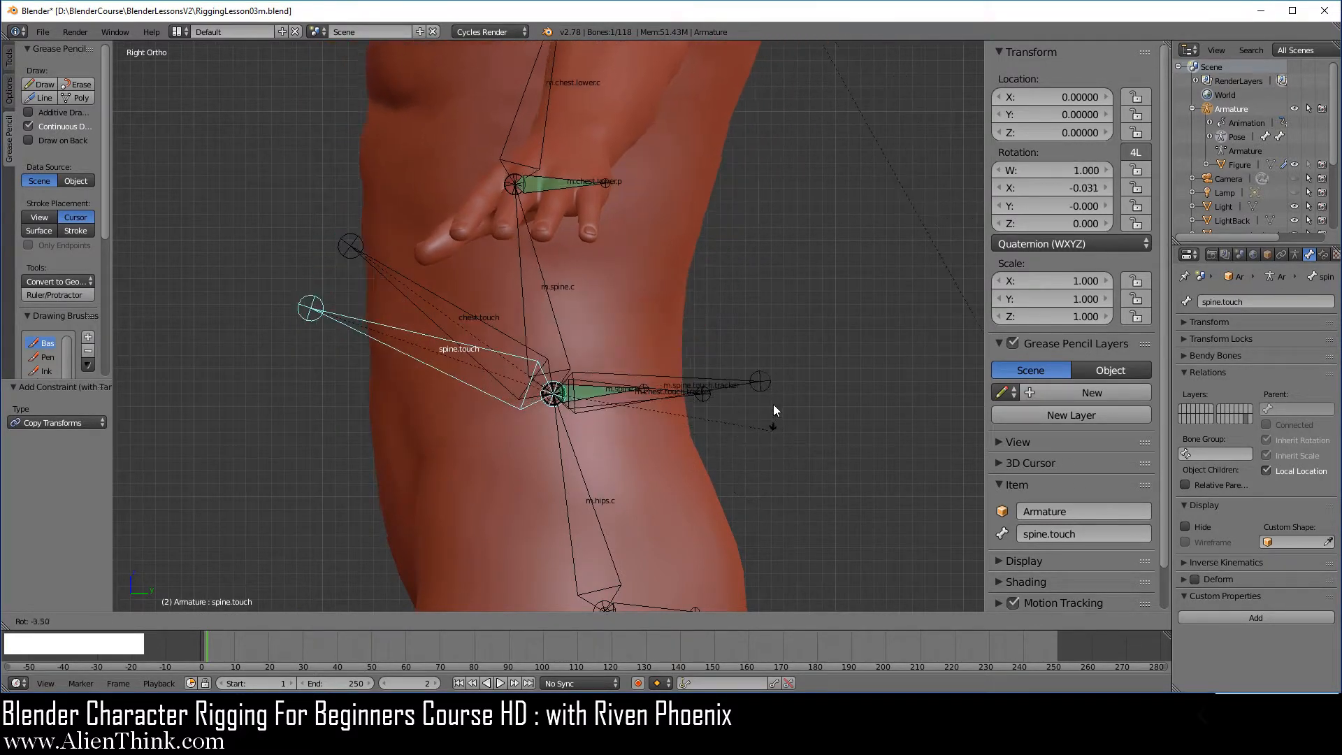
right_click(772, 437)
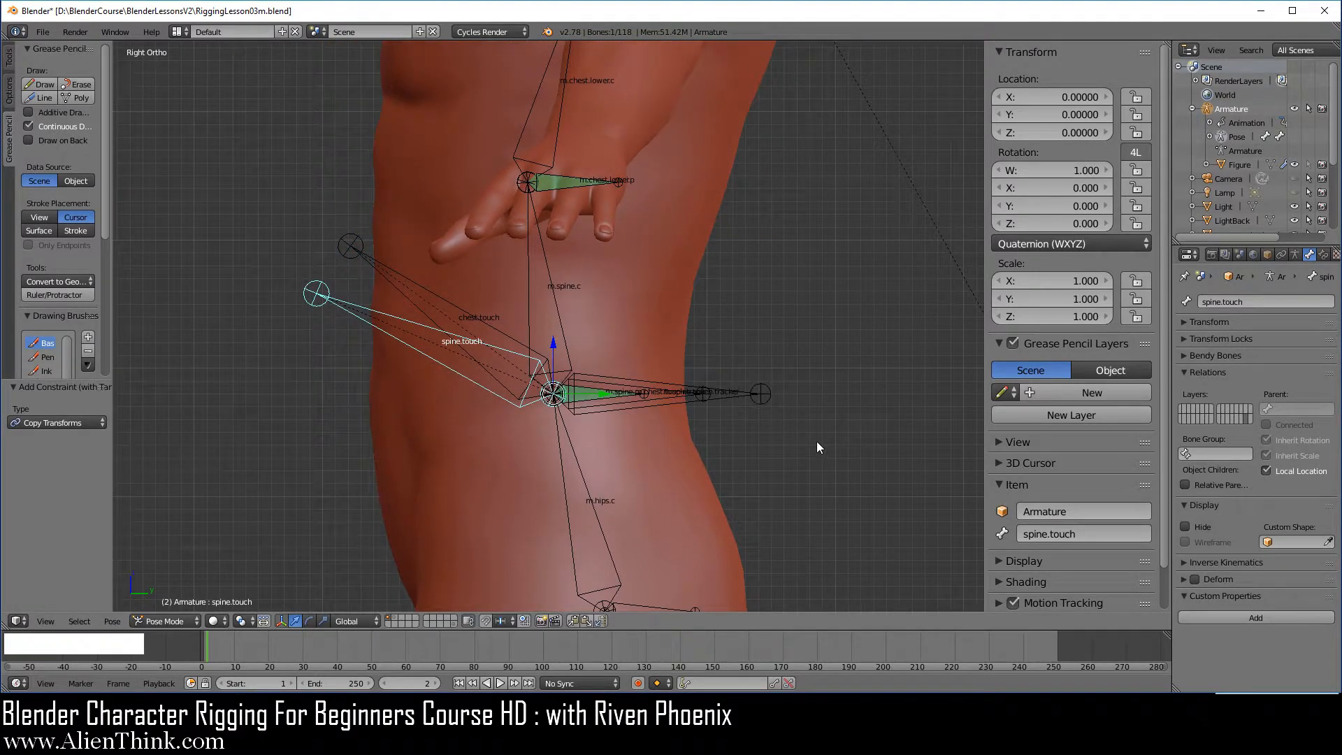
Step: Test-rotate spine.touch in the front view to check the sideways bend of the torso, cancelling each rotation
key("KP_1")
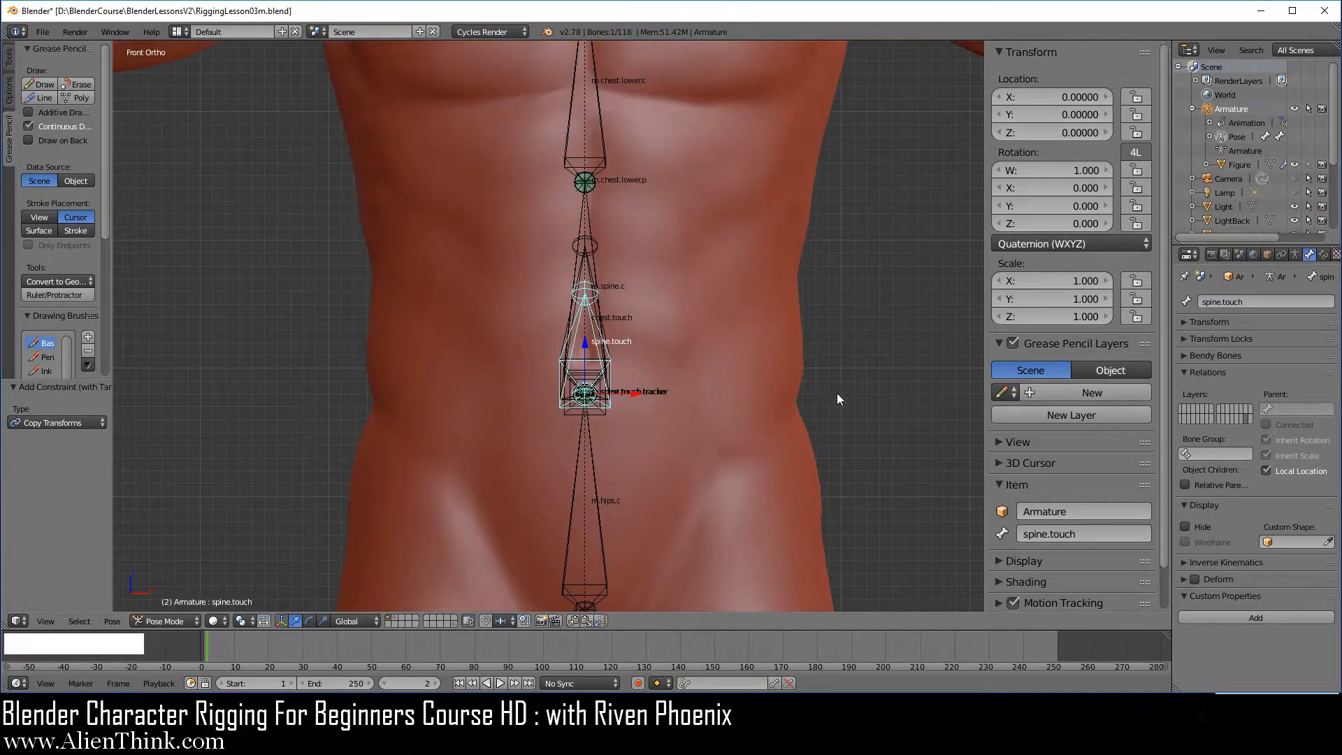
scroll(839, 407, "down", 3)
key("r")
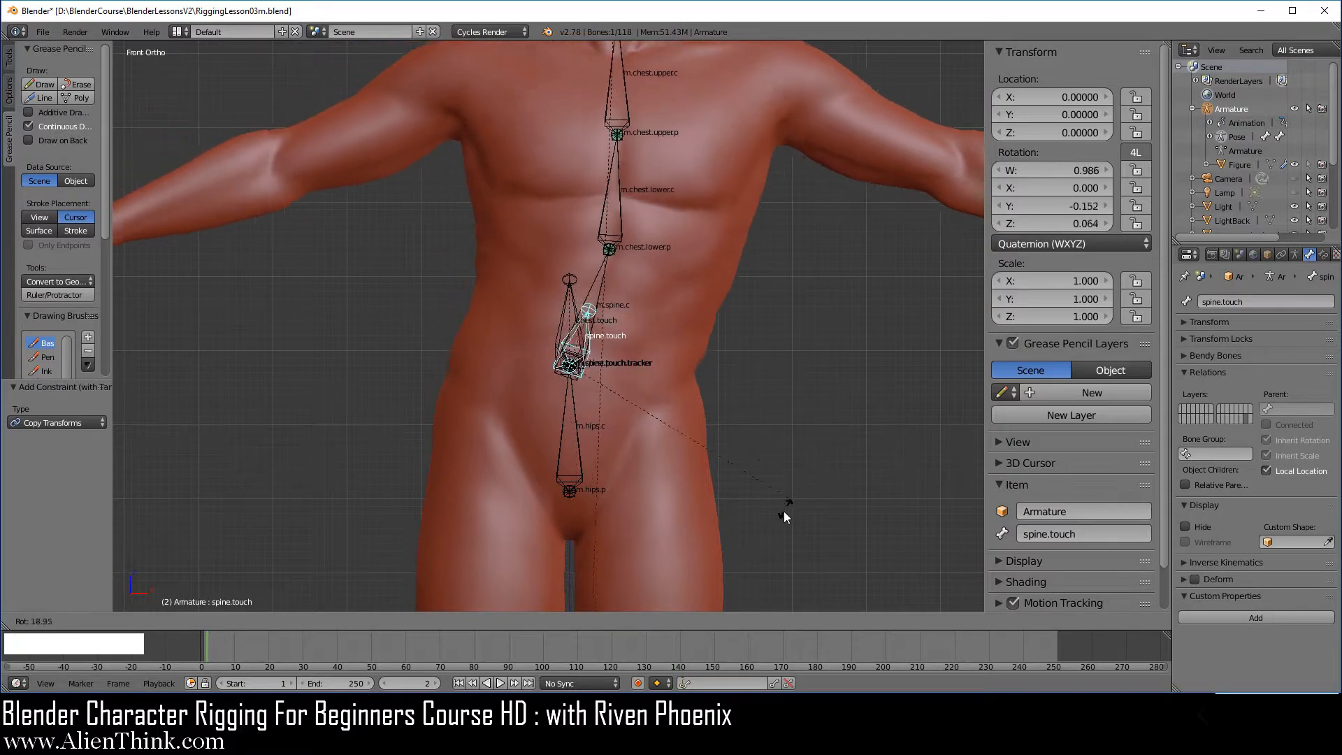
right_click(788, 453)
scroll(789, 453, "down", 2)
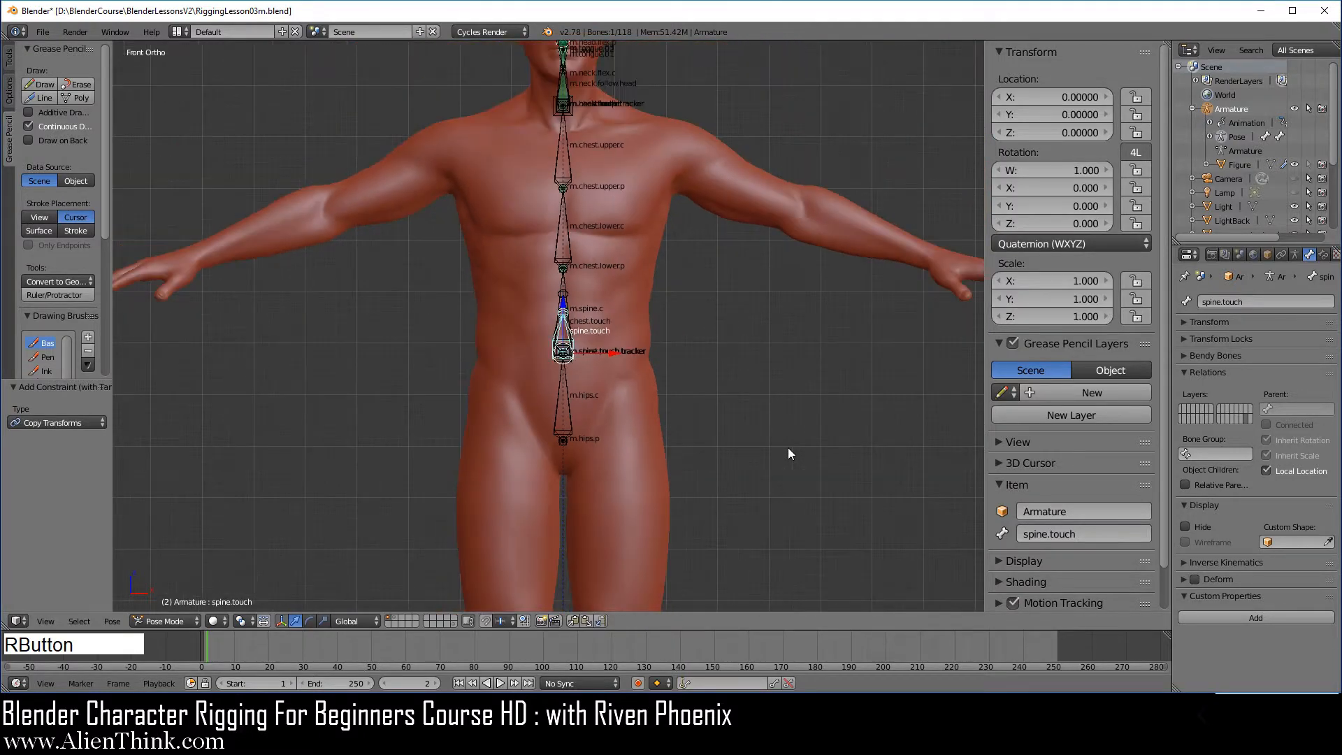
middle_click_drag(788, 453, 732, 450, "shift")
key("r")
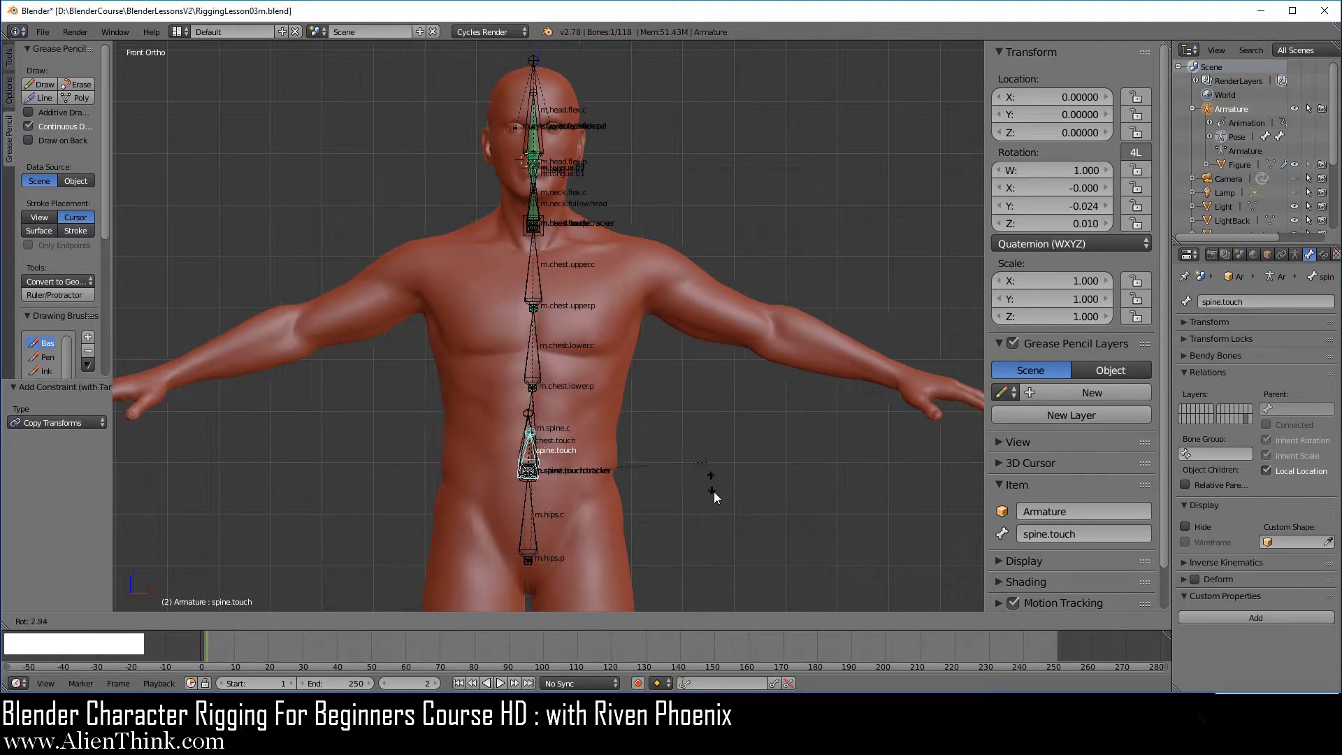
right_click(713, 474)
key("KP_3")
scroll(697, 499, "up", 4)
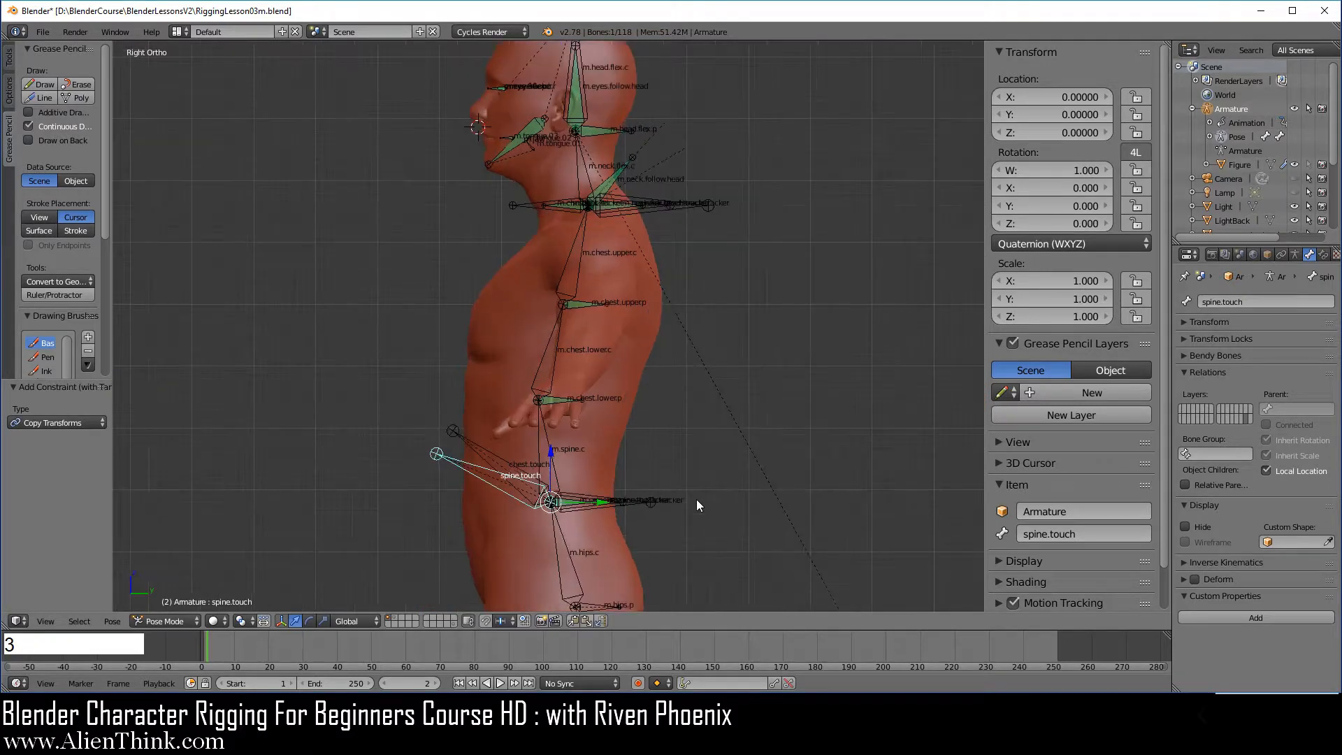
middle_click_drag(696, 501, 743, 252, "shift")
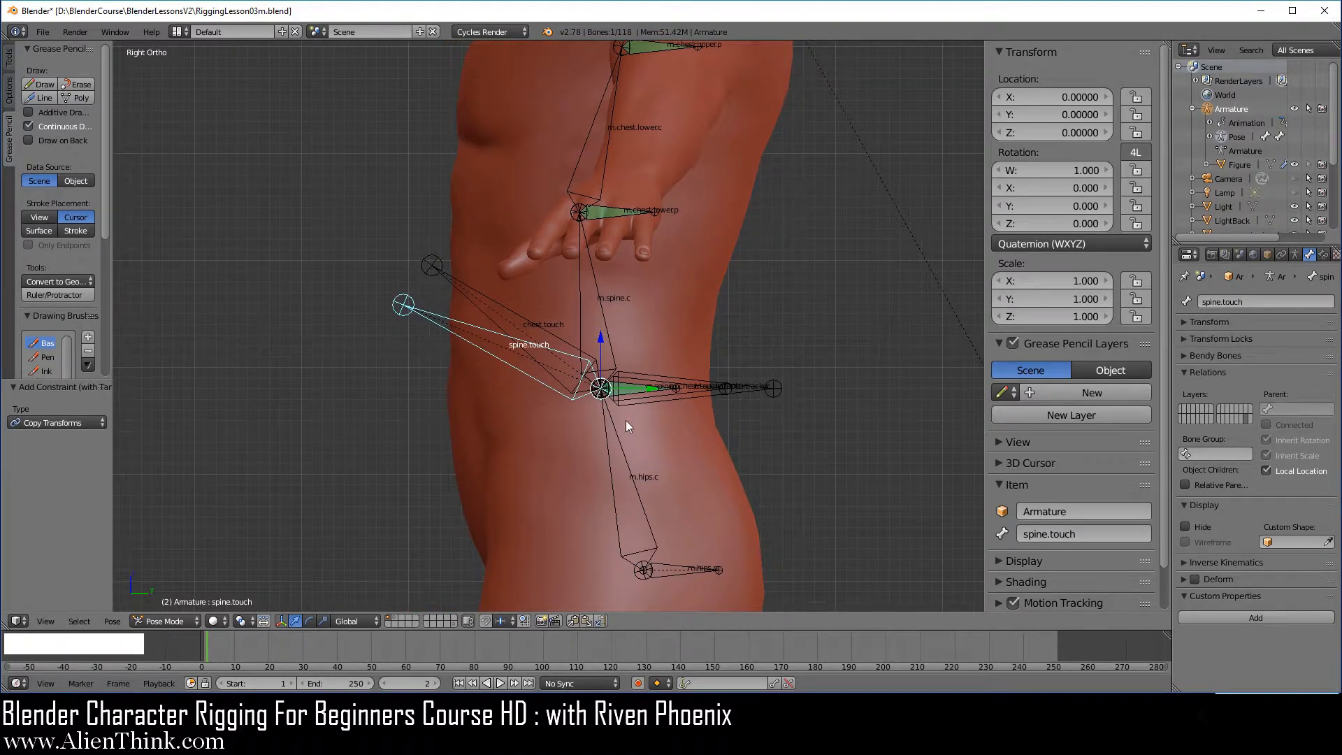
Step: Test-rotate chest.touch and spine.touch in turn in the side view to check how the lower spine reacts, cancelling each rotation
scroll(636, 431, "up", 2)
middle_click_drag(669, 434, 647, 448, "shift")
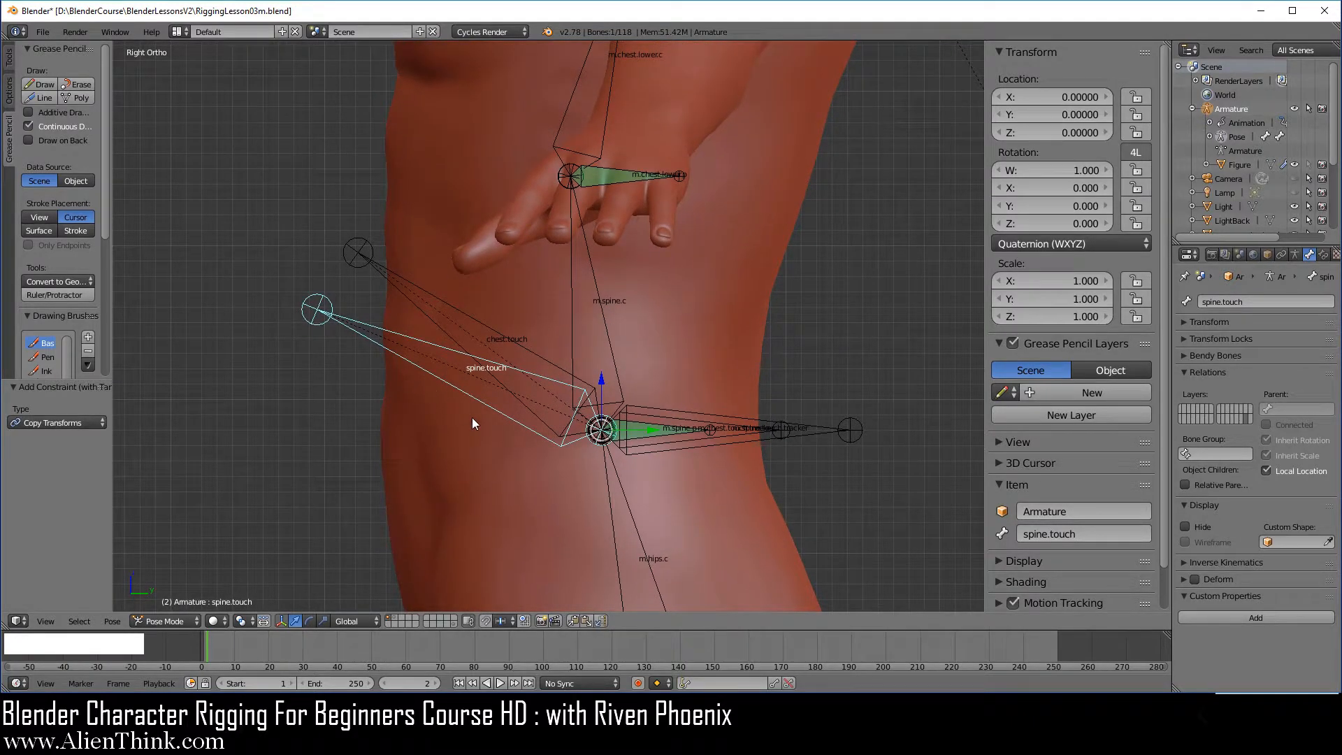
scroll(553, 451, "up", 1)
middle_click_drag(630, 494, 599, 448, "shift")
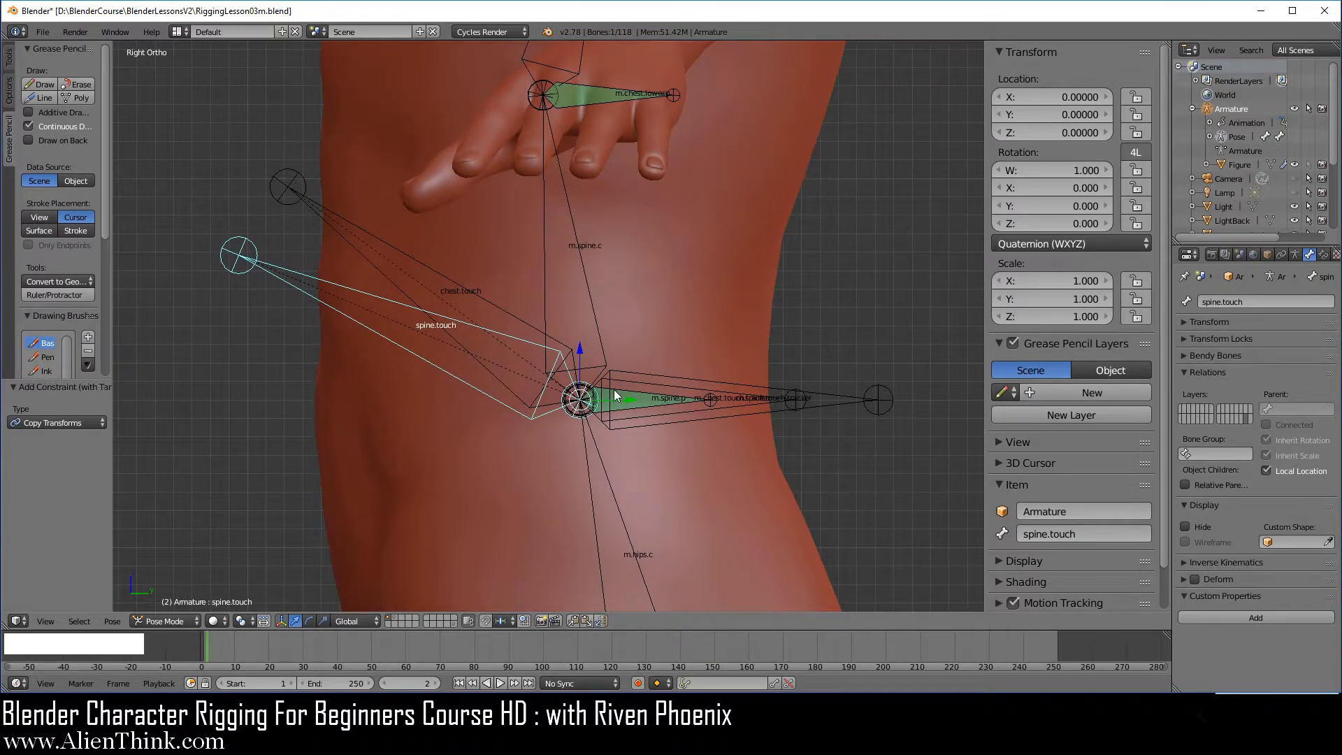
right_click(446, 277)
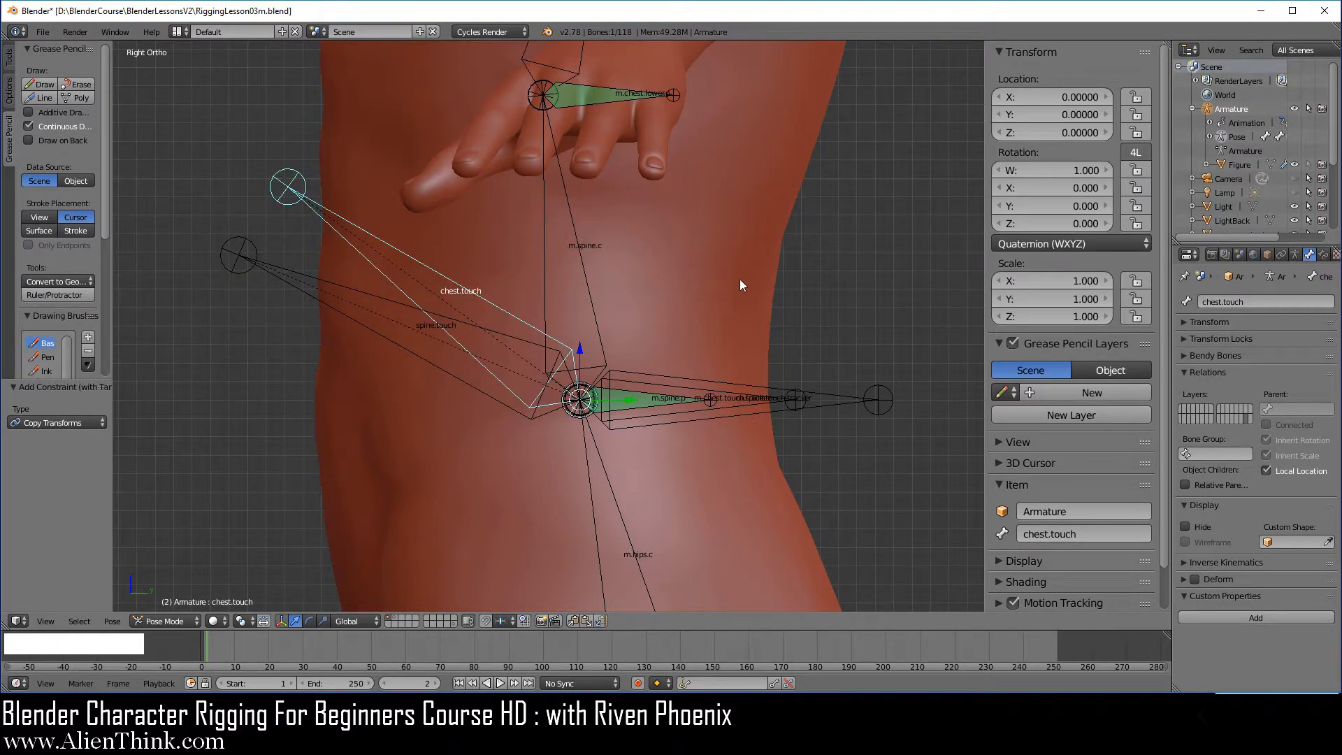
key("r")
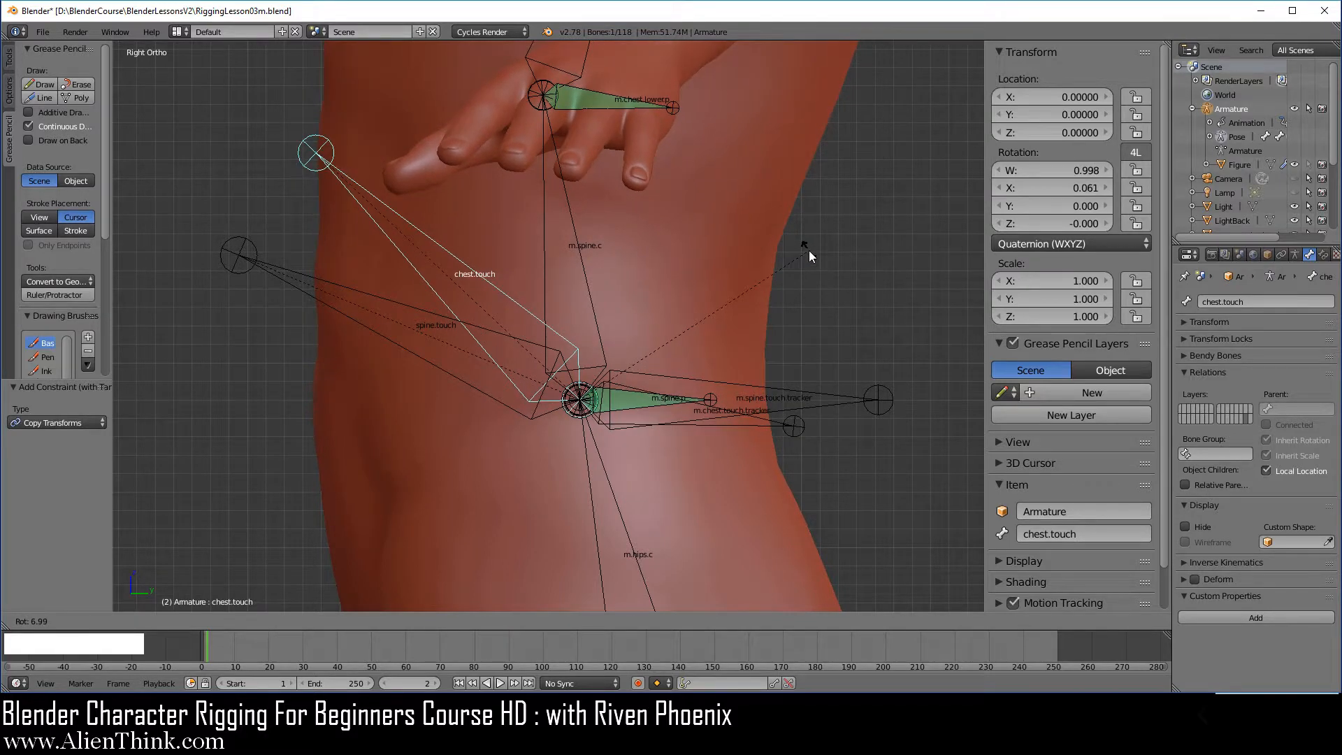
right_click(808, 250)
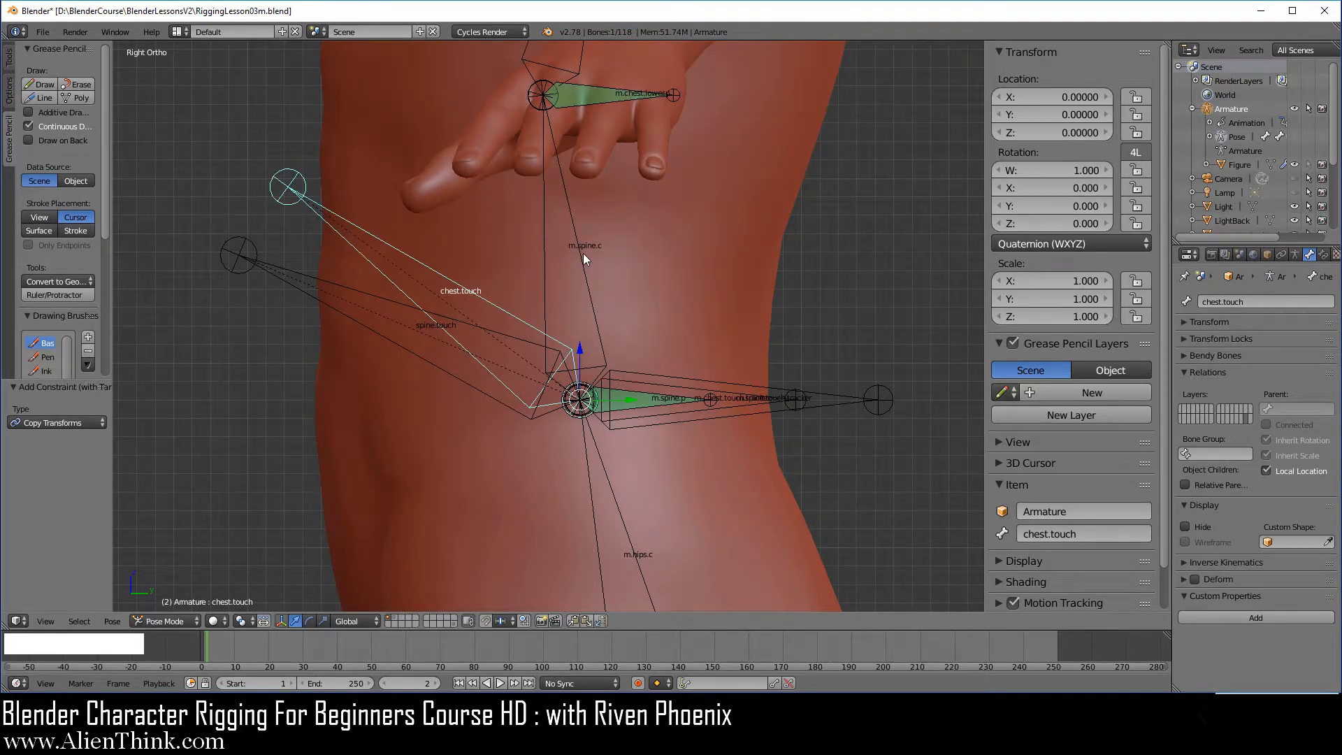
right_click(376, 306)
key("r")
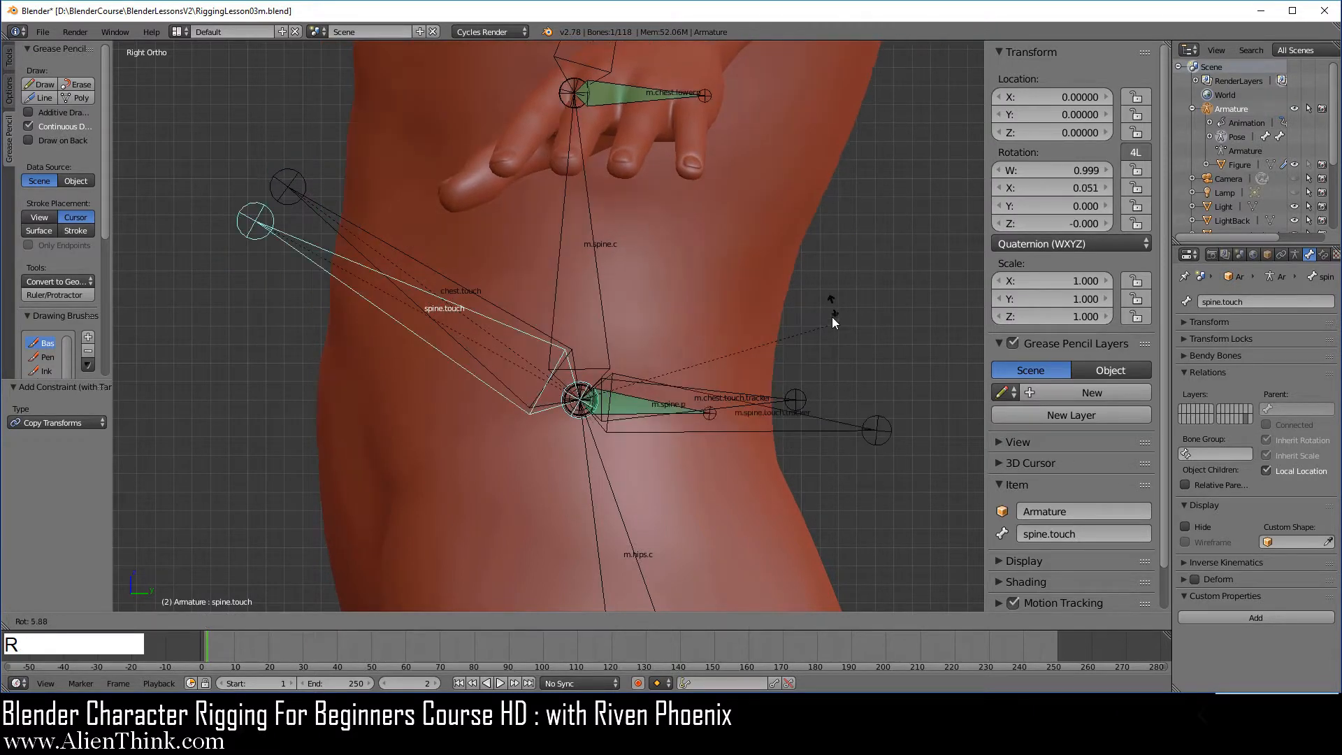
right_click(831, 345)
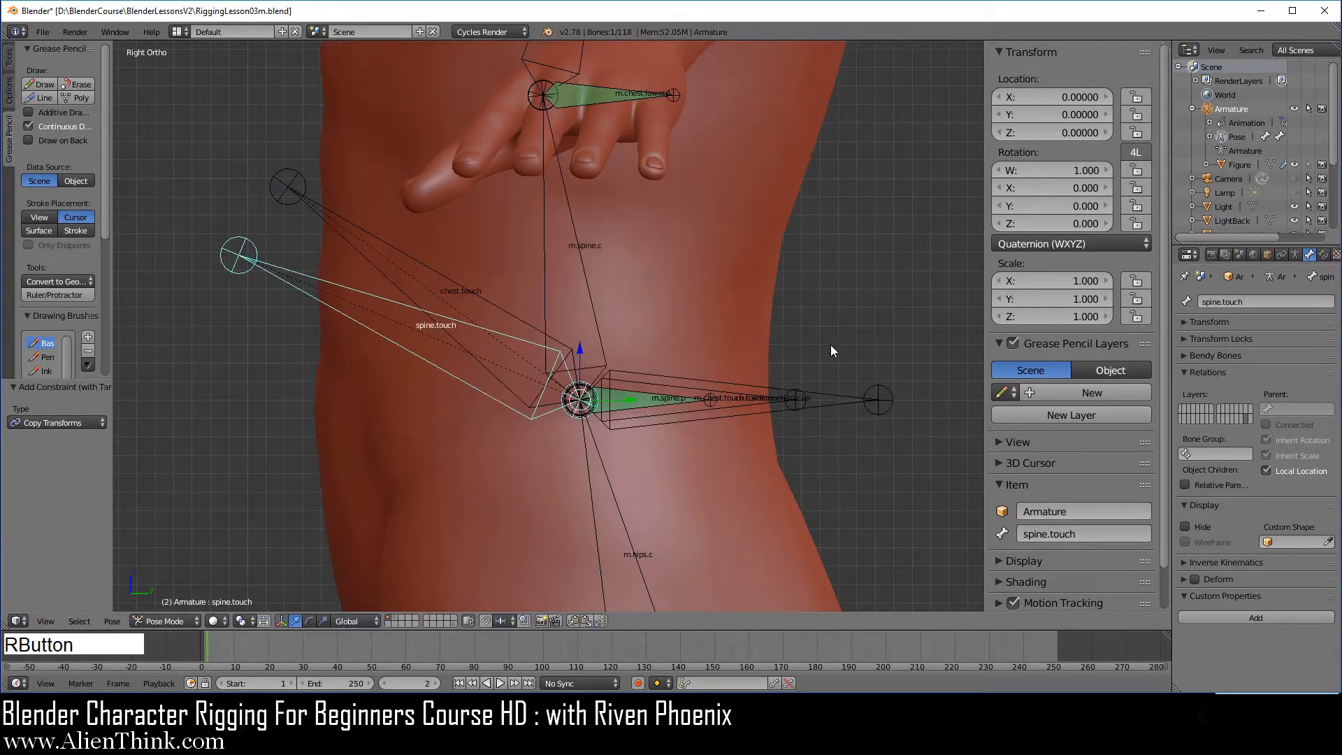
Step: Add a second Copy Transforms constraint to m.spine.p with m.chest.touch.tracker as its target, and set its influence to 0.512
right_click(438, 274)
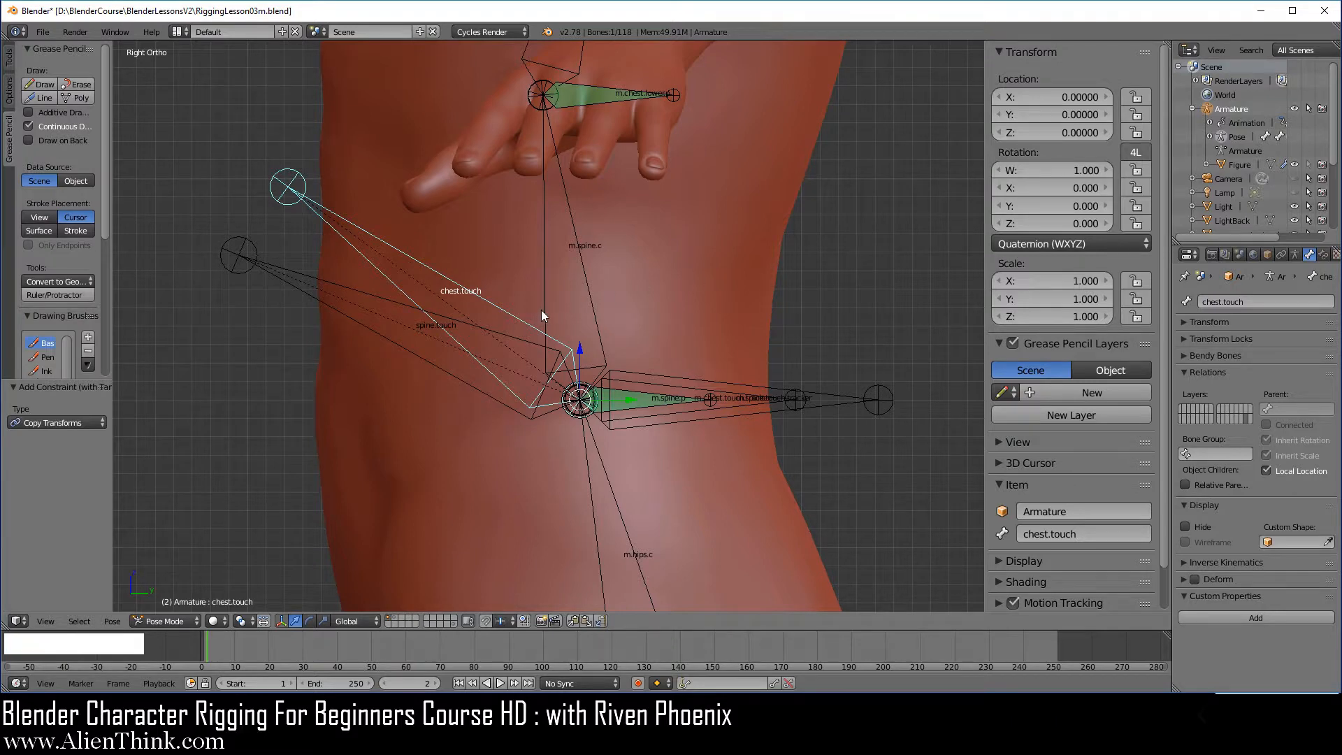
right_click(677, 403)
left_click(1326, 256)
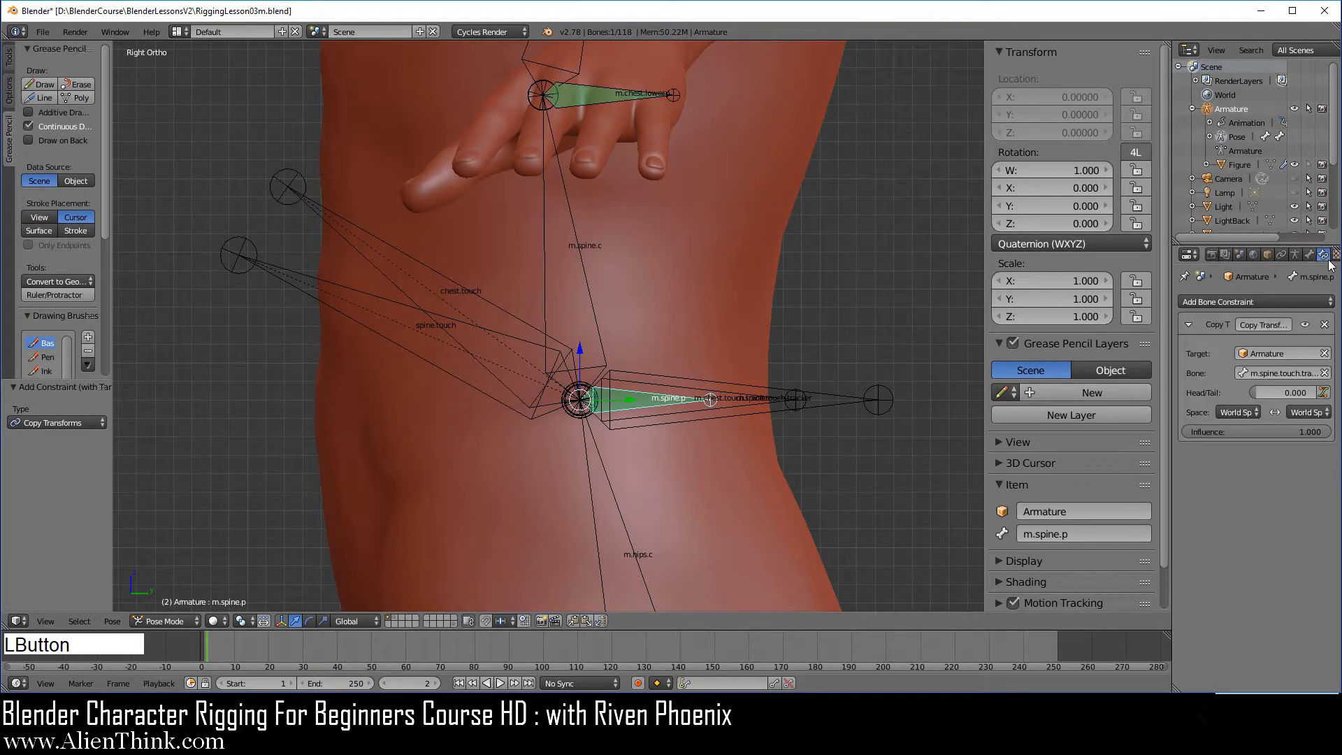
right_click(747, 412)
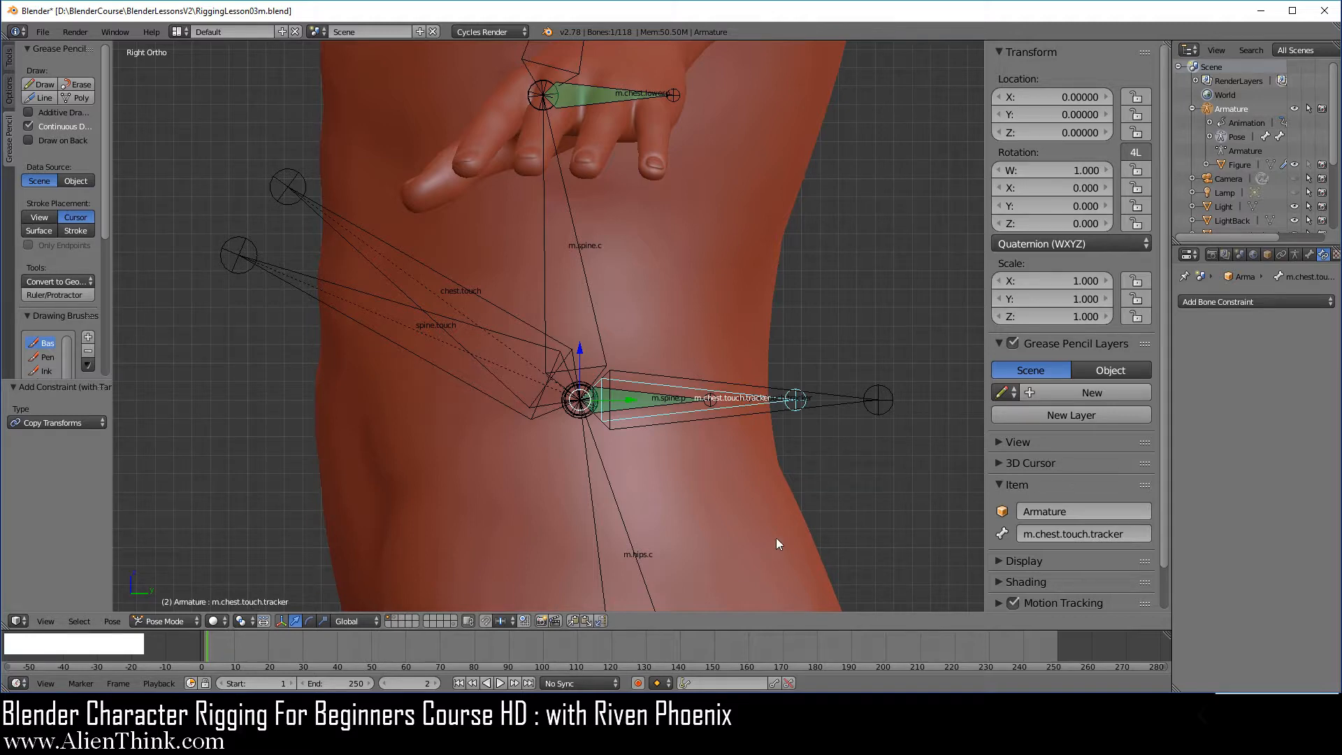
key("shift")
right_click(673, 402, "shift")
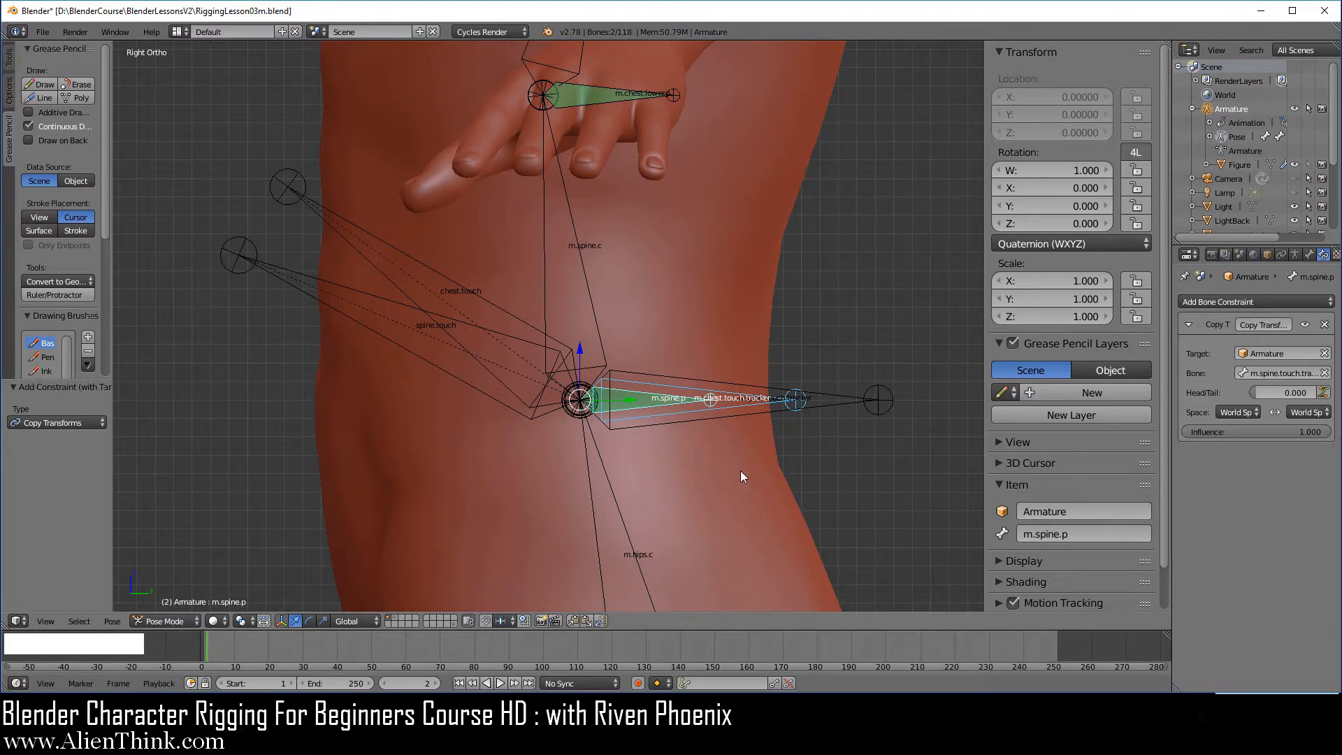
key("ctrl+shift+c")
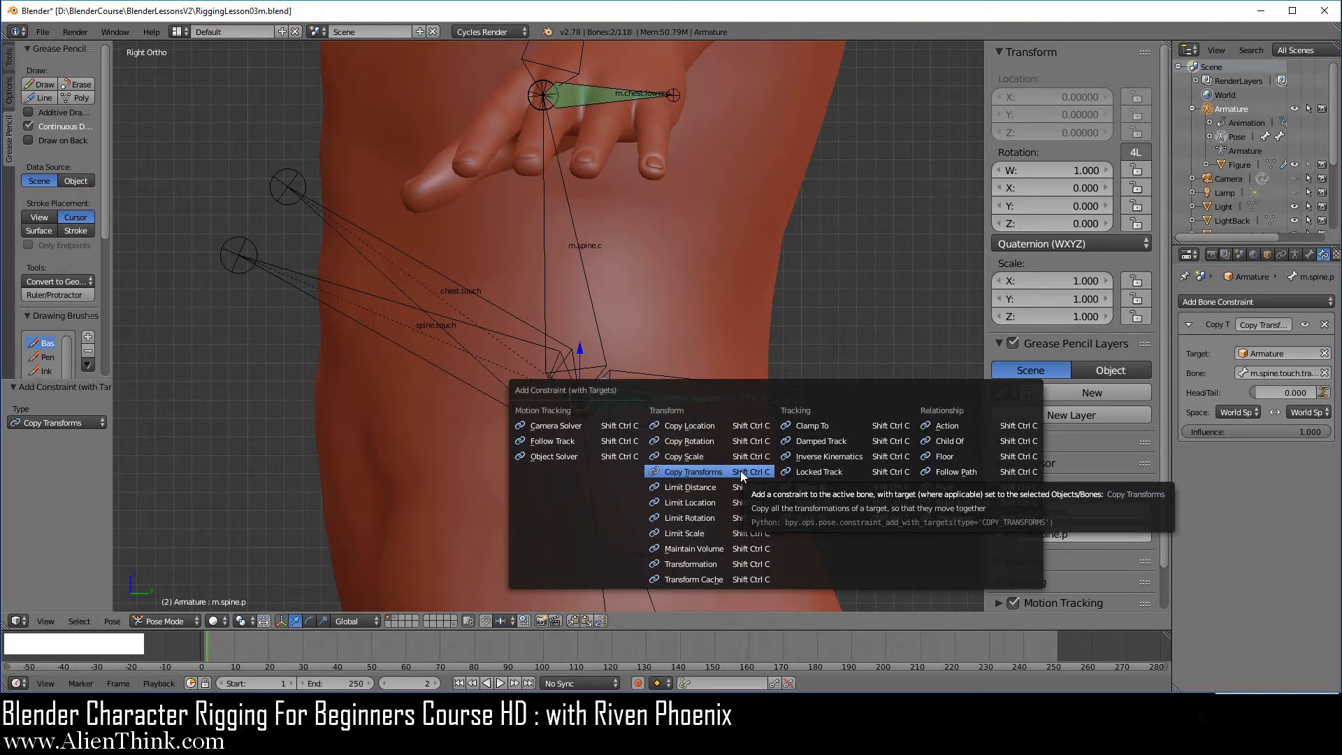
left_click(741, 473)
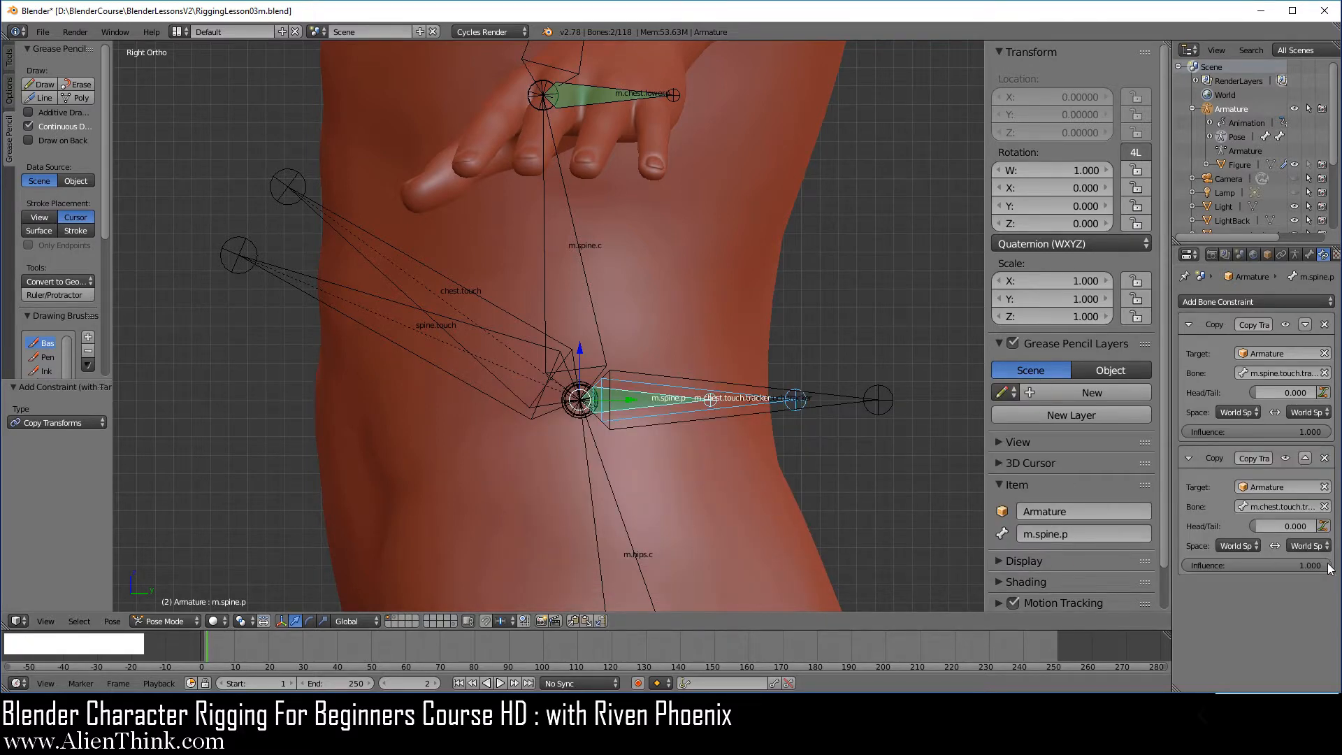
left_click_drag(1329, 569, 1240, 565)
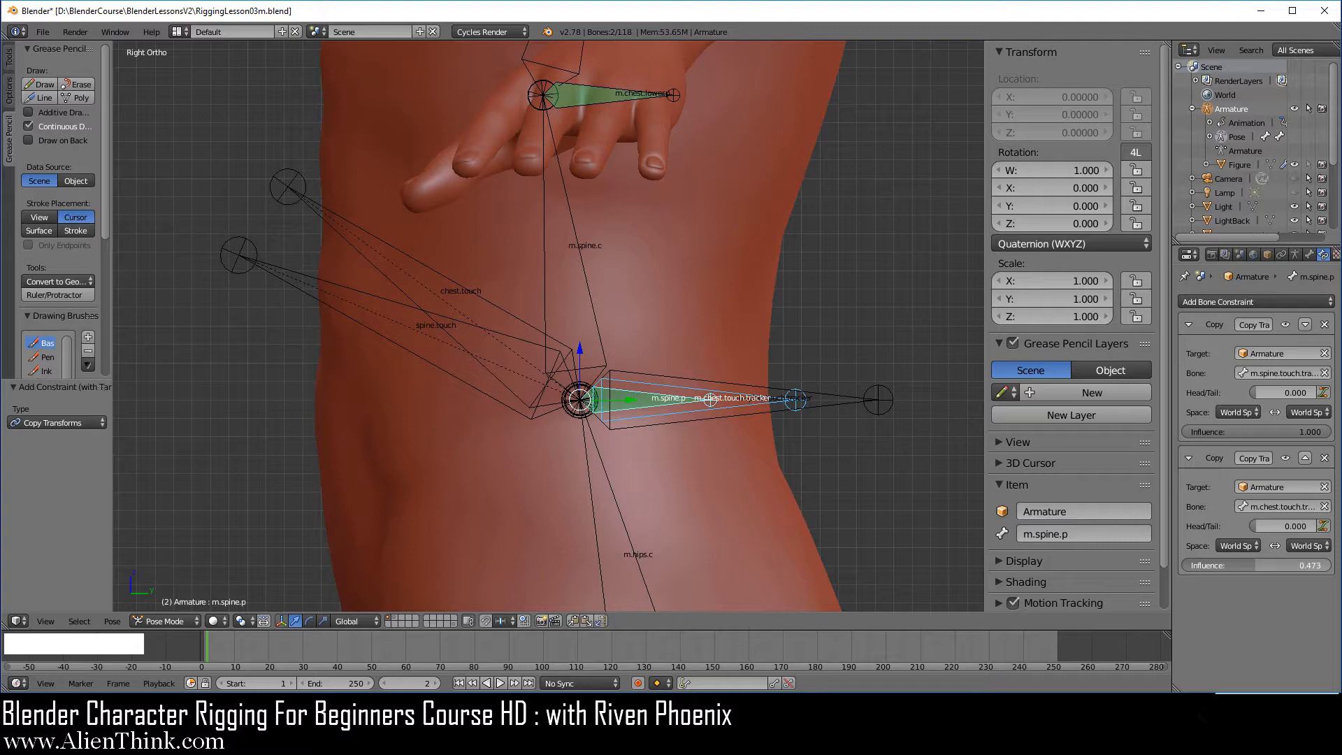
left_click_drag(1254, 566, 1261, 566)
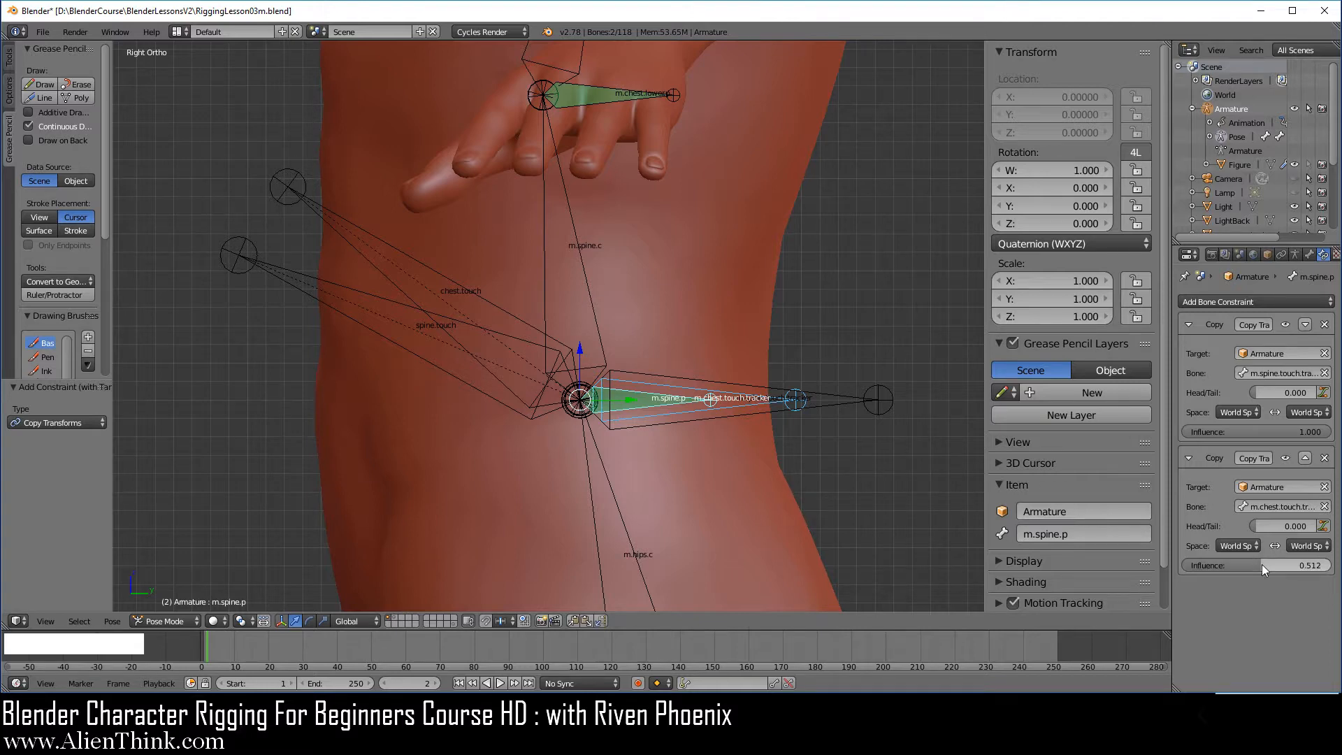
Step: Test-rotate chest.touch in the side view to check the bend of the spine and whole torso, cancelling each rotation
right_click(421, 265)
scroll(770, 321, "down", 3)
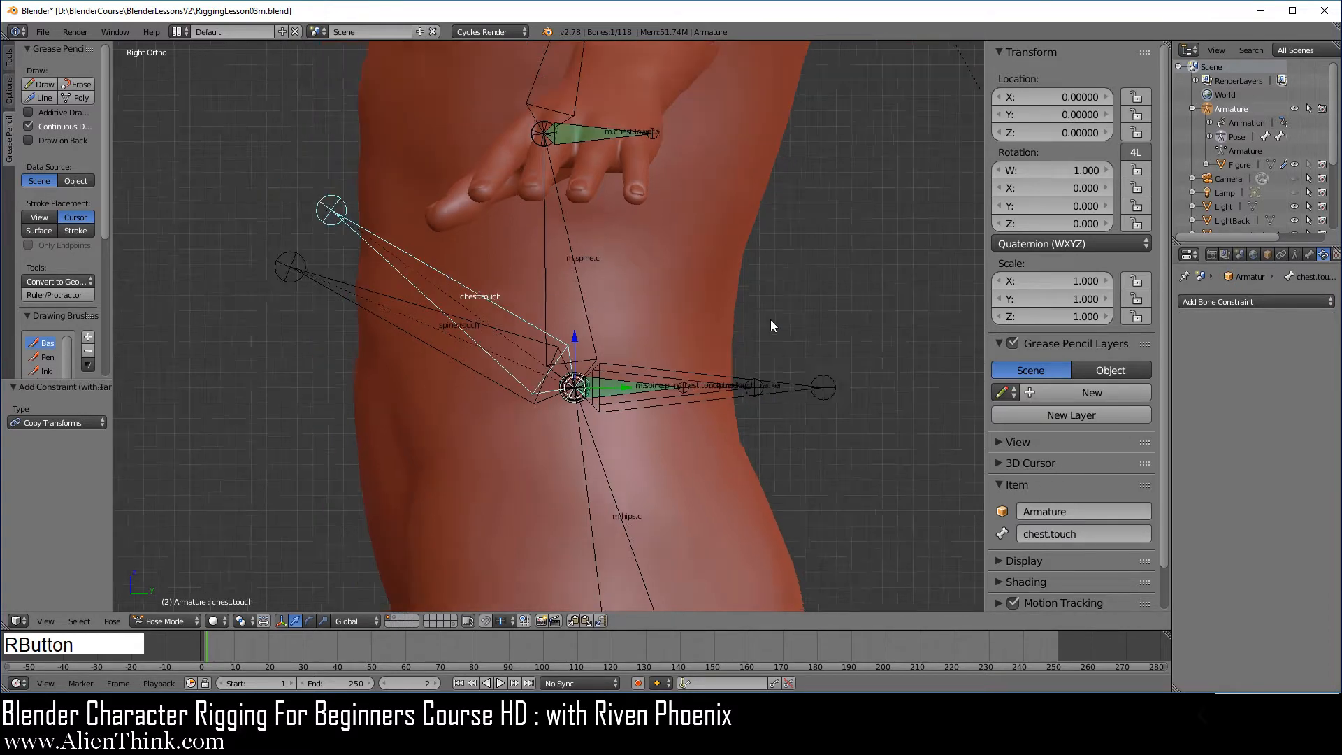
middle_click_drag(769, 326, 734, 397, "shift")
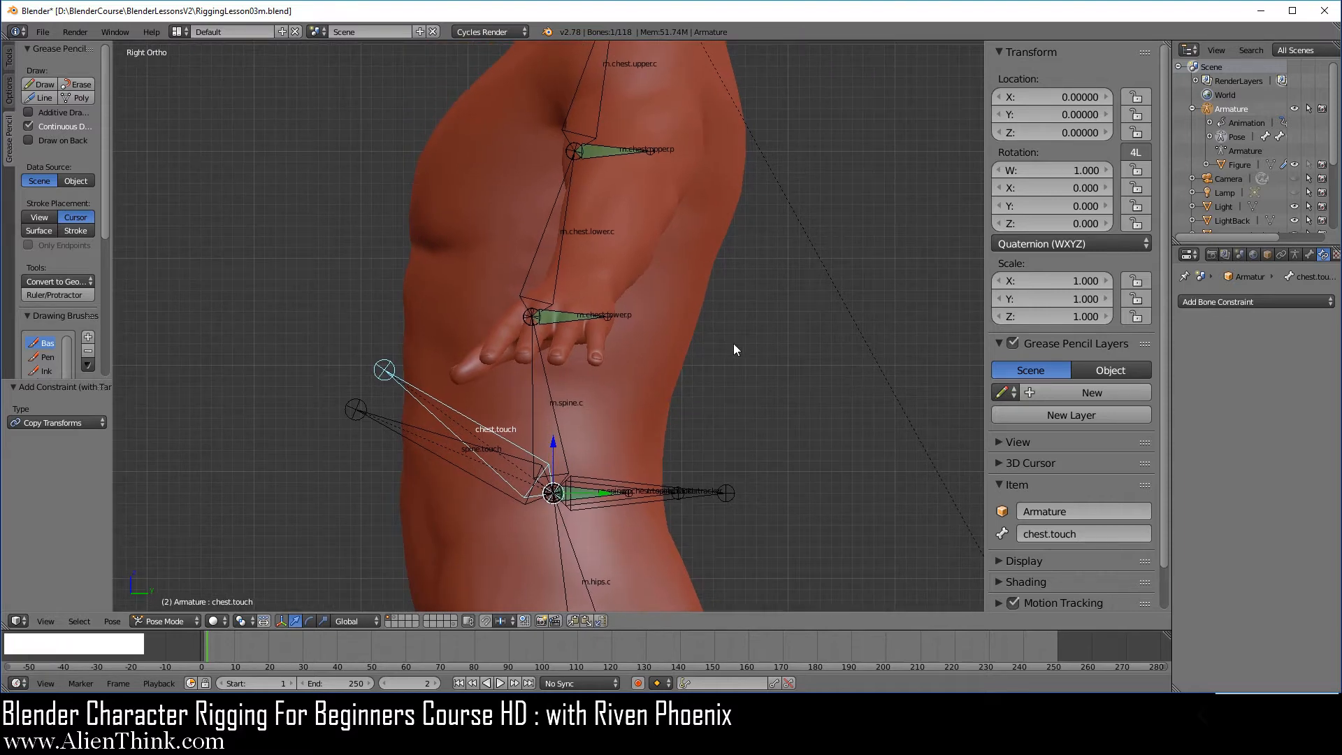
key("r")
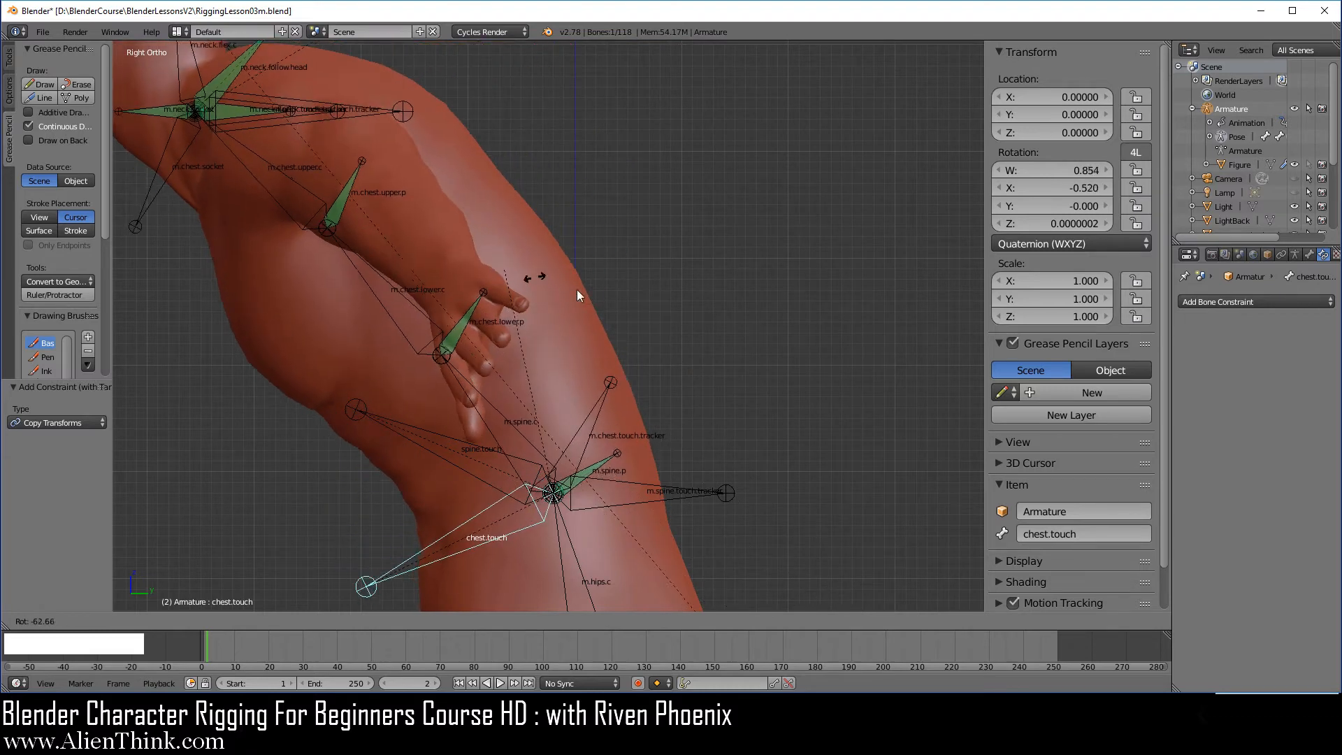
right_click(722, 371)
scroll(699, 364, "down", 4)
middle_click_drag(664, 328, 671, 438, "shift")
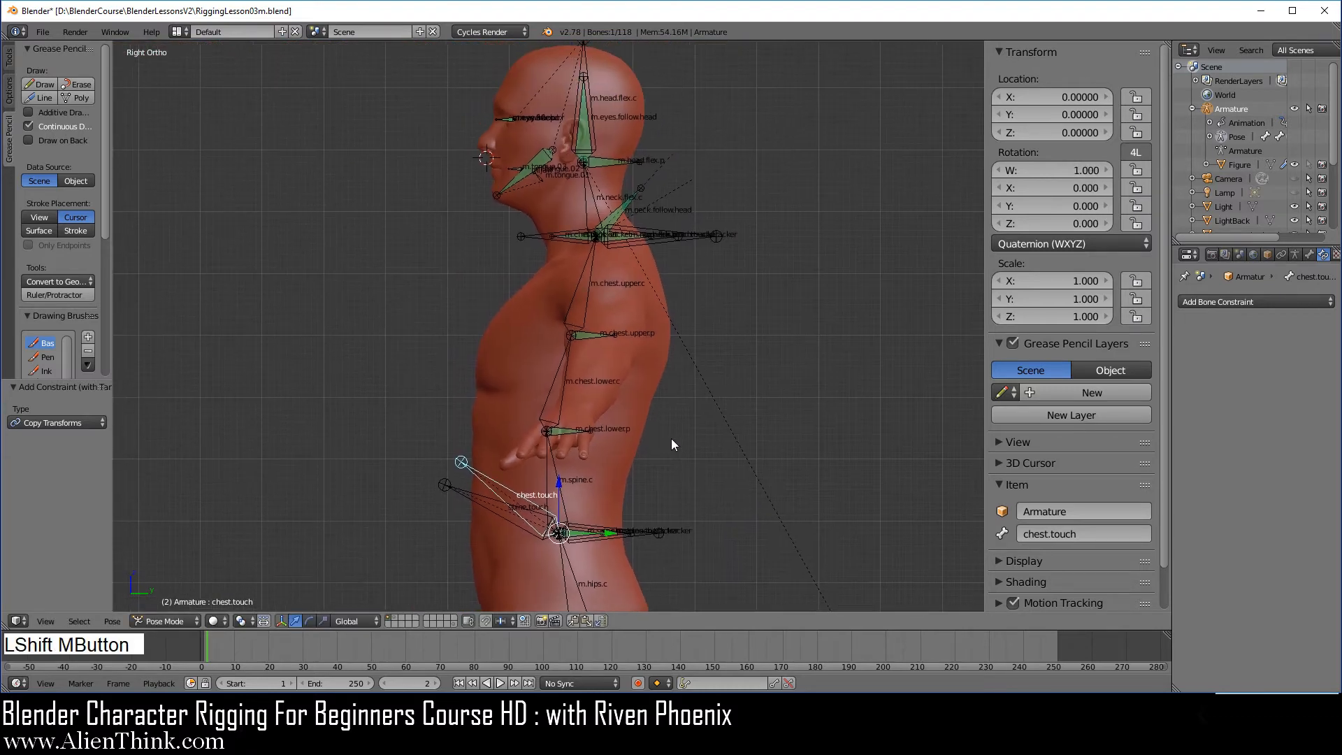
key("r")
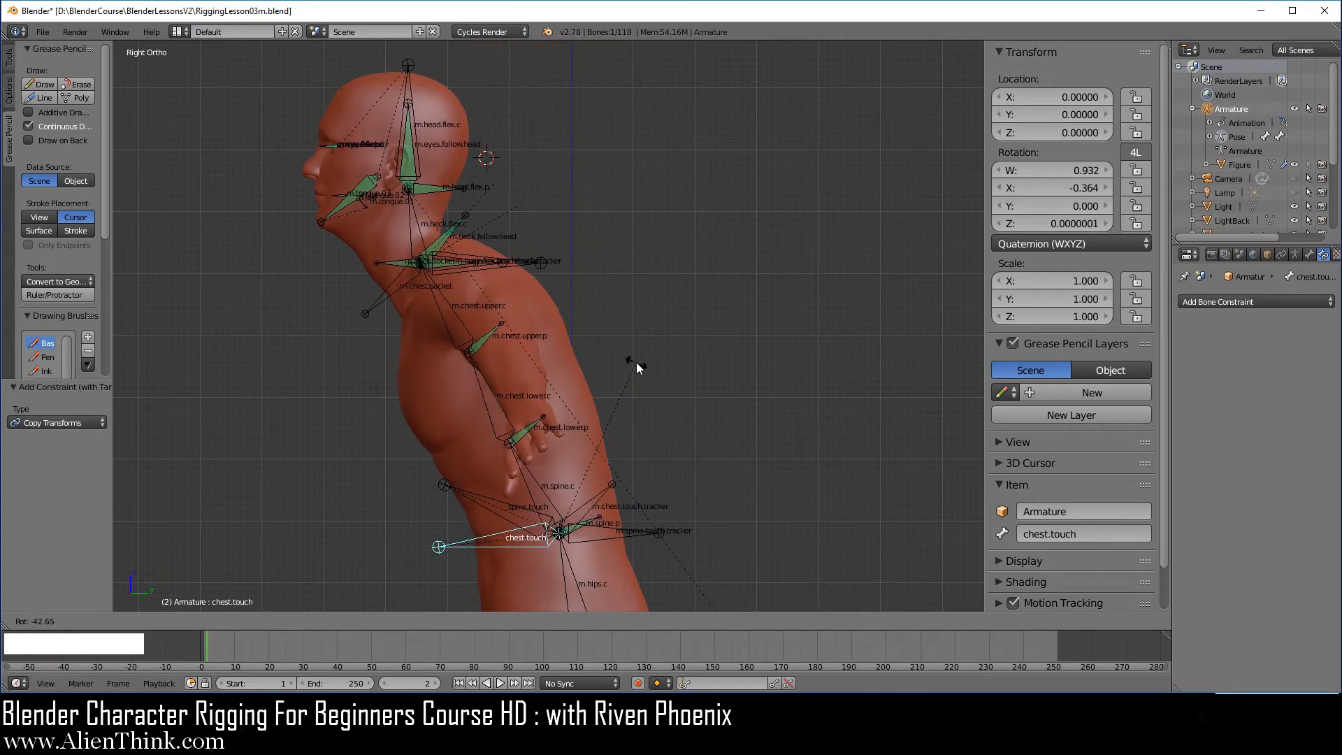
right_click(760, 473)
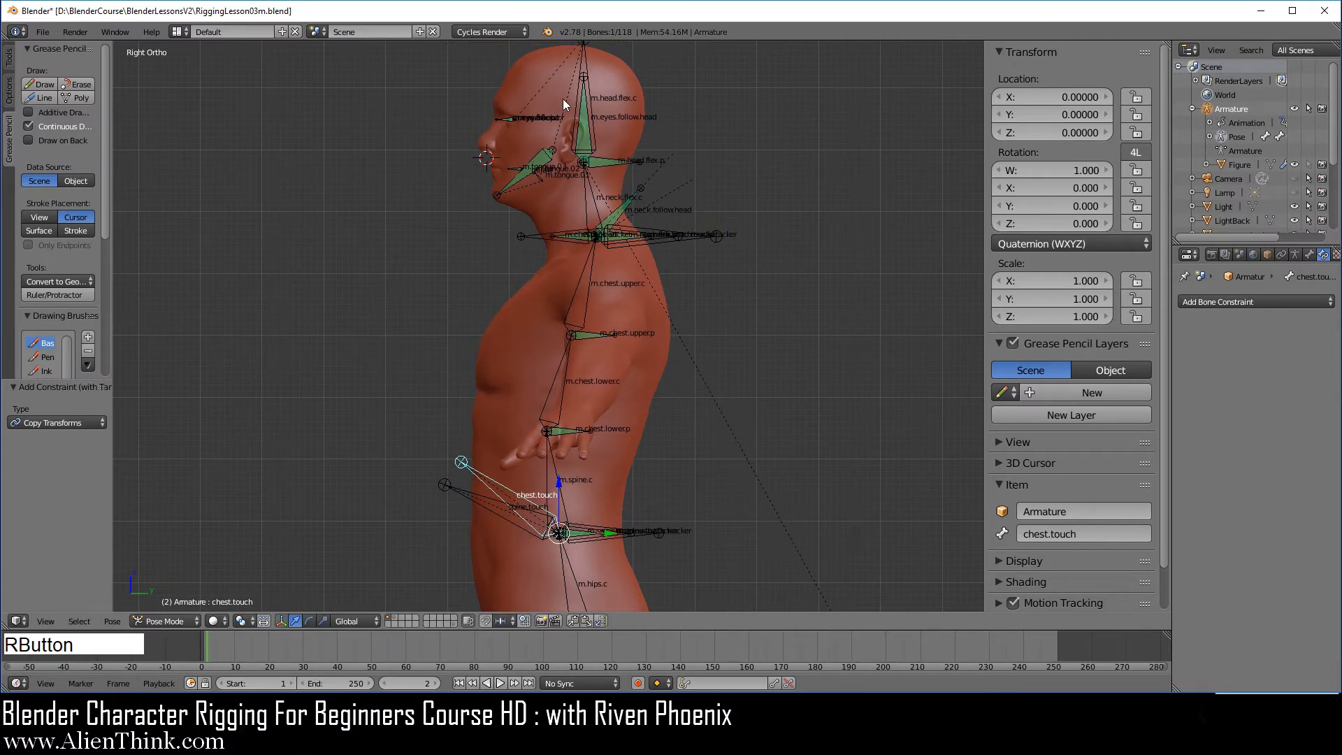
Step: Show the first armature layer alongside the visible ones and raise the Head Follow property of head.touch
left_click(1295, 255)
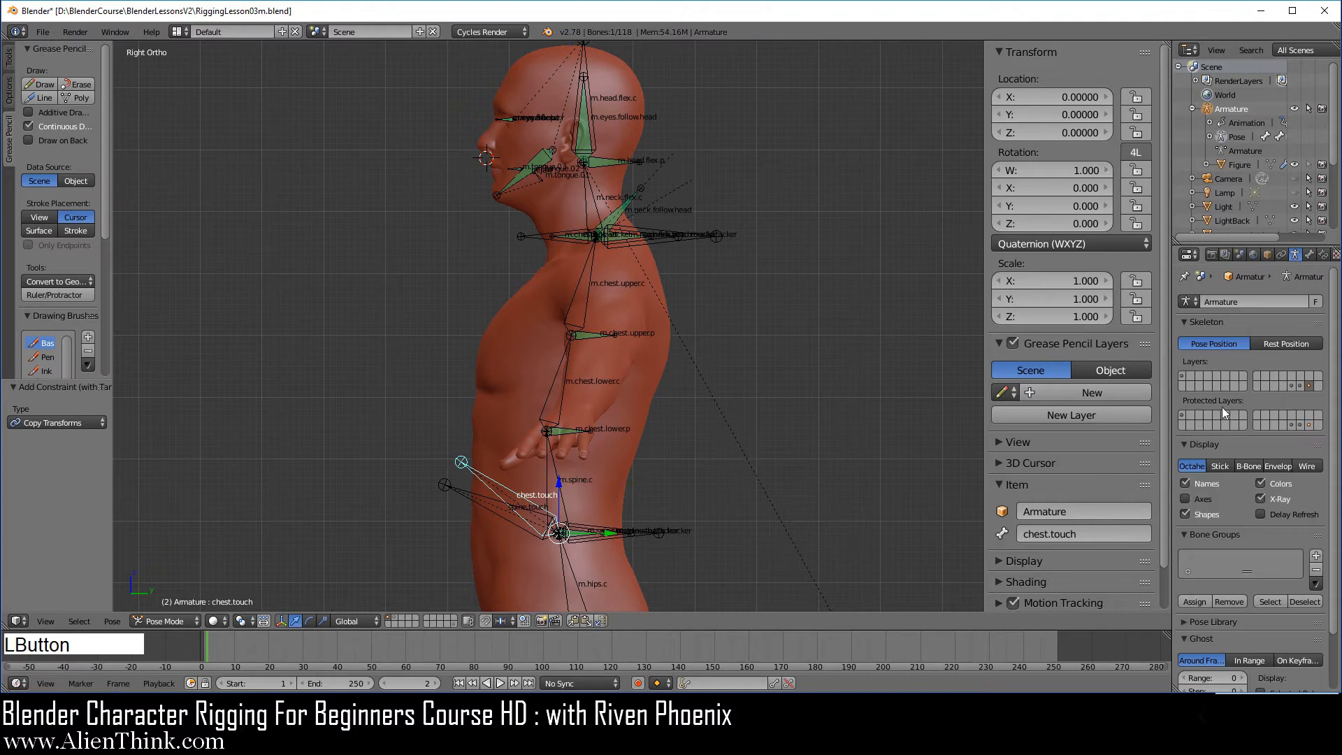
left_click(1184, 378, "shift")
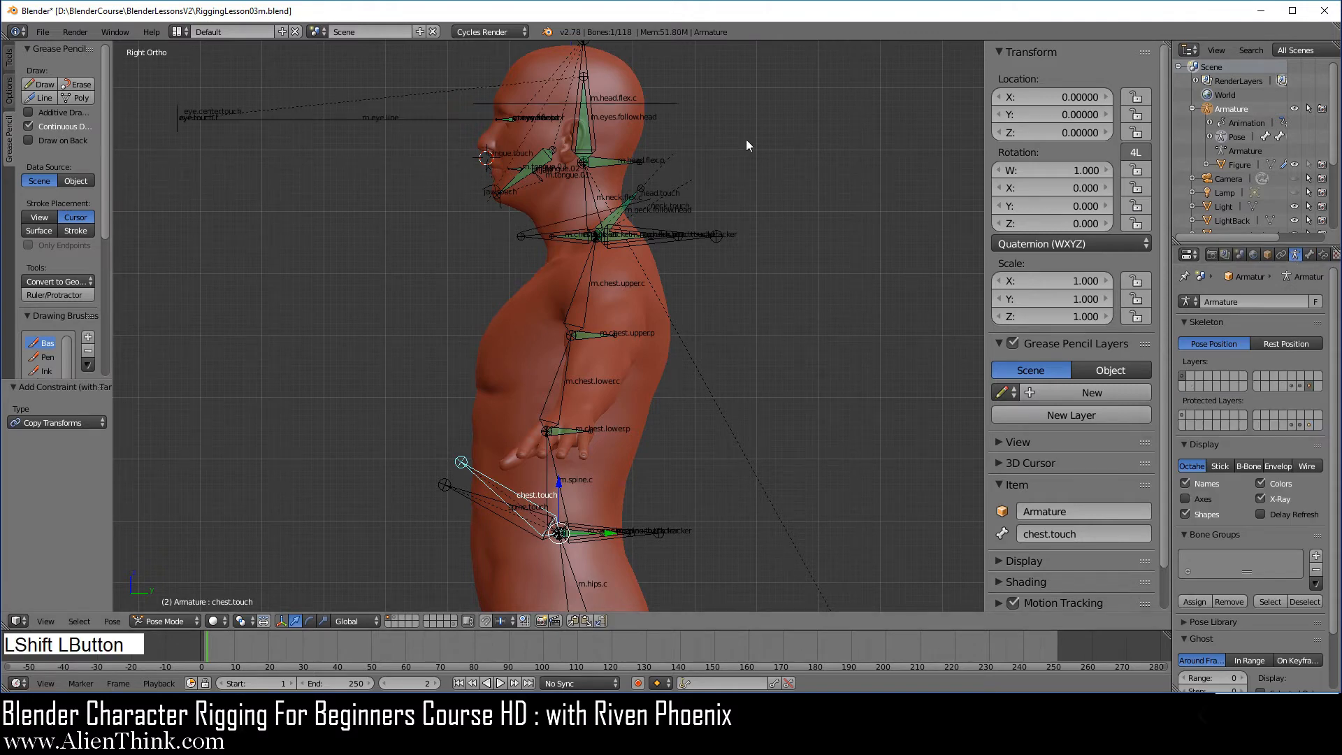
right_click(668, 103)
scroll(1106, 495, "down", 5)
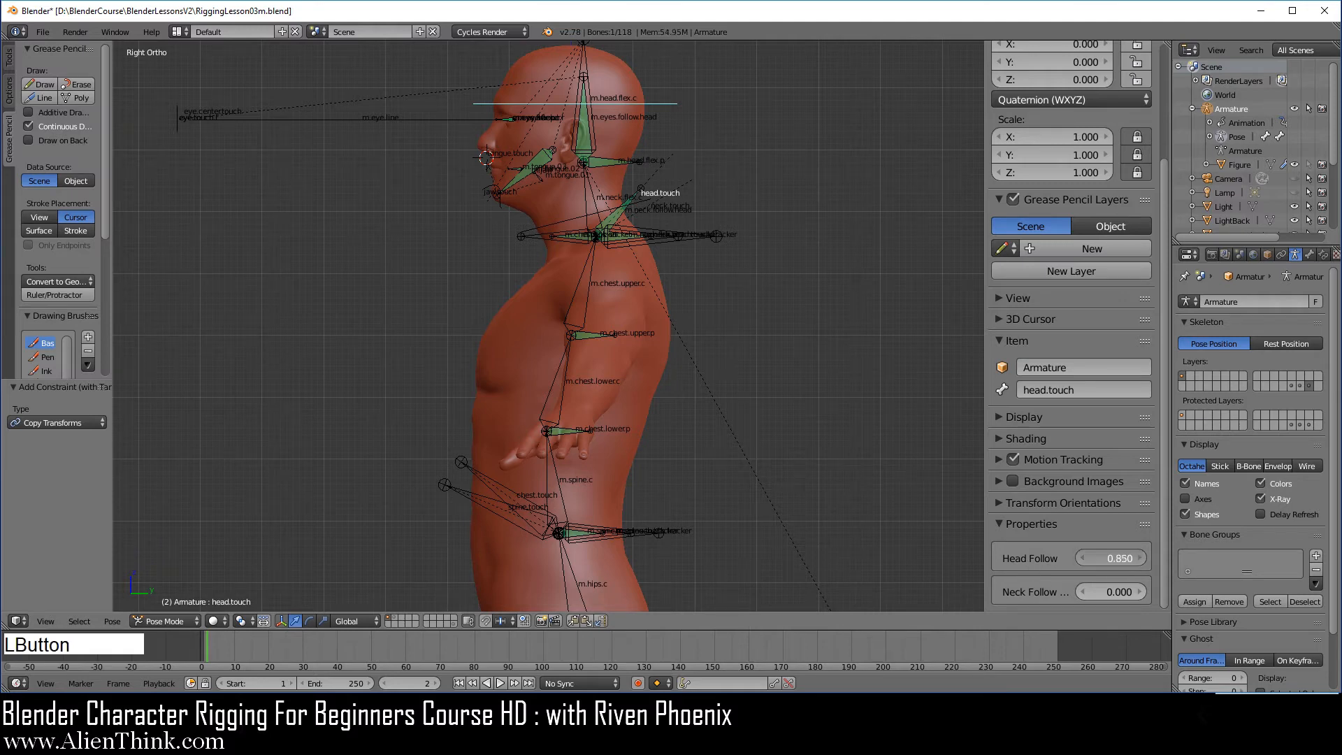
left_click_drag(1110, 558, 1140, 558)
Step: Test-rotate chest.touch to check that the head follows the torso, and cancel the rotation
right_click(480, 473)
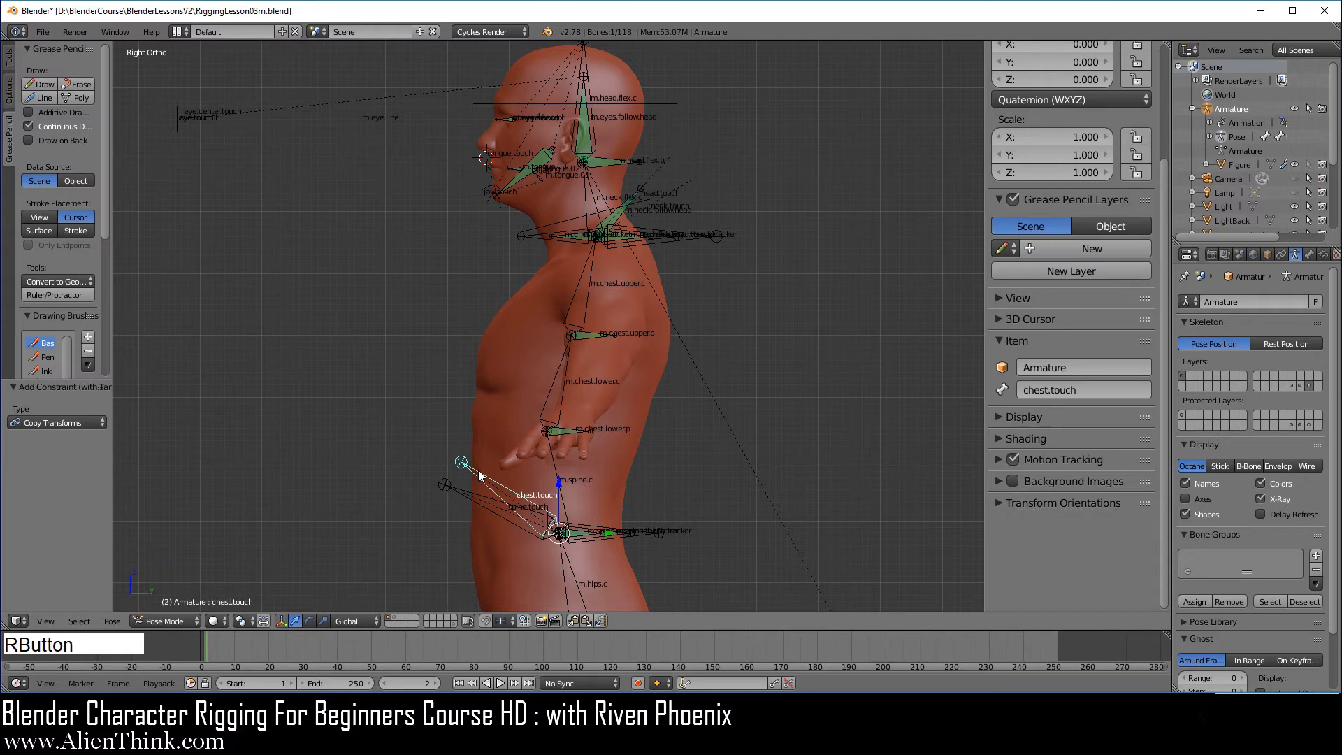
key("r")
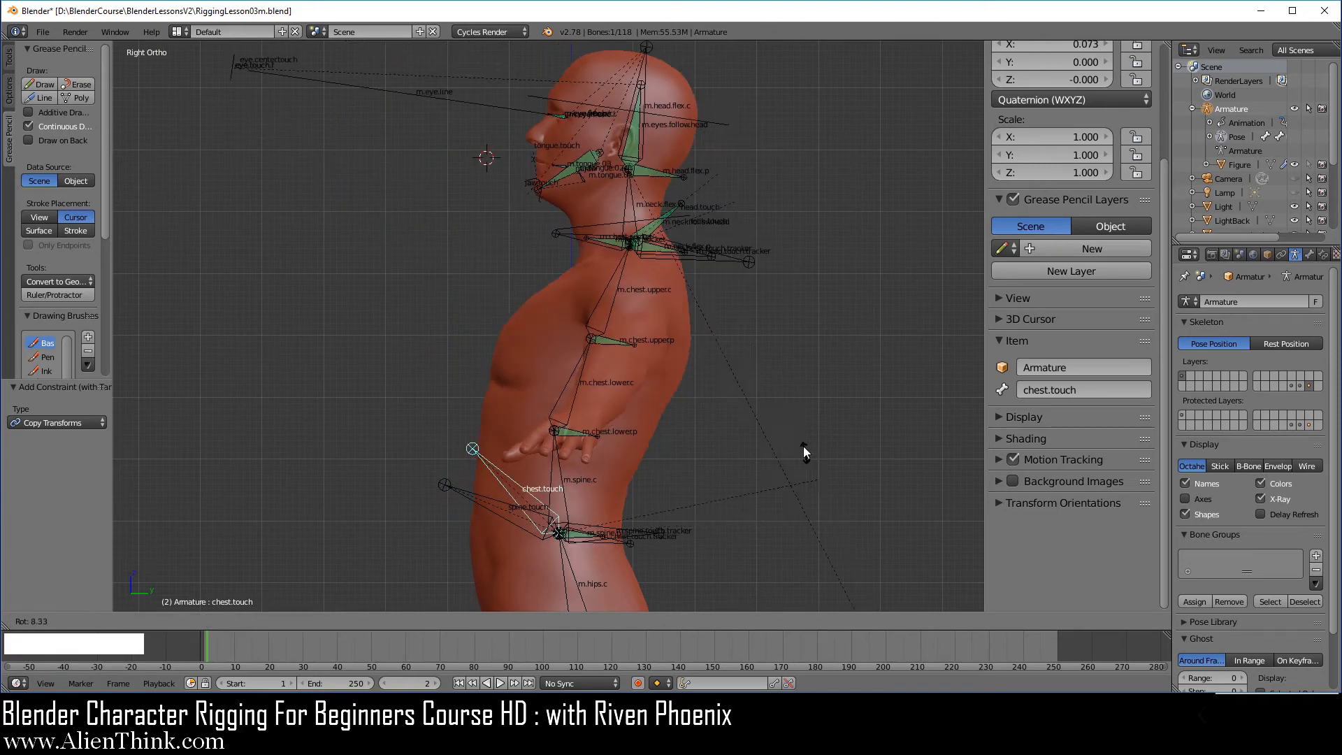
right_click(792, 426)
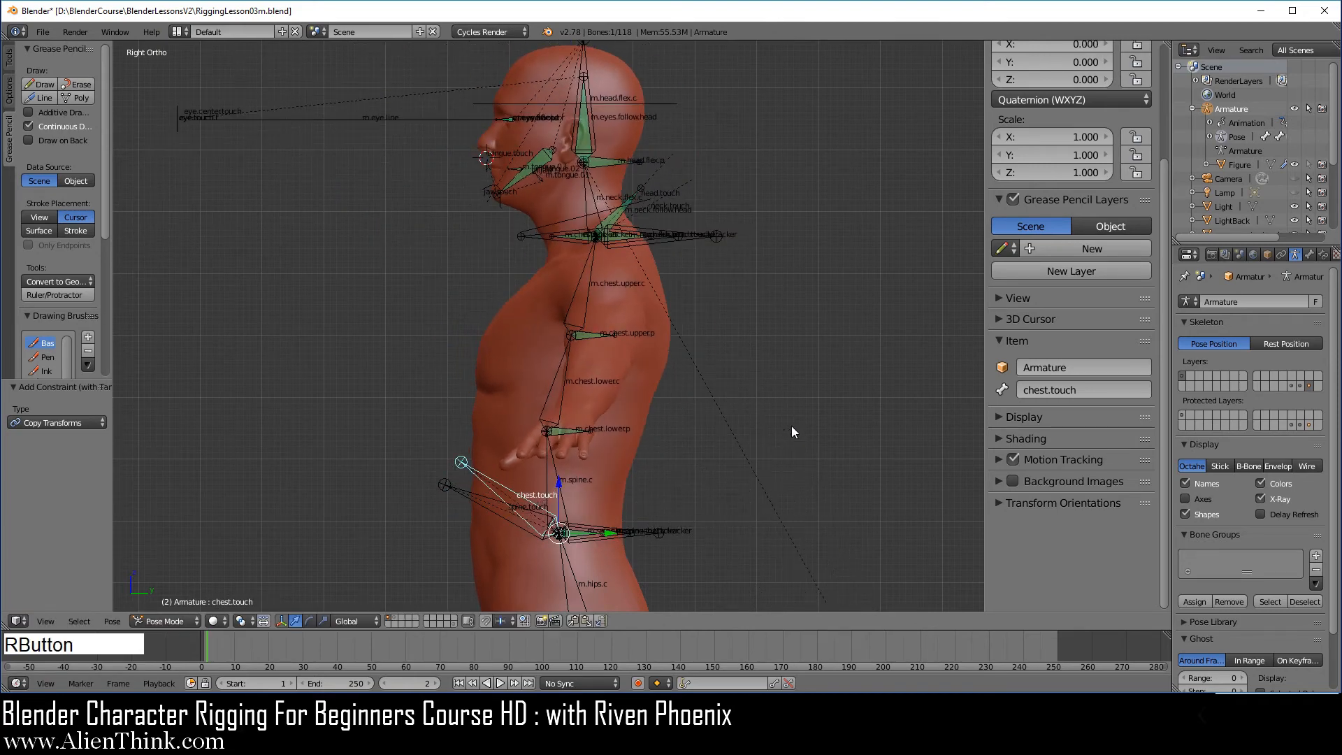
Step: Reset the Head Follow property of head.touch to 0.000 and save the file
right_click(659, 103)
left_click_drag(1107, 564, 1035, 564)
scroll(692, 478, "up", 3)
middle_click_drag(661, 542, 671, 381, "shift")
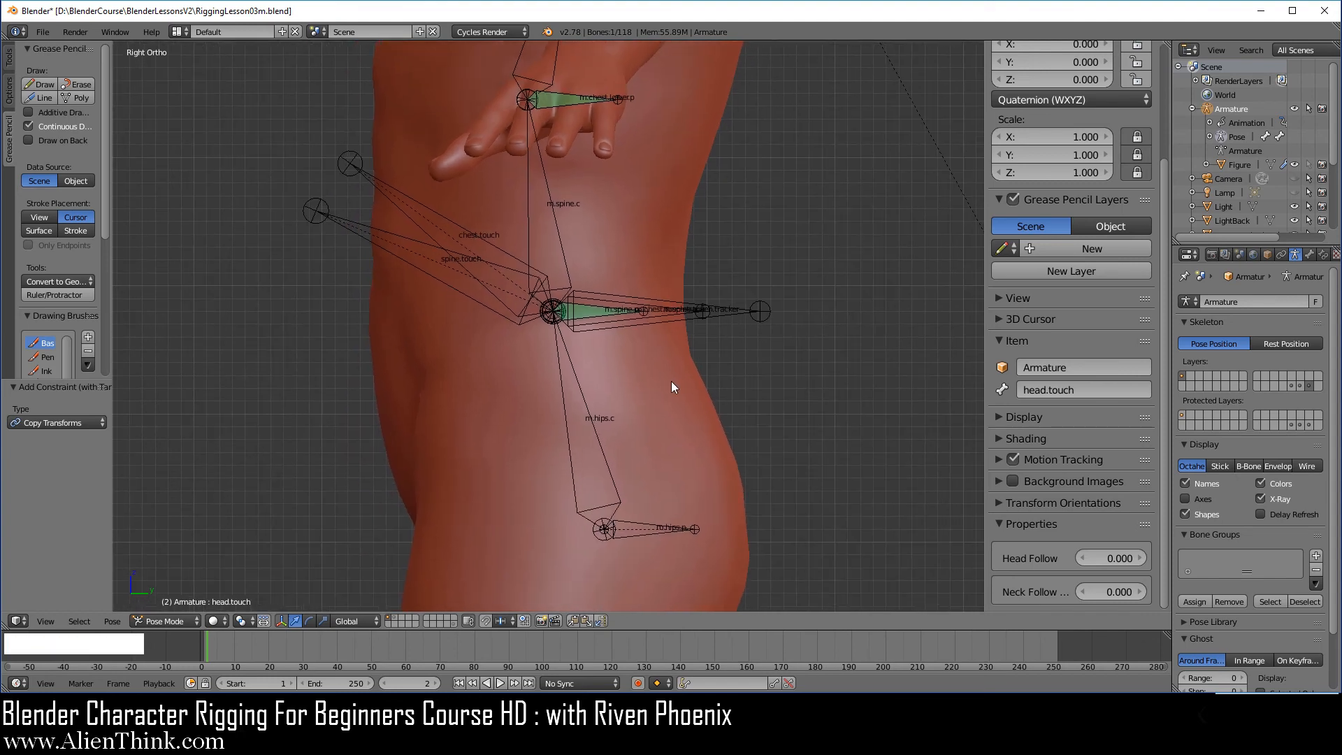
left_click(46, 31)
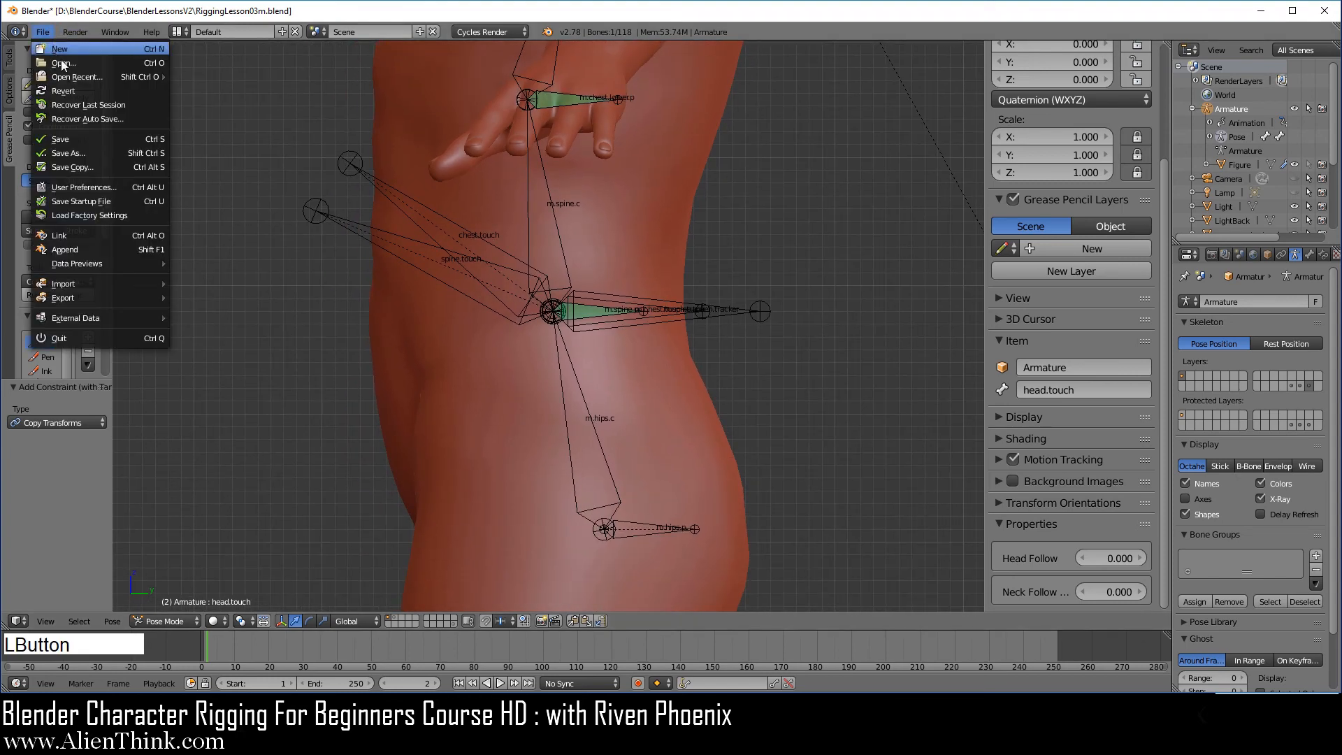
left_click(85, 139)
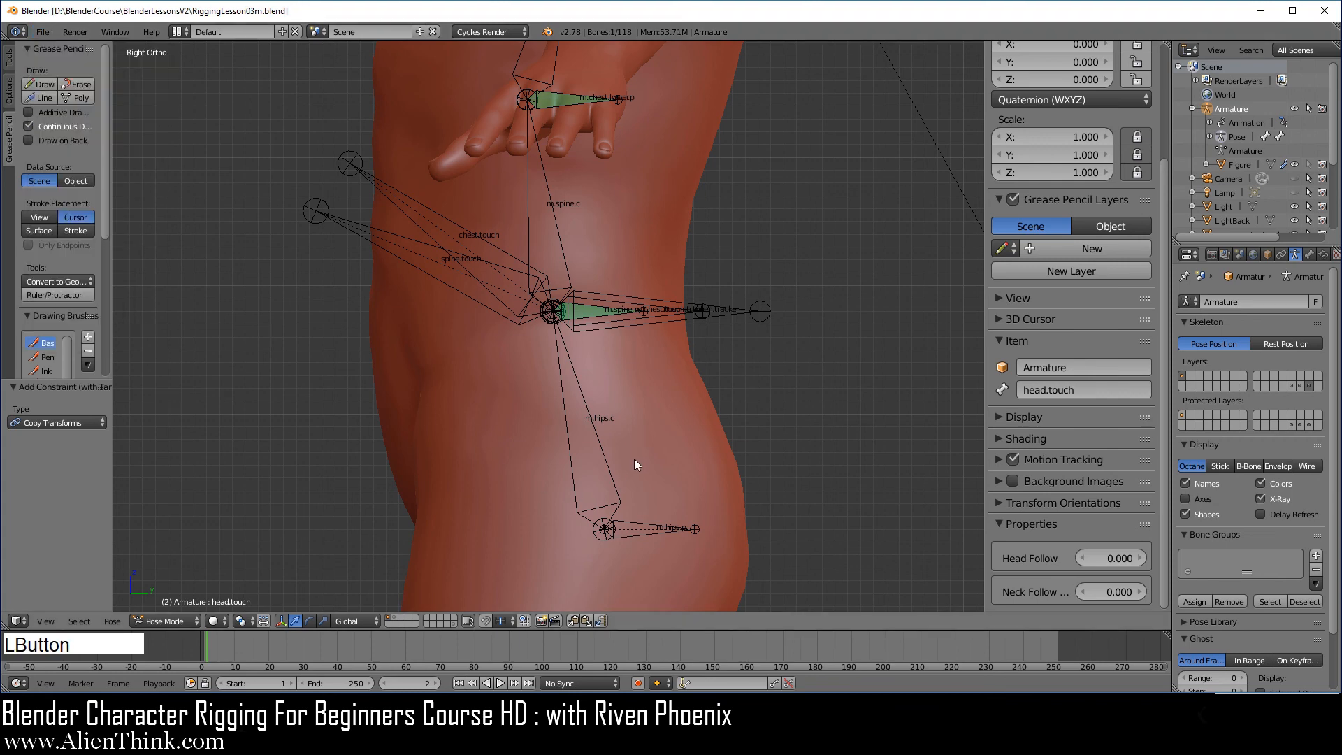